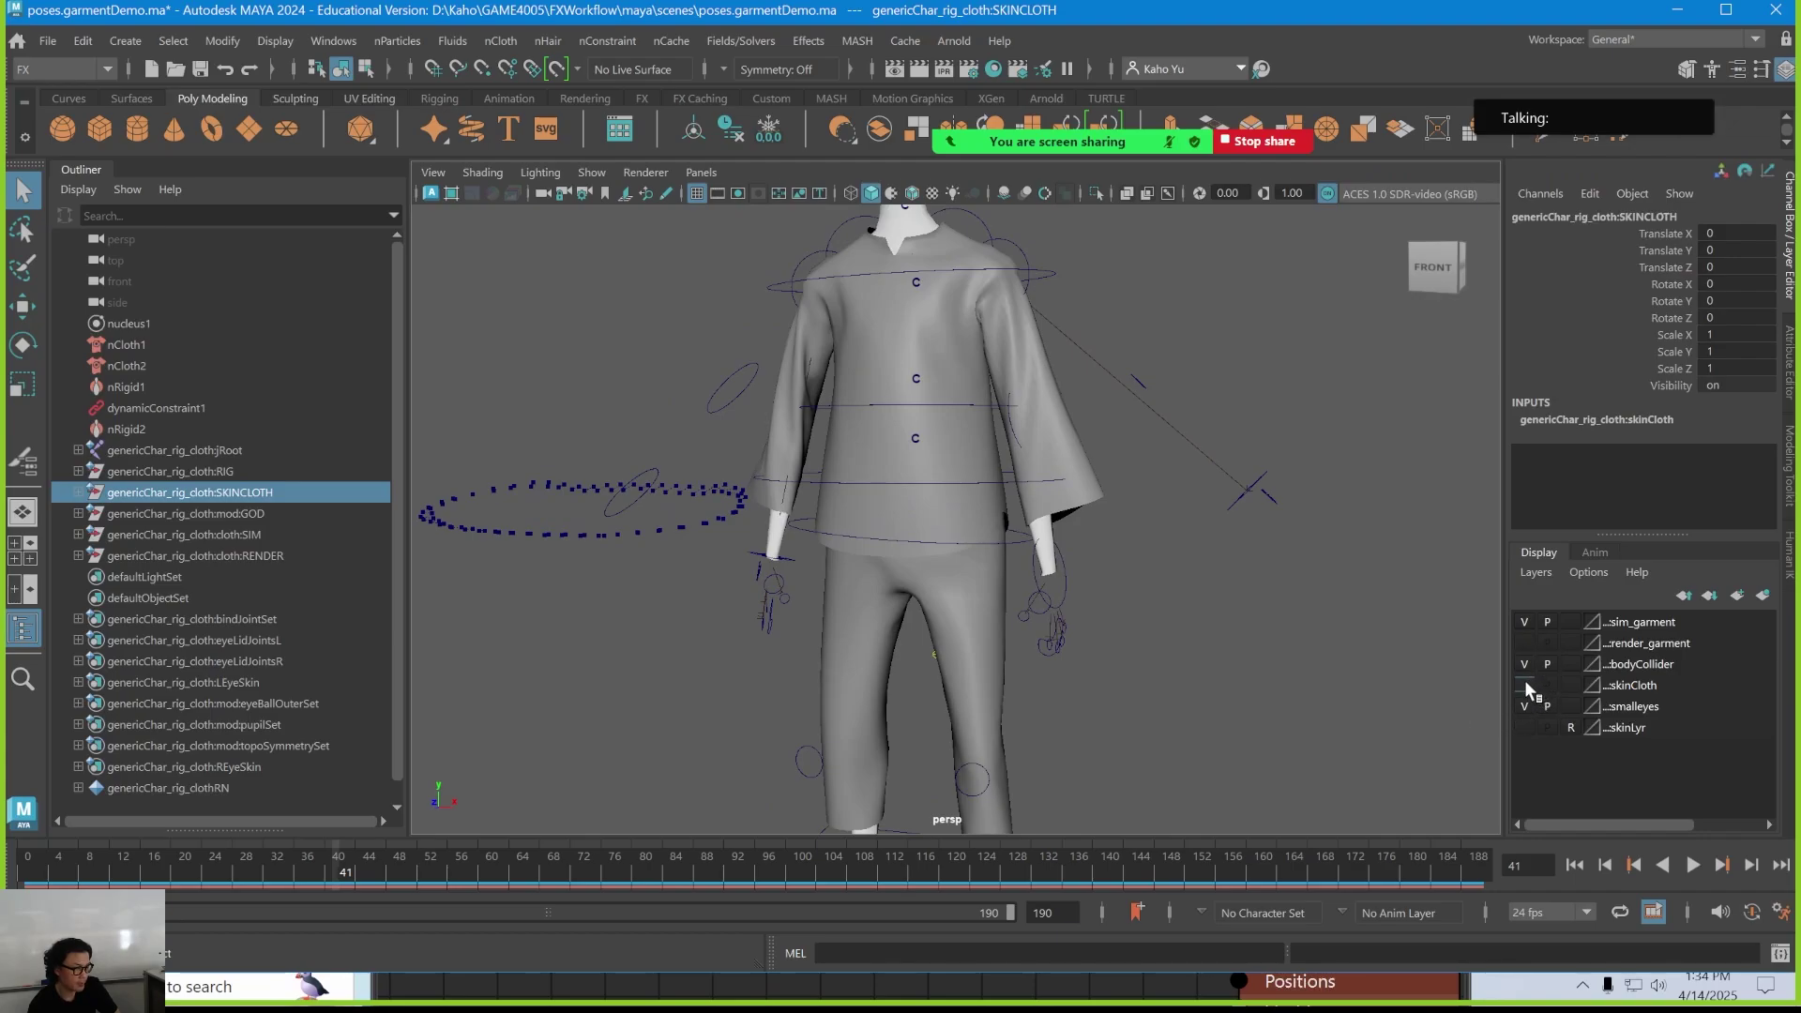
# Compare the skinCloth and sim_garment layers by toggling their visibility, ending with sim_garment shown and skinCloth hidden
pyautogui.click(1524, 685)
pyautogui.click(1523, 622)
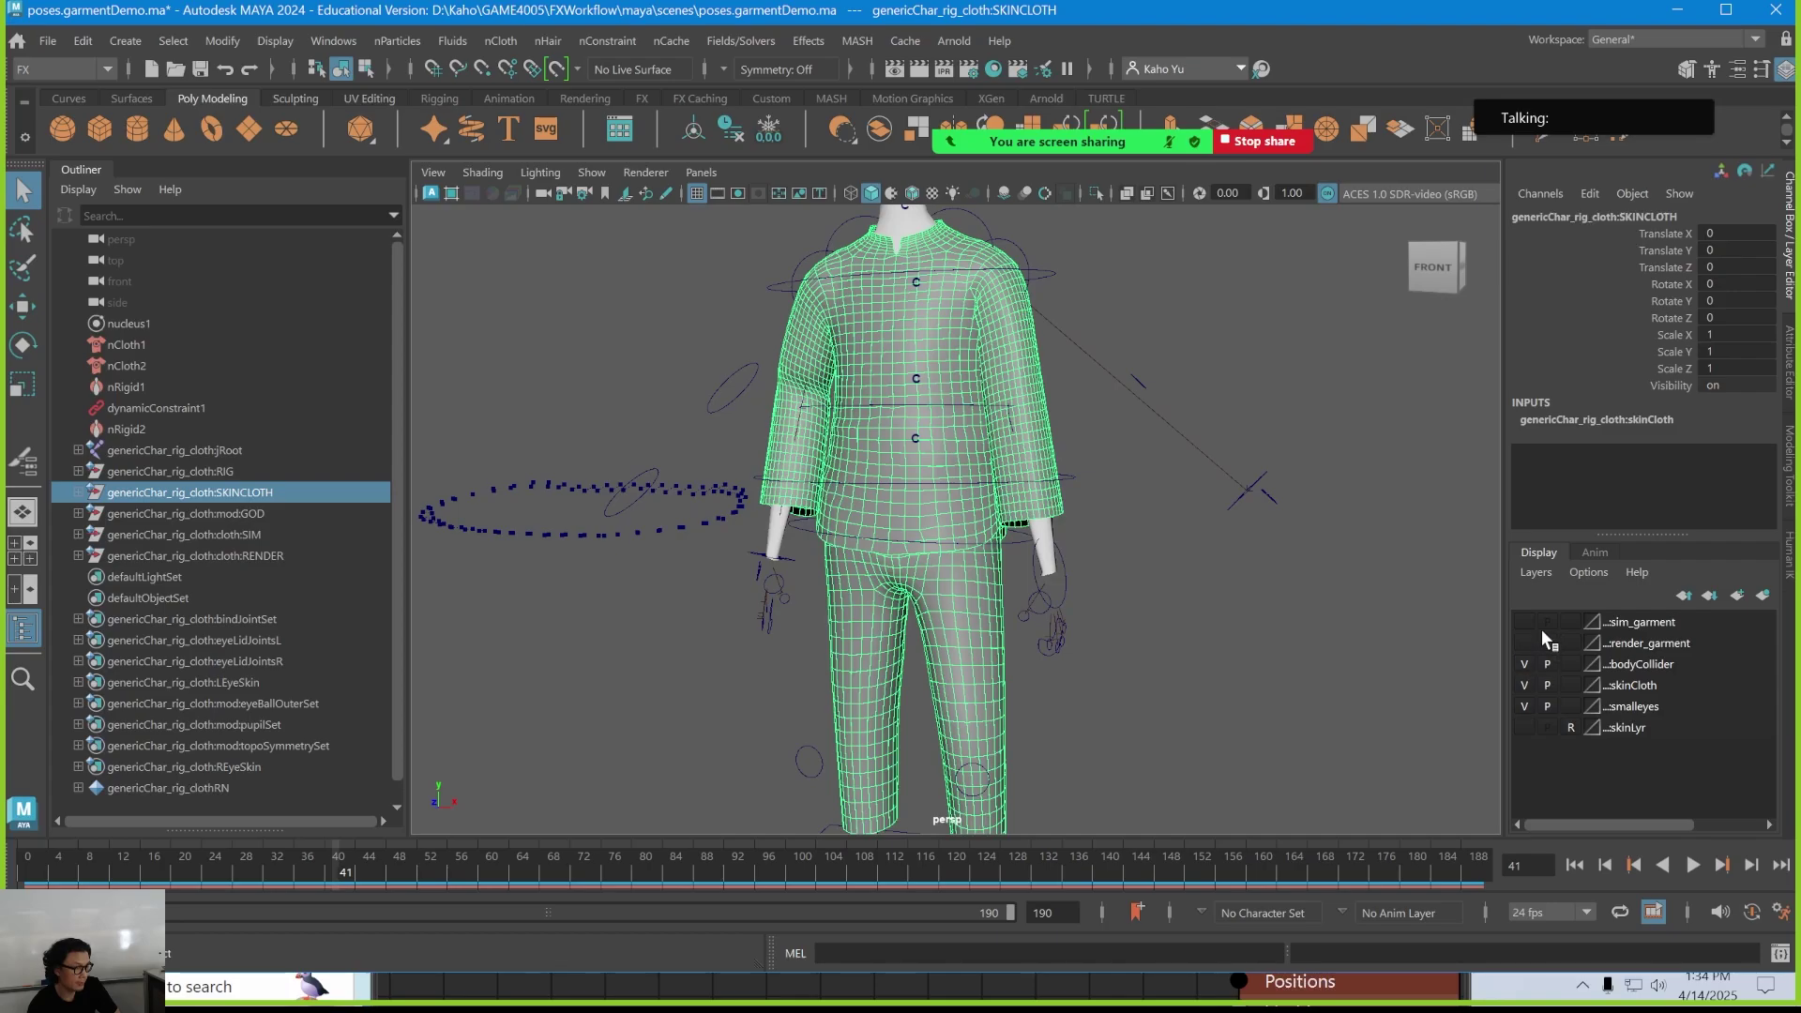
pyautogui.click(1524, 685)
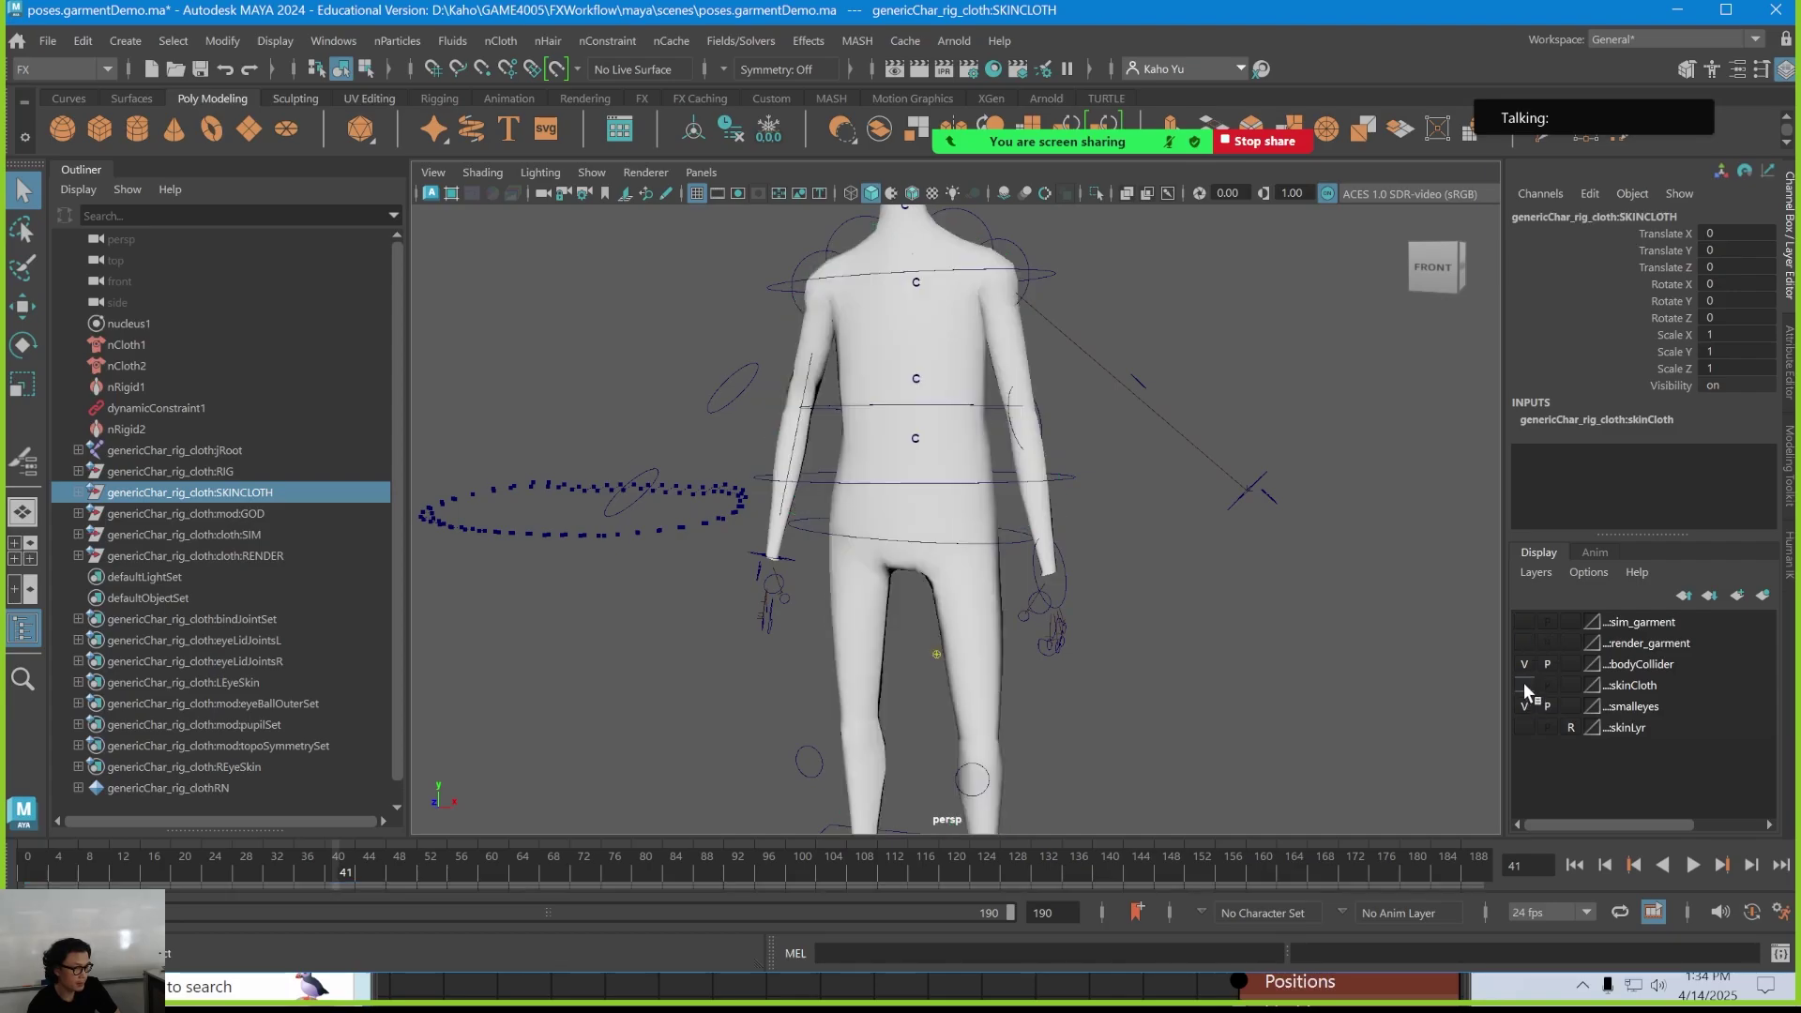
pyautogui.click(1523, 622)
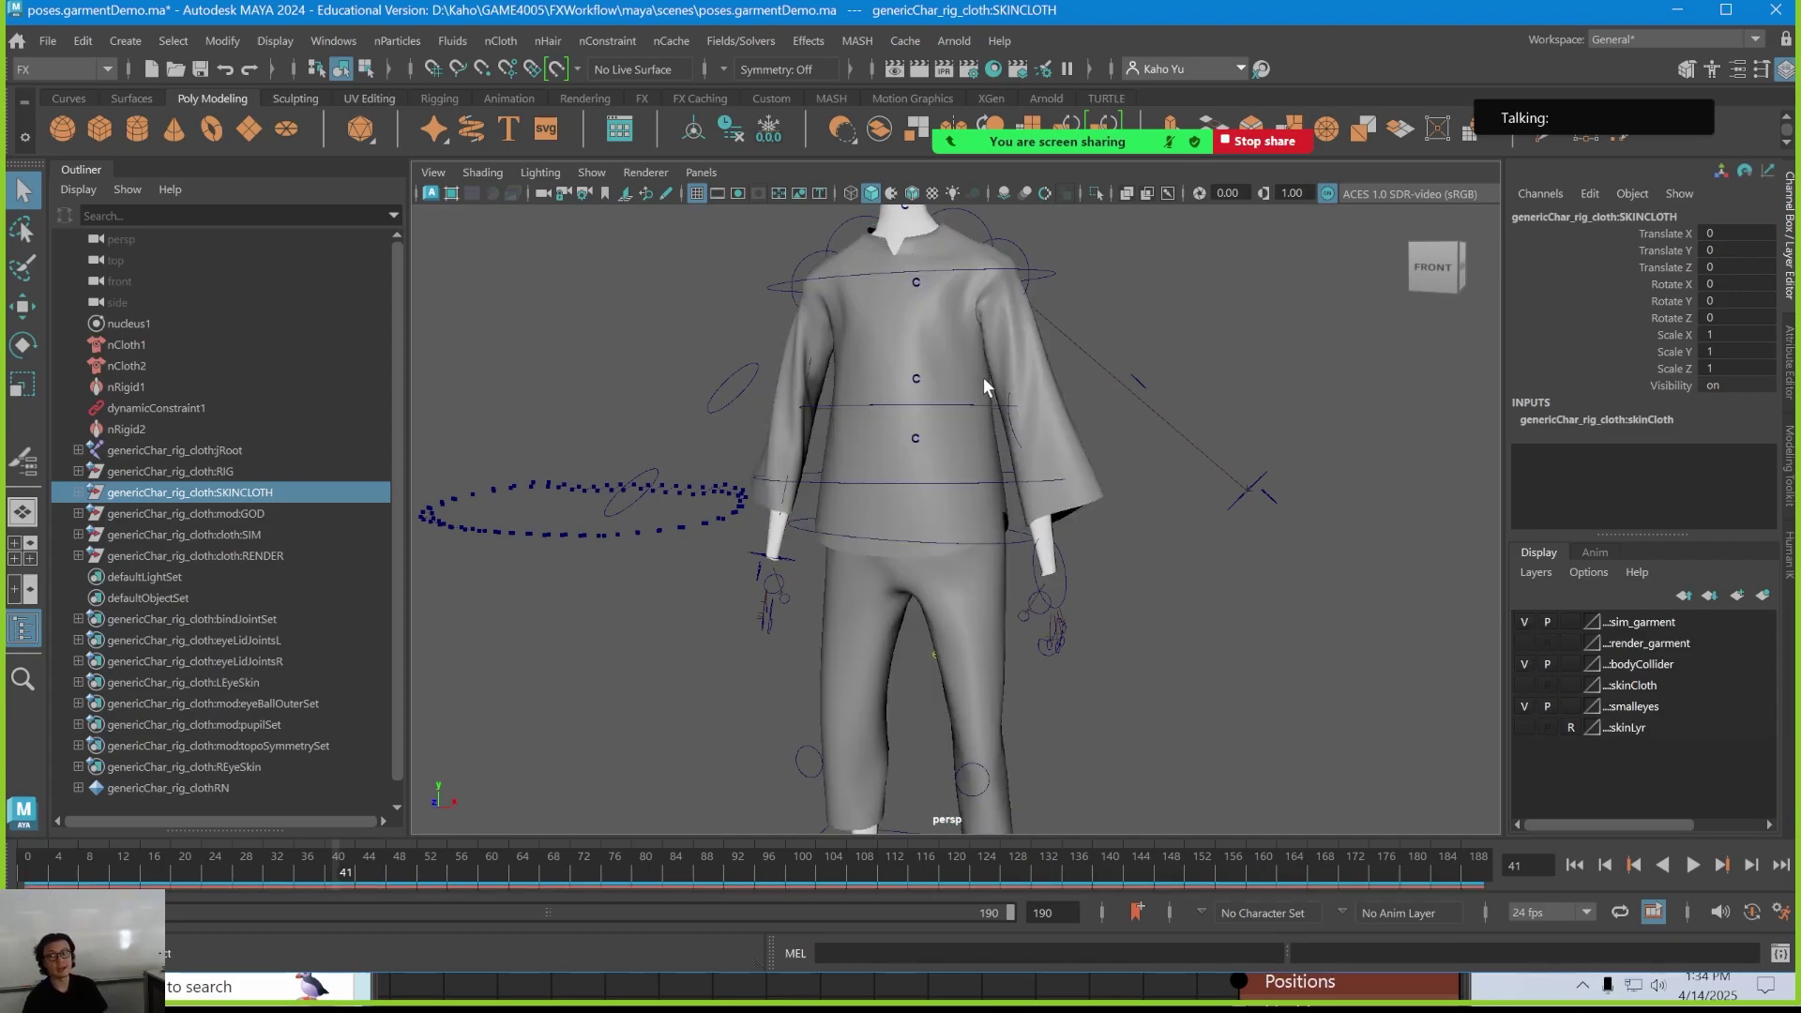
# Select the sim_top garment and open the Node Editor, placed low enough to keep the shirt in view
pyautogui.click(1038, 352)
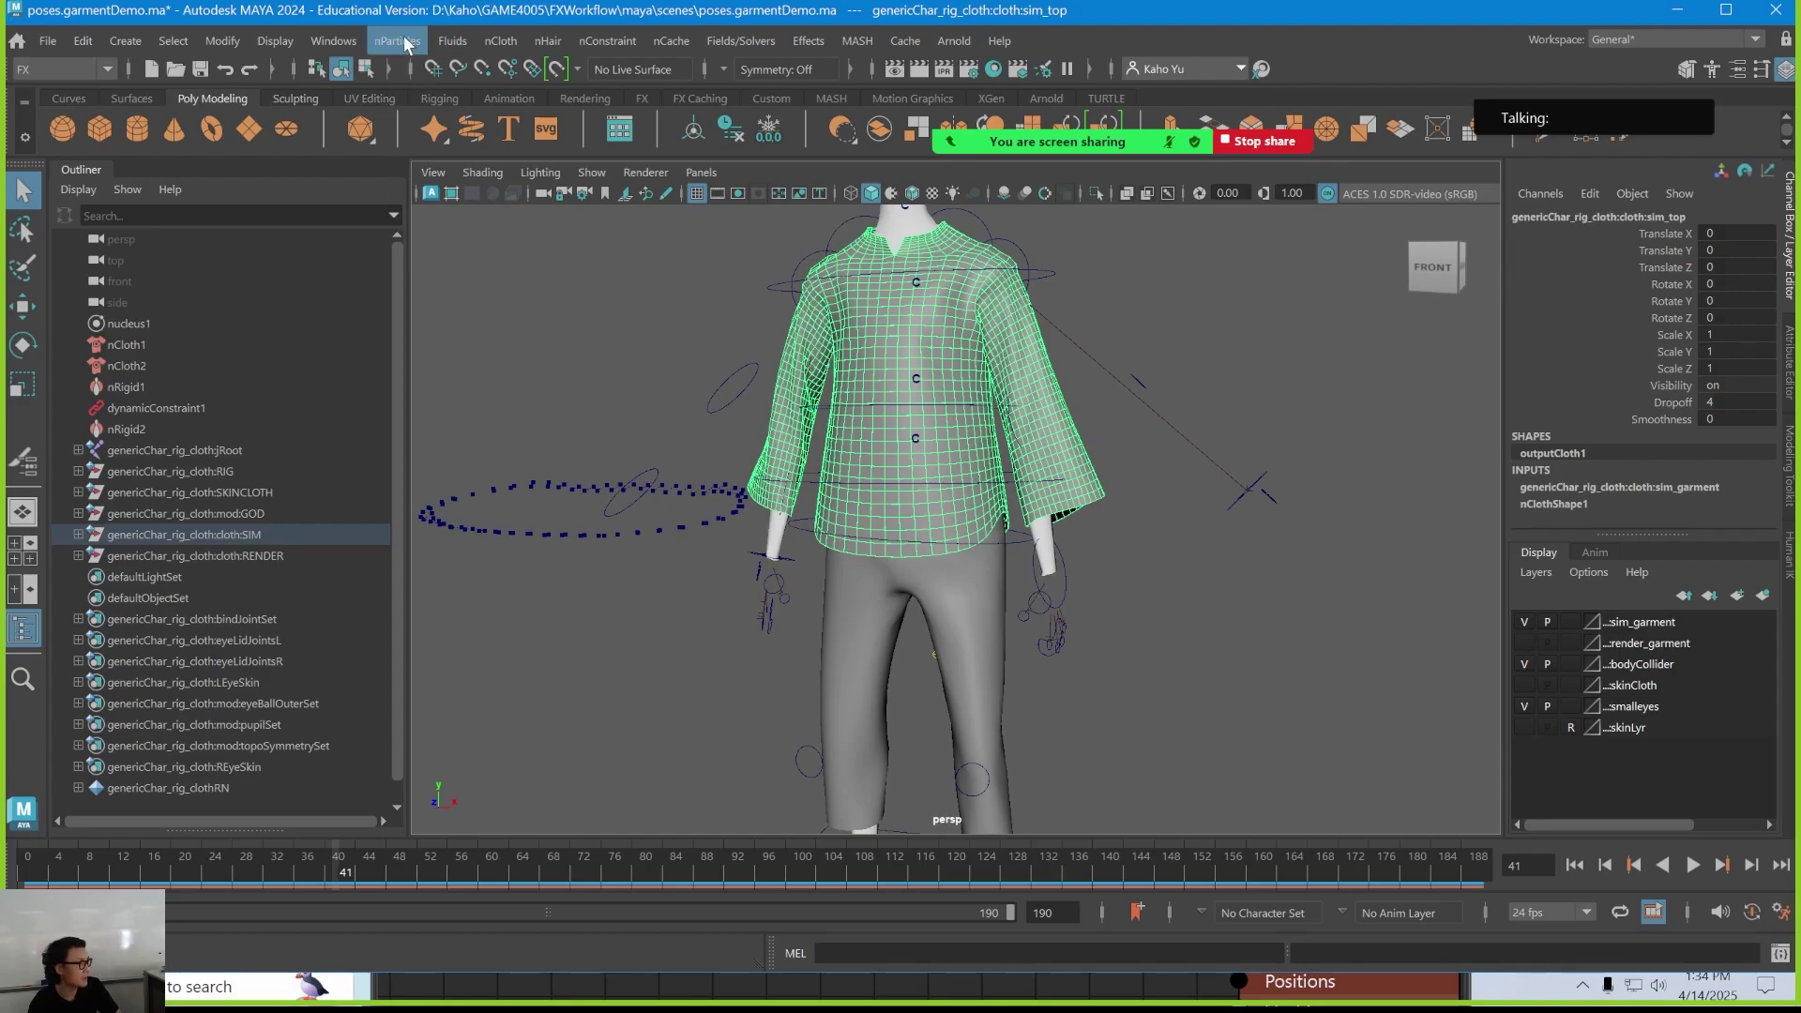
pyautogui.click(353, 43)
pyautogui.click(385, 321)
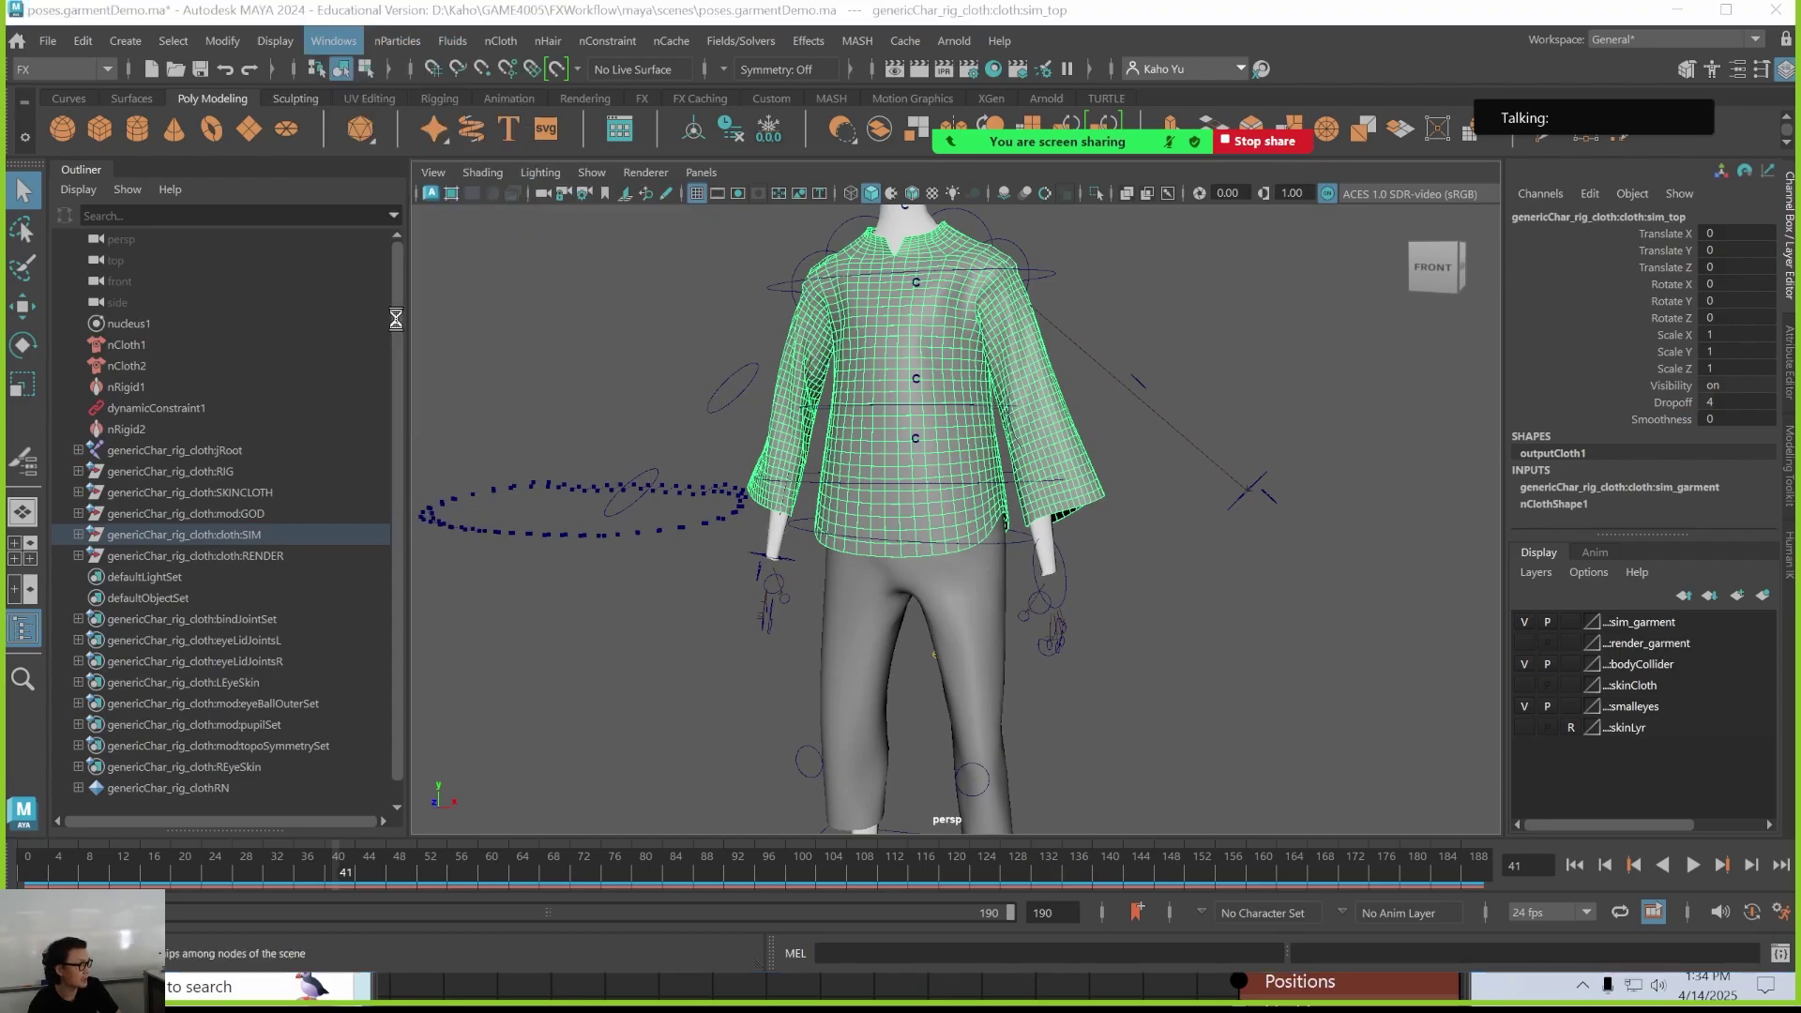
pyautogui.moveTo(1043, 644); pyautogui.dragTo(1053, 620)
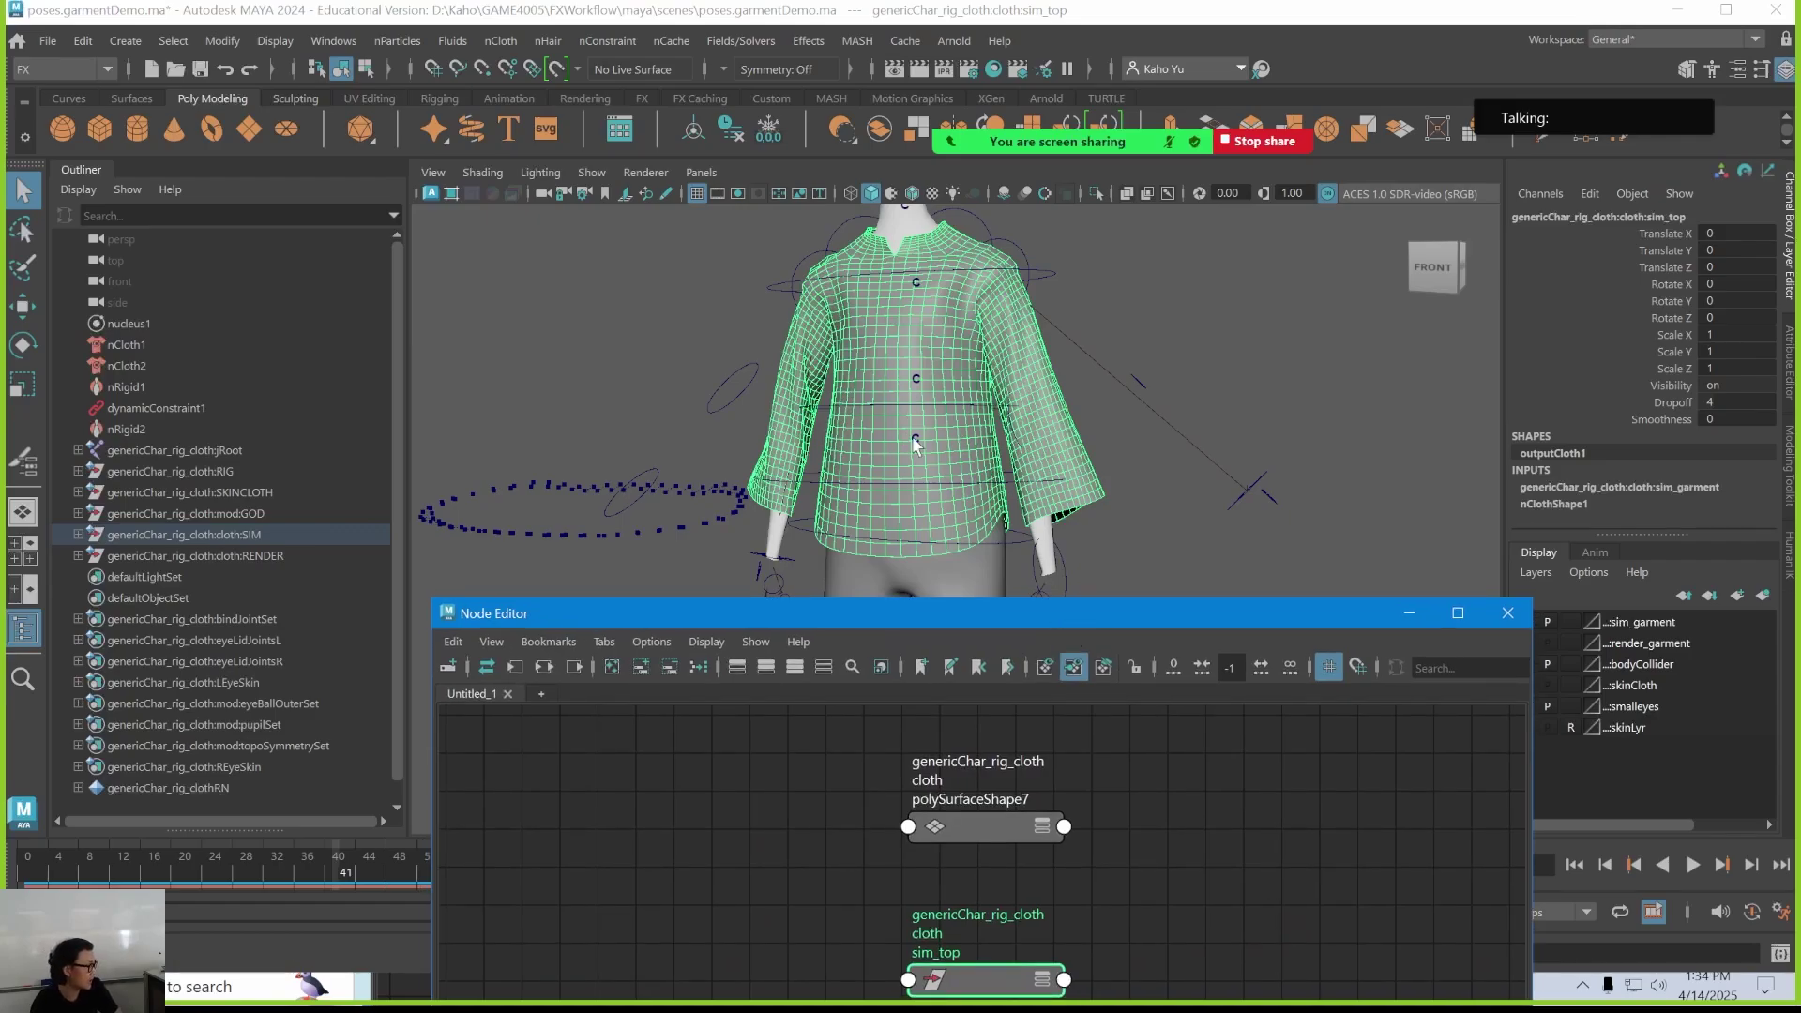
# Display shape nodes in the Outliner and select the outputCloth1 shape under sim_top in the SIM group
pyautogui.click(78, 534)
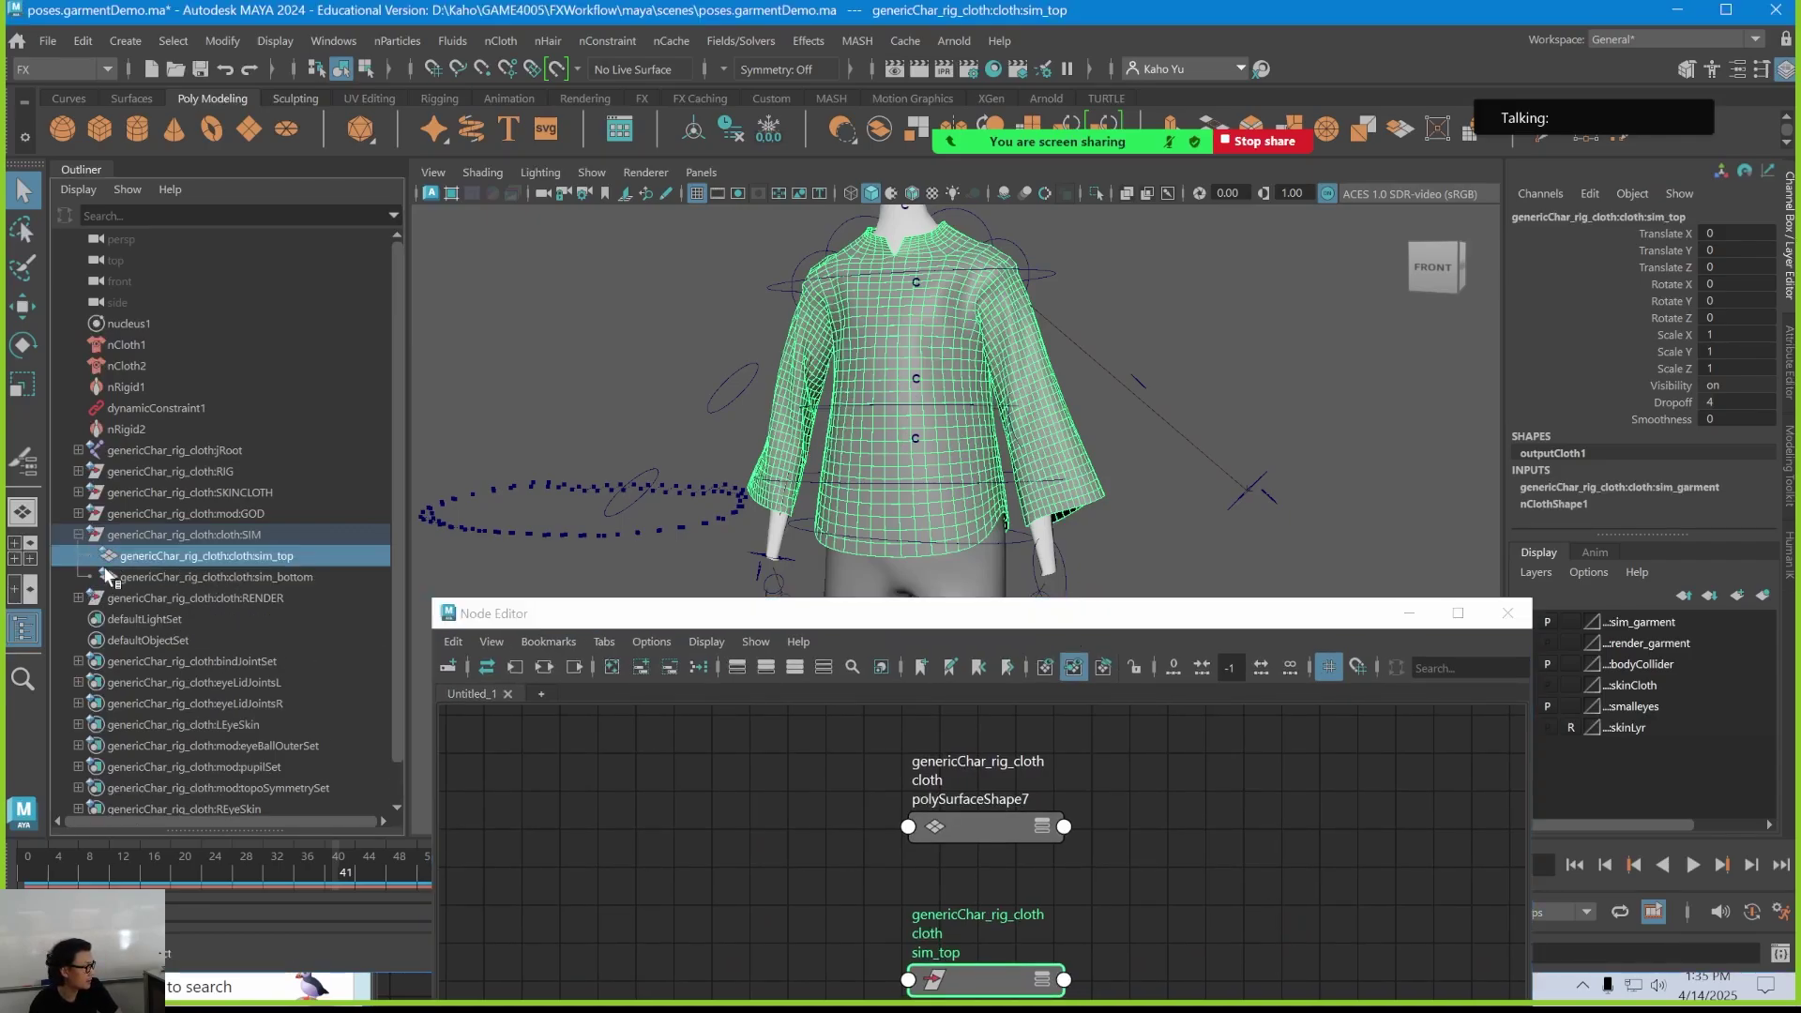
pyautogui.click(78, 192)
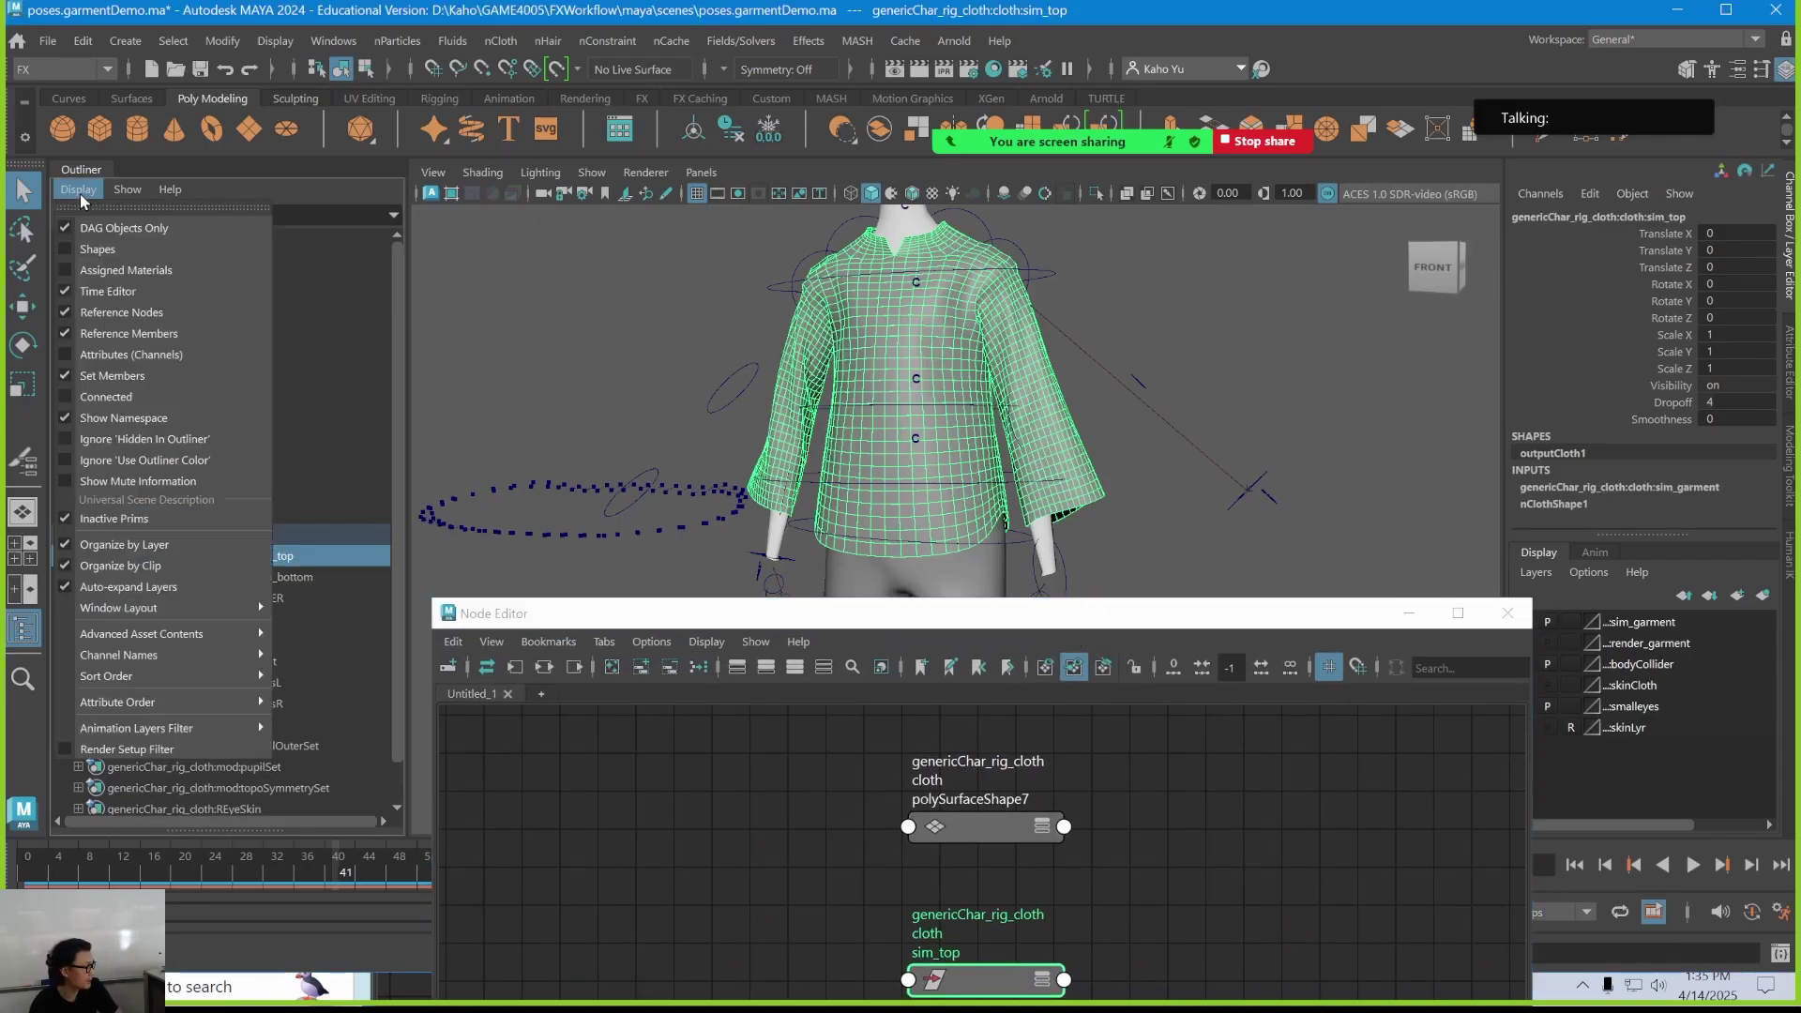
pyautogui.click(113, 252)
pyautogui.click(91, 555)
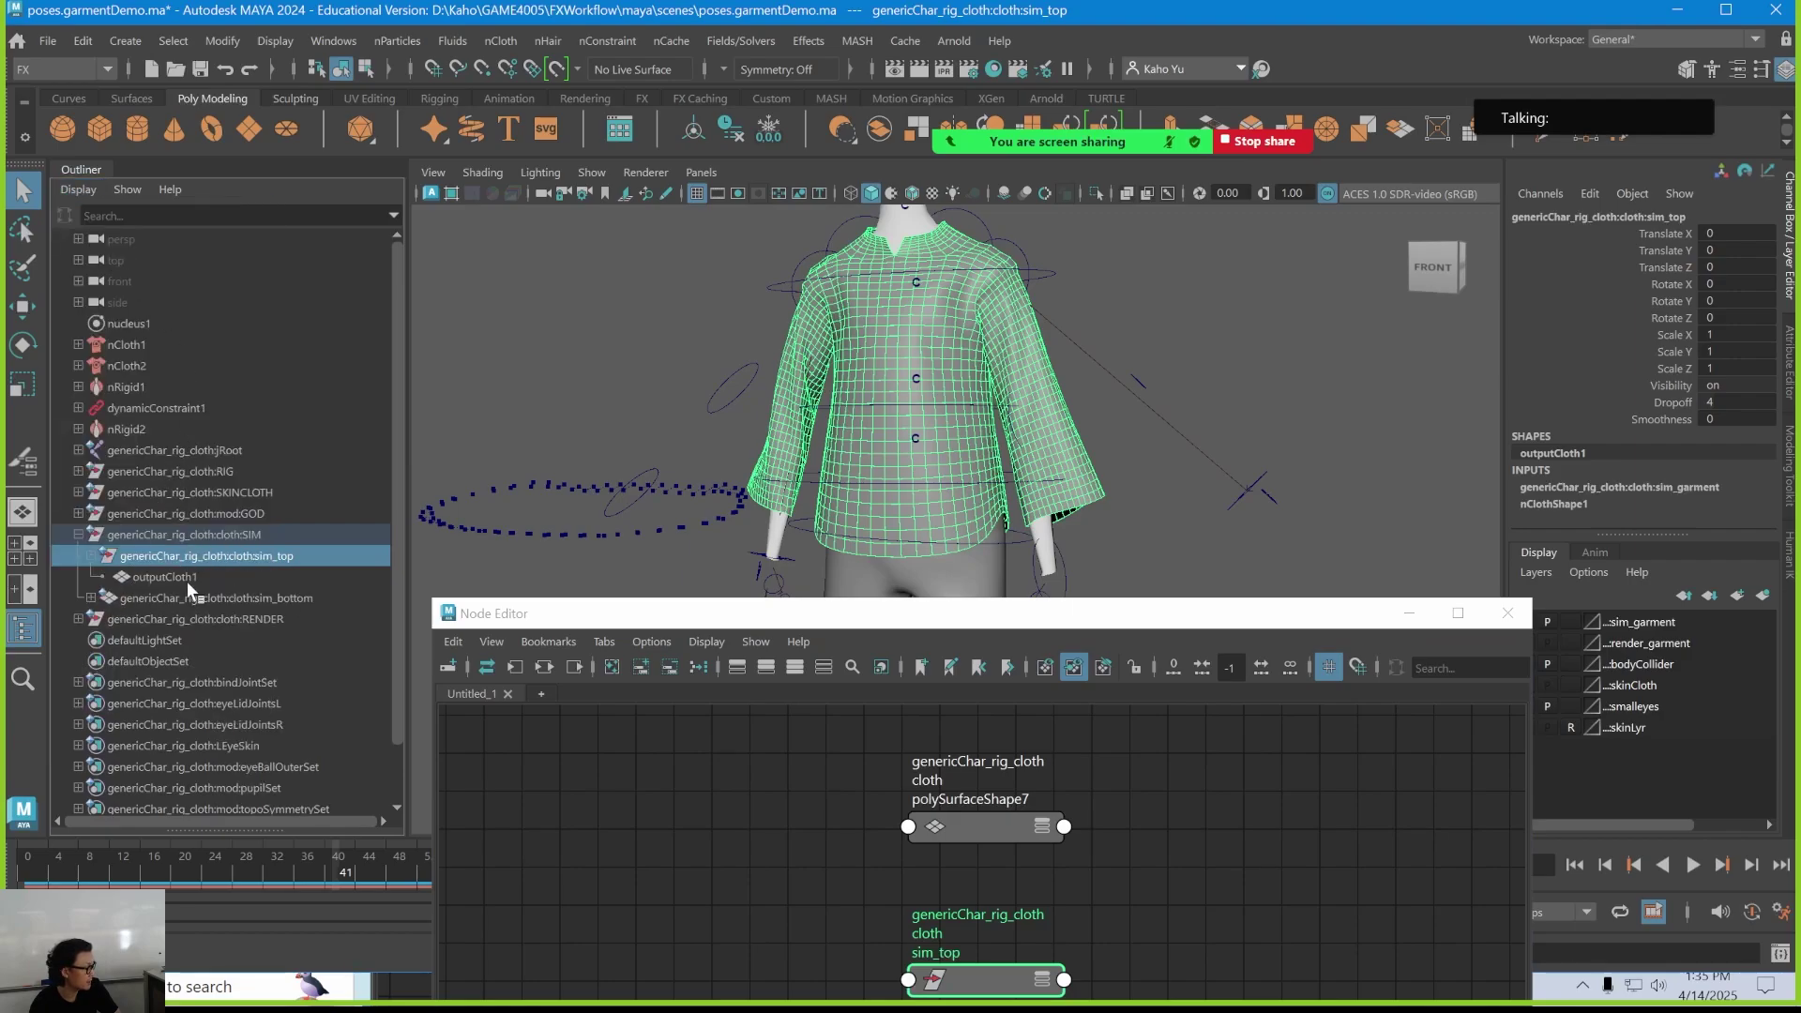
pyautogui.click(190, 579)
# Graph the input connections of outputCloth1 in the Node Editor, keeping the shirt visible above the graph
pyautogui.moveTo(589, 615); pyautogui.dragTo(479, 260)
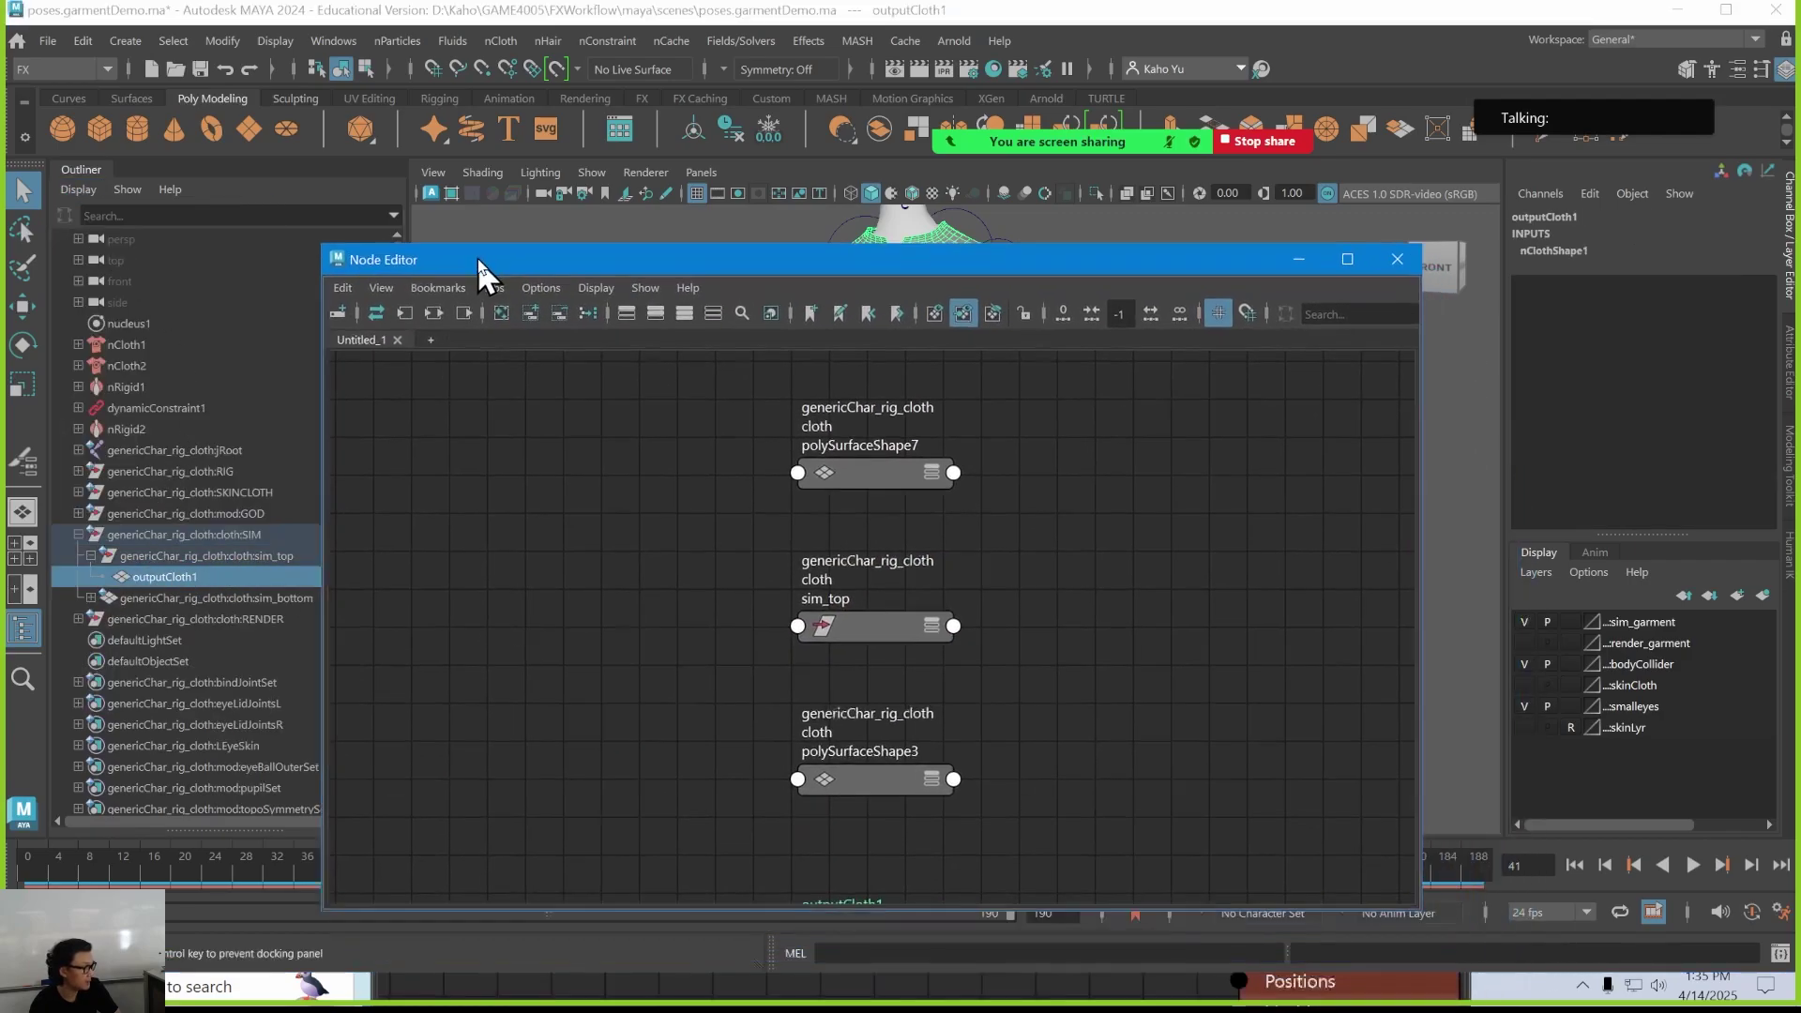
pyautogui.click(404, 315)
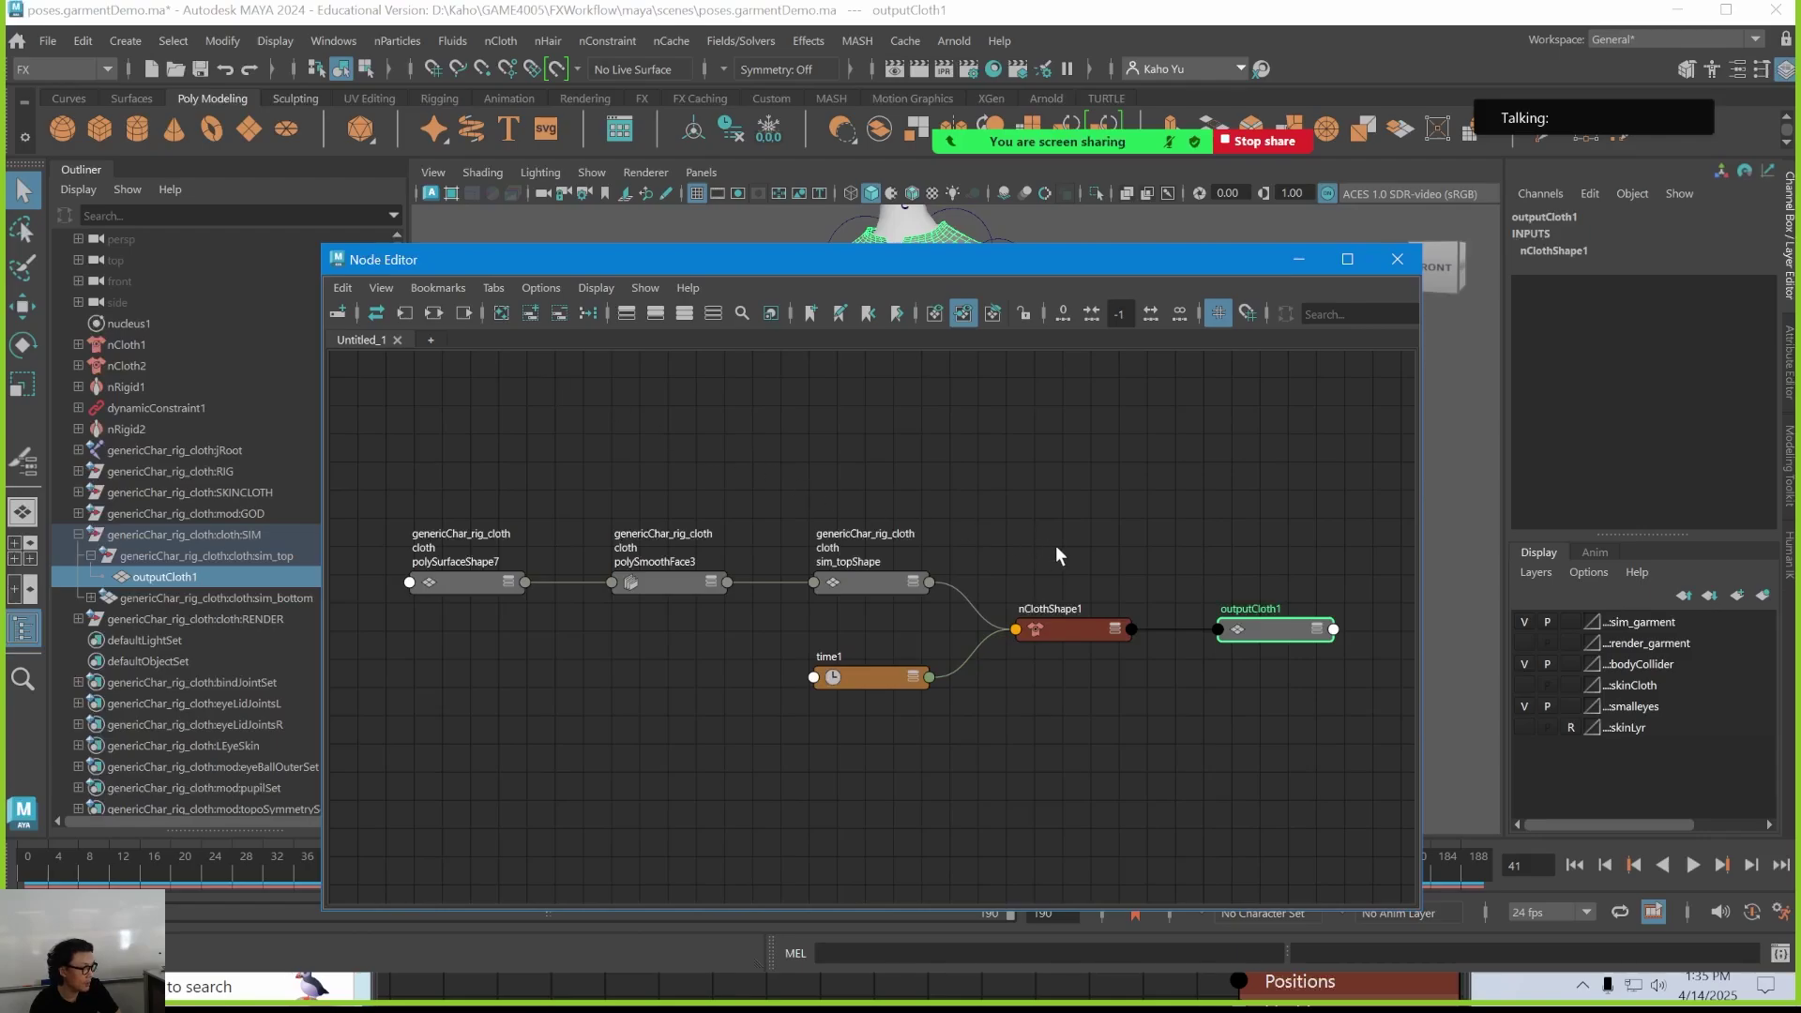
pyautogui.keyDown('alt'); pyautogui.moveTo(1152, 577); pyautogui.dragTo(1061, 566, button='middle'); pyautogui.keyUp('alt')
pyautogui.scroll(4, 1203, 593)
pyautogui.moveTo(1061, 269); pyautogui.dragTo(1071, 499)
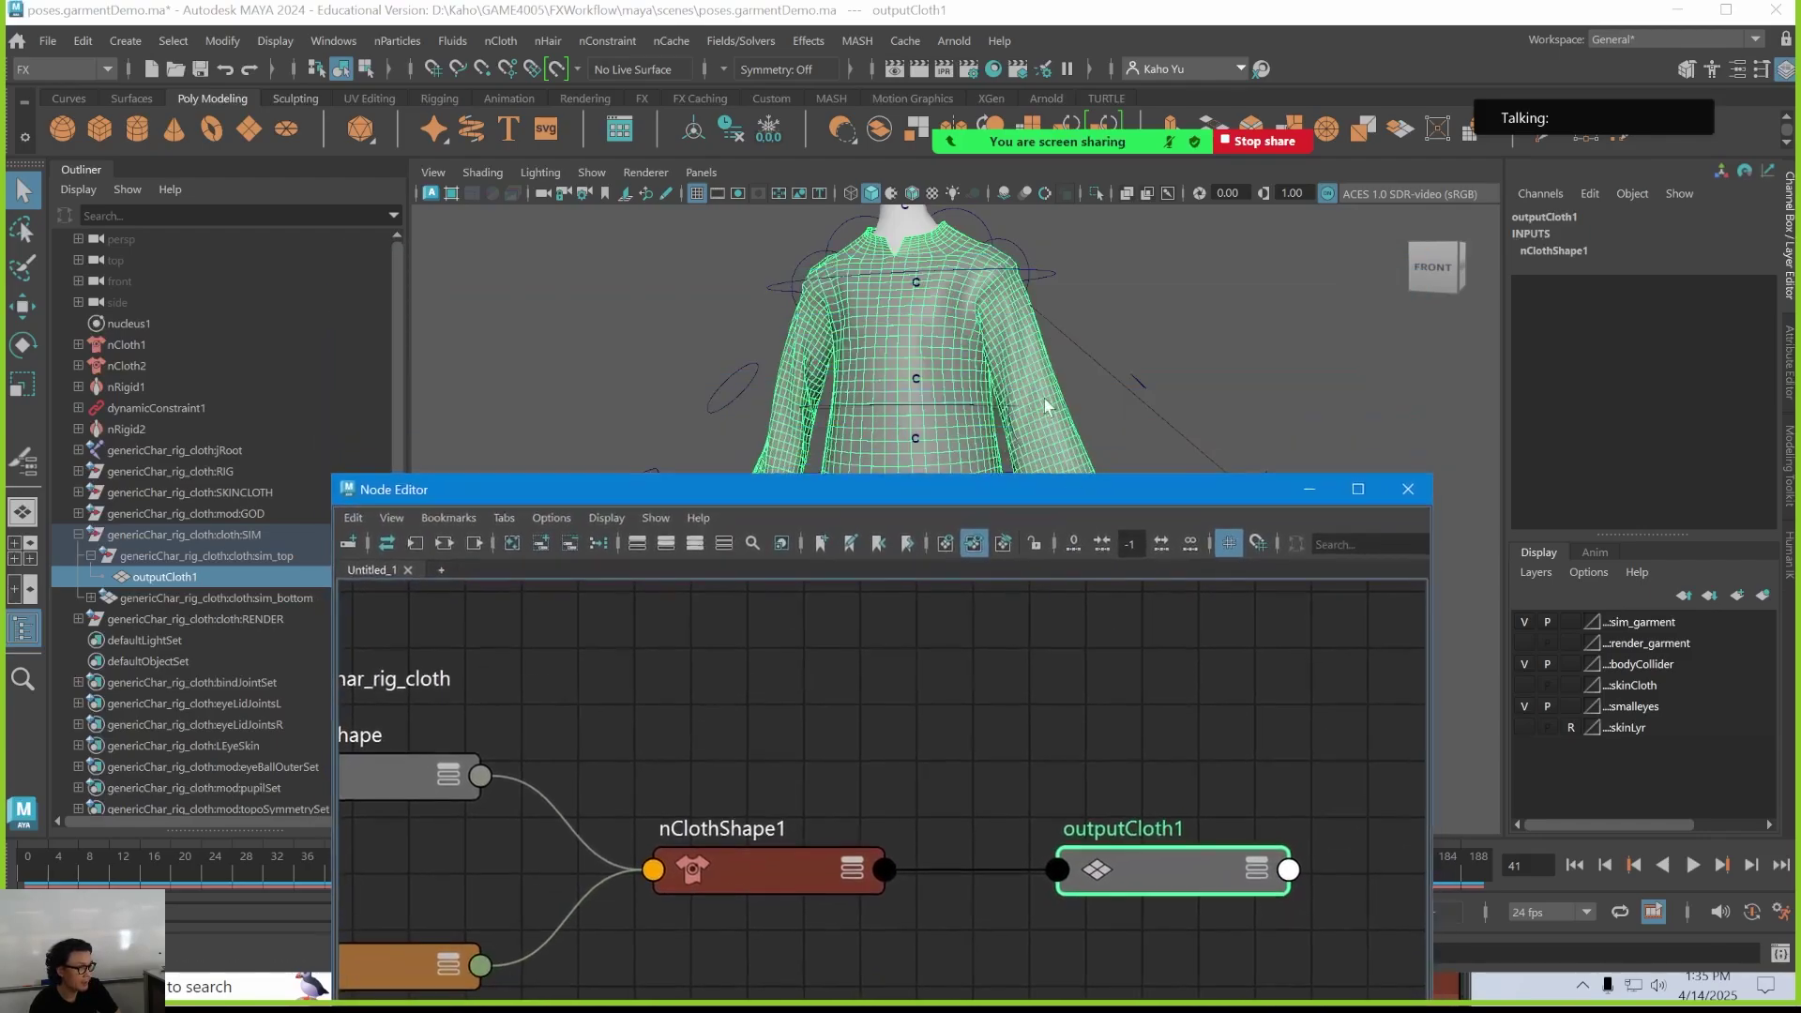
pyautogui.scroll(2, 891, 757)
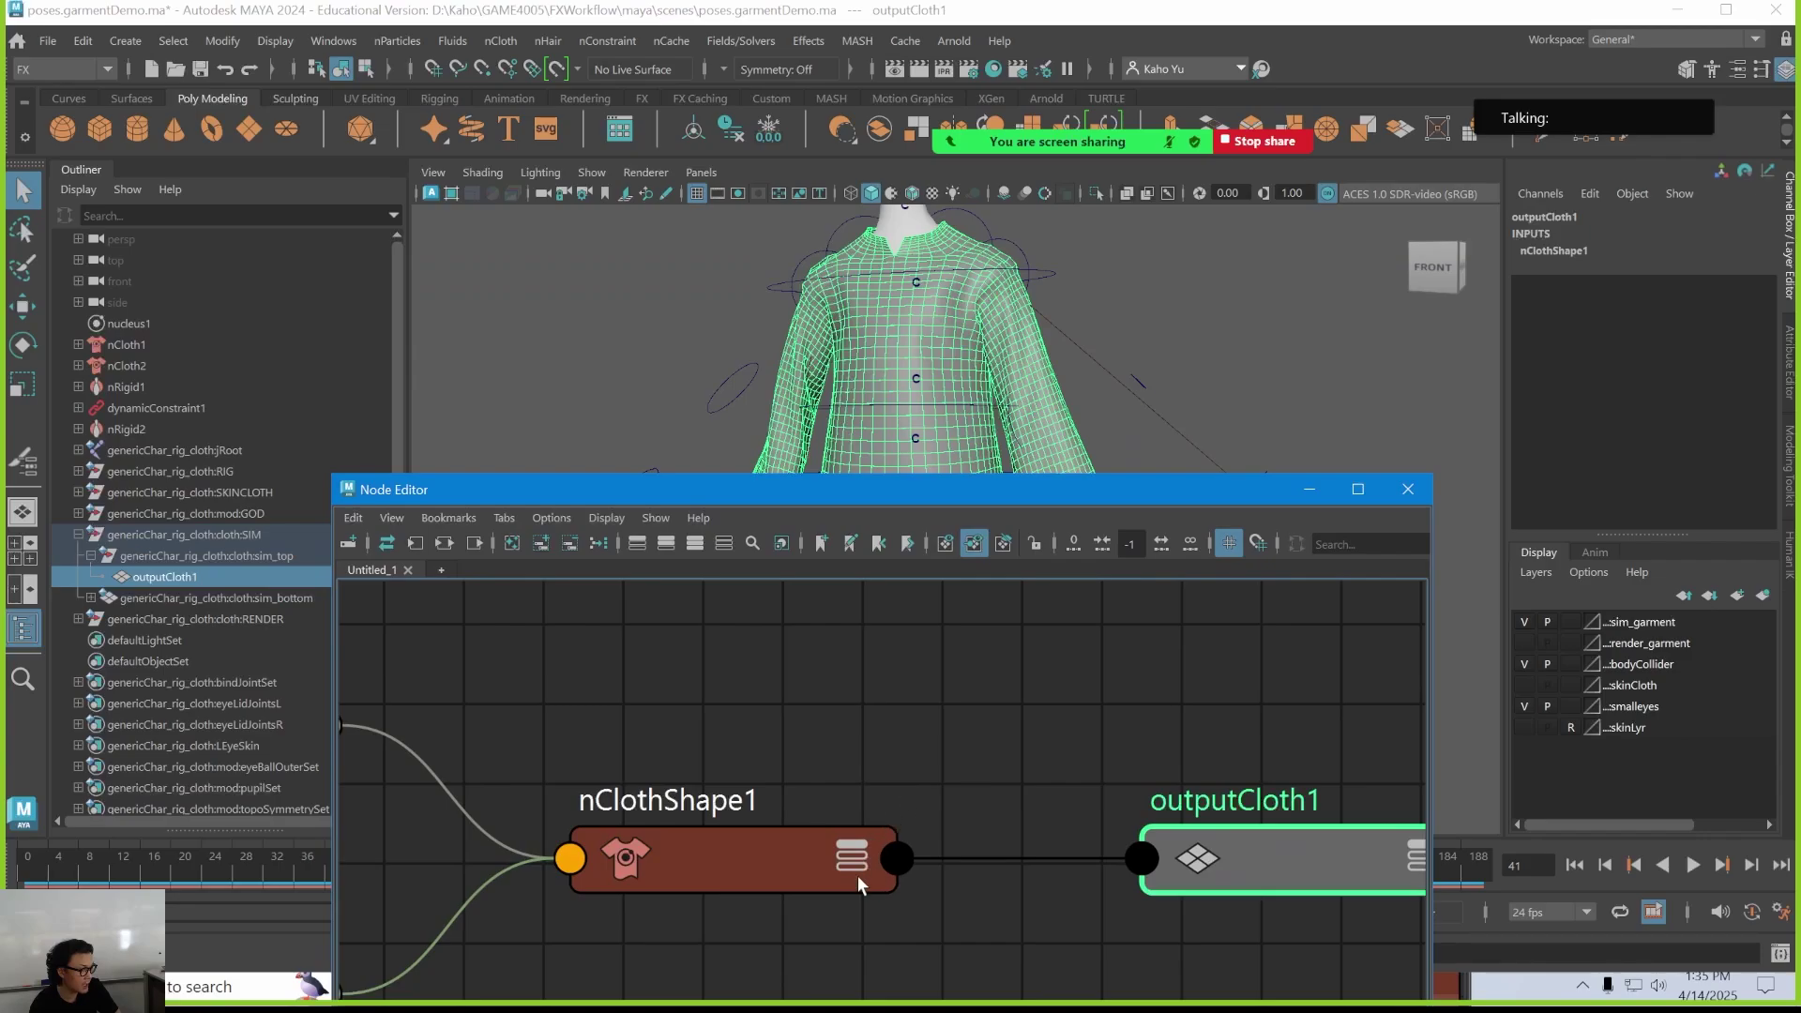
pyautogui.keyDown('alt'); pyautogui.moveTo(1243, 705); pyautogui.dragTo(1069, 686, button='middle'); pyautogui.keyUp('alt')
# Expand the outputCloth1 and nClothShape1 nodes to list all their attributes
pyautogui.click(1239, 853)
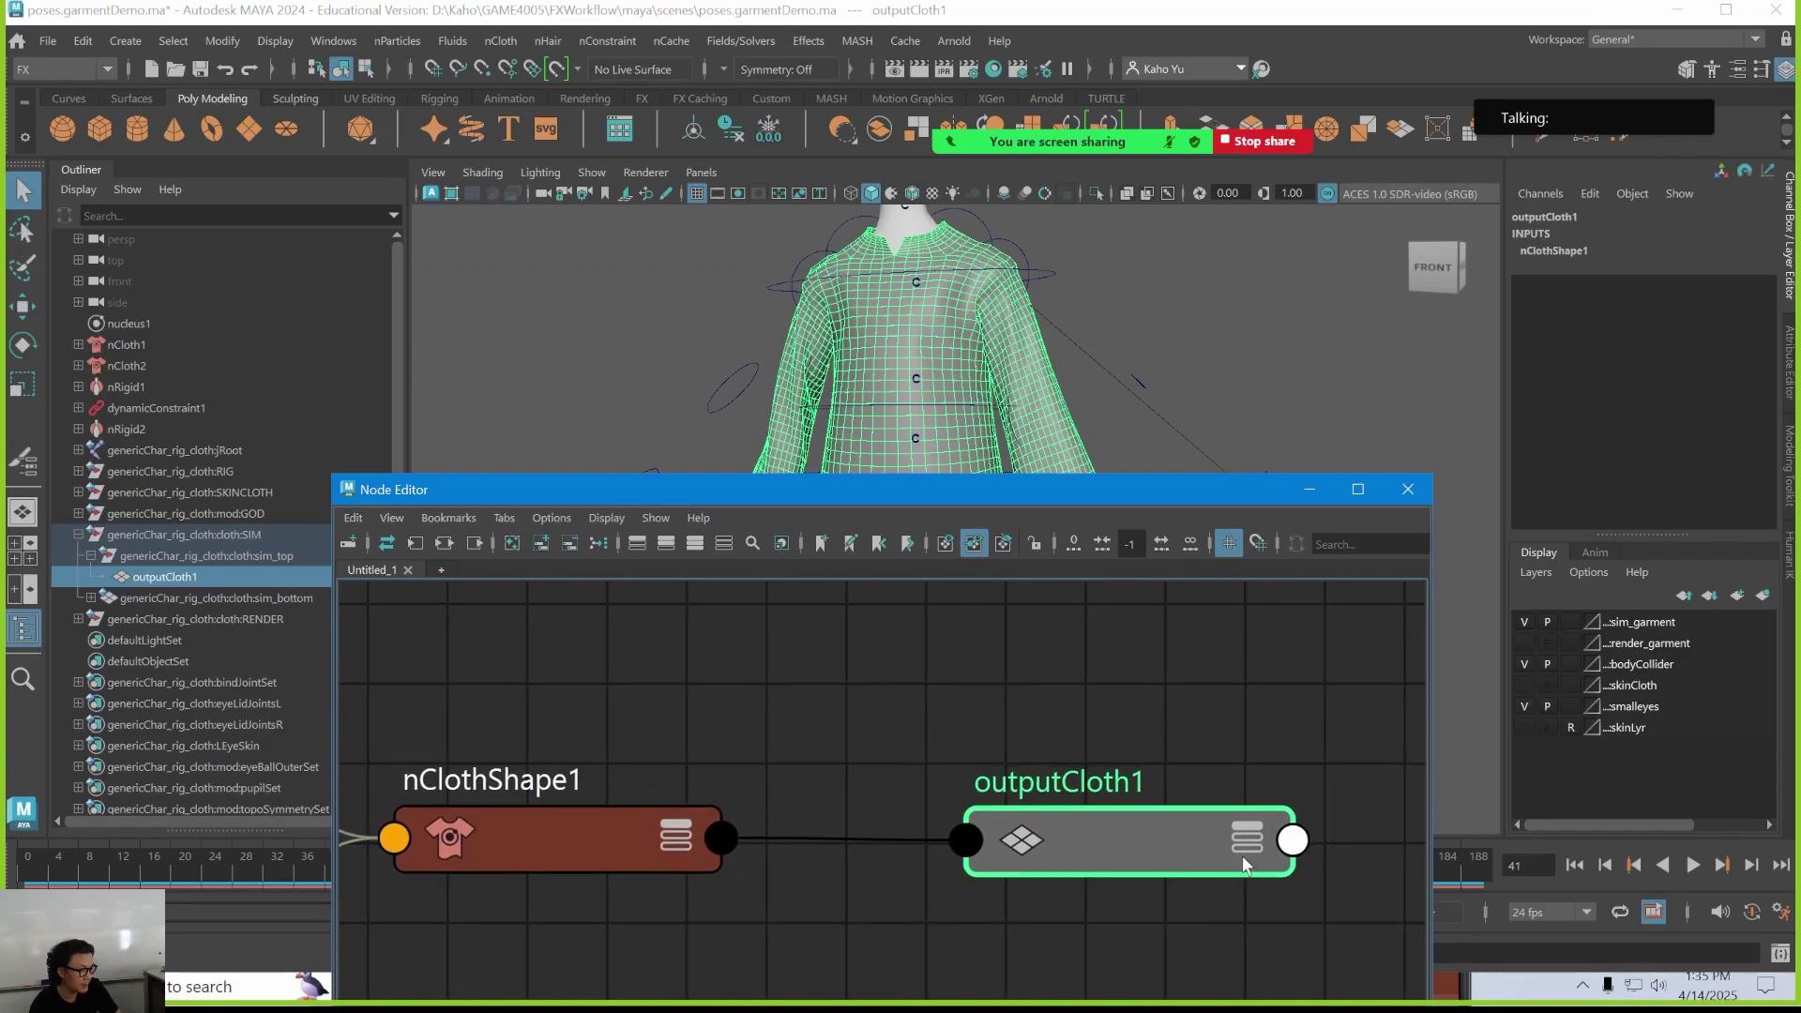
pyautogui.click(1247, 844)
pyautogui.click(1247, 842)
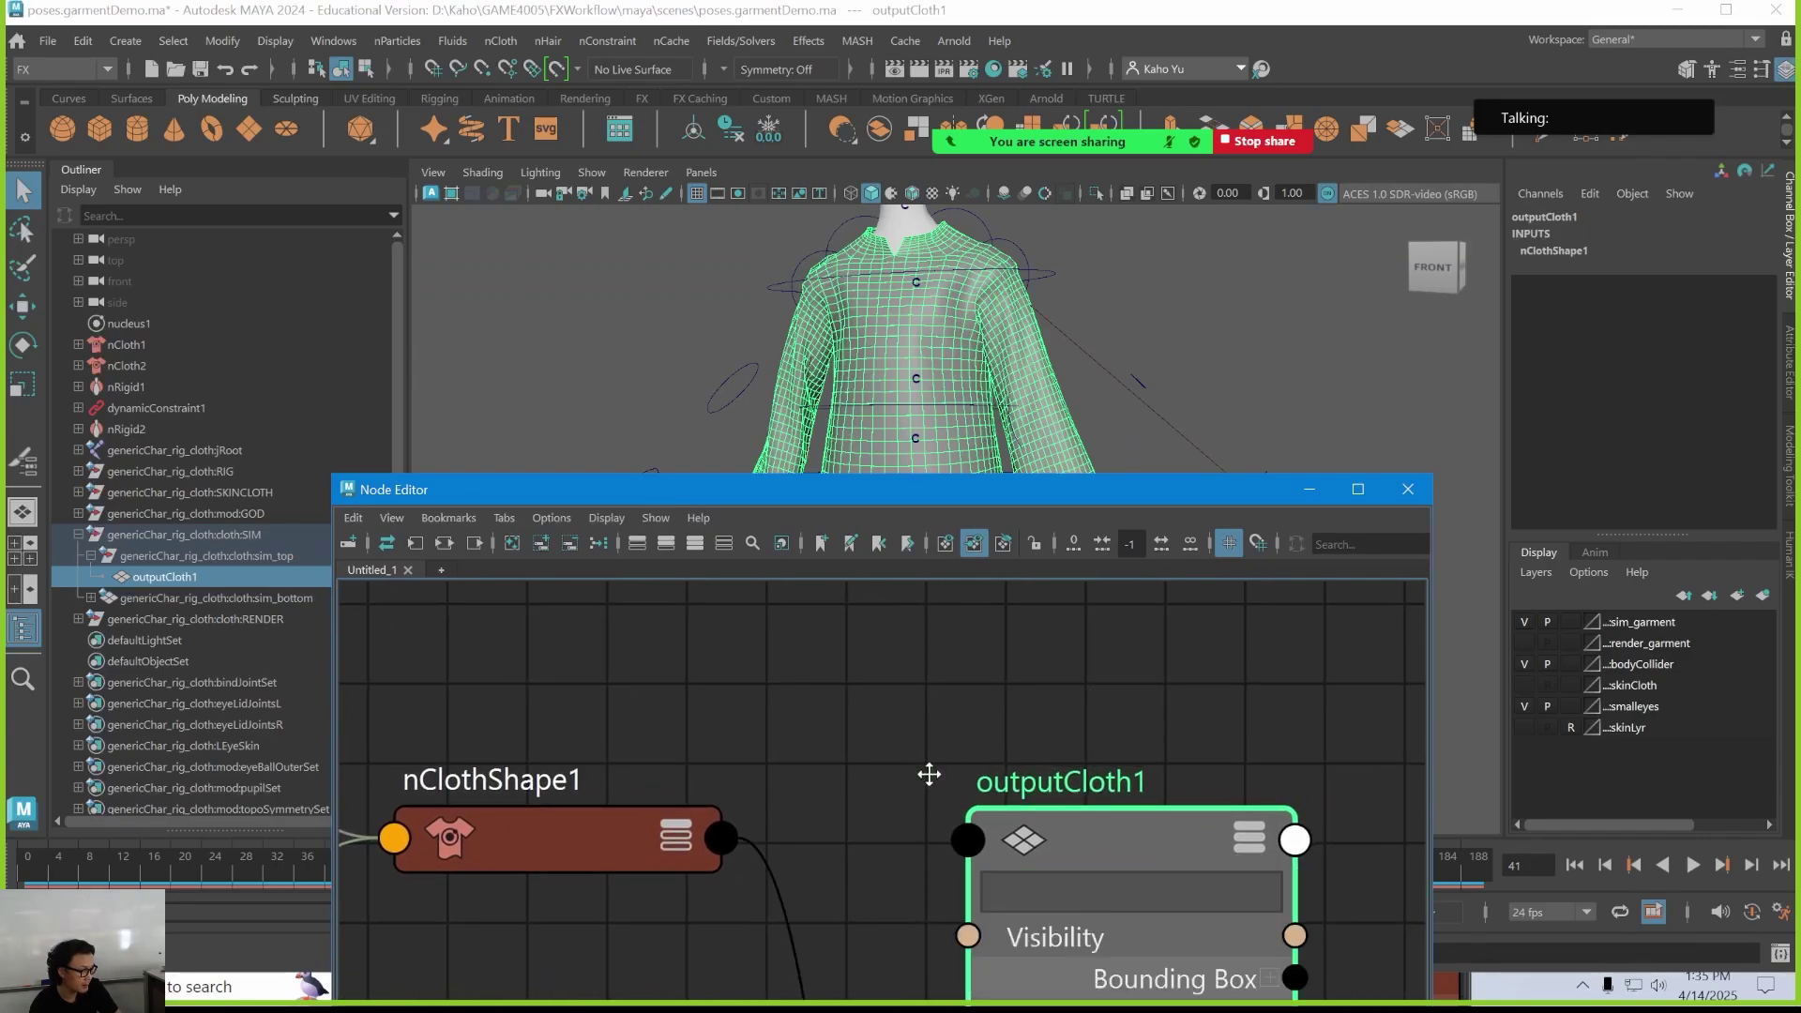
pyautogui.keyDown('alt'); pyautogui.moveTo(656, 857); pyautogui.dragTo(798, 723, button='middle'); pyautogui.keyUp('alt')
pyautogui.click(816, 712)
pyautogui.click(816, 709)
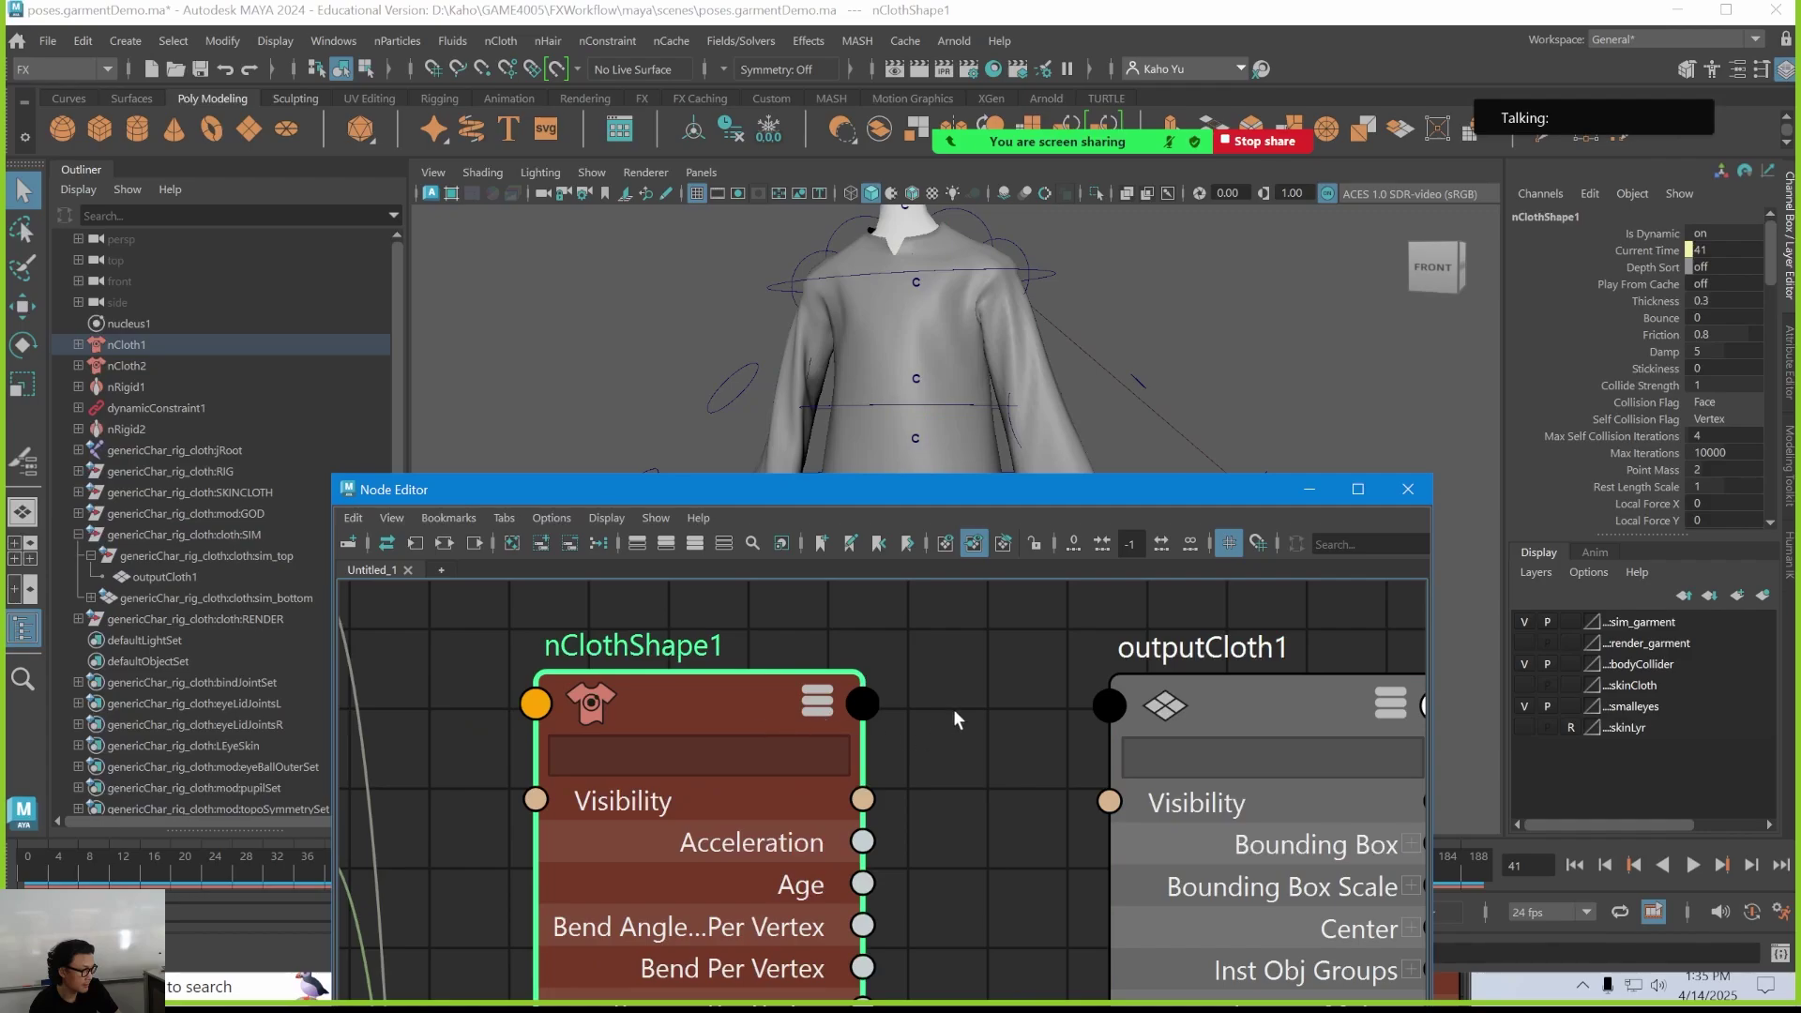
# Uncover the Outliner and select the nCloth1 transform to relate it to nClothShape1
pyautogui.keyDown('alt'); pyautogui.moveTo(684, 648); pyautogui.dragTo(729, 623, button='middle'); pyautogui.keyUp('alt')
pyautogui.moveTo(886, 488); pyautogui.dragTo(1043, 463)
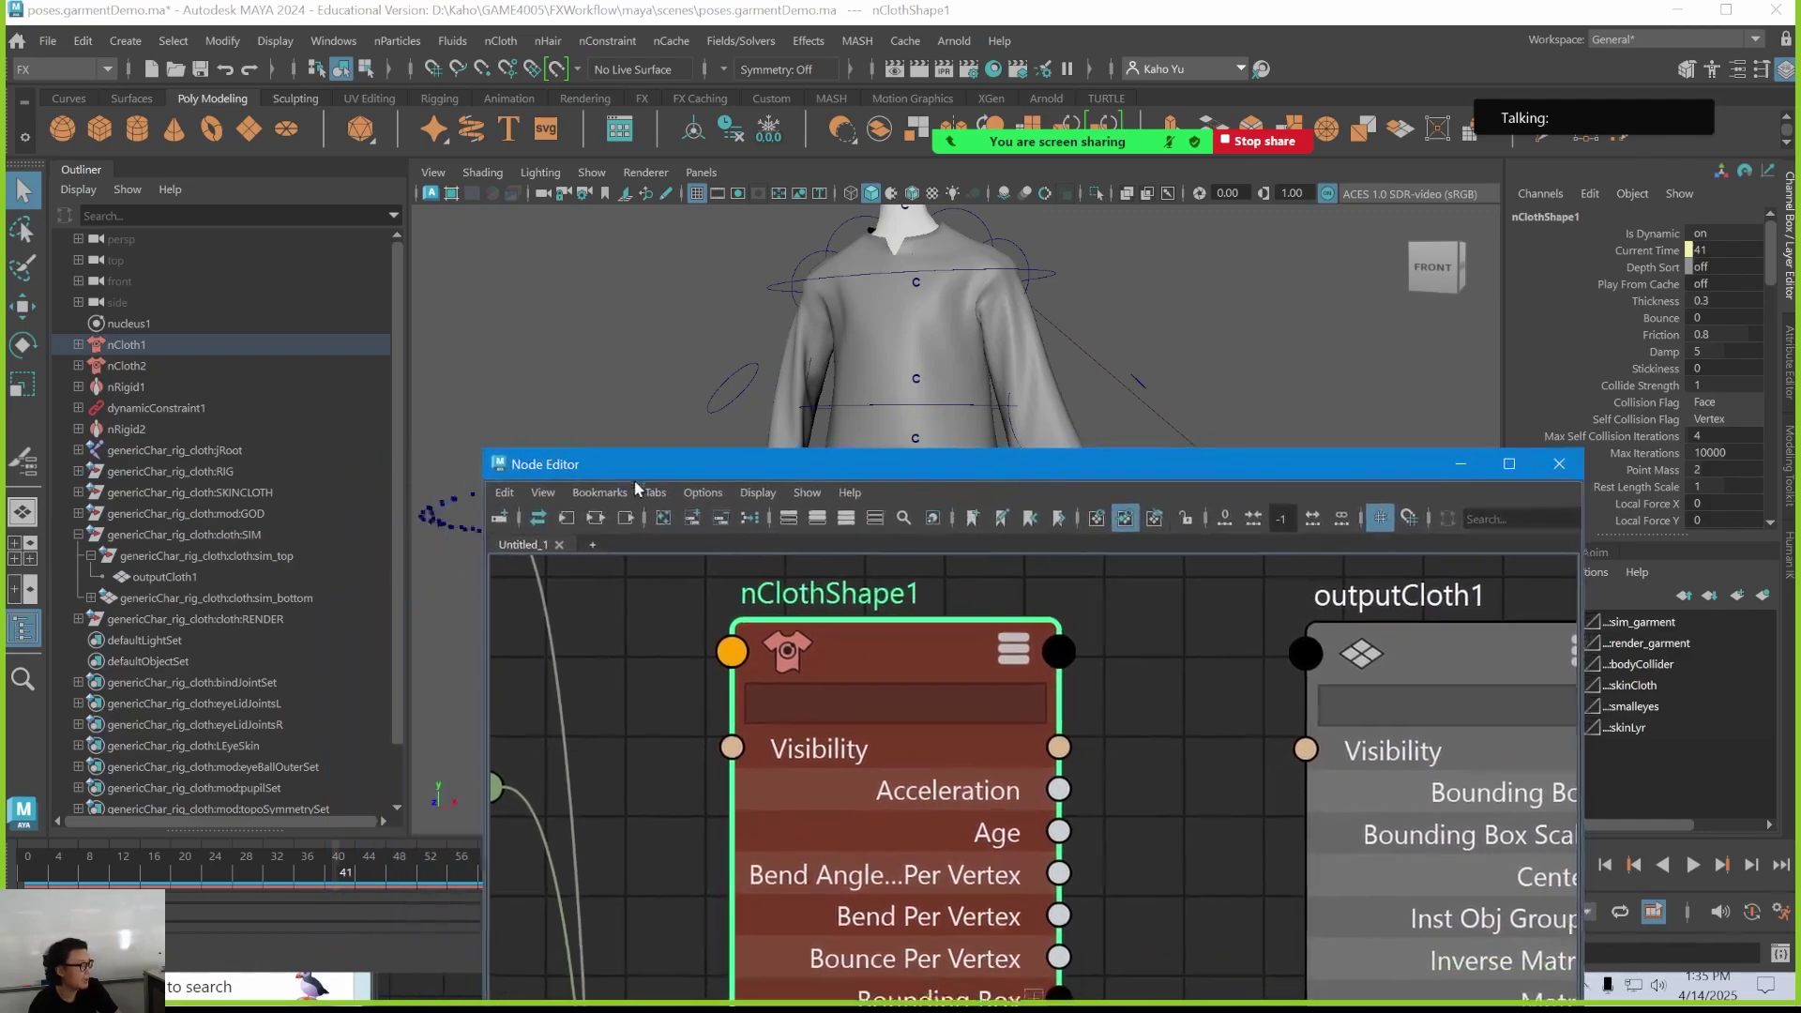
pyautogui.click(136, 348)
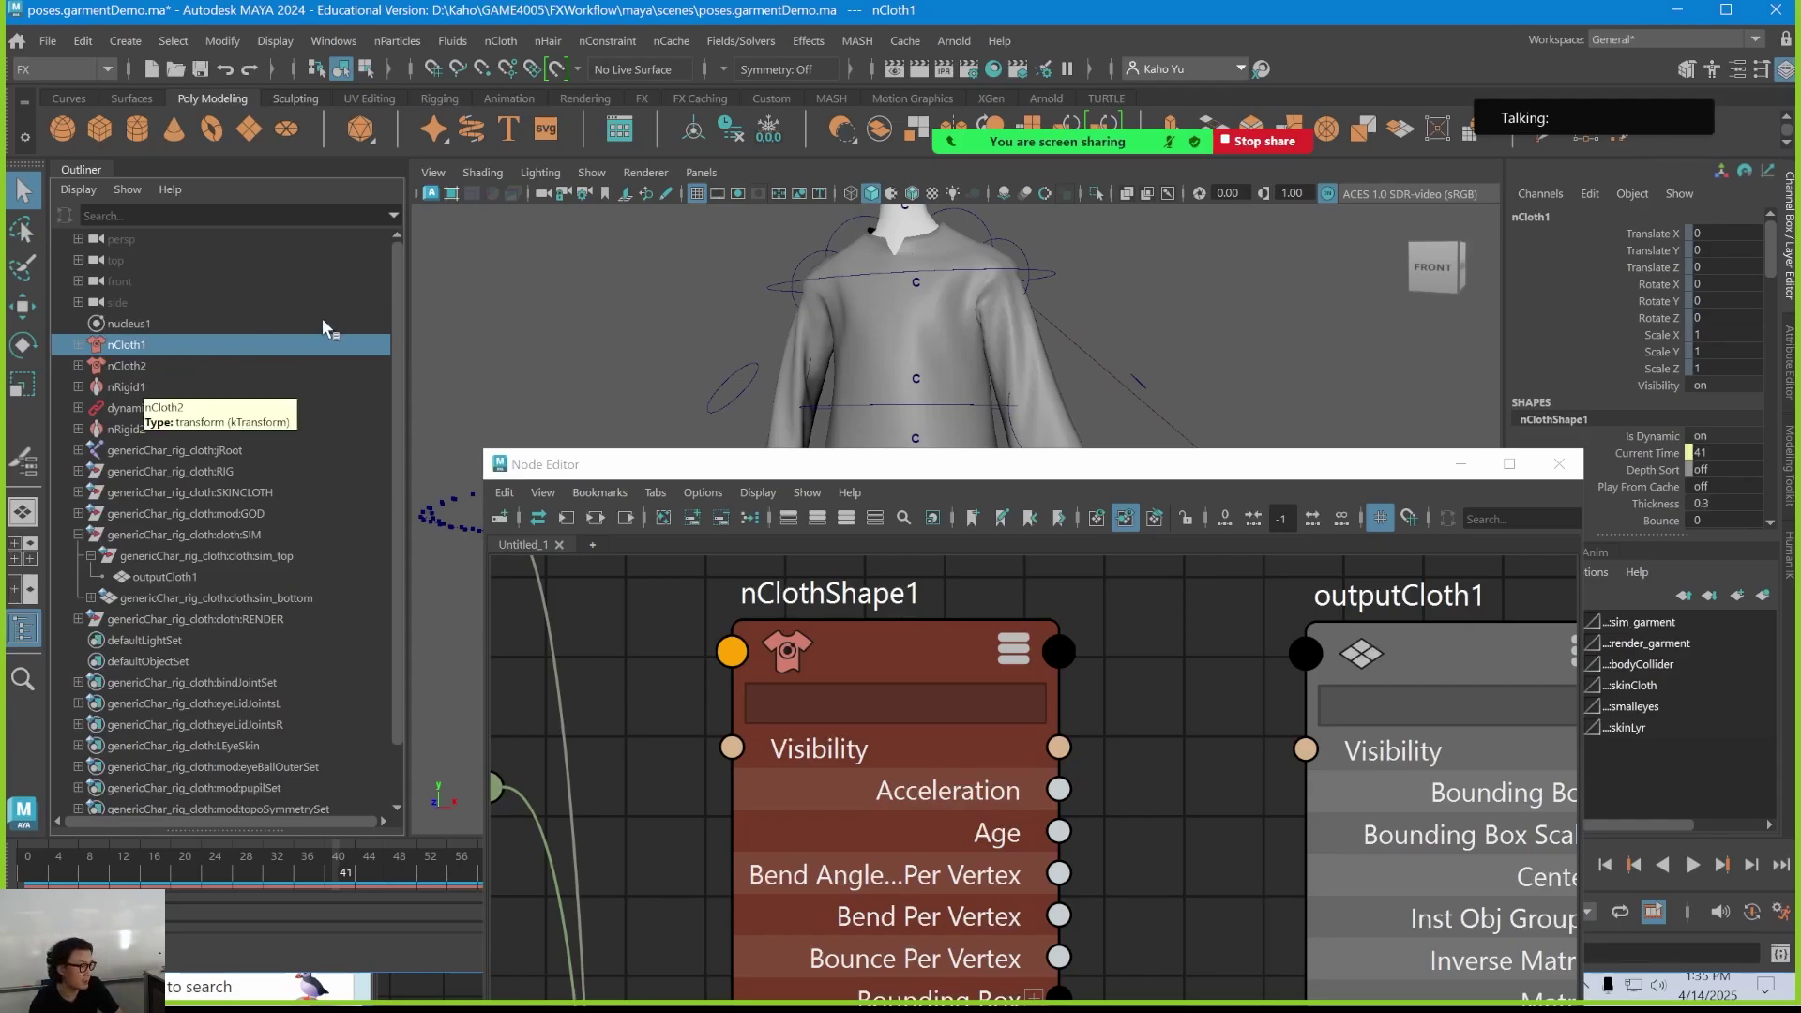
pyautogui.moveTo(919, 454); pyautogui.dragTo(715, 387)
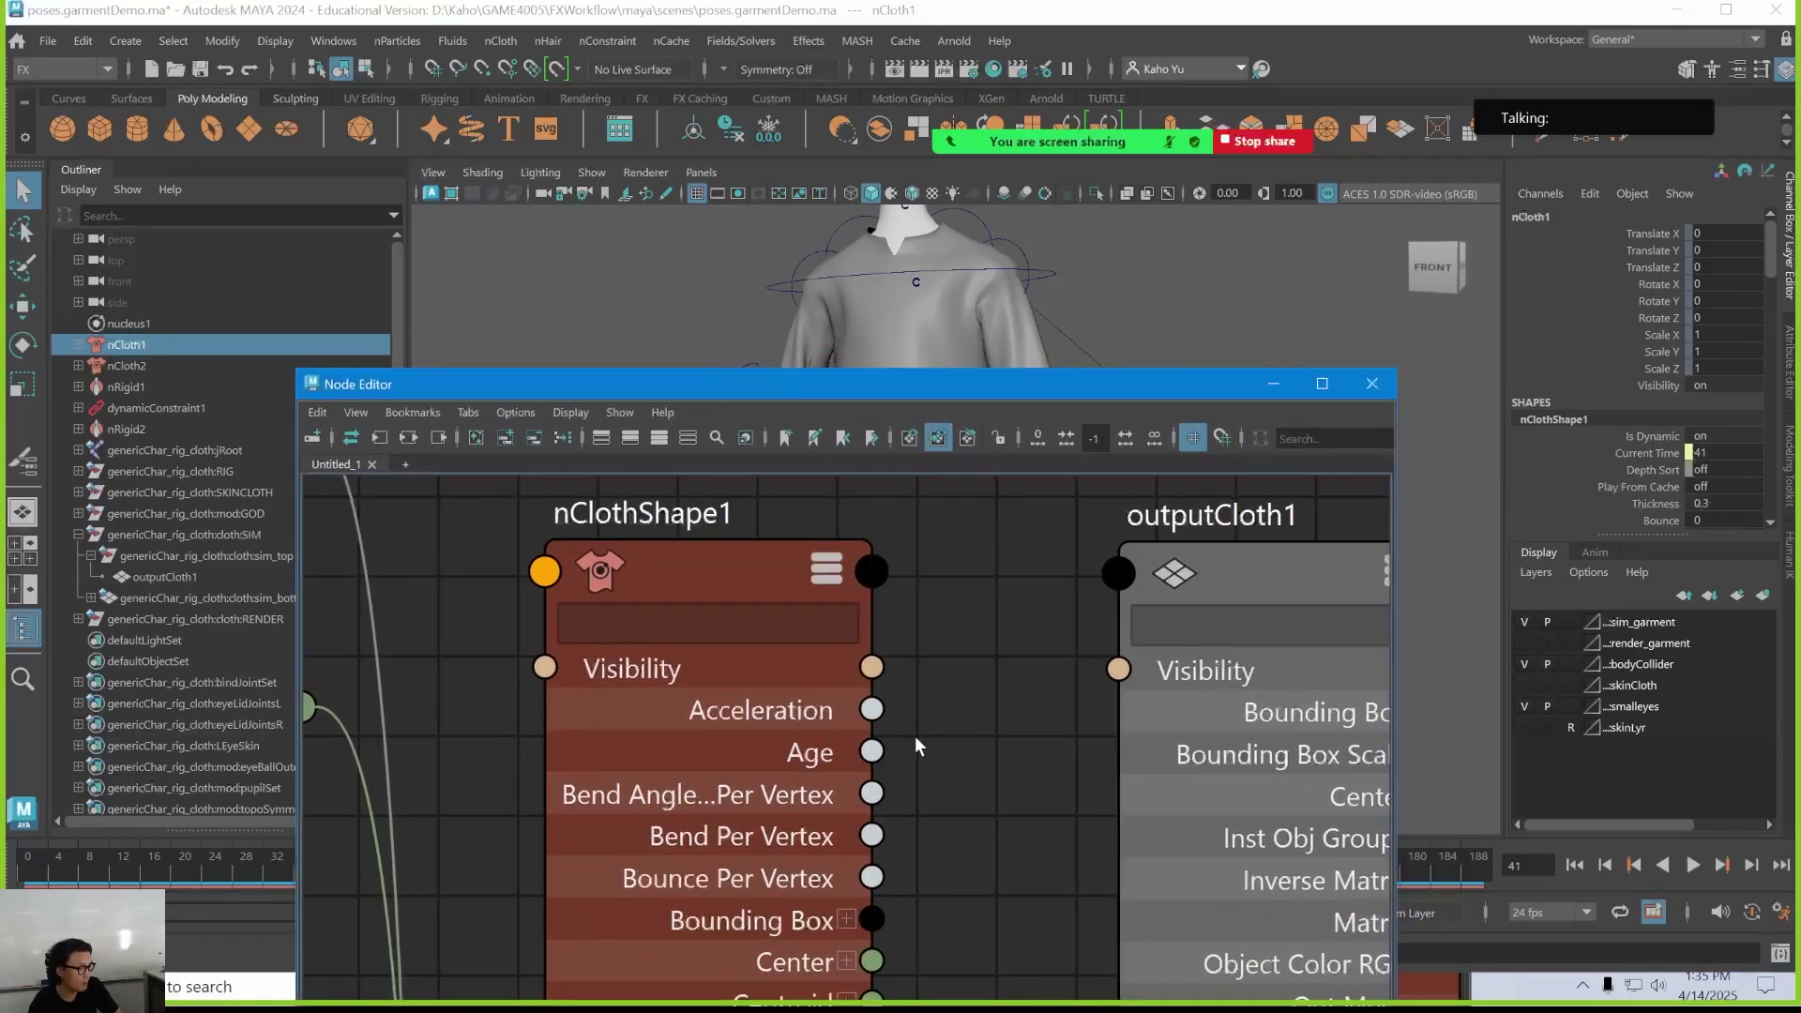
# Spread out the graph by repositioning the outputCloth1 and nClothShape1 nodes apart from each other
pyautogui.scroll(-3, 921, 736)
pyautogui.keyDown('alt'); pyautogui.moveTo(919, 730); pyautogui.dragTo(843, 617, button='middle'); pyautogui.keyUp('alt')
pyautogui.moveTo(990, 578); pyautogui.dragTo(1067, 587)
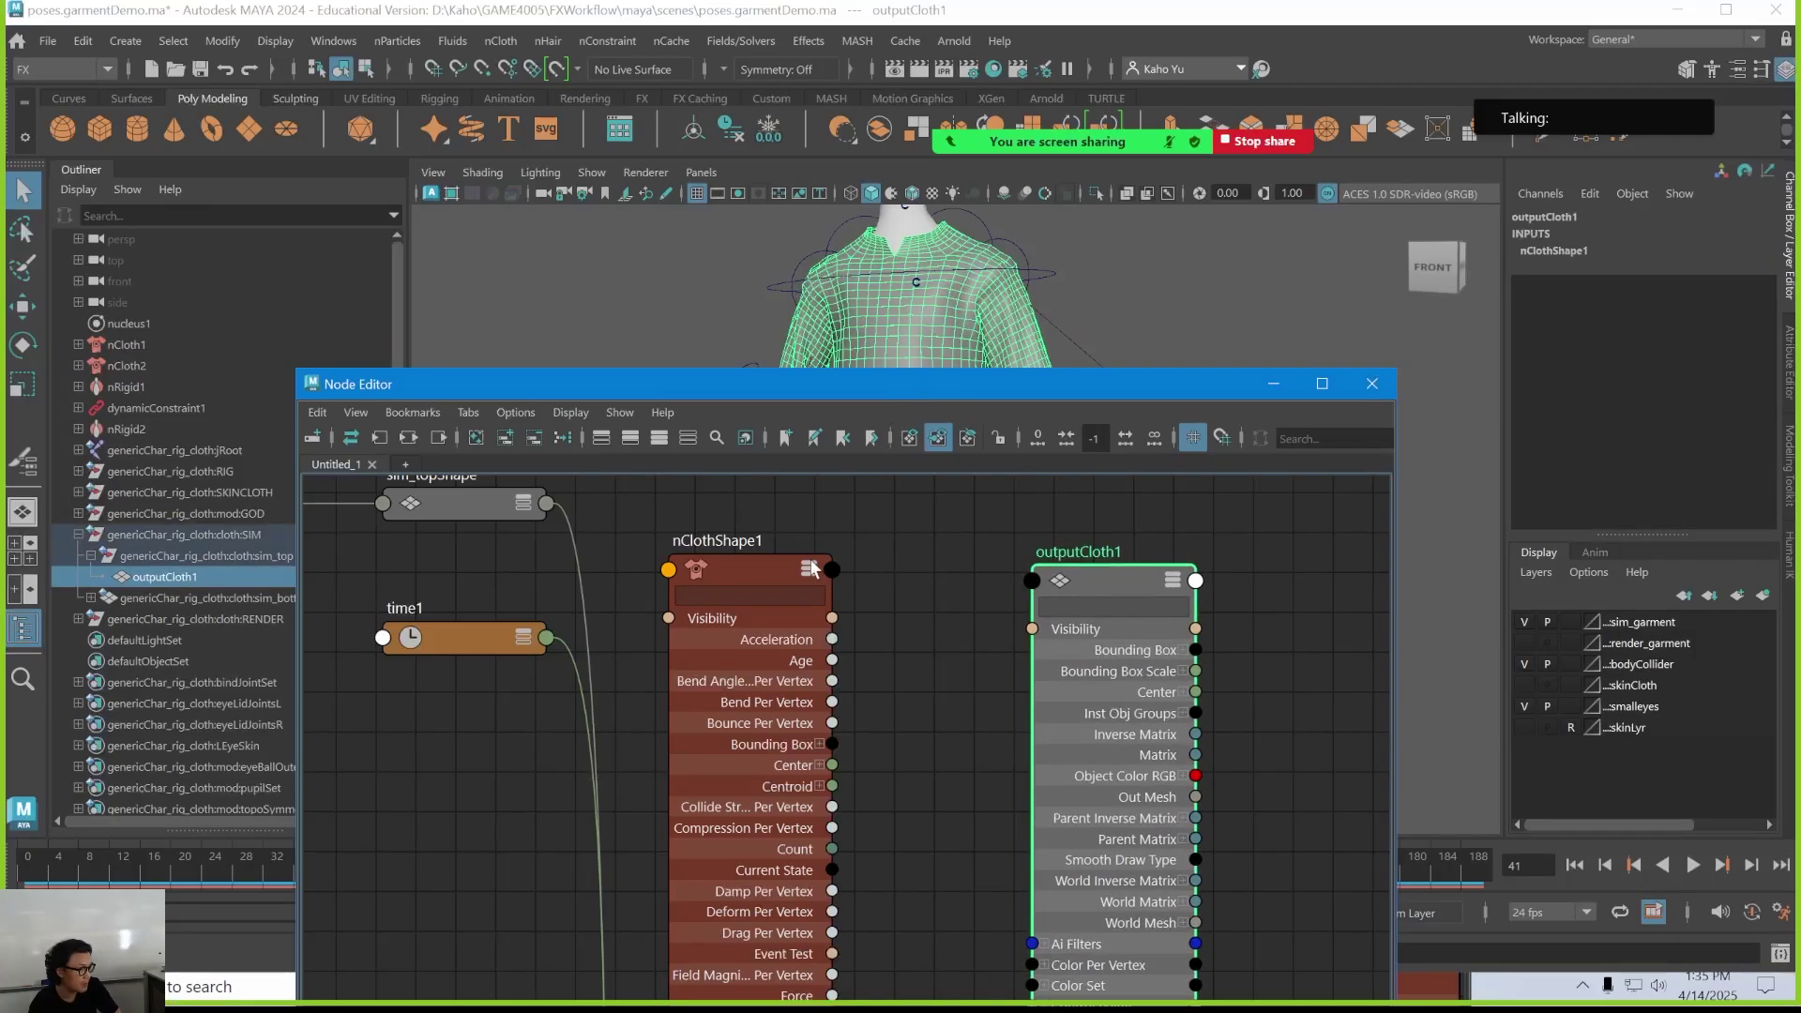
pyautogui.keyDown('alt'); pyautogui.moveTo(814, 567); pyautogui.dragTo(992, 566, button='middle'); pyautogui.keyUp('alt')
pyautogui.moveTo(882, 585); pyautogui.dragTo(947, 511)
pyautogui.keyDown('alt'); pyautogui.moveTo(814, 654); pyautogui.dragTo(833, 699, button='middle'); pyautogui.keyUp('alt')
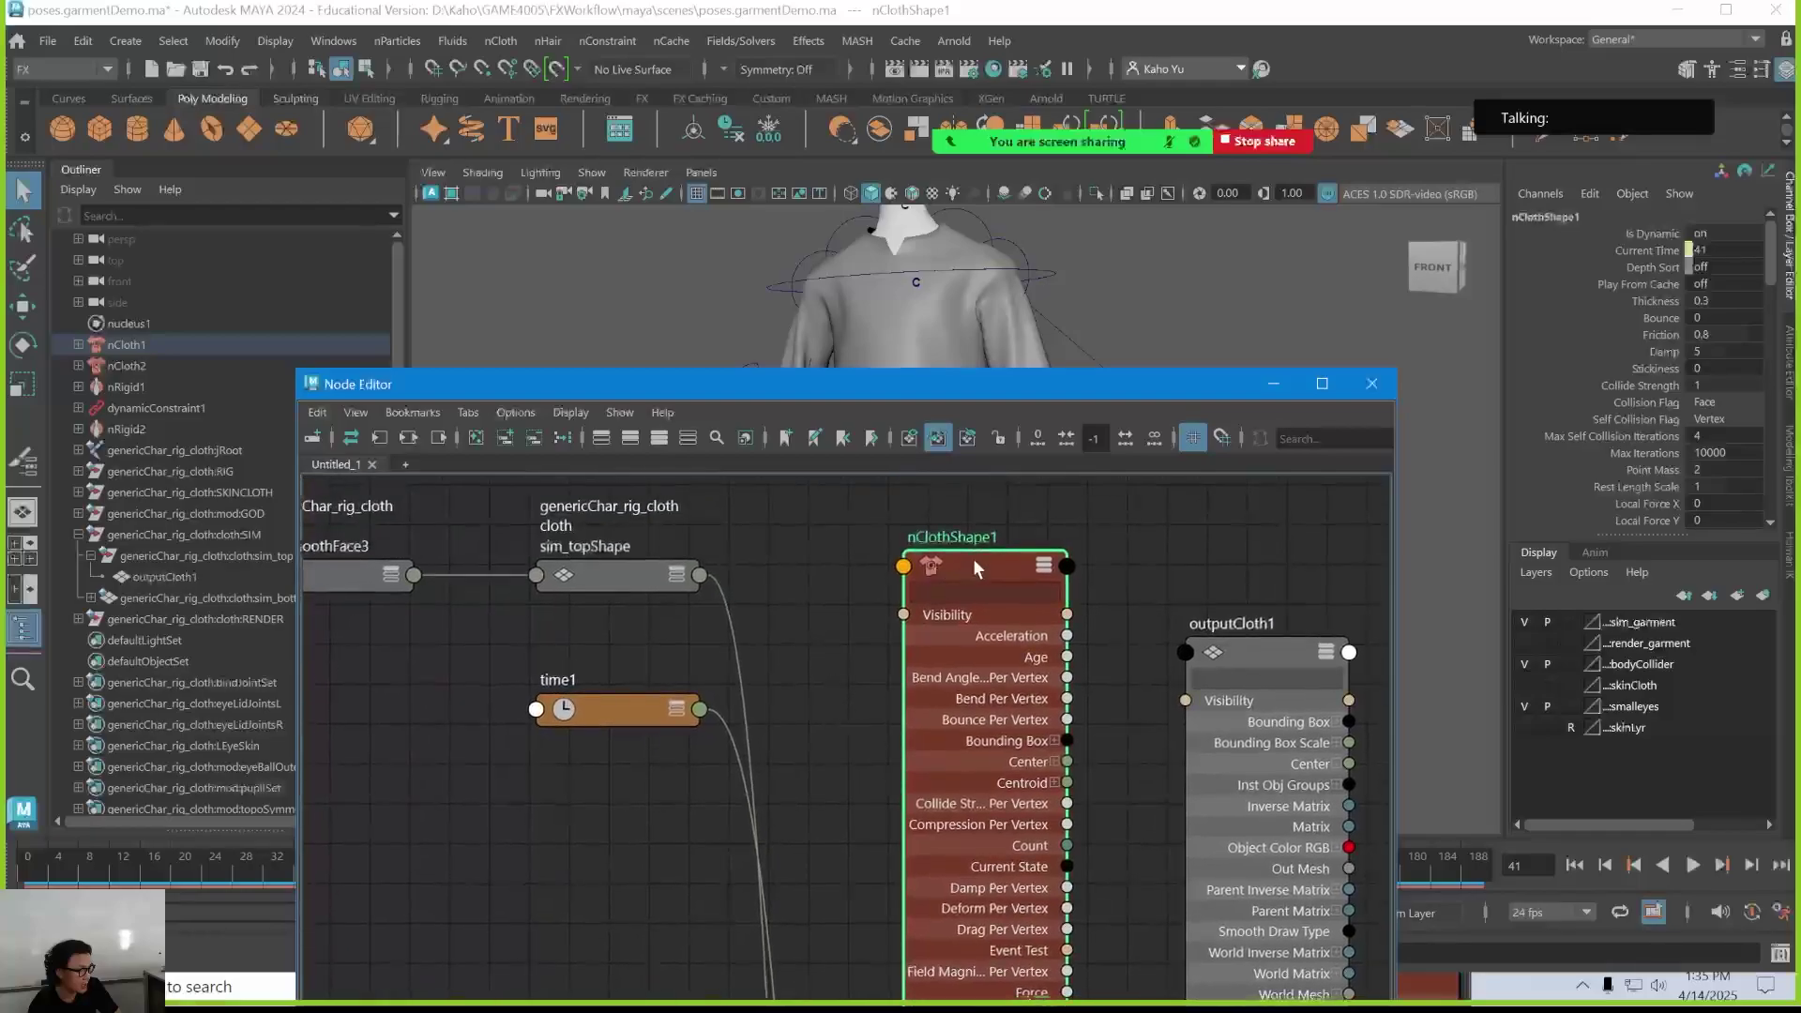
# Reduce nClothShape1 to its short attribute list with Input Mesh and Output Mesh, and select the sim_topShape node
pyautogui.click(1043, 567)
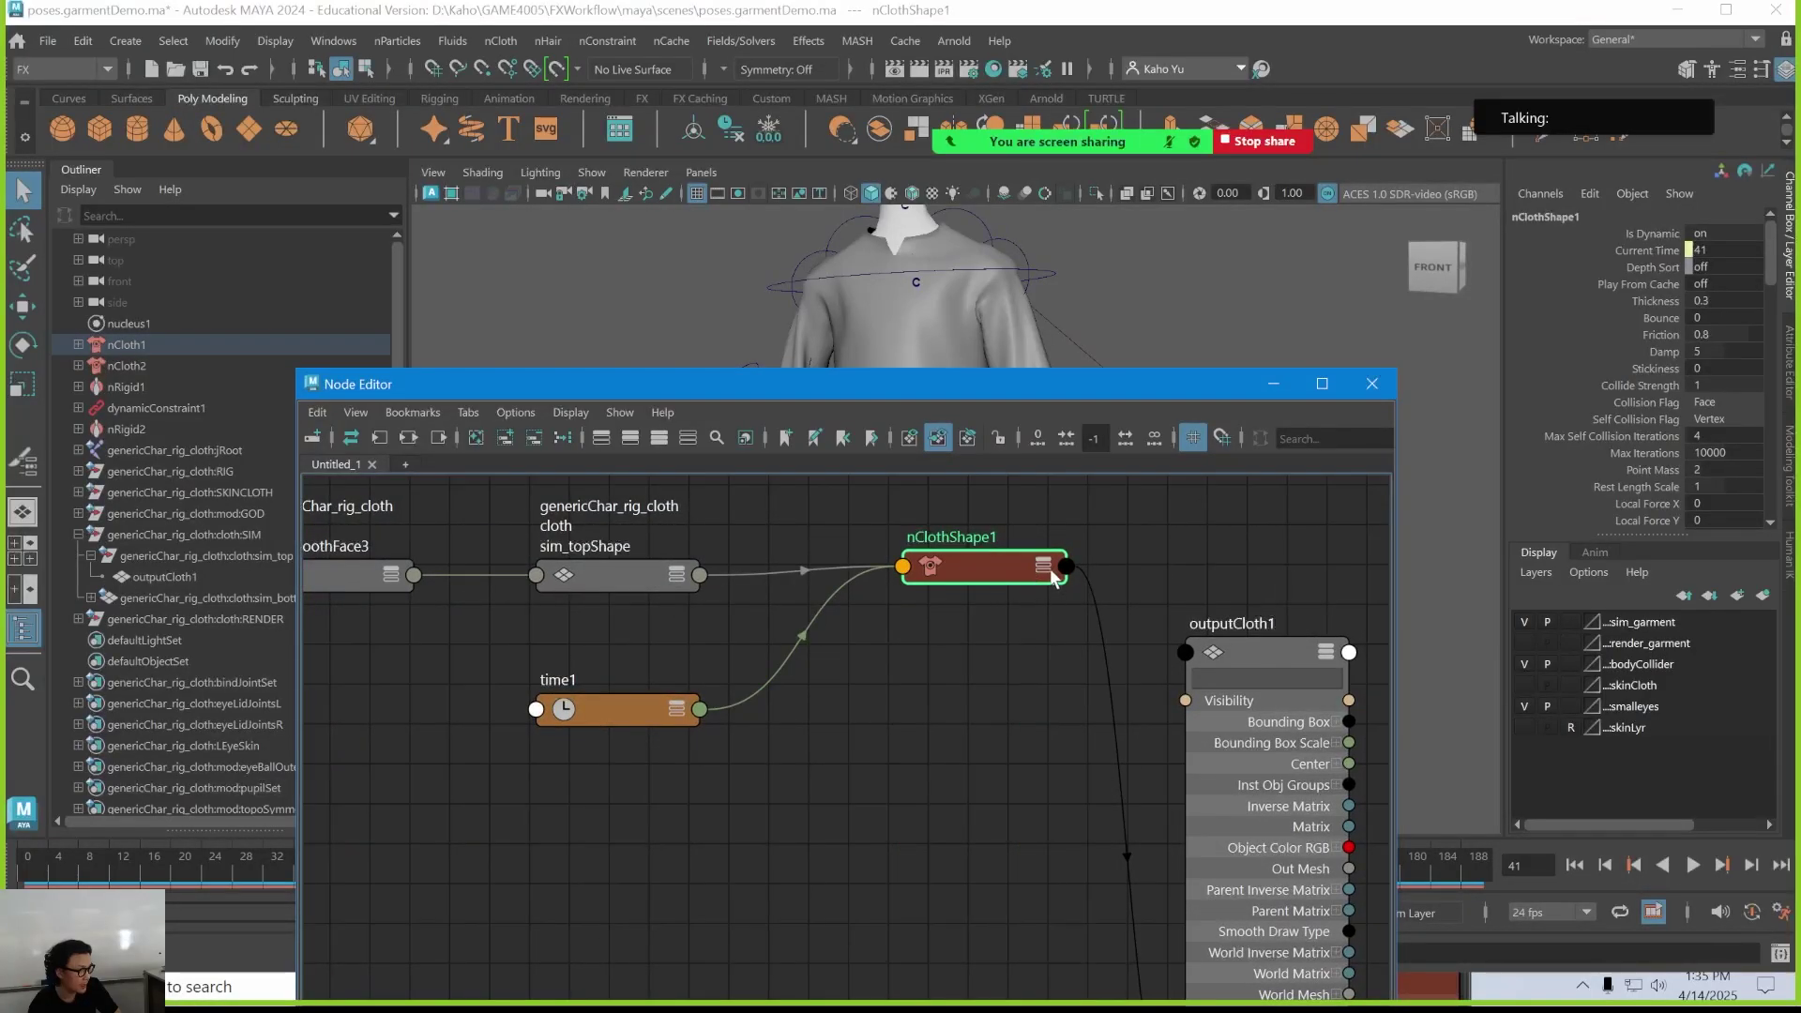
pyautogui.click(1046, 569)
pyautogui.keyDown('alt'); pyautogui.moveTo(809, 572); pyautogui.dragTo(900, 619, button='middle'); pyautogui.keyUp('alt')
pyautogui.click(768, 623)
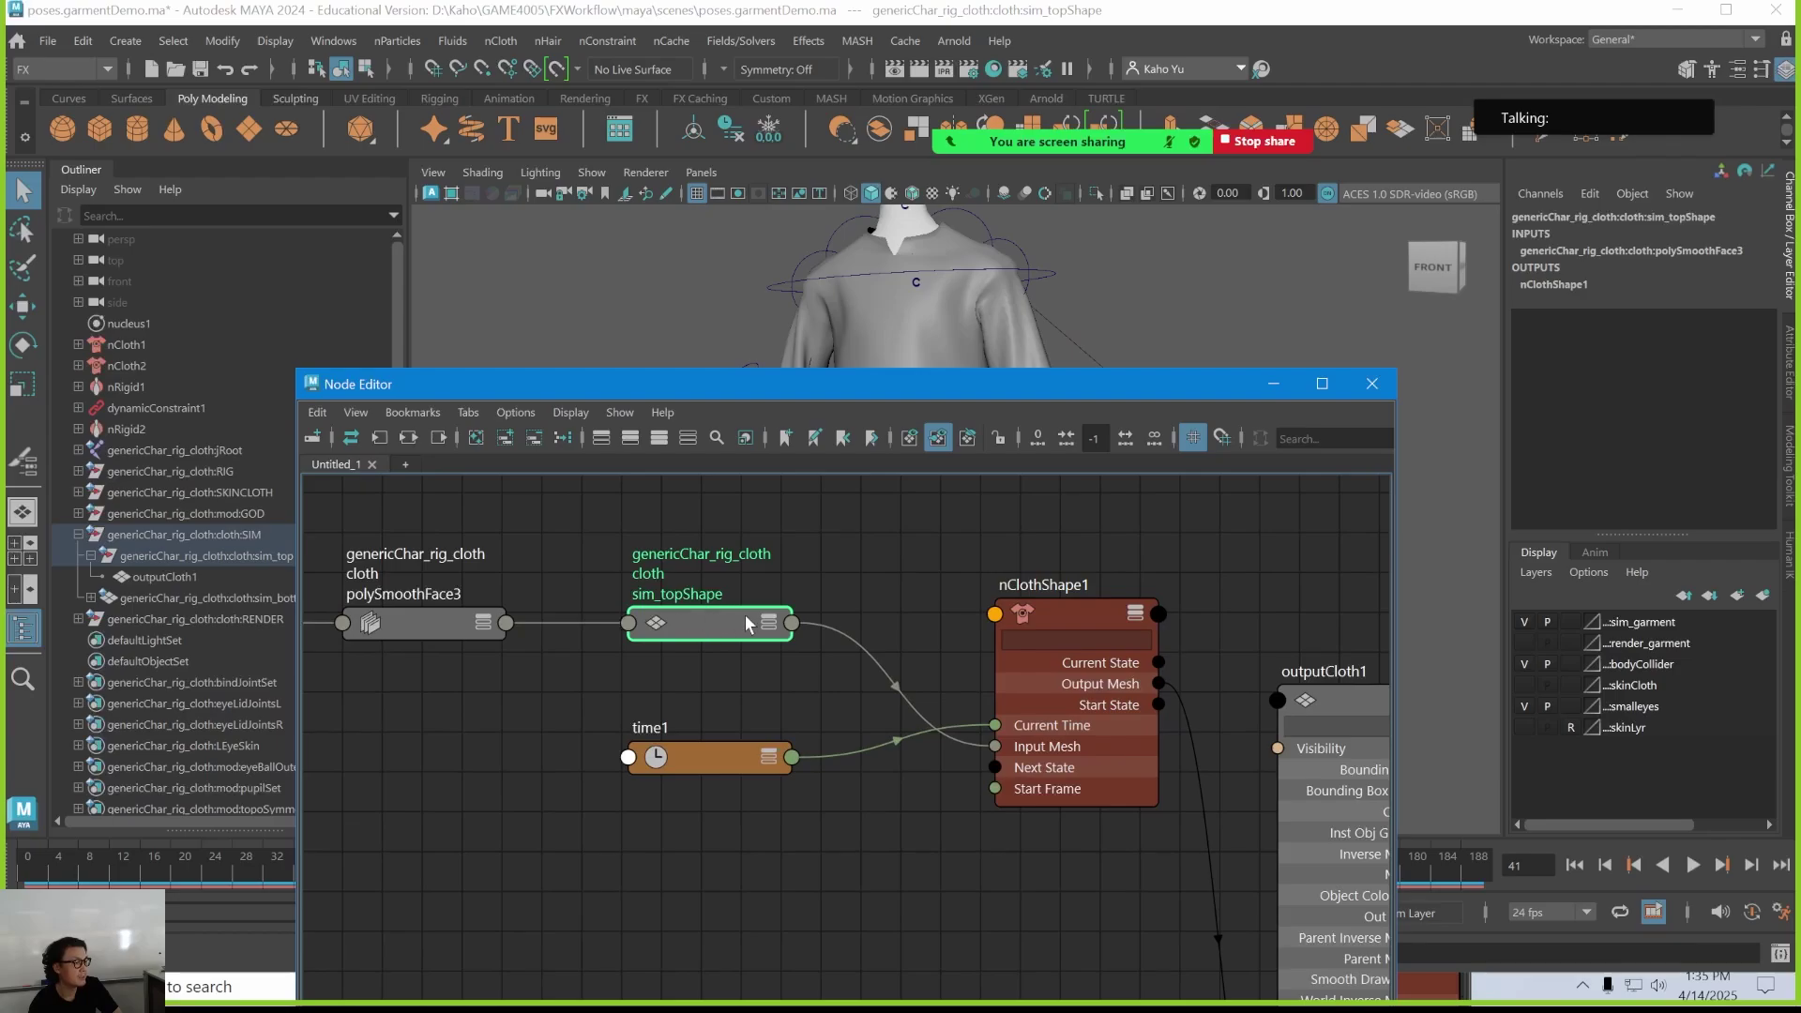
# Move nClothShape1 slightly higher and sim_topShape slightly closer to it in the graph, keeping the shirt visible above
pyautogui.moveTo(861, 394); pyautogui.dragTo(879, 462)
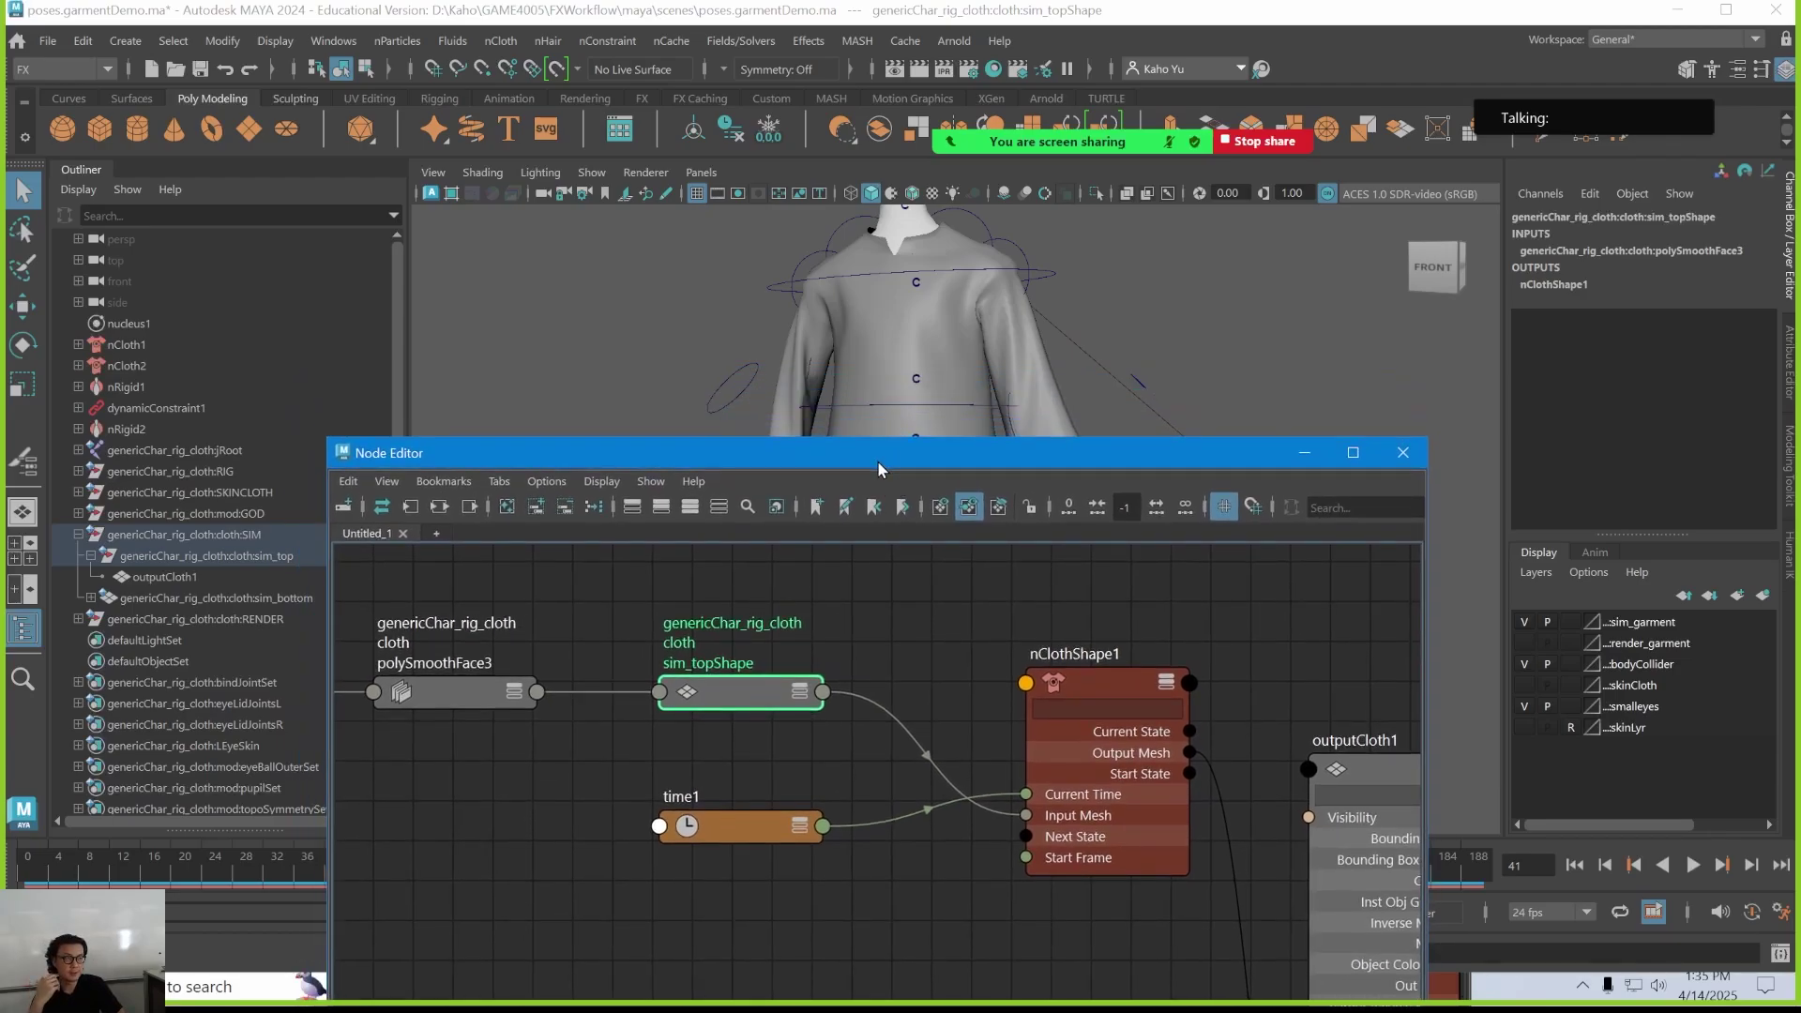
pyautogui.keyDown('alt'); pyautogui.moveTo(736, 579); pyautogui.dragTo(783, 578, button='middle'); pyautogui.keyUp('alt')
pyautogui.moveTo(844, 452); pyautogui.dragTo(782, 426)
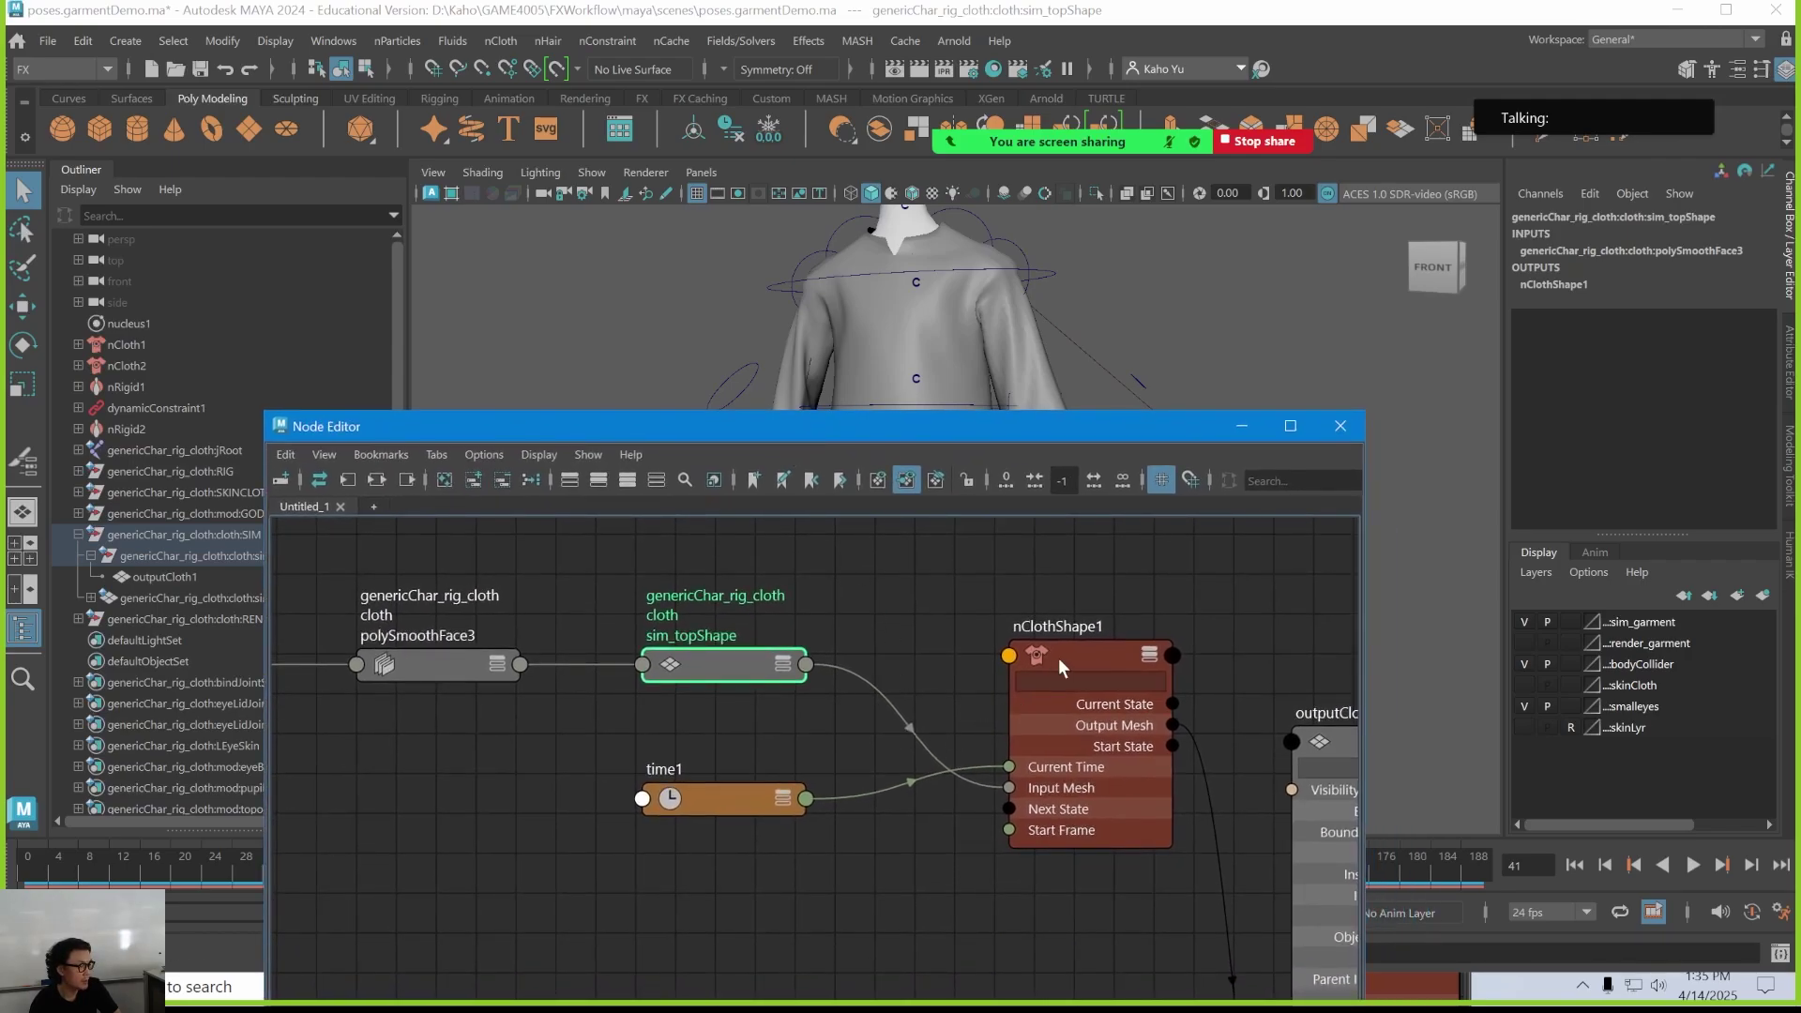
pyautogui.moveTo(1058, 657); pyautogui.dragTo(1031, 595)
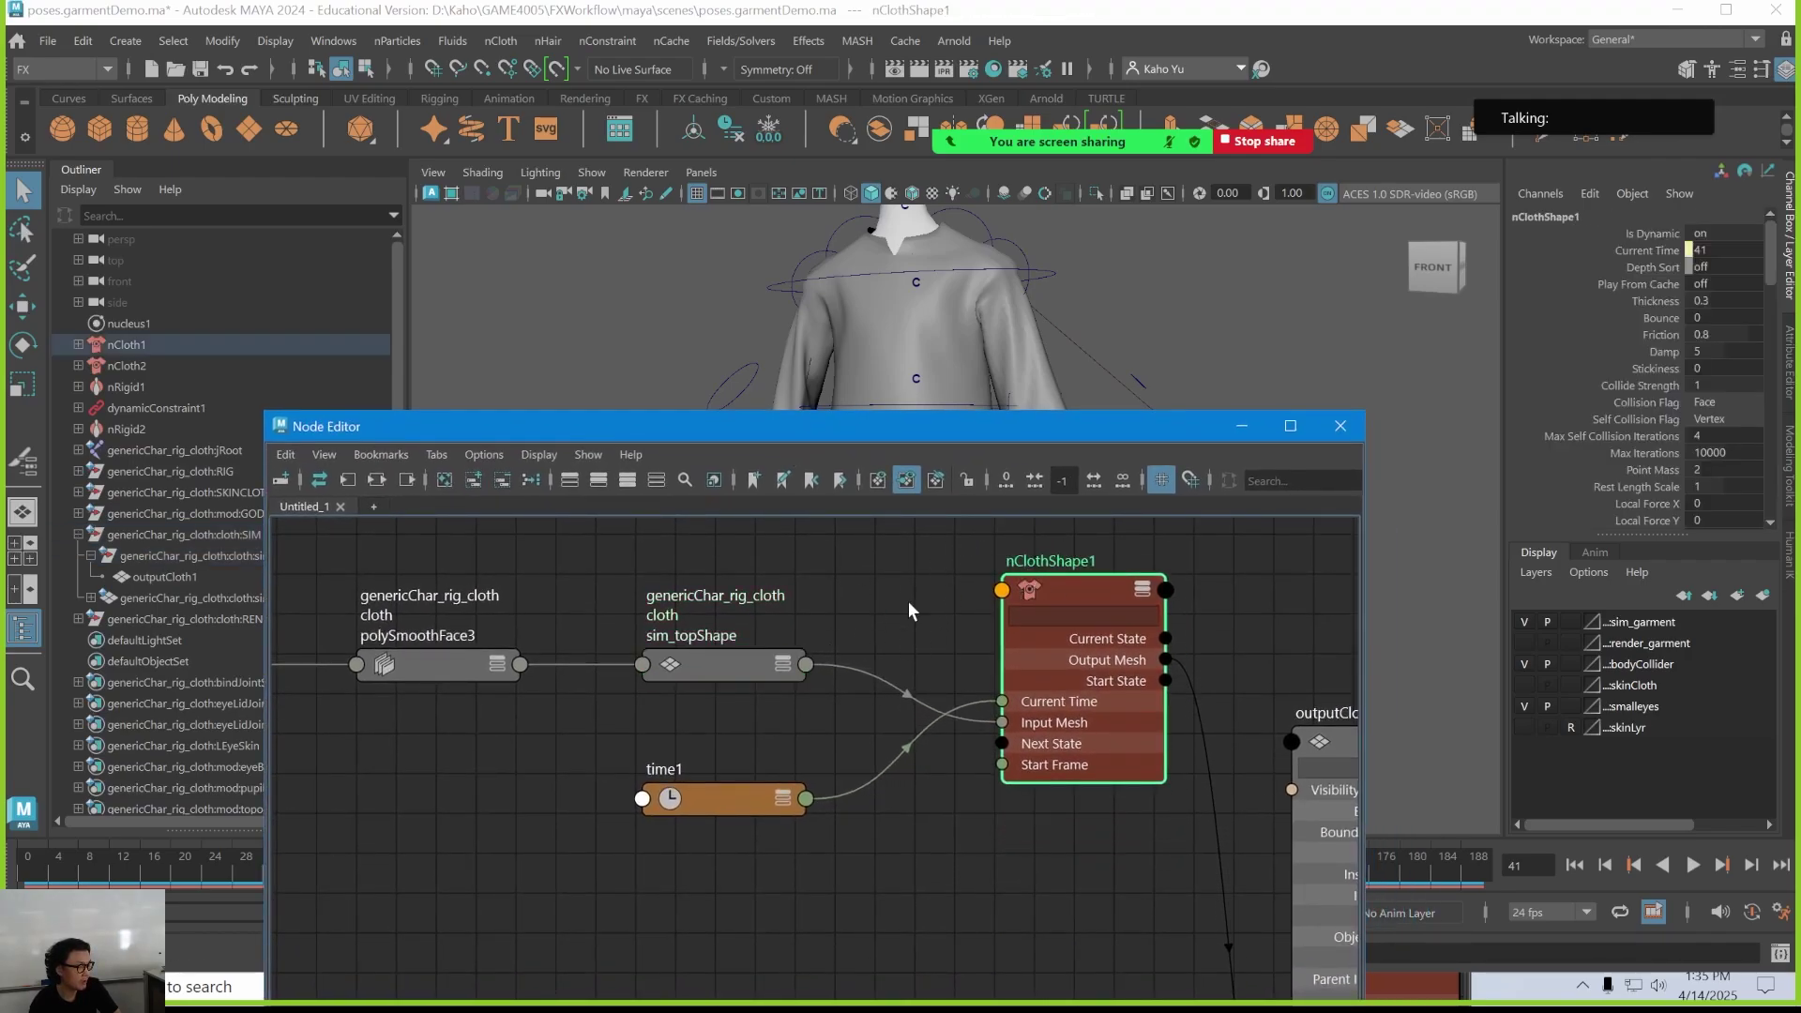
pyautogui.moveTo(946, 431); pyautogui.dragTo(861, 451)
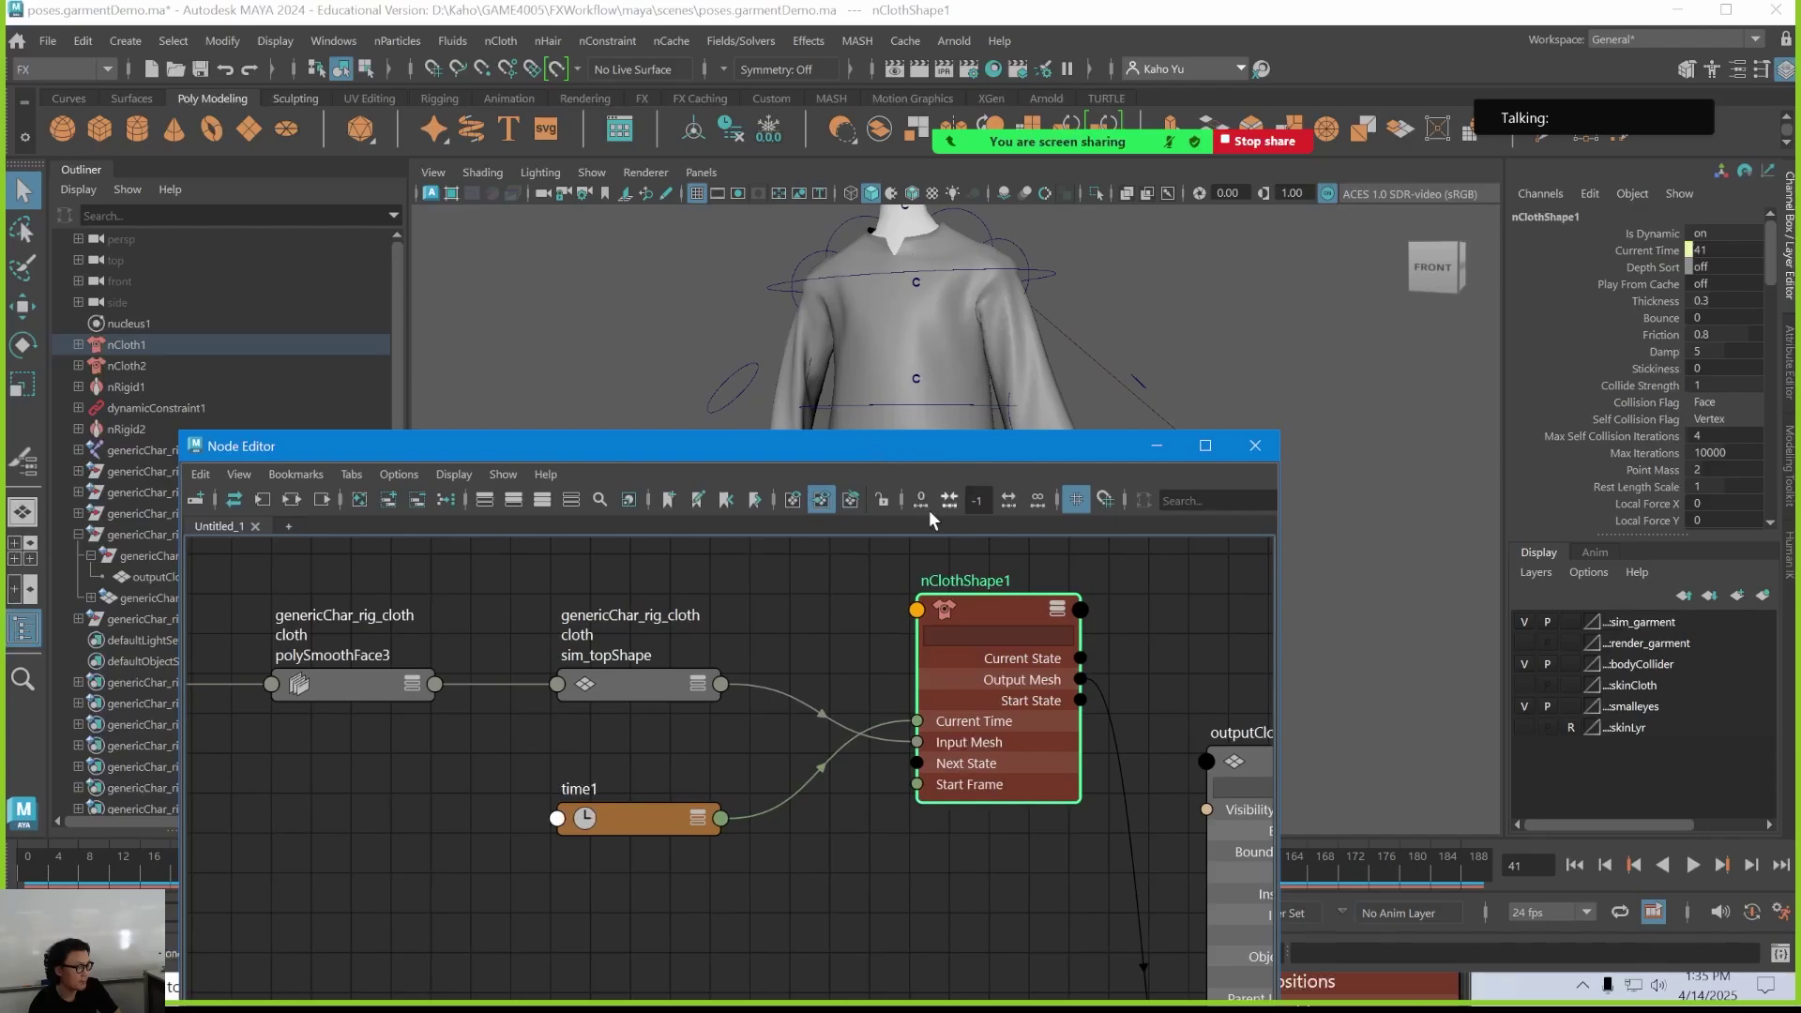
pyautogui.moveTo(634, 681); pyautogui.dragTo(671, 679)
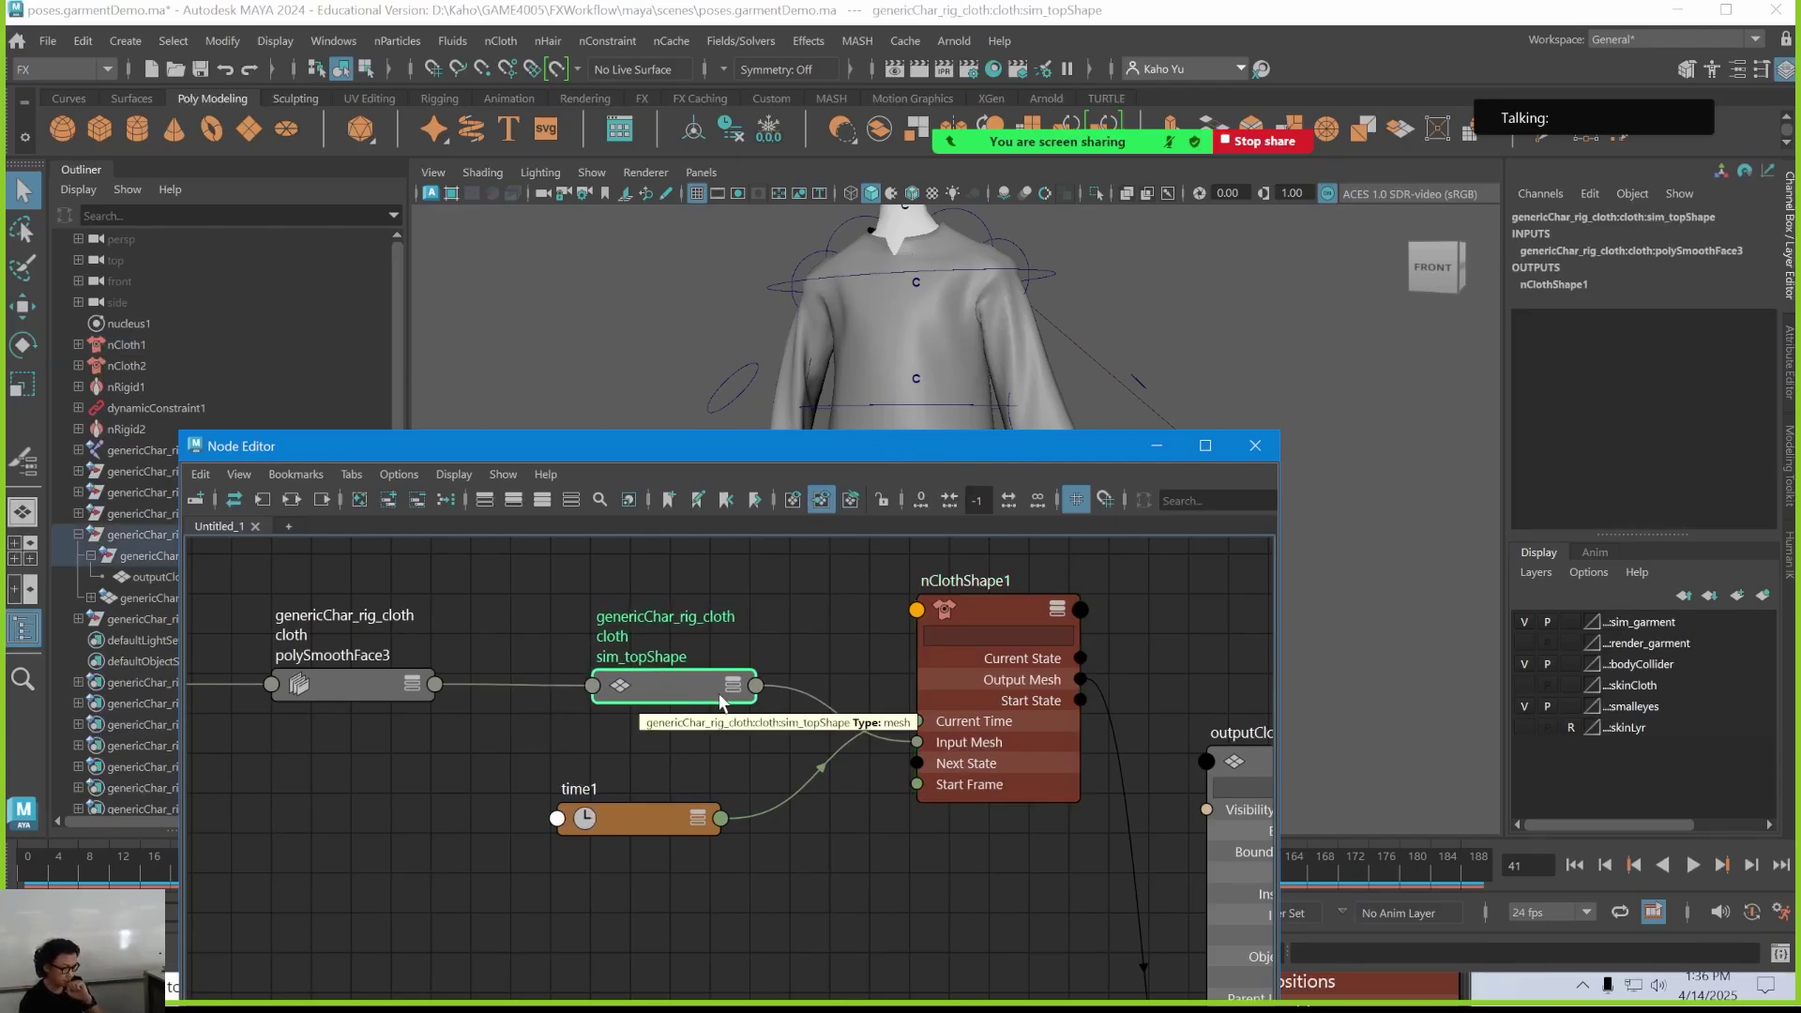
pyautogui.moveTo(661, 458); pyautogui.dragTo(707, 455)
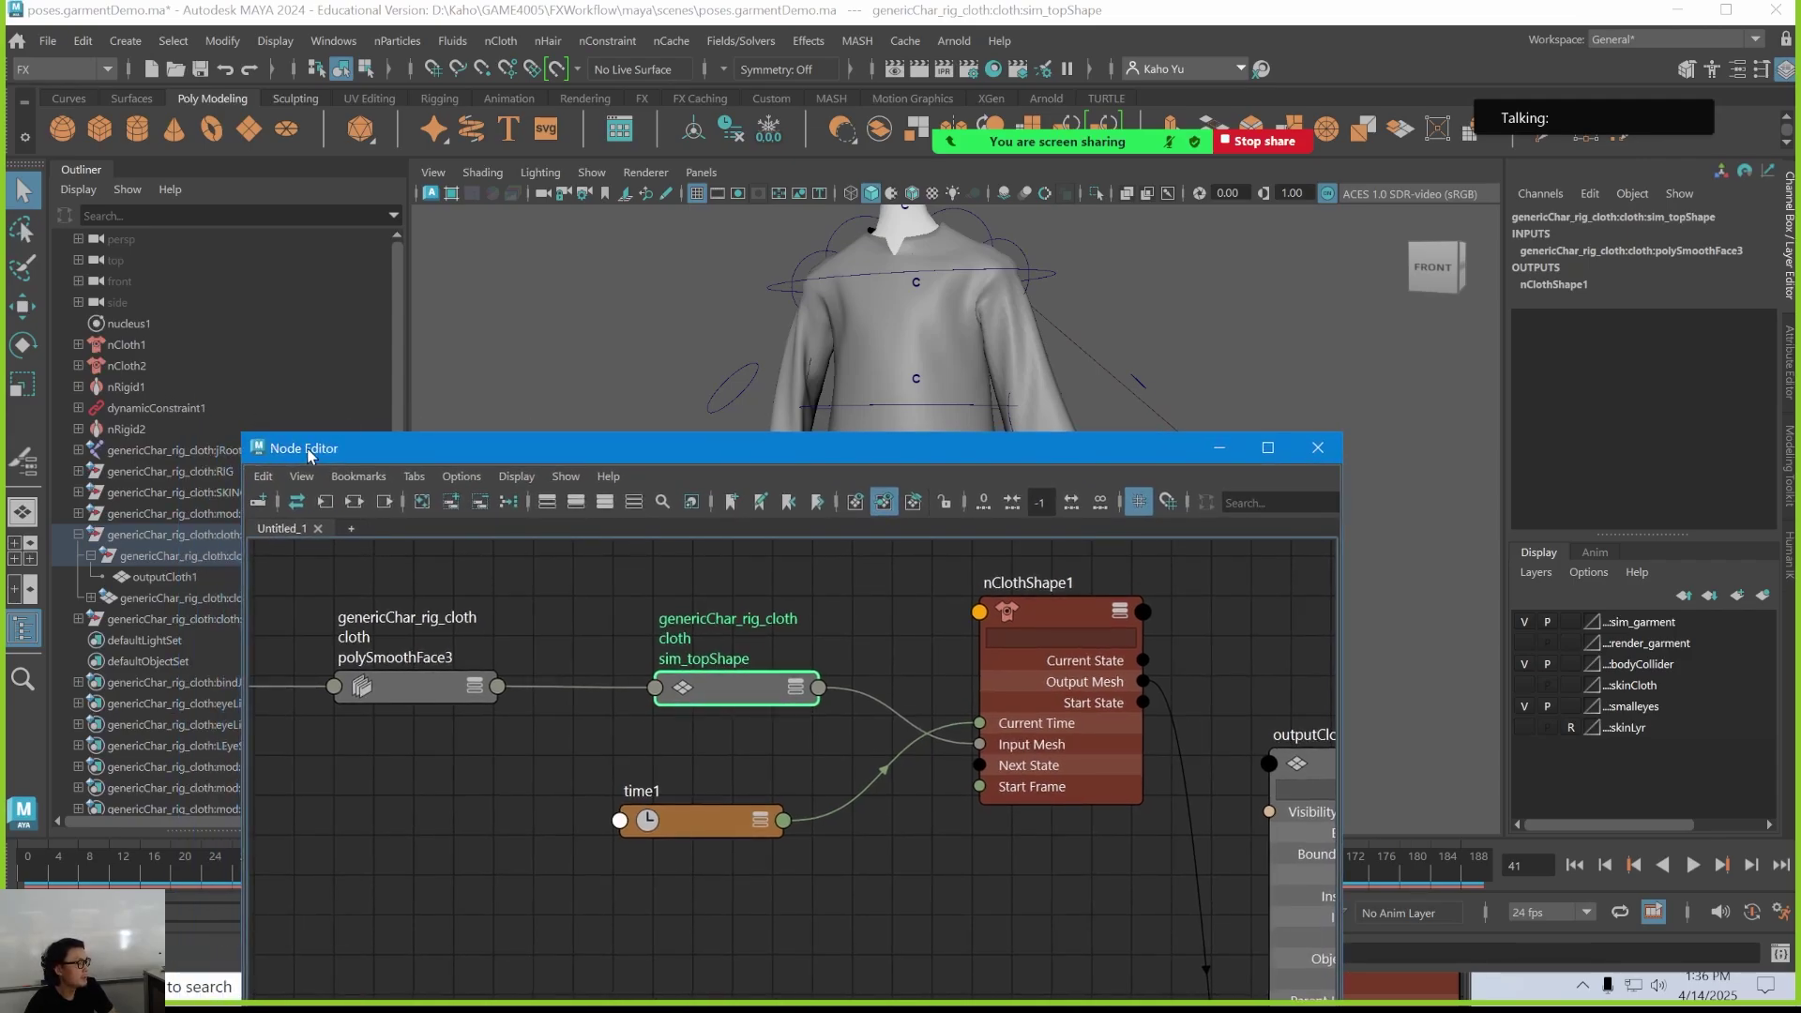
pyautogui.moveTo(406, 448); pyautogui.dragTo(454, 523)
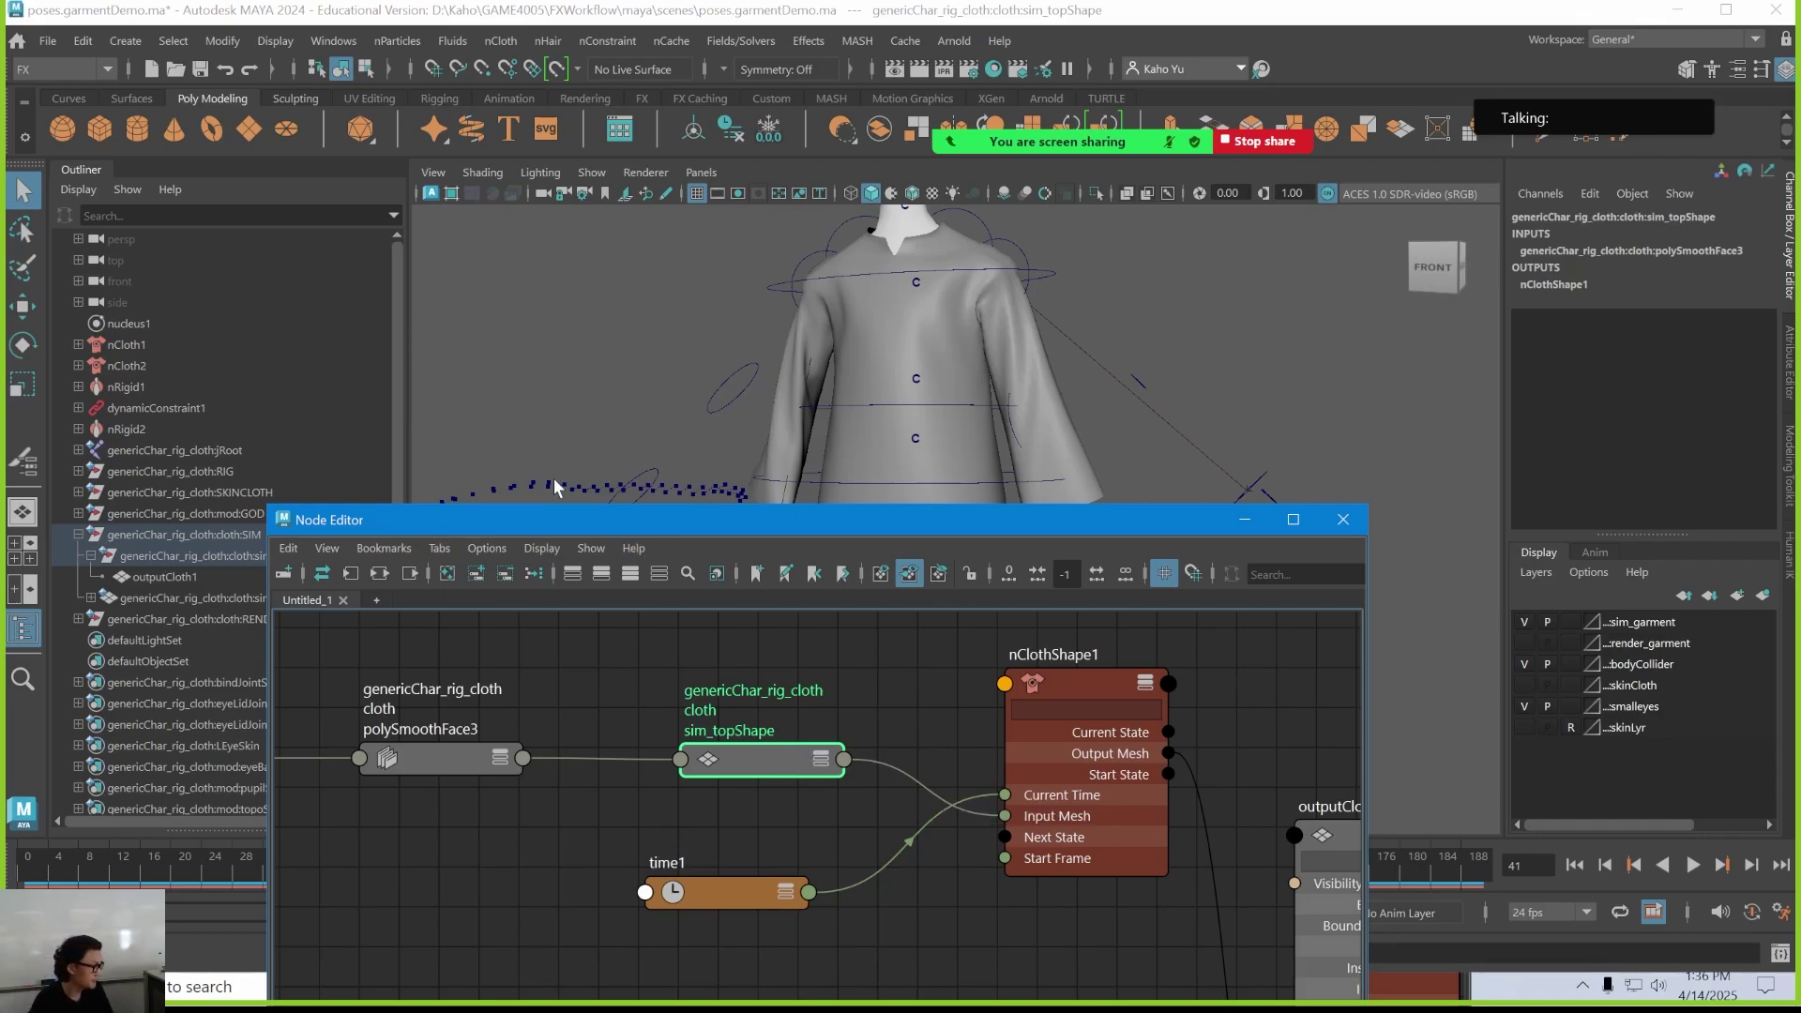
pyautogui.moveTo(559, 520); pyautogui.dragTo(550, 479)
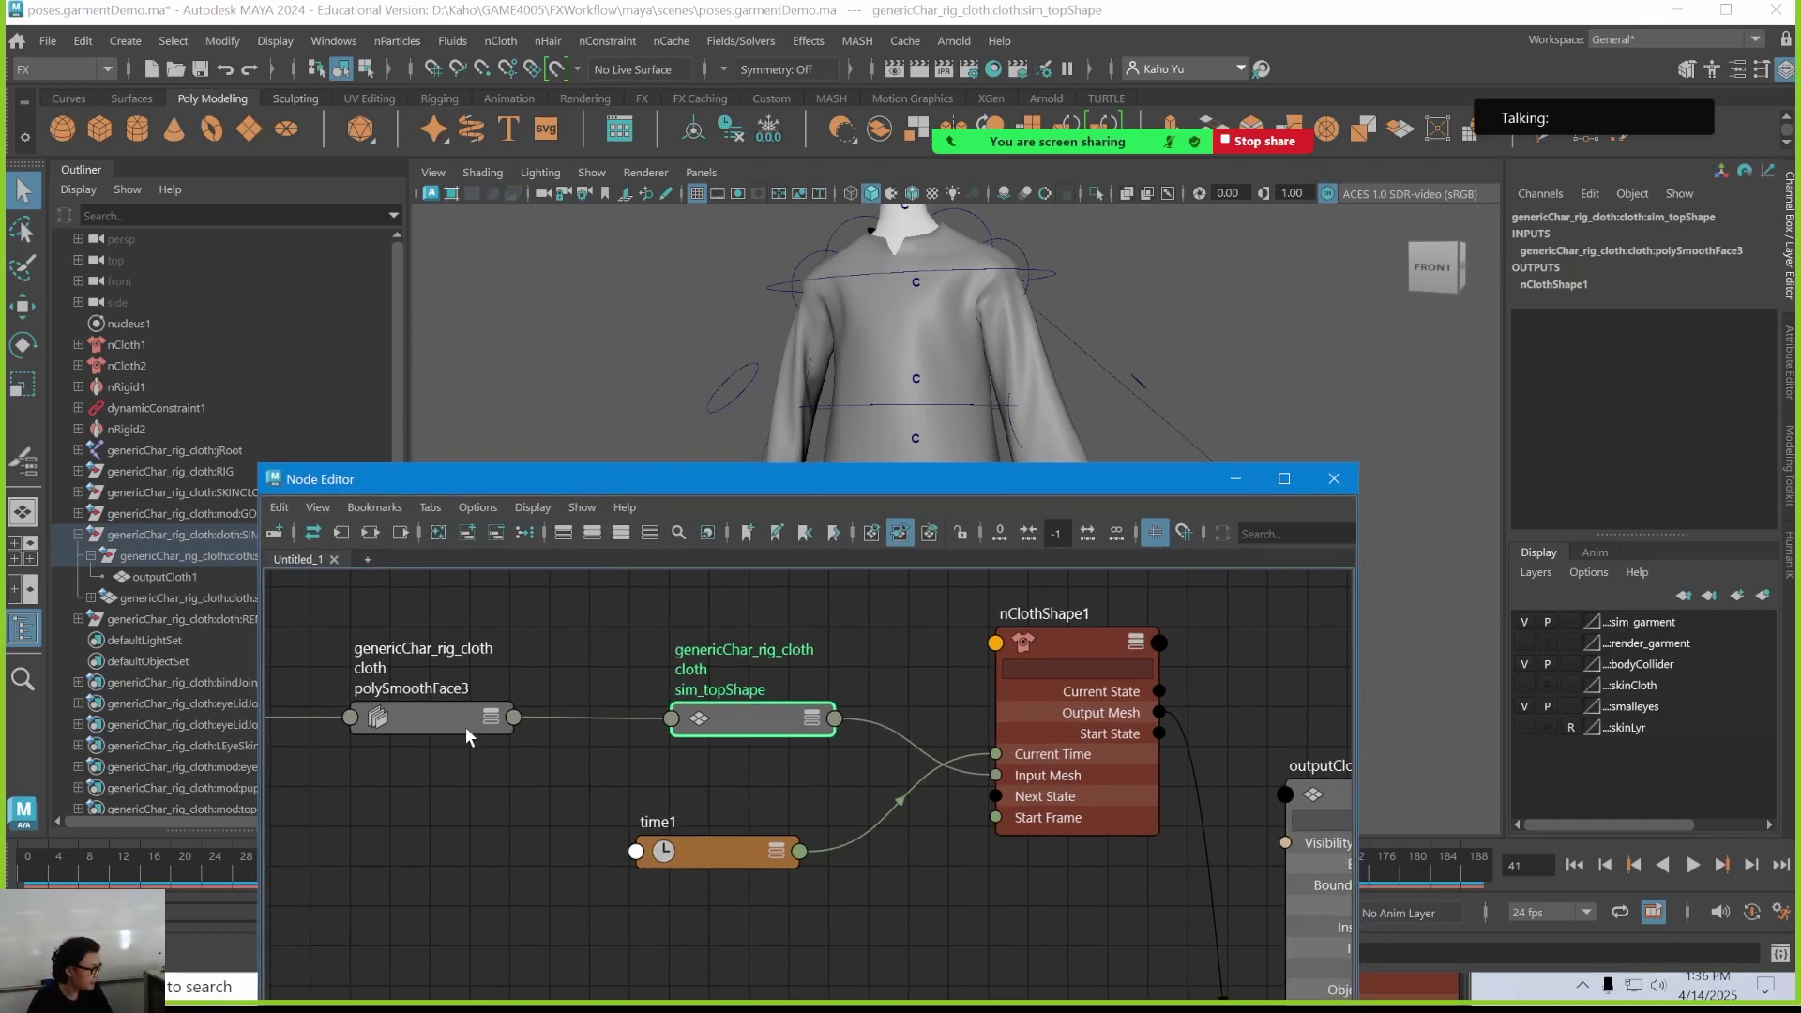
# Open a blank Notepad document and maximize its window
pyautogui.click(169, 980)
pyautogui.write('notepad')
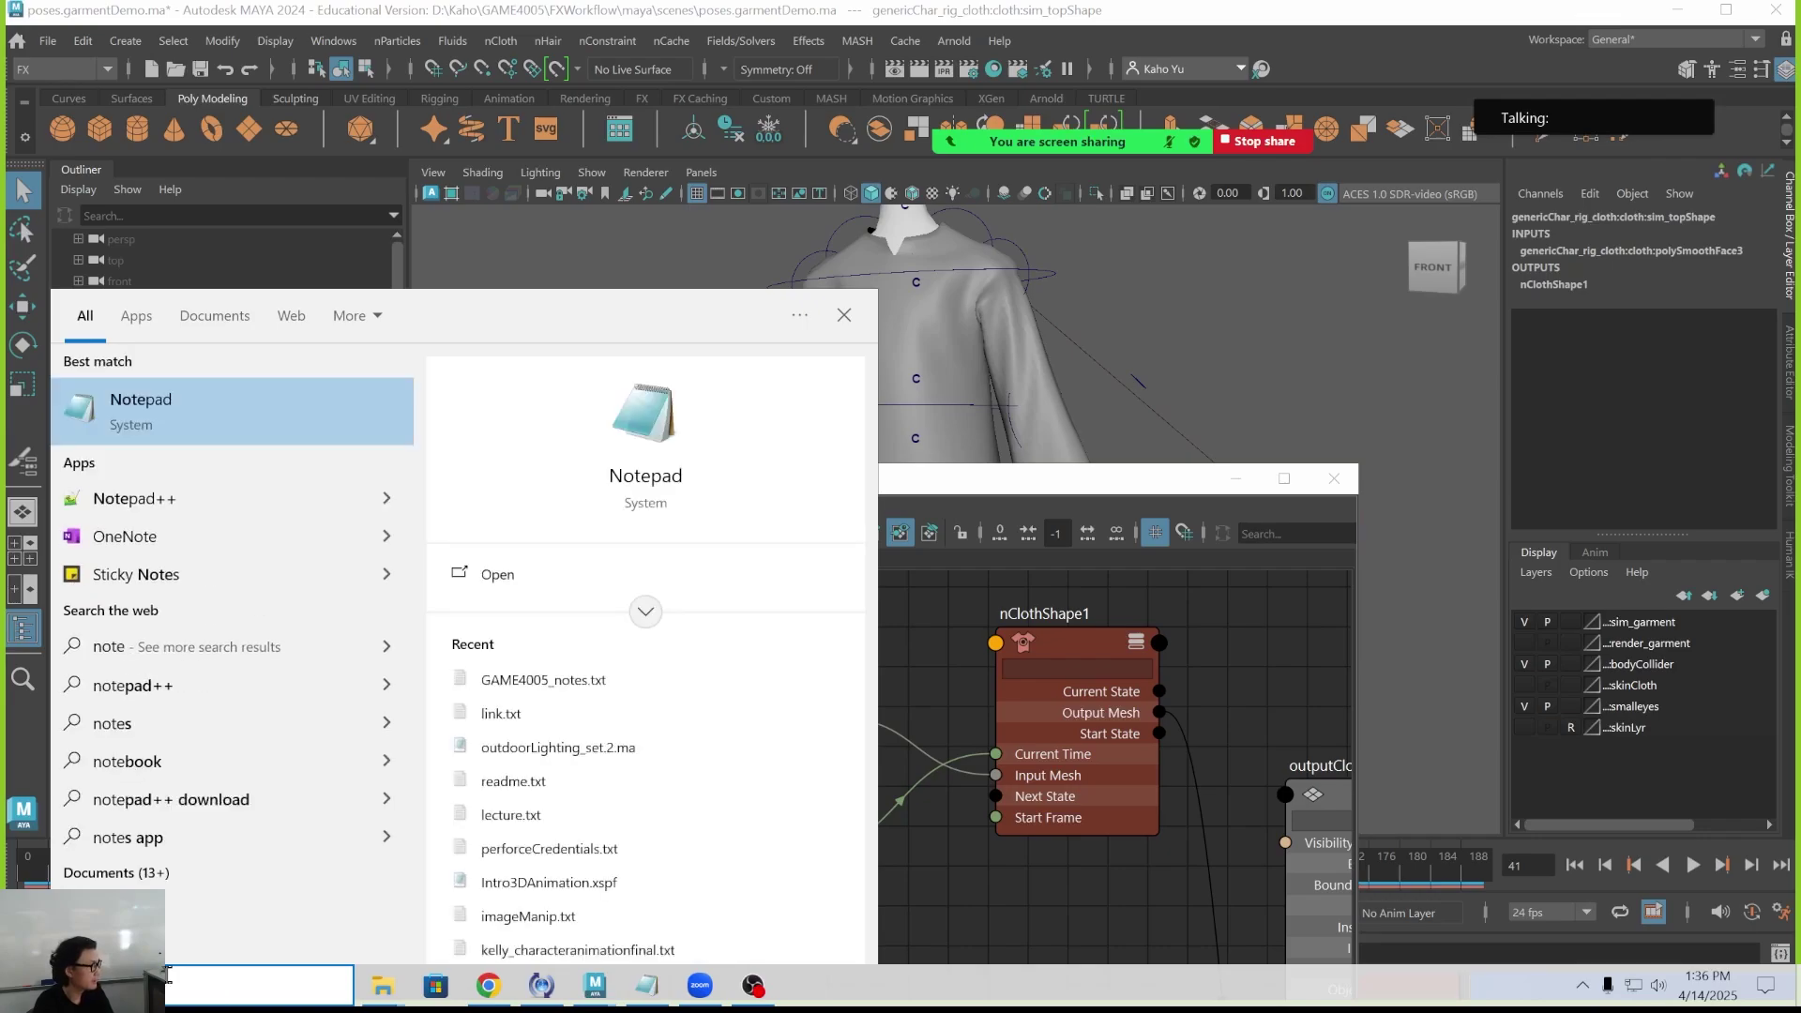
pyautogui.press('Return')
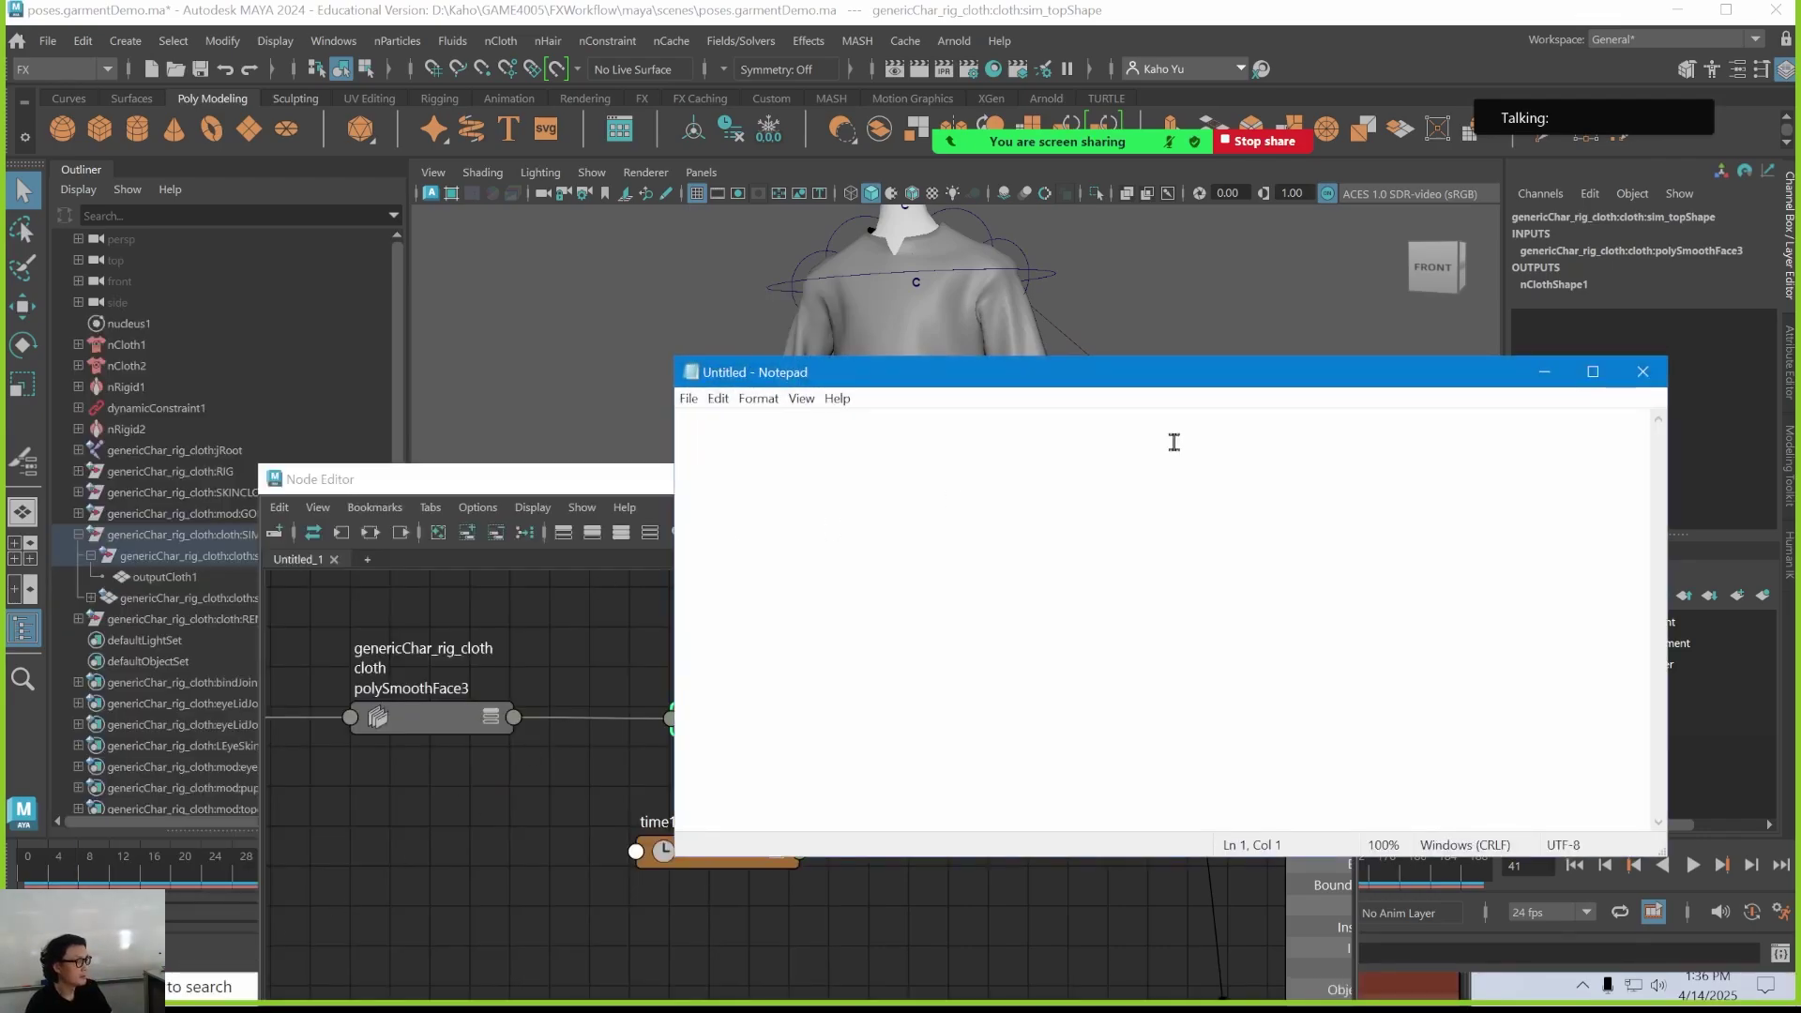
pyautogui.click(1592, 371)
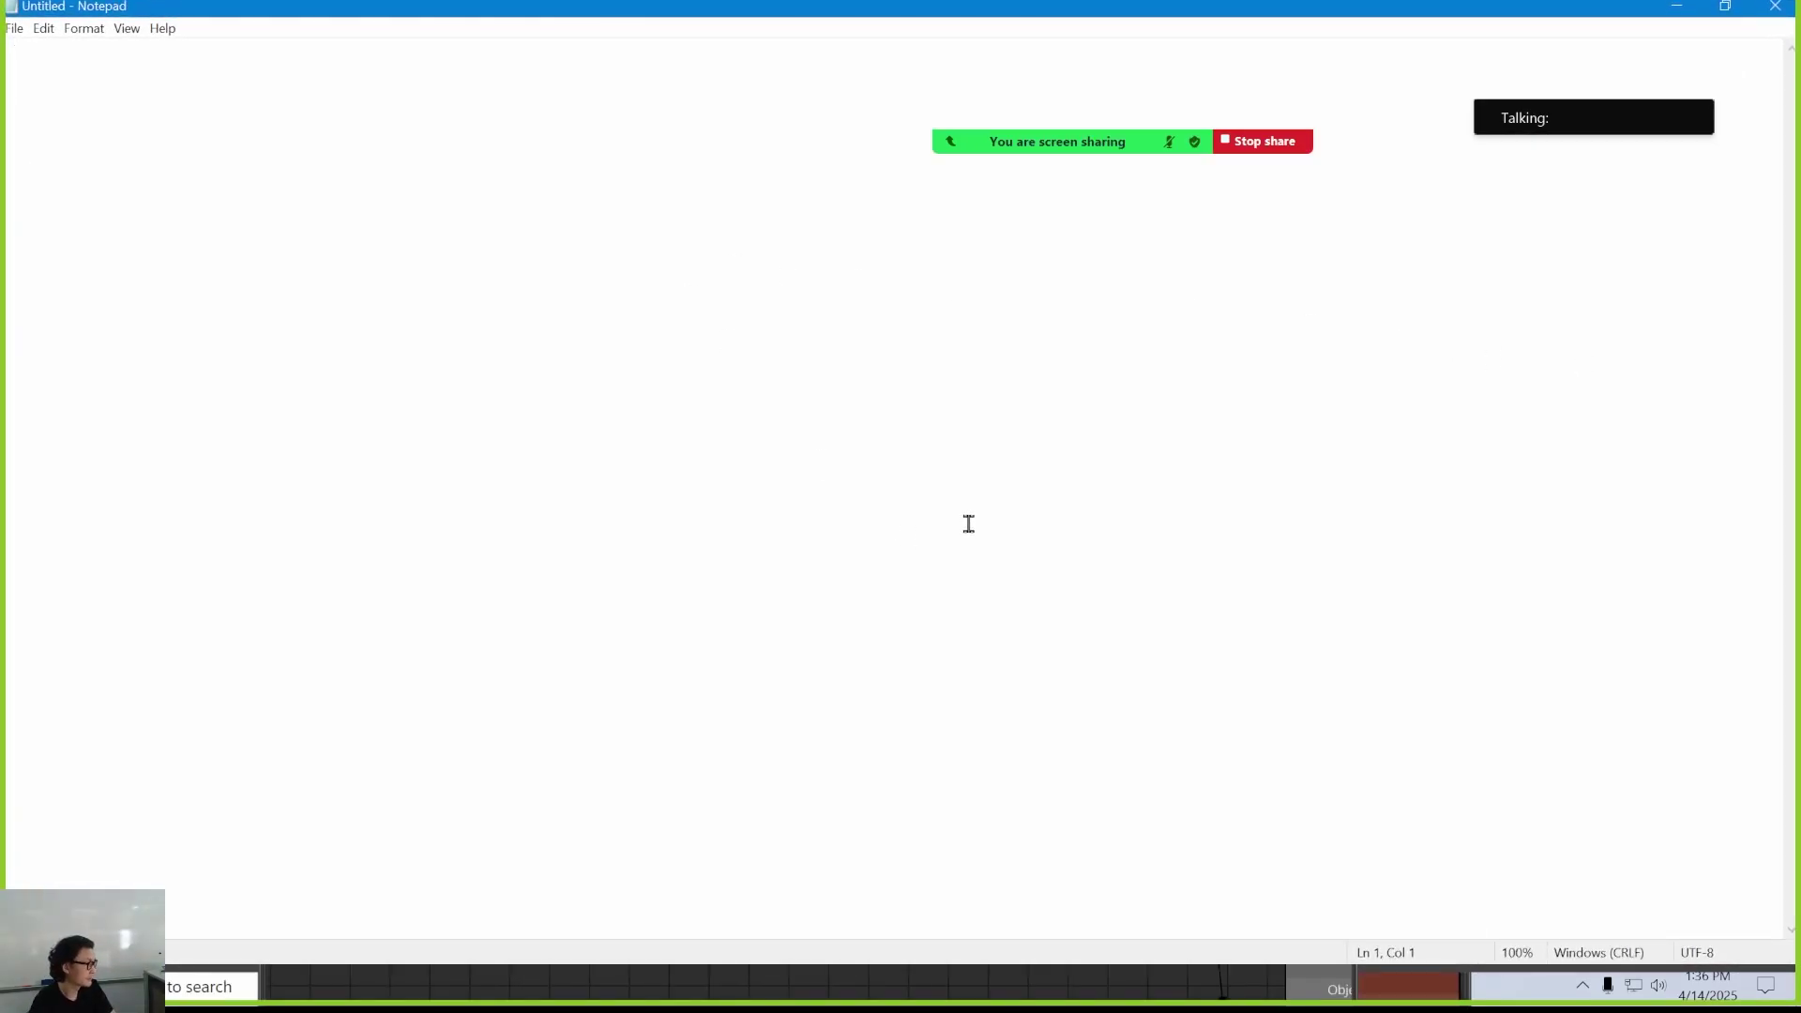
pyautogui.moveTo(1059, 142)
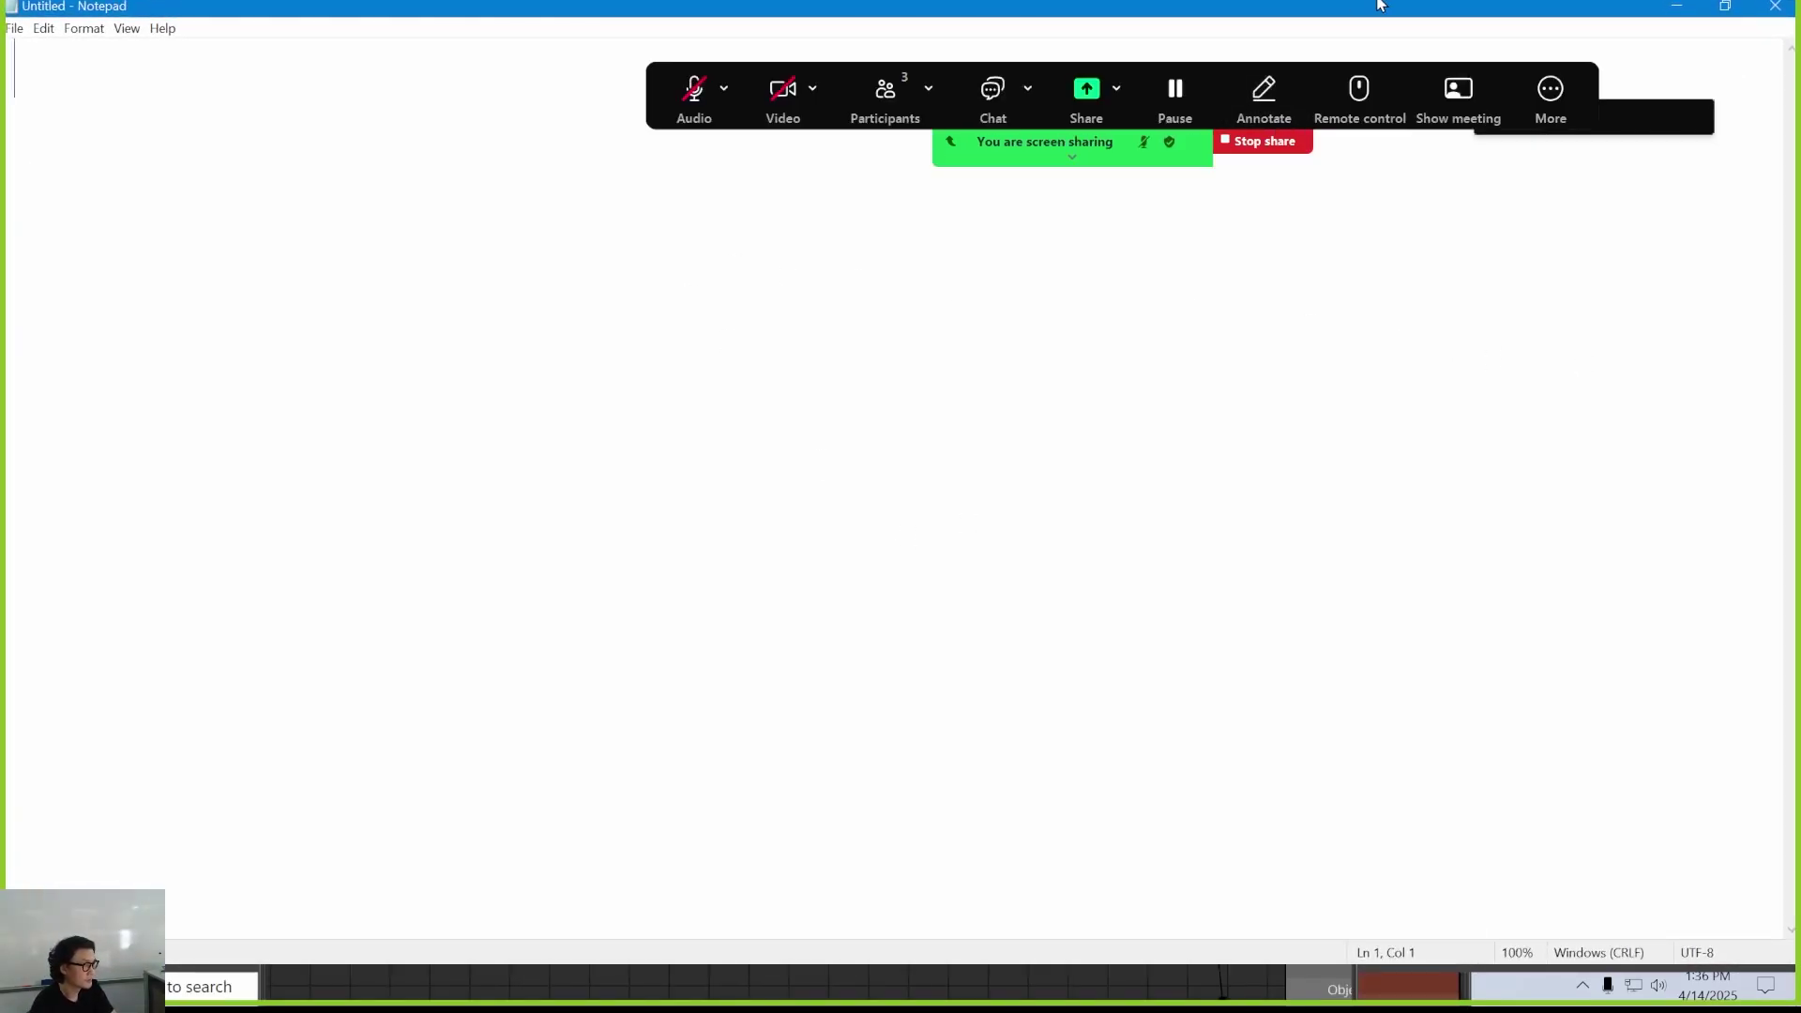
# Start Zoom's annotation pen and draw a blue T-shirt with the handwritten label "output" beneath it on the blank page
pyautogui.click(1263, 92)
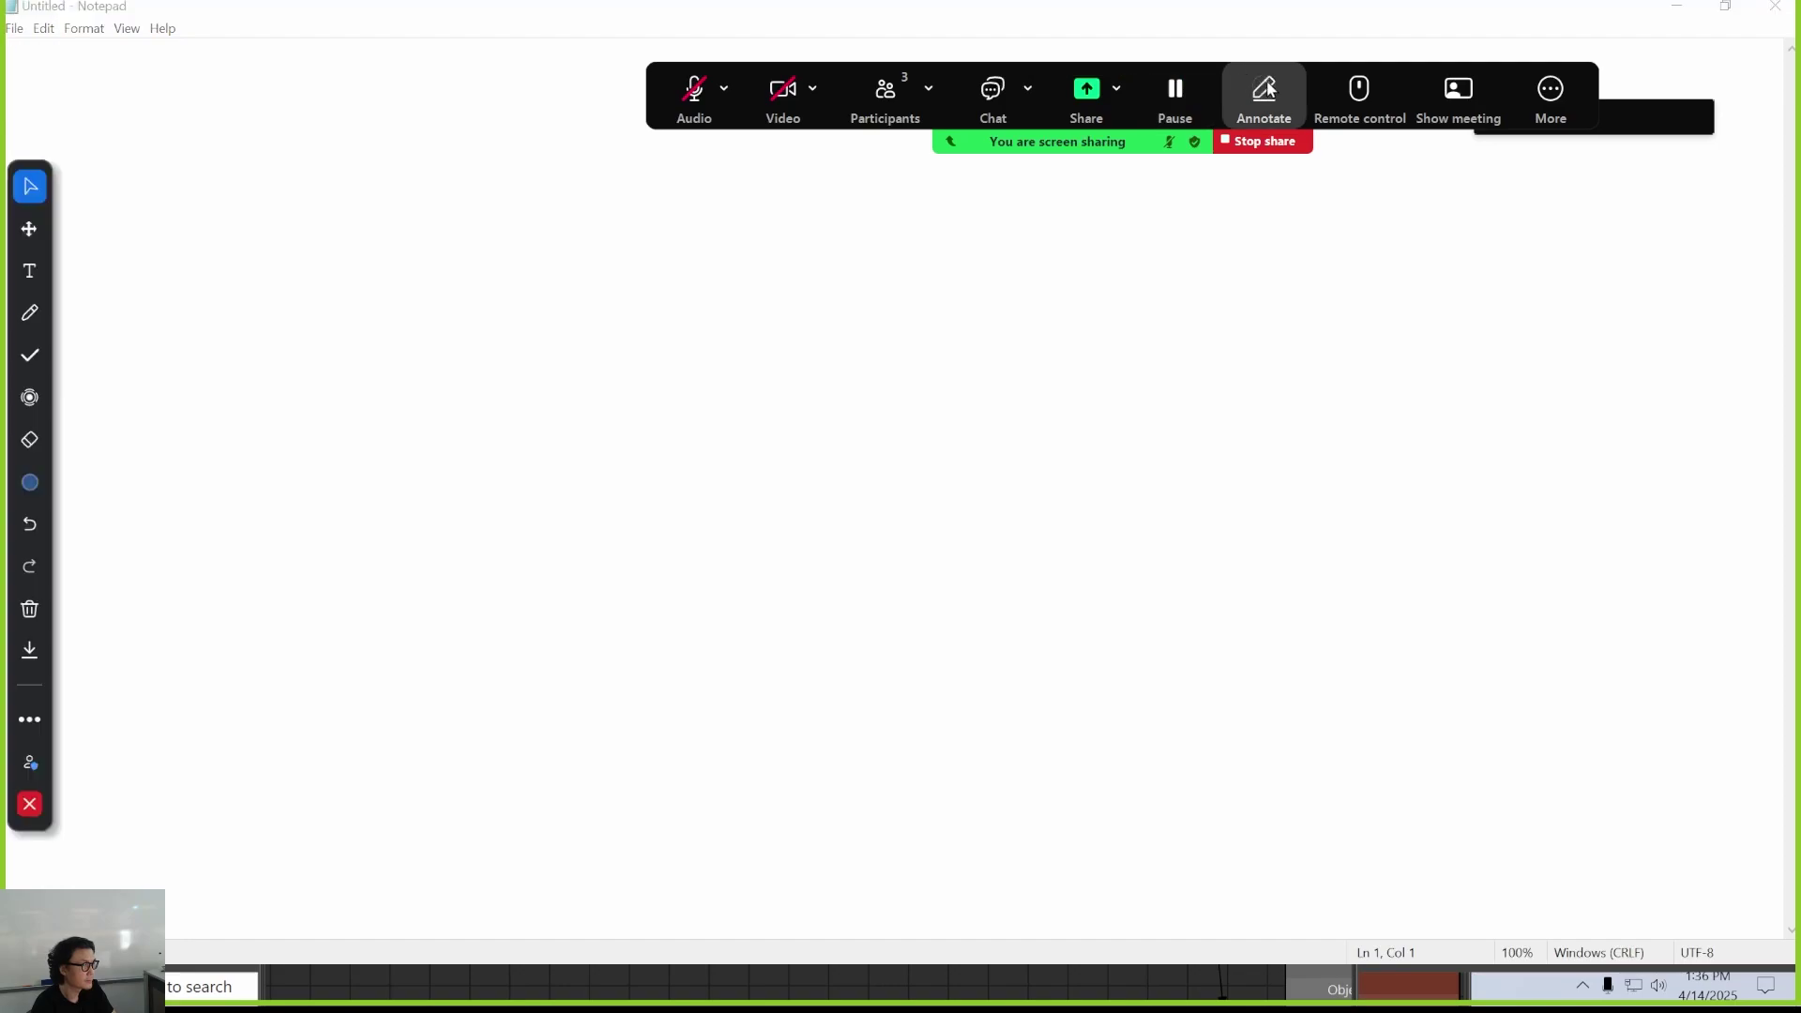
pyautogui.click(25, 323)
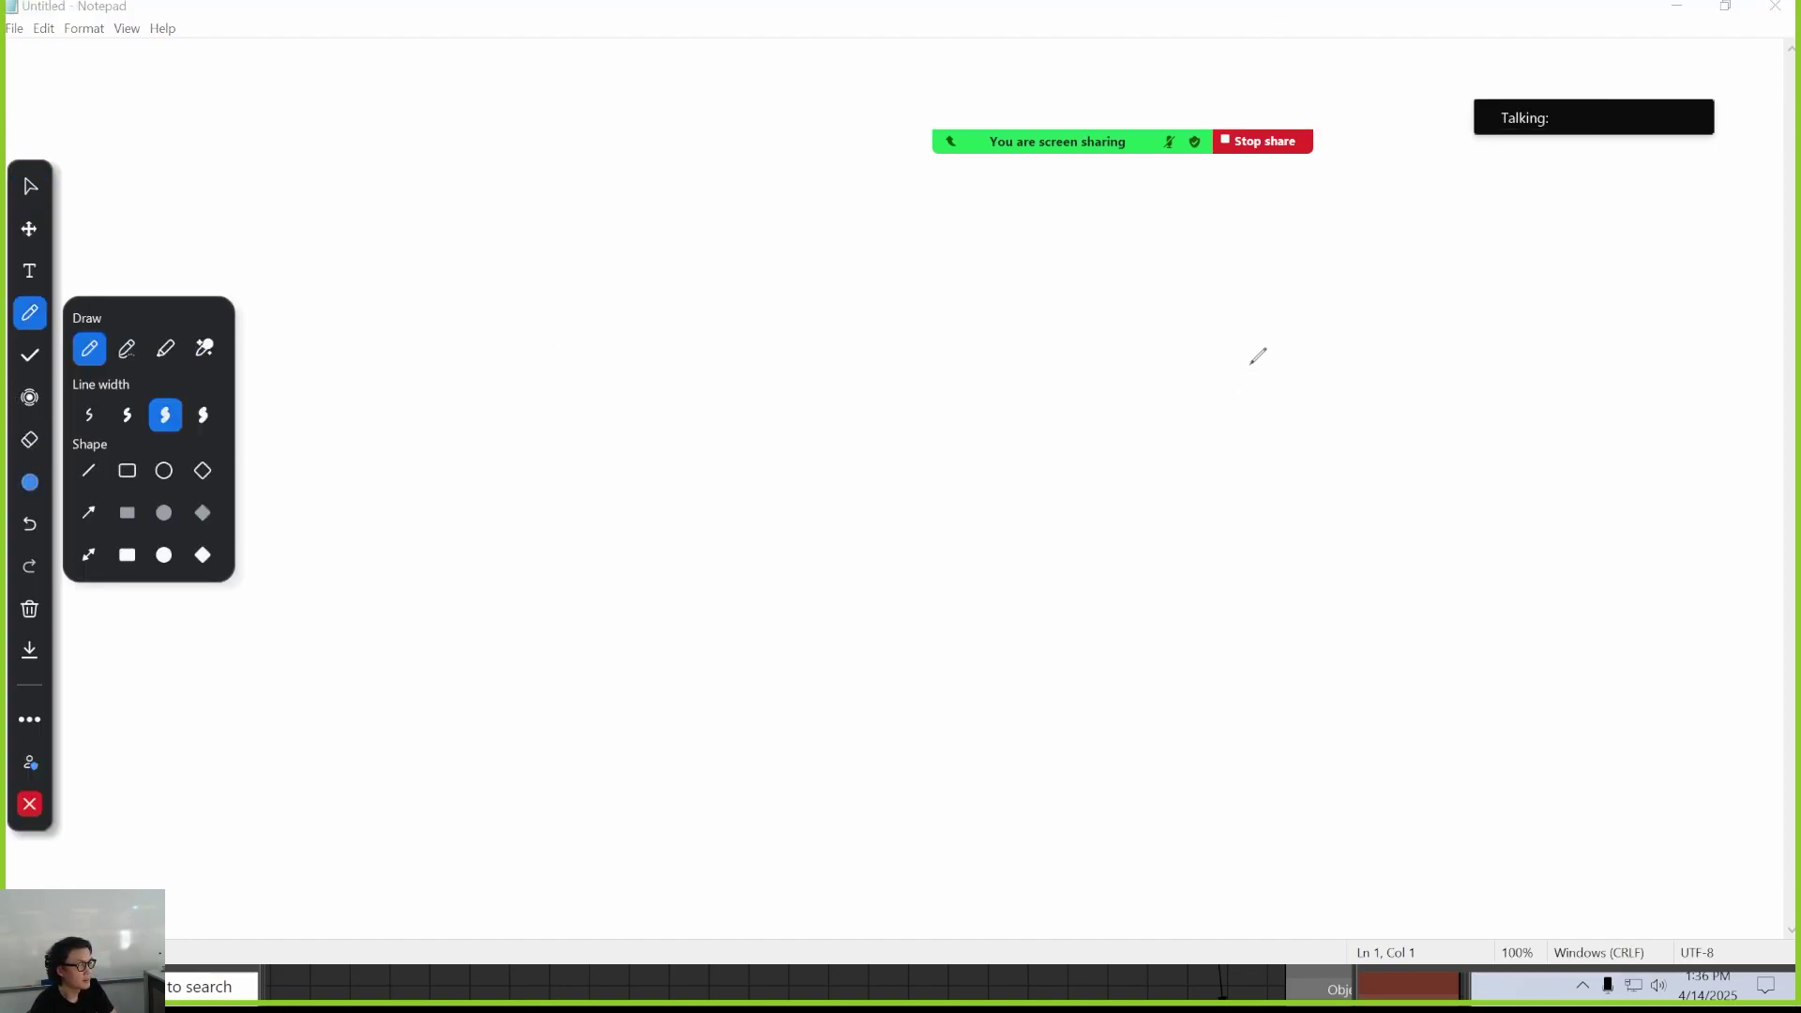
pyautogui.moveTo(1267, 346)
pyautogui.mouseDown()
pyautogui.moveTo(1217, 393)
pyautogui.moveTo(1259, 444)
pyautogui.moveTo(1322, 466)
pyautogui.mouseUp()
pyautogui.moveTo(1328, 395)
pyautogui.mouseDown()
pyautogui.moveTo(1358, 381)
pyautogui.moveTo(1313, 338)
pyautogui.mouseUp()
pyautogui.moveTo(1238, 552); pyautogui.dragTo(1246, 547)
pyautogui.moveTo(1266, 550)
pyautogui.mouseDown()
pyautogui.moveTo(1319, 538)
pyautogui.moveTo(1312, 571)
pyautogui.moveTo(1333, 595)
pyautogui.mouseUp()
pyautogui.moveTo(1341, 531); pyautogui.dragTo(1335, 559)
pyautogui.moveTo(1365, 523)
pyautogui.mouseDown()
pyautogui.moveTo(1371, 549)
pyautogui.moveTo(1393, 527)
pyautogui.mouseUp()
pyautogui.moveTo(1404, 508); pyautogui.dragTo(1404, 567)
pyautogui.moveTo(1394, 531); pyautogui.dragTo(1417, 534)
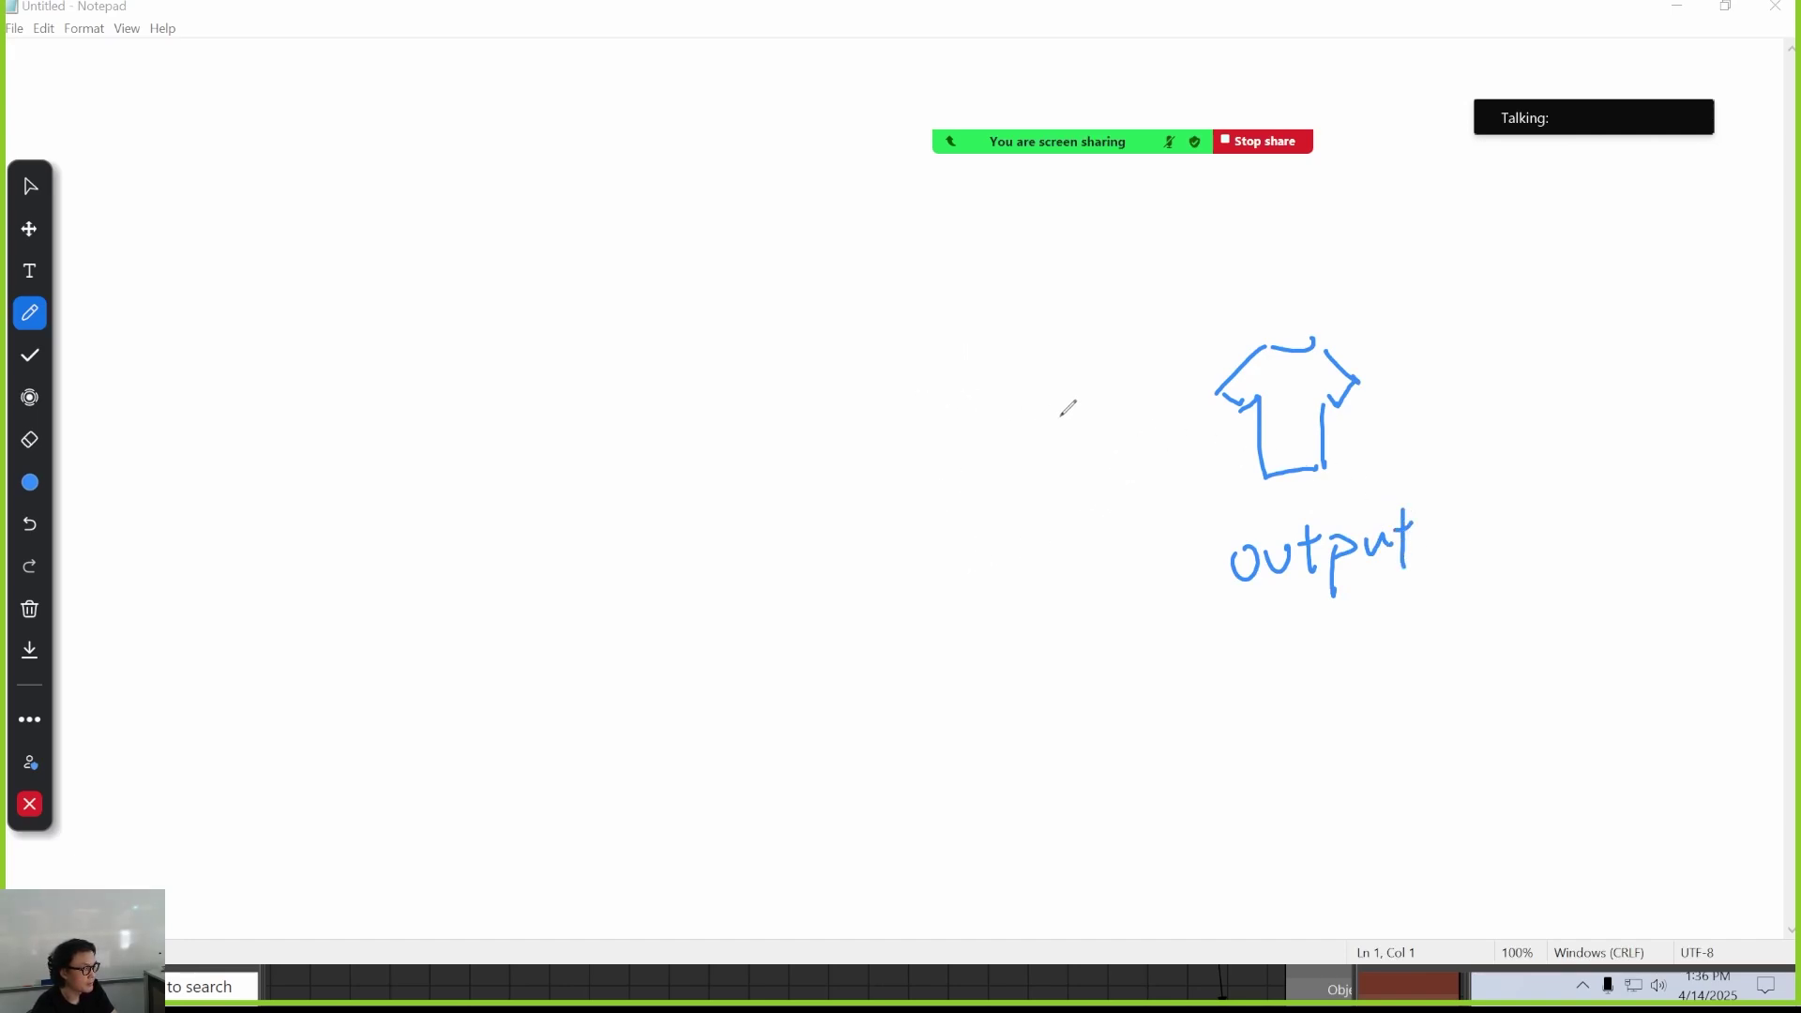
# Draw a rectangular frame around the T-shirt and its "output" label
pyautogui.moveTo(1165, 316); pyautogui.dragTo(1169, 599)
pyautogui.moveTo(1169, 292)
pyautogui.mouseDown()
pyautogui.moveTo(1448, 293)
pyautogui.moveTo(1441, 619)
pyautogui.mouseUp()
pyautogui.moveTo(1168, 629); pyautogui.dragTo(1491, 613)
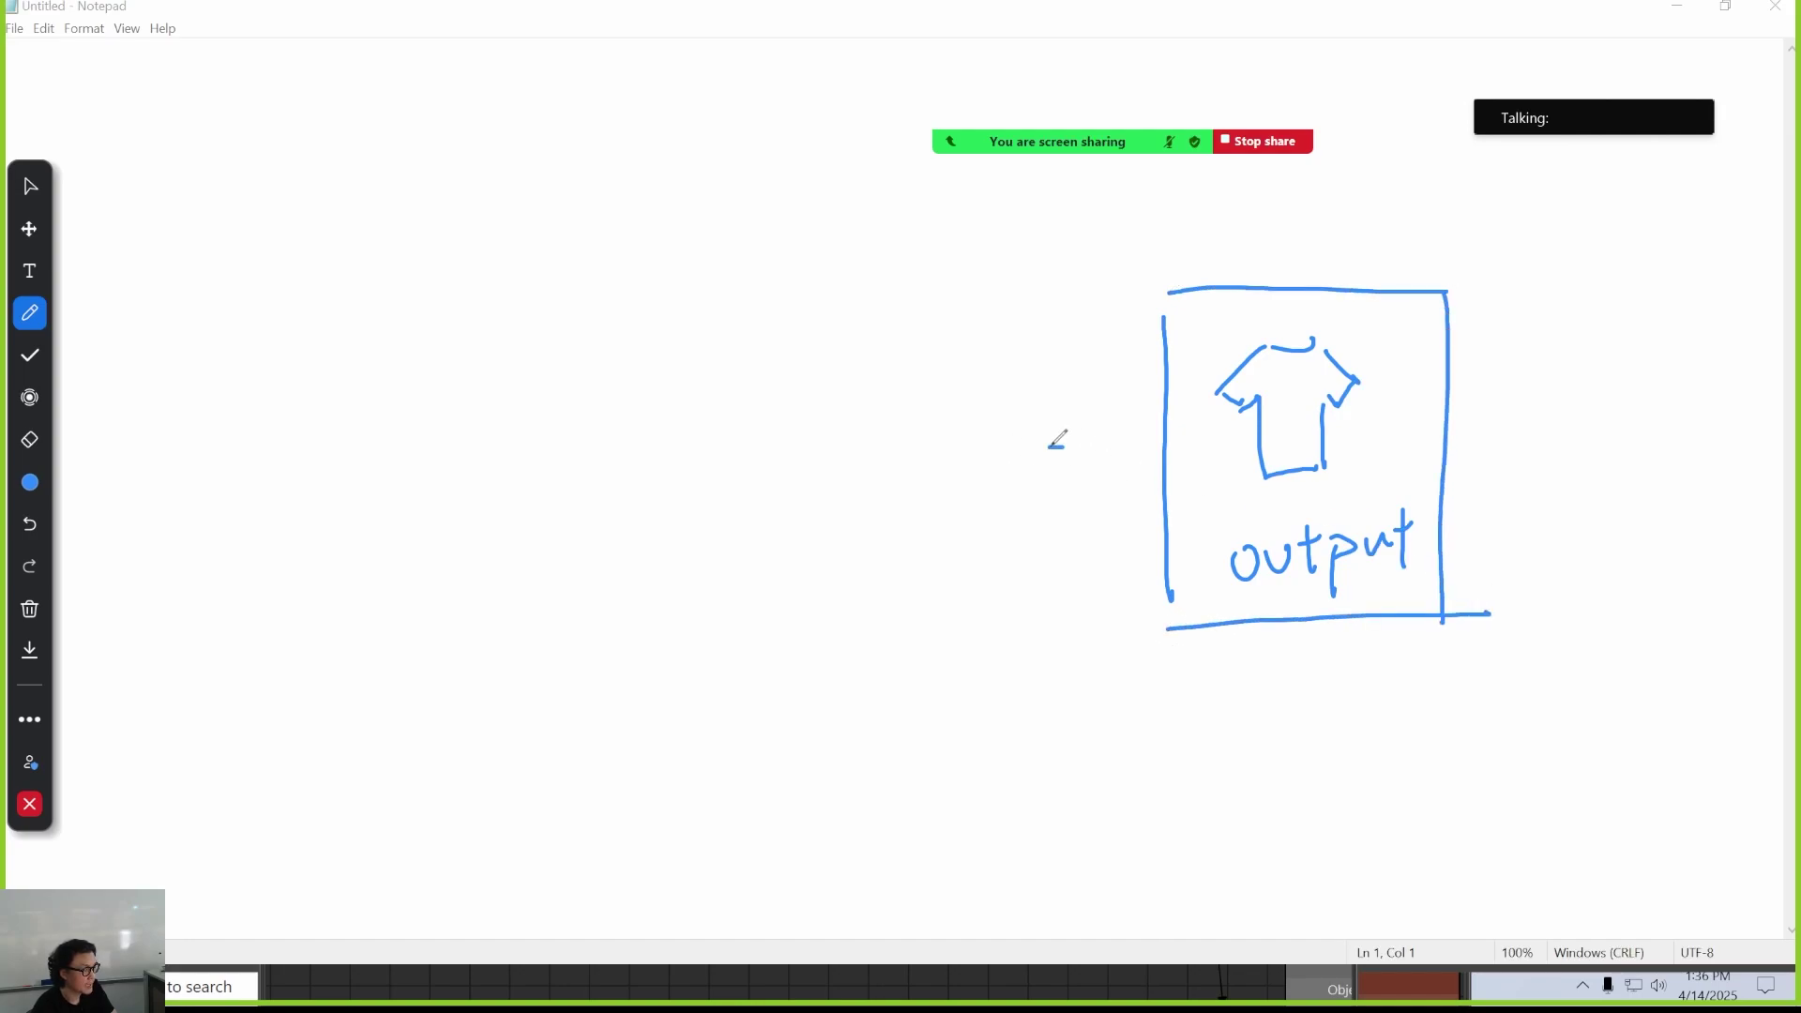
# Draw a box labelled "nCloth Shape" before the output frame, with one arrow leading into it and another leading to the output
pyautogui.moveTo(1048, 447)
pyautogui.mouseDown()
pyautogui.moveTo(1146, 454)
pyautogui.moveTo(1068, 485)
pyautogui.mouseUp()
pyautogui.moveTo(846, 356); pyautogui.dragTo(856, 516)
pyautogui.moveTo(988, 361); pyautogui.dragTo(859, 367)
pyautogui.moveTo(1021, 367); pyautogui.dragTo(1036, 536)
pyautogui.moveTo(872, 544); pyautogui.dragTo(1035, 528)
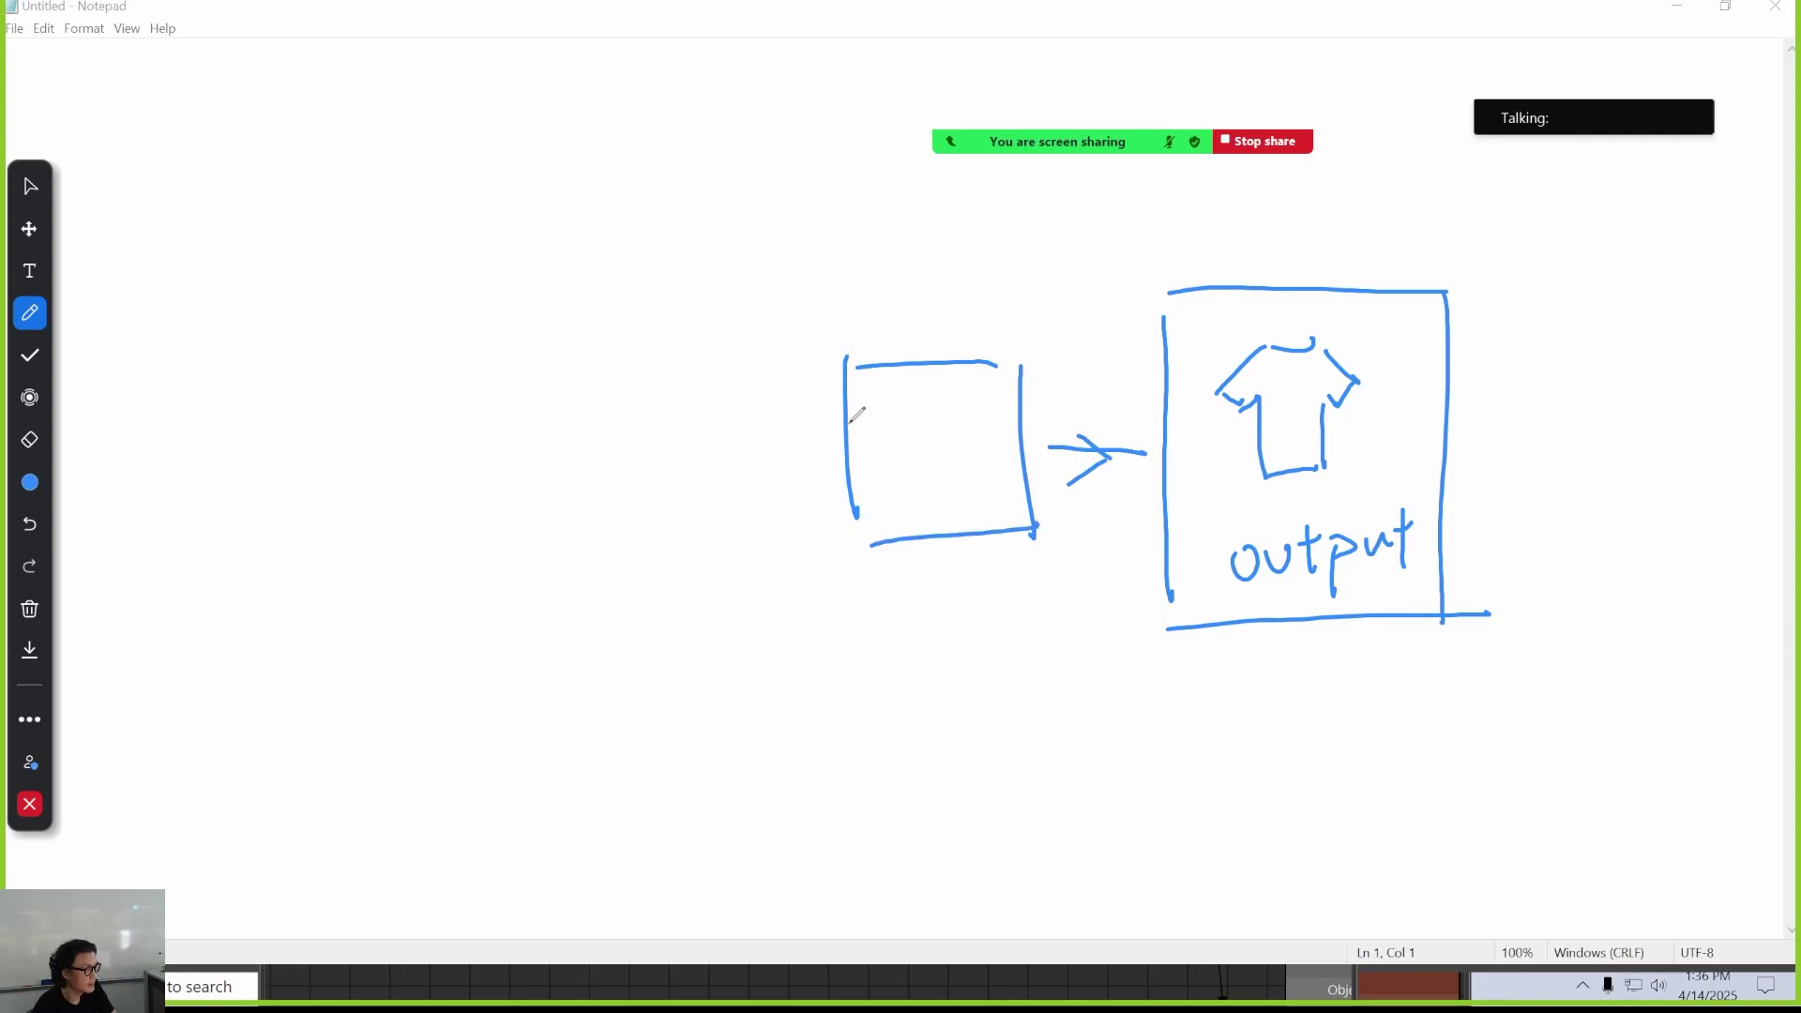
pyautogui.moveTo(856, 427)
pyautogui.mouseDown()
pyautogui.moveTo(886, 455)
pyautogui.moveTo(934, 443)
pyautogui.mouseUp()
pyautogui.moveTo(947, 420)
pyautogui.mouseDown()
pyautogui.moveTo(952, 441)
pyautogui.moveTo(980, 405)
pyautogui.moveTo(974, 441)
pyautogui.mouseUp()
pyautogui.moveTo(961, 397); pyautogui.dragTo(985, 394)
pyautogui.moveTo(993, 377); pyautogui.dragTo(1013, 439)
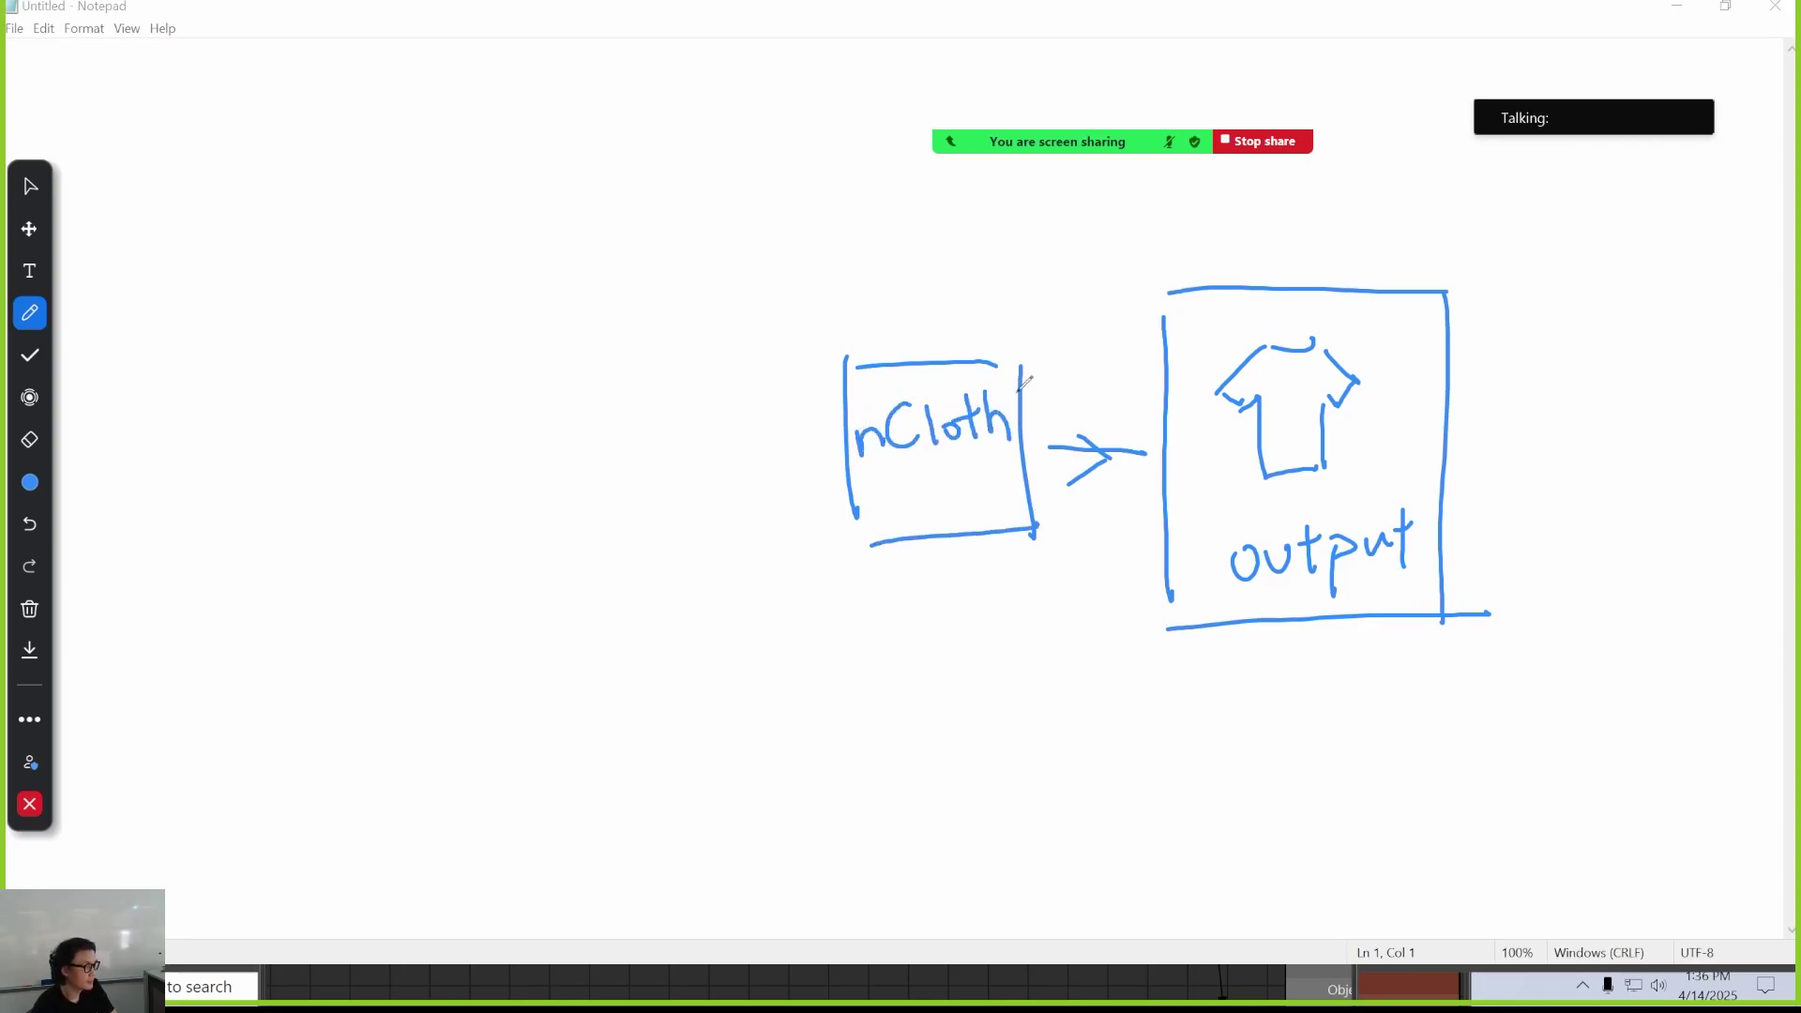
pyautogui.moveTo(908, 459)
pyautogui.mouseDown()
pyautogui.moveTo(885, 510)
pyautogui.moveTo(1022, 471)
pyautogui.mouseUp()
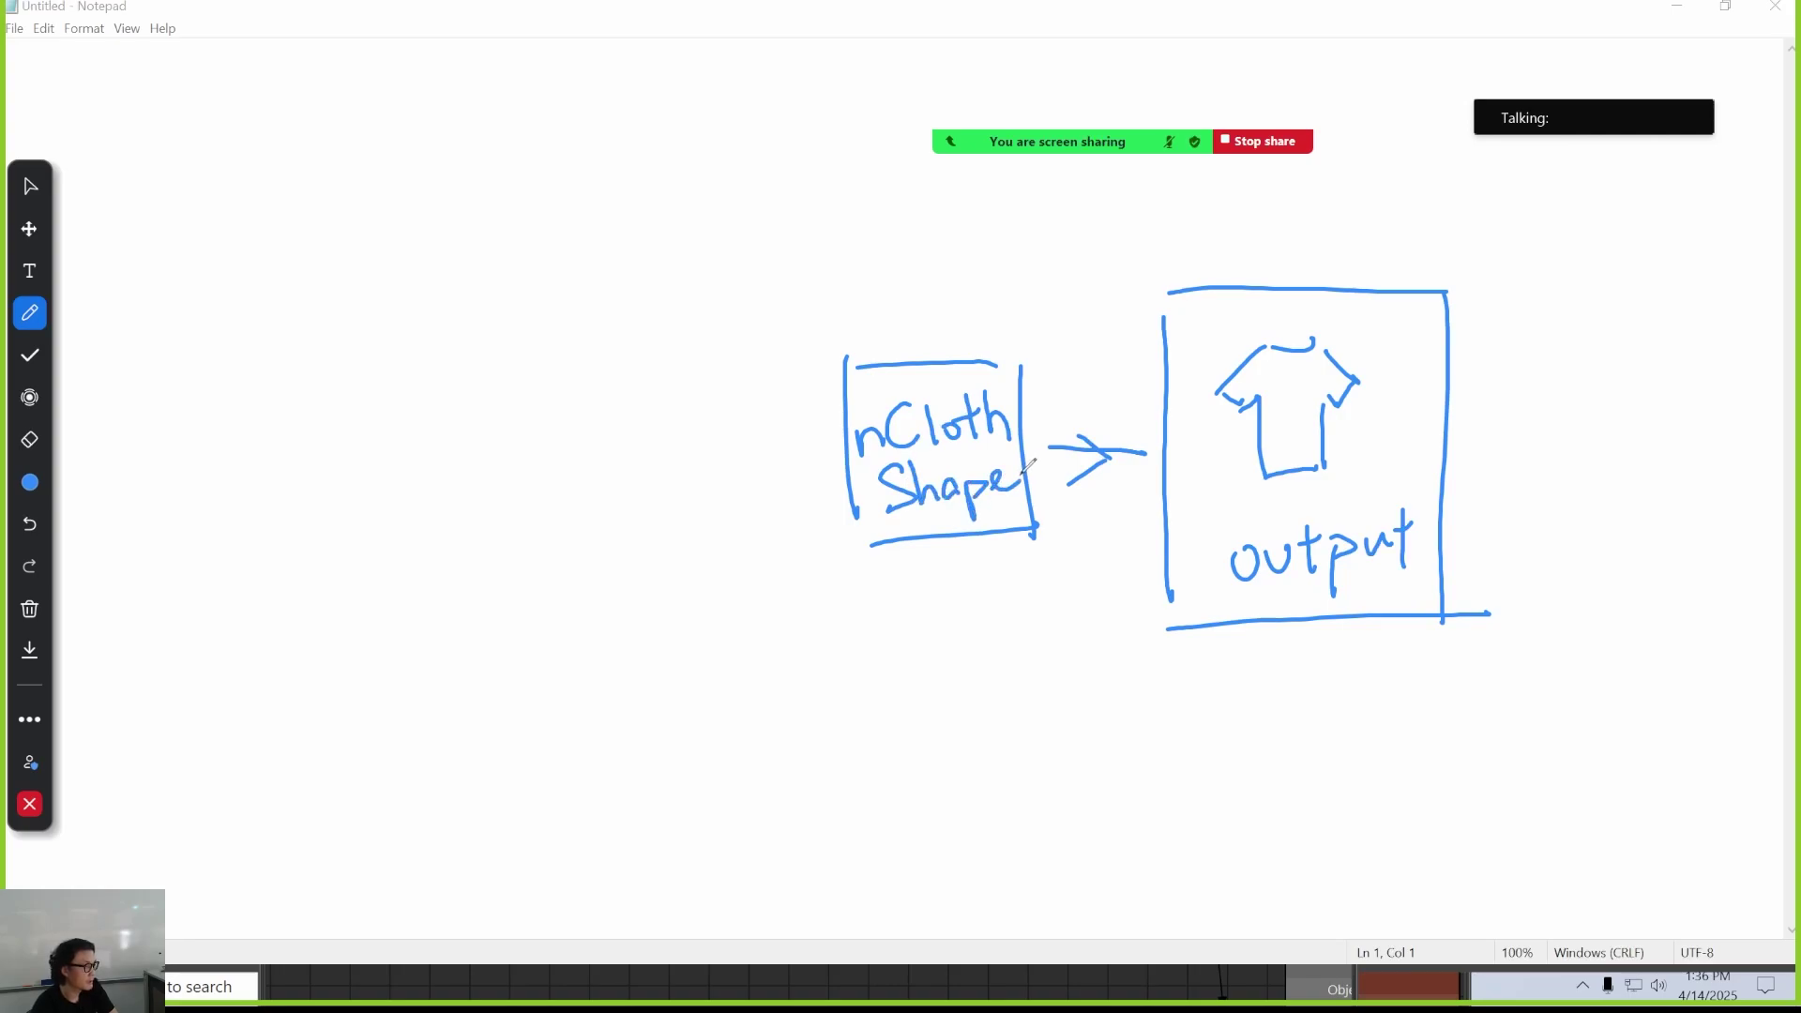
pyautogui.moveTo(699, 437)
pyautogui.mouseDown()
pyautogui.moveTo(842, 429)
pyautogui.moveTo(822, 452)
pyautogui.mouseUp()
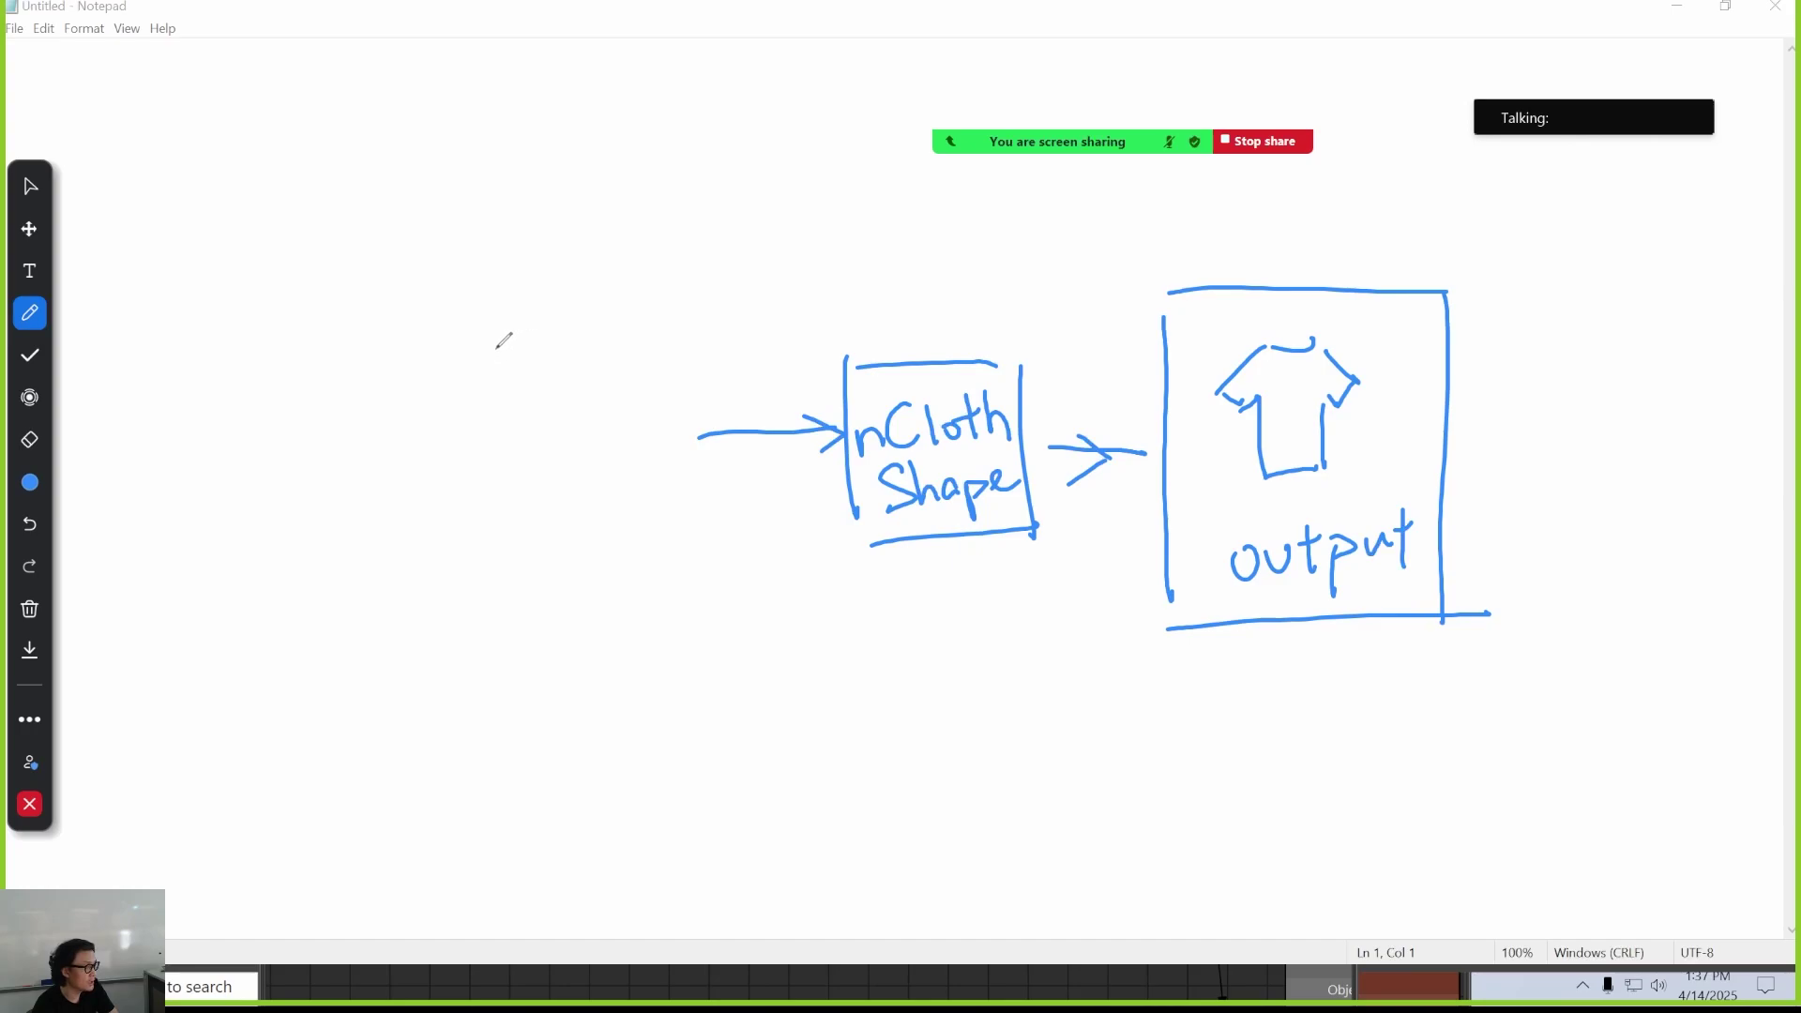
# Draw a framed T-shirt labelled "unsimulated" at the start of the arrow feeding the nCloth Shape box
pyautogui.moveTo(494, 346)
pyautogui.mouseDown()
pyautogui.moveTo(459, 389)
pyautogui.moveTo(490, 402)
pyautogui.moveTo(500, 489)
pyautogui.moveTo(578, 466)
pyautogui.mouseUp()
pyautogui.moveTo(568, 380); pyautogui.dragTo(584, 469)
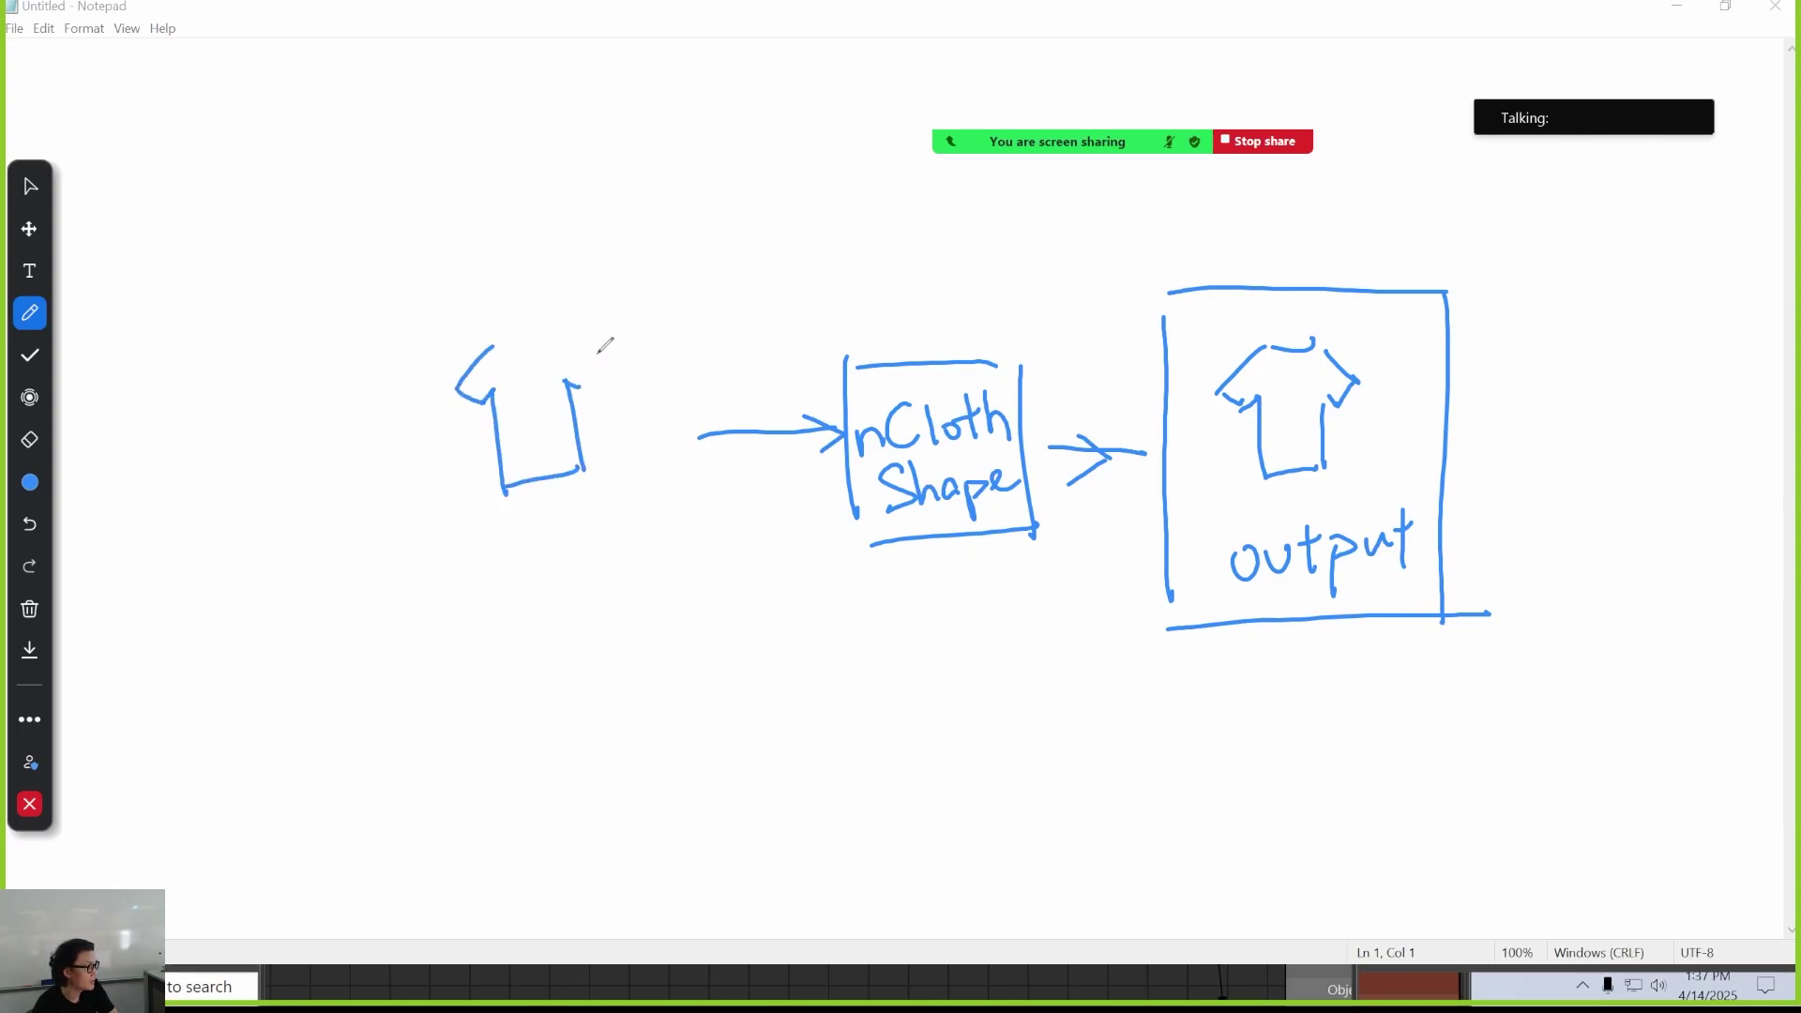
pyautogui.moveTo(598, 354); pyautogui.dragTo(585, 385)
pyautogui.moveTo(494, 346); pyautogui.dragTo(609, 300)
pyautogui.moveTo(620, 266)
pyautogui.mouseDown()
pyautogui.moveTo(629, 290)
pyautogui.moveTo(657, 292)
pyautogui.moveTo(736, 272)
pyautogui.mouseUp()
pyautogui.moveTo(726, 251); pyautogui.dragTo(842, 263)
pyautogui.moveTo(846, 221)
pyautogui.mouseDown()
pyautogui.moveTo(855, 264)
pyautogui.moveTo(891, 255)
pyautogui.mouseUp()
pyautogui.moveTo(882, 232)
pyautogui.mouseDown()
pyautogui.moveTo(912, 229)
pyautogui.moveTo(919, 248)
pyautogui.mouseUp()
pyautogui.moveTo(933, 246)
pyautogui.mouseDown()
pyautogui.moveTo(949, 225)
pyautogui.moveTo(946, 251)
pyautogui.mouseUp()
pyautogui.moveTo(407, 354)
pyautogui.mouseDown()
pyautogui.moveTo(441, 542)
pyautogui.moveTo(638, 295)
pyautogui.moveTo(649, 516)
pyautogui.mouseUp()
pyautogui.moveTo(443, 558)
pyautogui.mouseDown()
pyautogui.moveTo(708, 476)
pyautogui.moveTo(732, 427)
pyautogui.mouseUp()
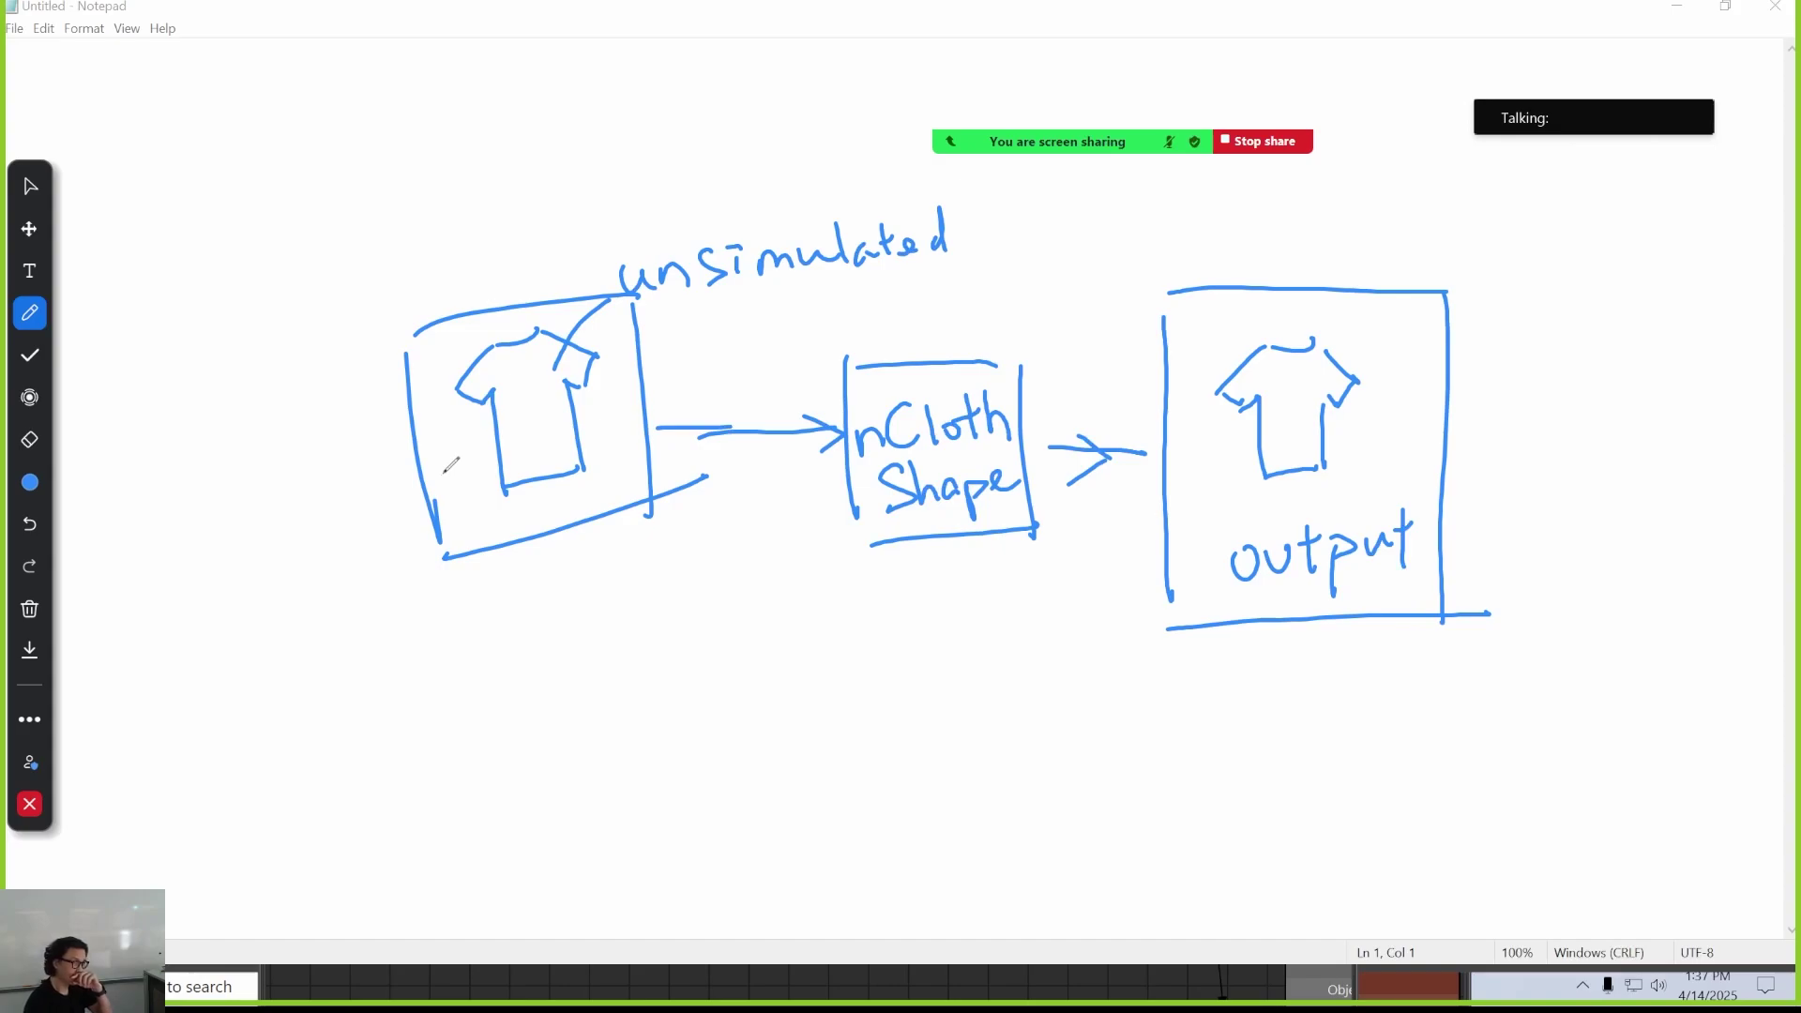
# Change the pen colour to red and draw another T-shirt above the unsimulated one, with an arrow pointing into its frame
pyautogui.click(29, 482)
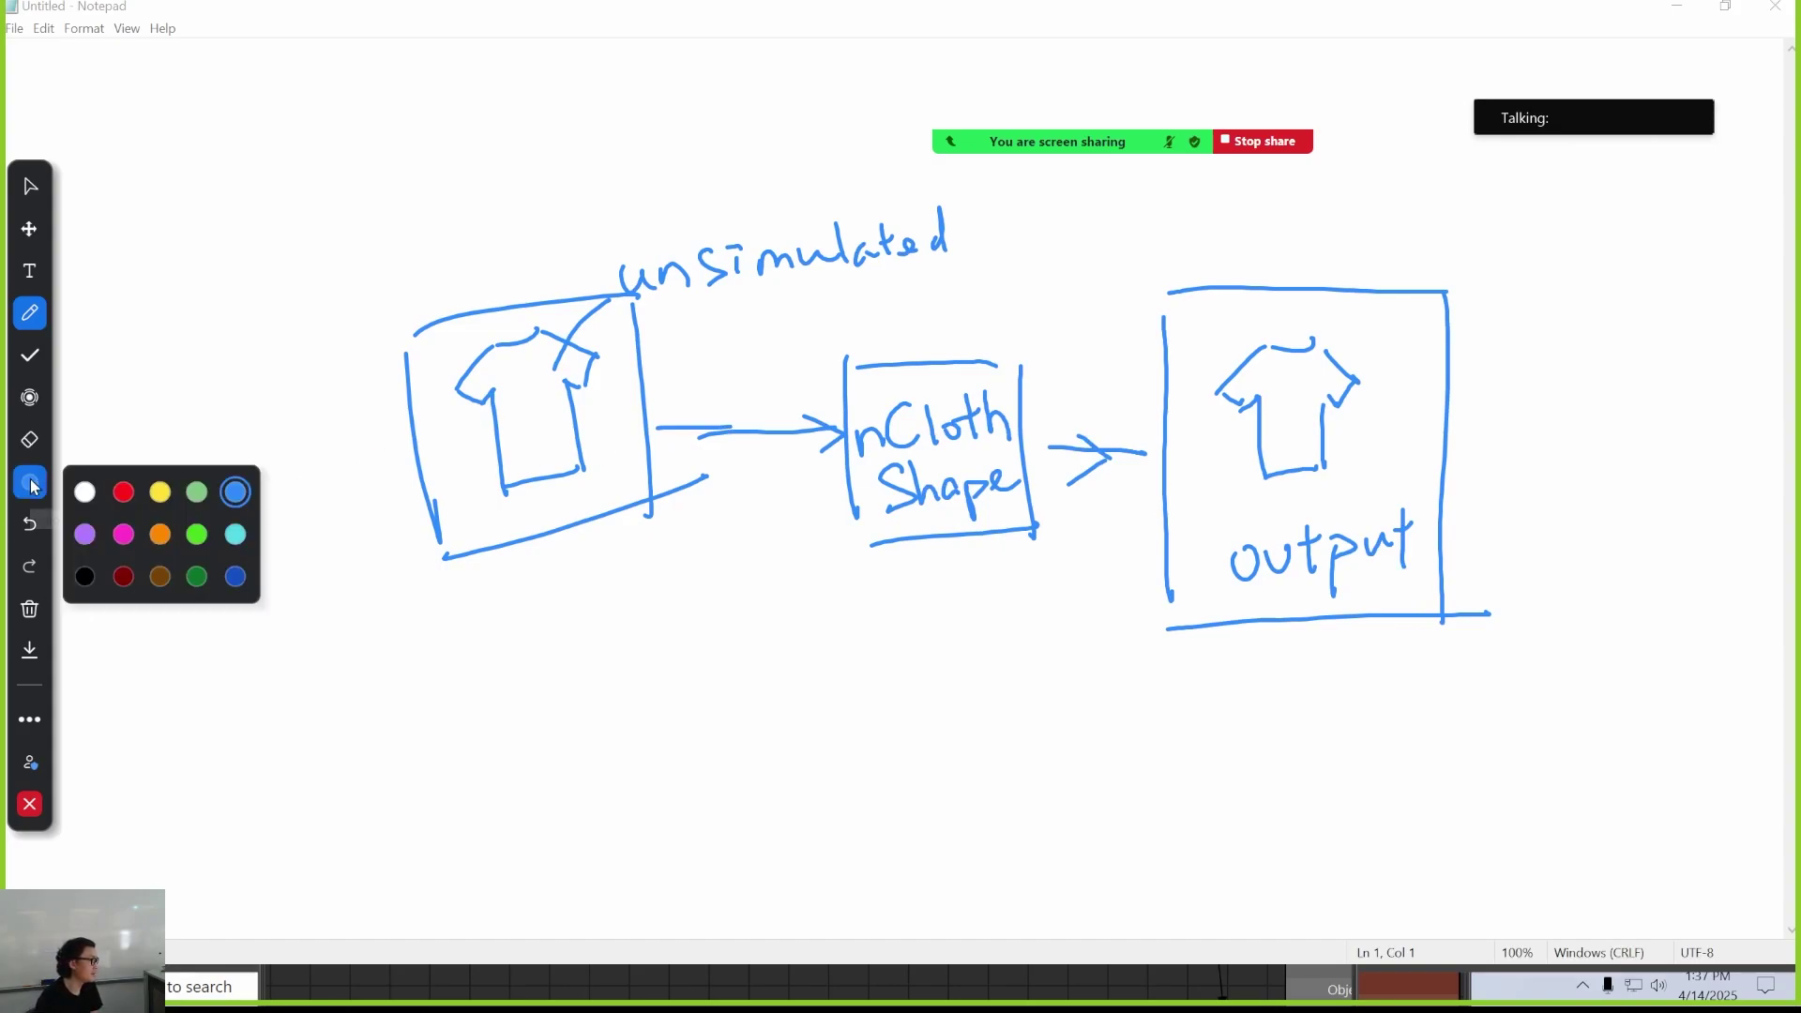
pyautogui.click(123, 491)
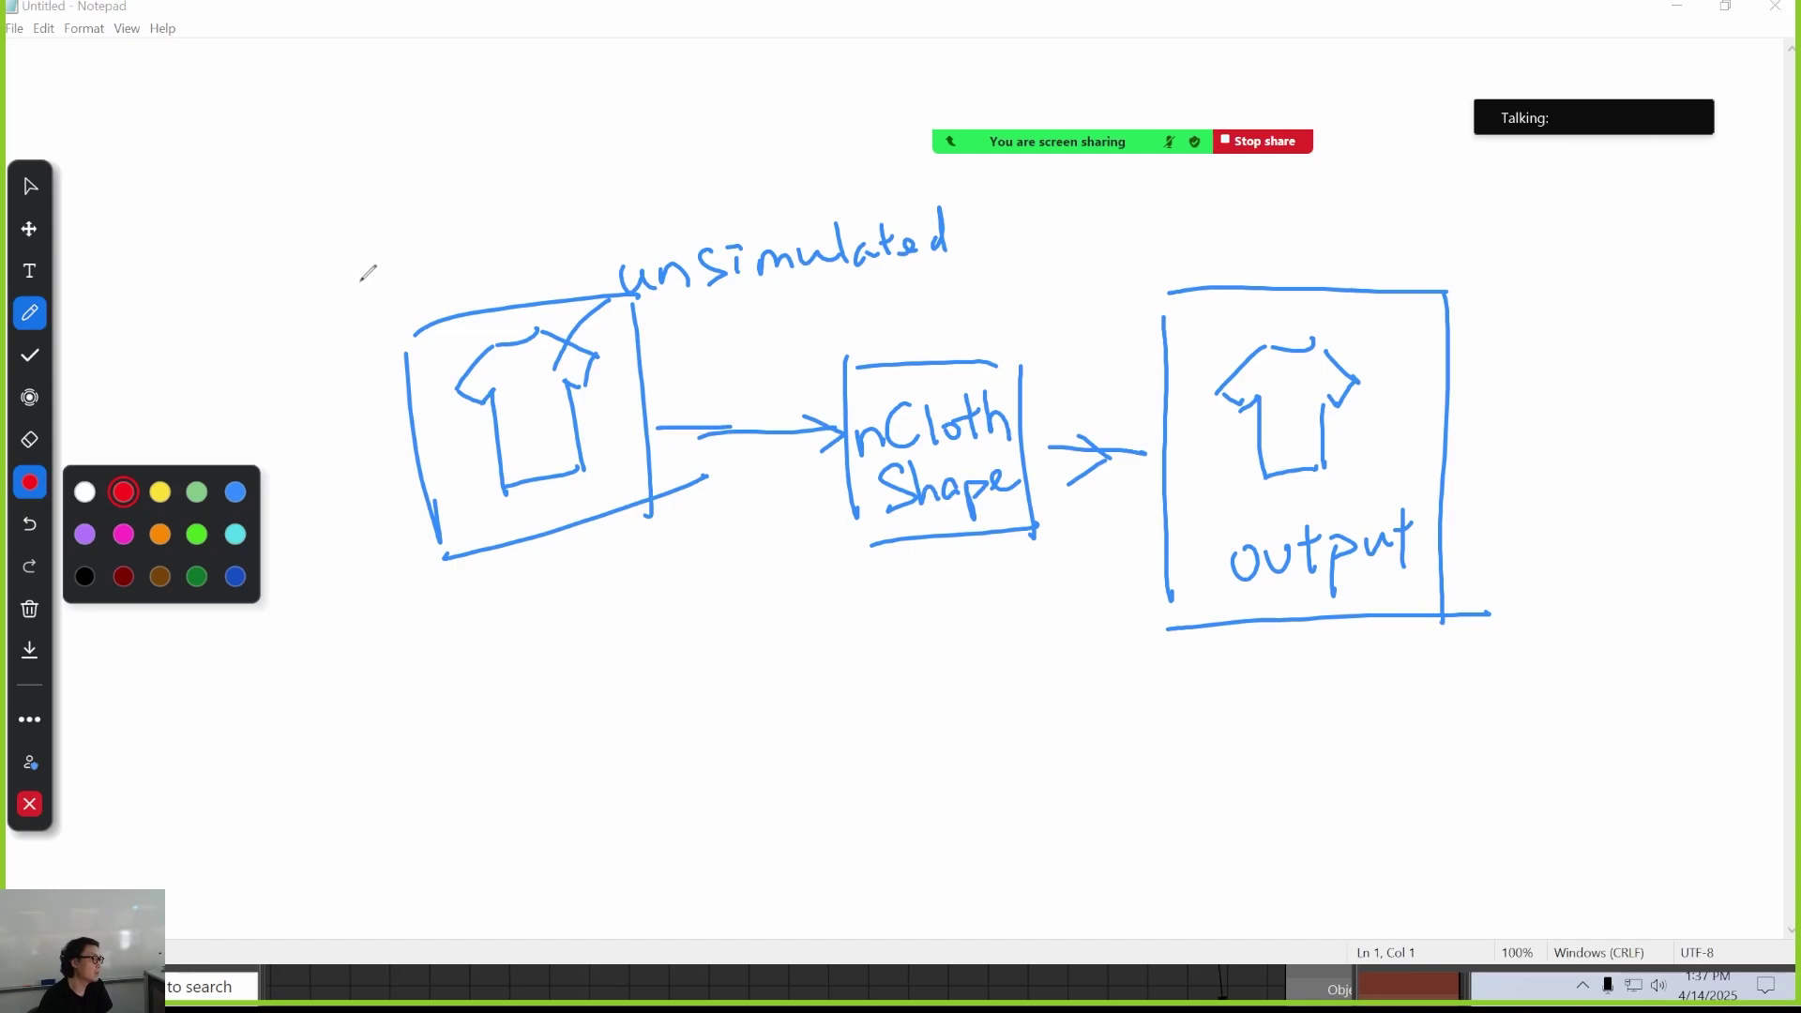
pyautogui.moveTo(289, 253); pyautogui.dragTo(412, 345)
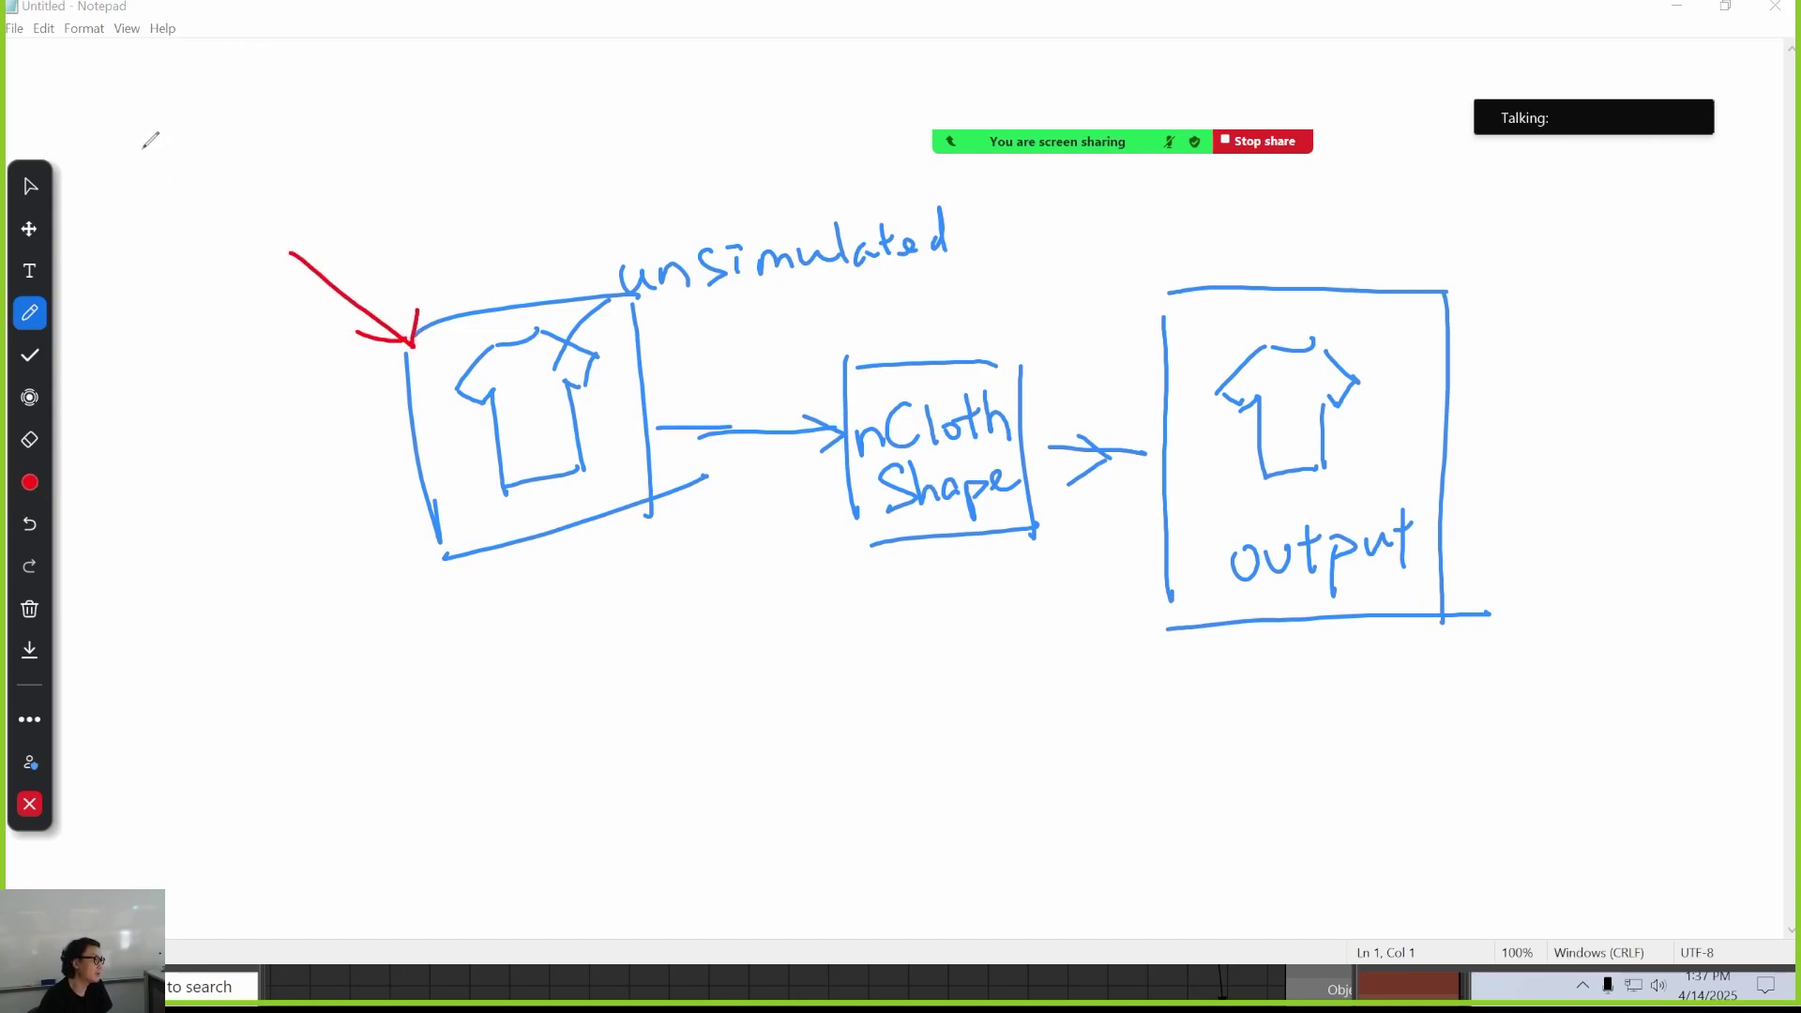
pyautogui.moveTo(145, 142)
pyautogui.mouseDown()
pyautogui.moveTo(128, 183)
pyautogui.moveTo(152, 193)
pyautogui.mouseUp()
pyautogui.moveTo(157, 194)
pyautogui.mouseDown()
pyautogui.moveTo(161, 178)
pyautogui.moveTo(231, 242)
pyautogui.moveTo(217, 173)
pyautogui.moveTo(258, 160)
pyautogui.mouseUp()
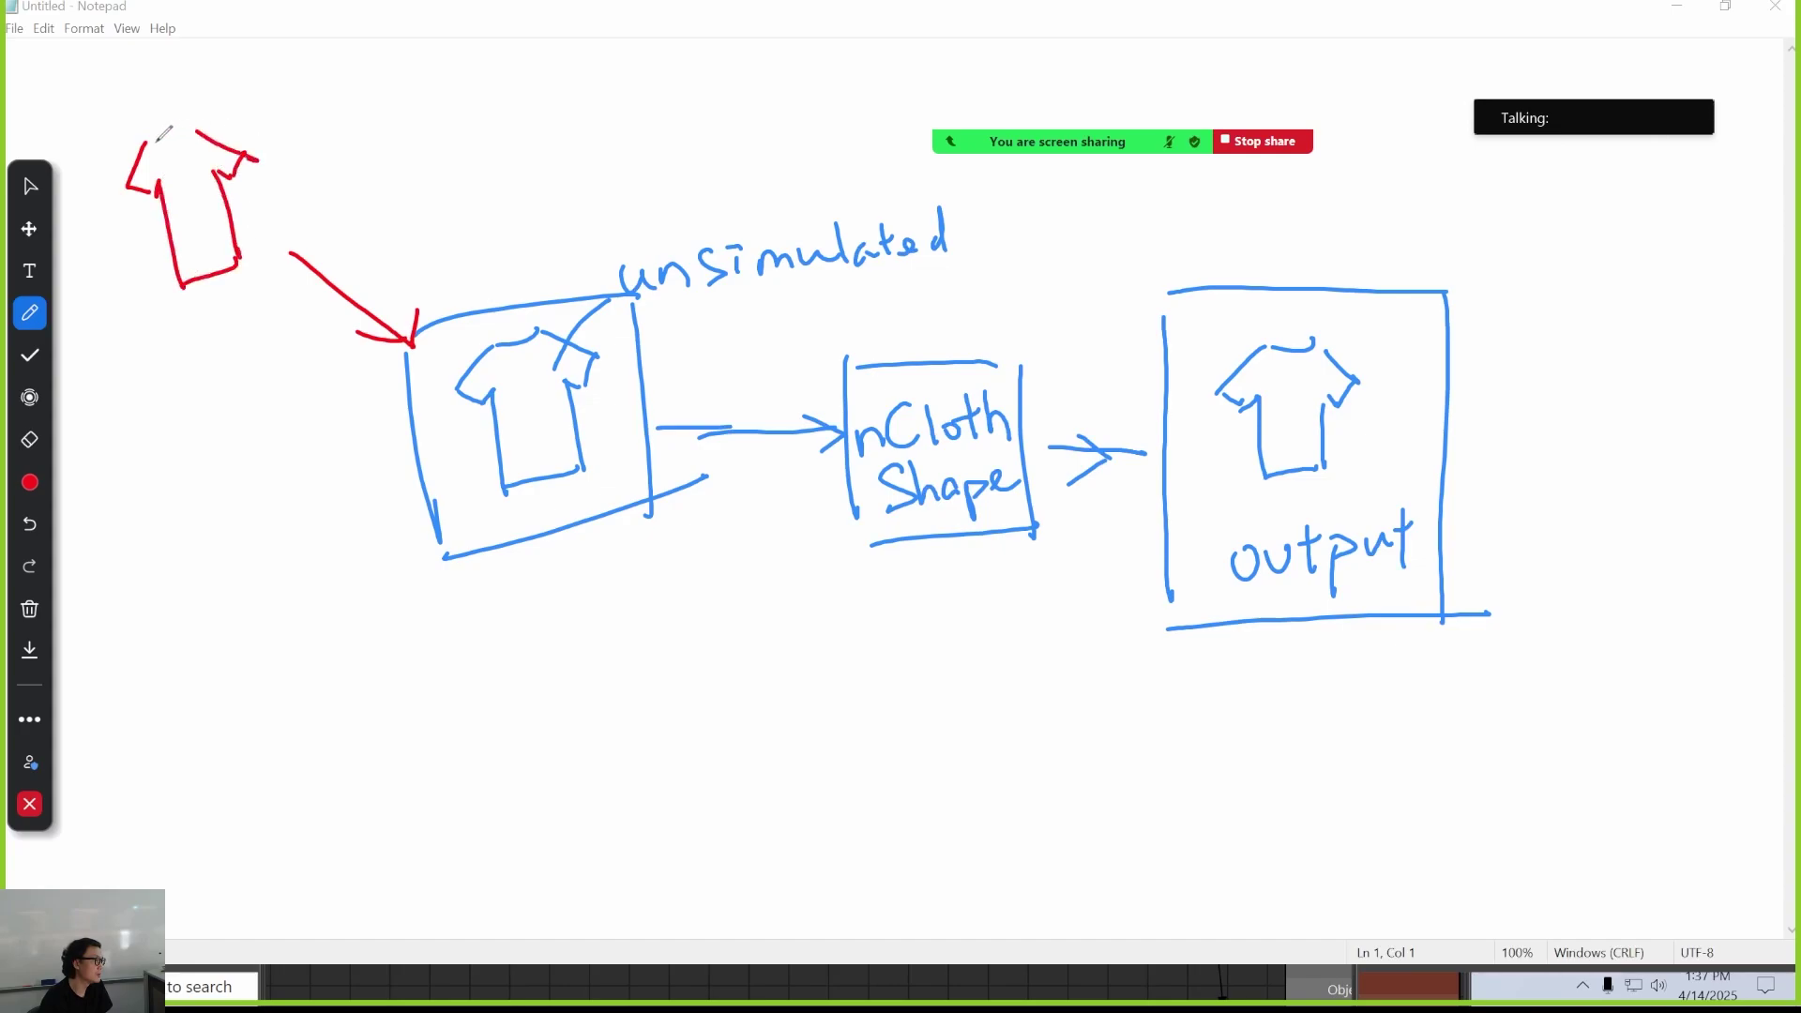
pyautogui.moveTo(147, 142); pyautogui.dragTo(184, 124)
# Label the red T-shirt "SKINNED CLOTH" in red handwriting
pyautogui.moveTo(317, 148); pyautogui.dragTo(383, 152)
pyautogui.moveTo(427, 110)
pyautogui.mouseDown()
pyautogui.moveTo(428, 146)
pyautogui.moveTo(472, 136)
pyautogui.mouseUp()
pyautogui.moveTo(489, 134); pyautogui.dragTo(519, 99)
pyautogui.moveTo(530, 134); pyautogui.dragTo(561, 97)
pyautogui.moveTo(569, 124)
pyautogui.mouseDown()
pyautogui.moveTo(608, 103)
pyautogui.moveTo(619, 136)
pyautogui.mouseUp()
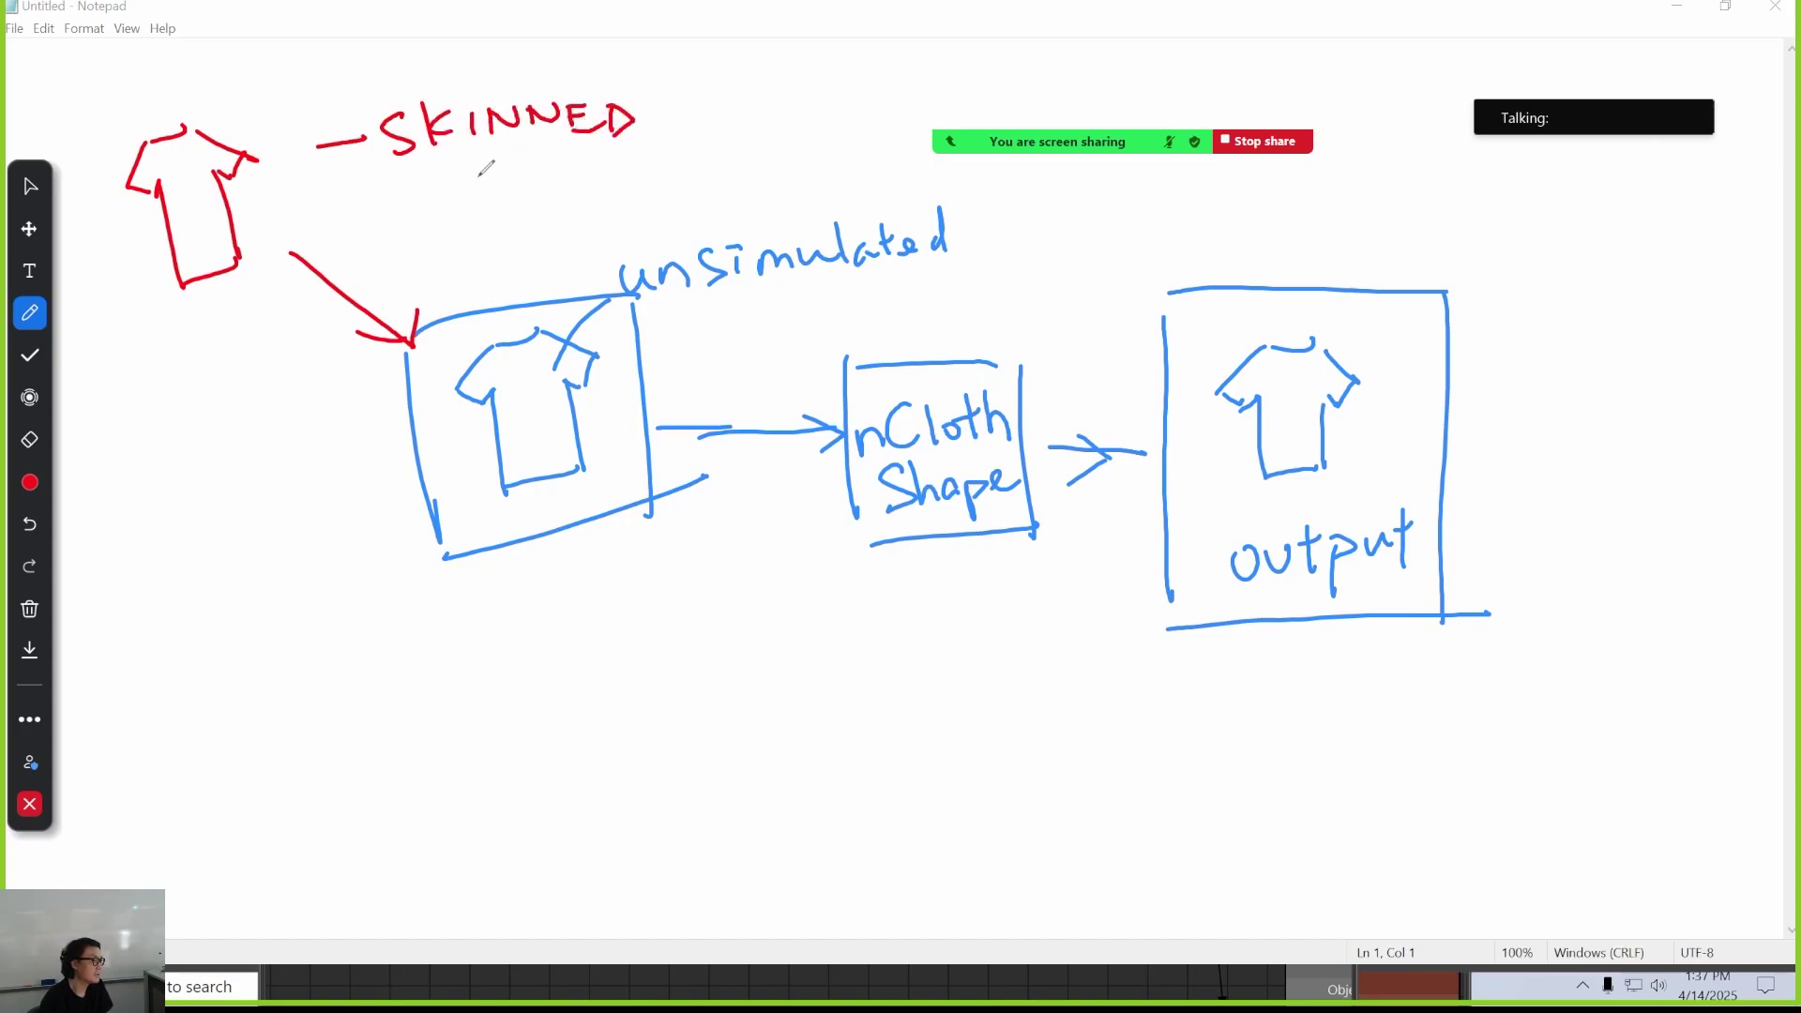
pyautogui.moveTo(501, 163); pyautogui.dragTo(502, 199)
pyautogui.moveTo(521, 156)
pyautogui.mouseDown()
pyautogui.moveTo(536, 196)
pyautogui.moveTo(561, 158)
pyautogui.moveTo(612, 148)
pyautogui.mouseUp()
pyautogui.moveTo(593, 152)
pyautogui.mouseDown()
pyautogui.moveTo(596, 186)
pyautogui.moveTo(626, 176)
pyautogui.mouseUp()
pyautogui.moveTo(648, 139); pyautogui.dragTo(647, 176)
# Add a head, arms and legs to the red T-shirt so it reads as a clothed character
pyautogui.moveTo(138, 133)
pyautogui.mouseDown()
pyautogui.moveTo(171, 130)
pyautogui.moveTo(148, 193)
pyautogui.mouseUp()
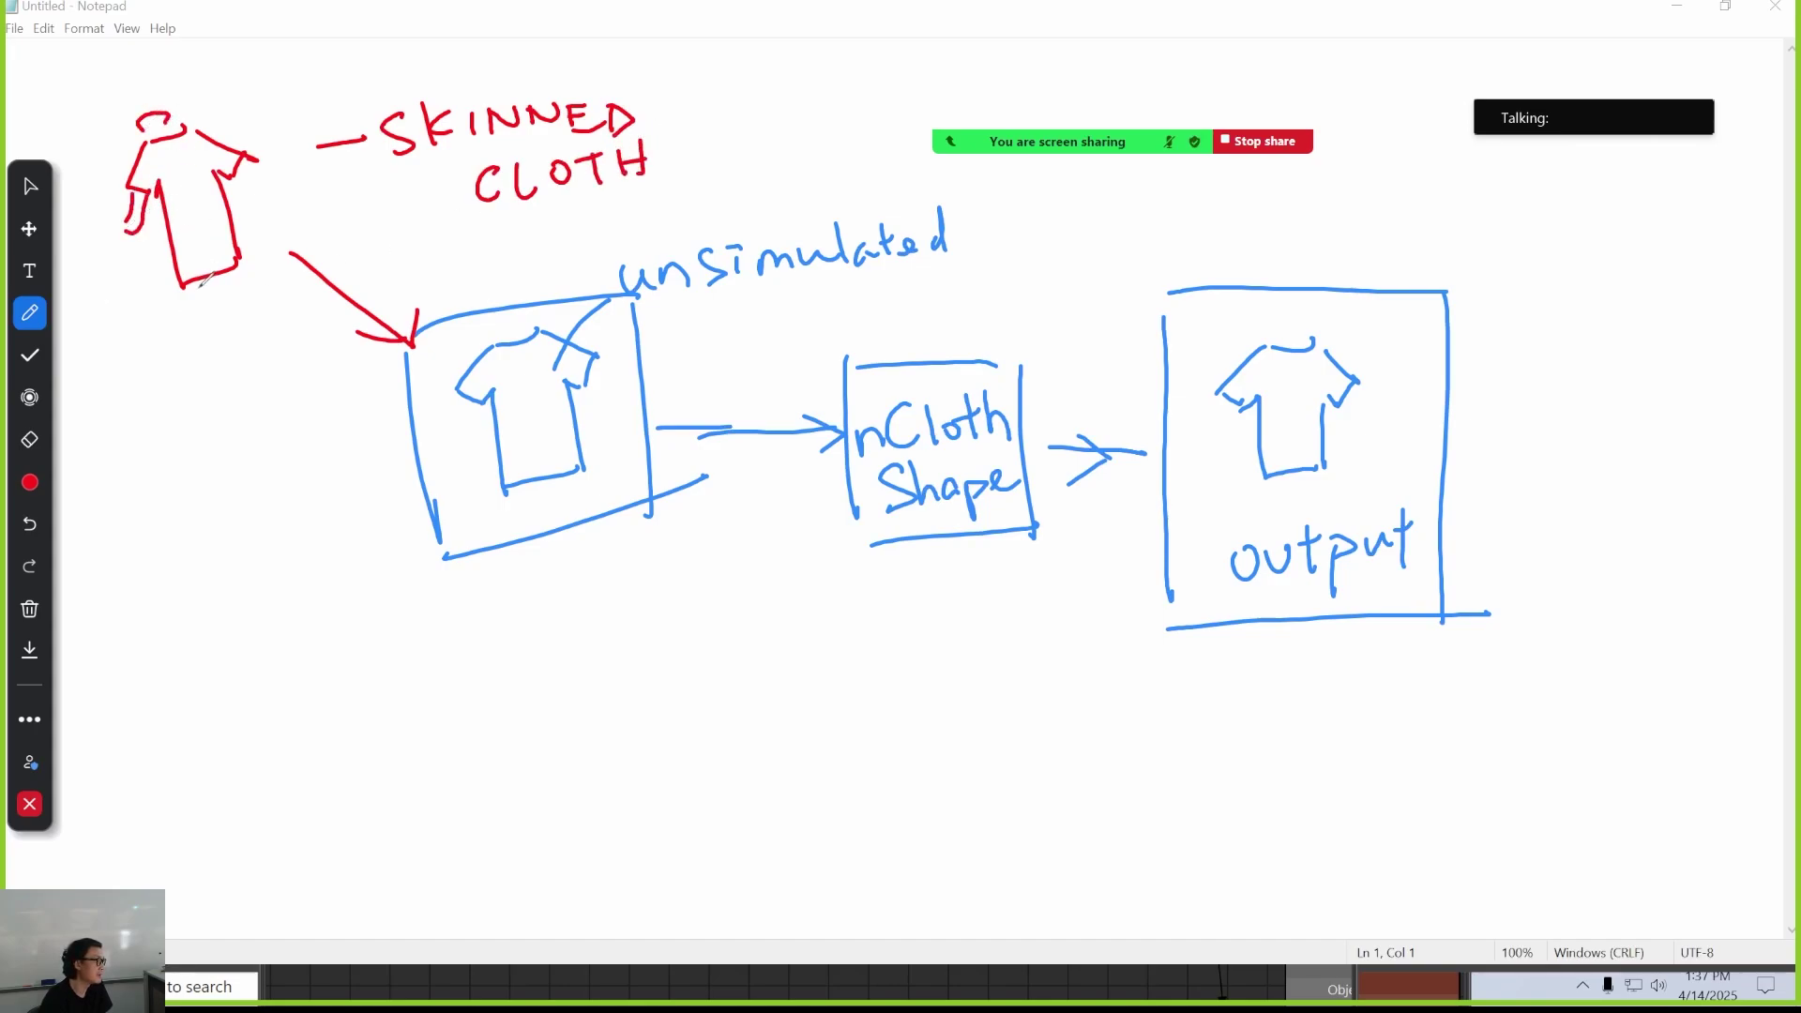
pyautogui.moveTo(199, 286)
pyautogui.mouseDown()
pyautogui.moveTo(190, 358)
pyautogui.moveTo(212, 333)
pyautogui.mouseUp()
pyautogui.moveTo(222, 286); pyautogui.dragTo(222, 333)
pyautogui.moveTo(235, 277); pyautogui.dragTo(246, 340)
pyautogui.moveTo(264, 152); pyautogui.dragTo(280, 188)
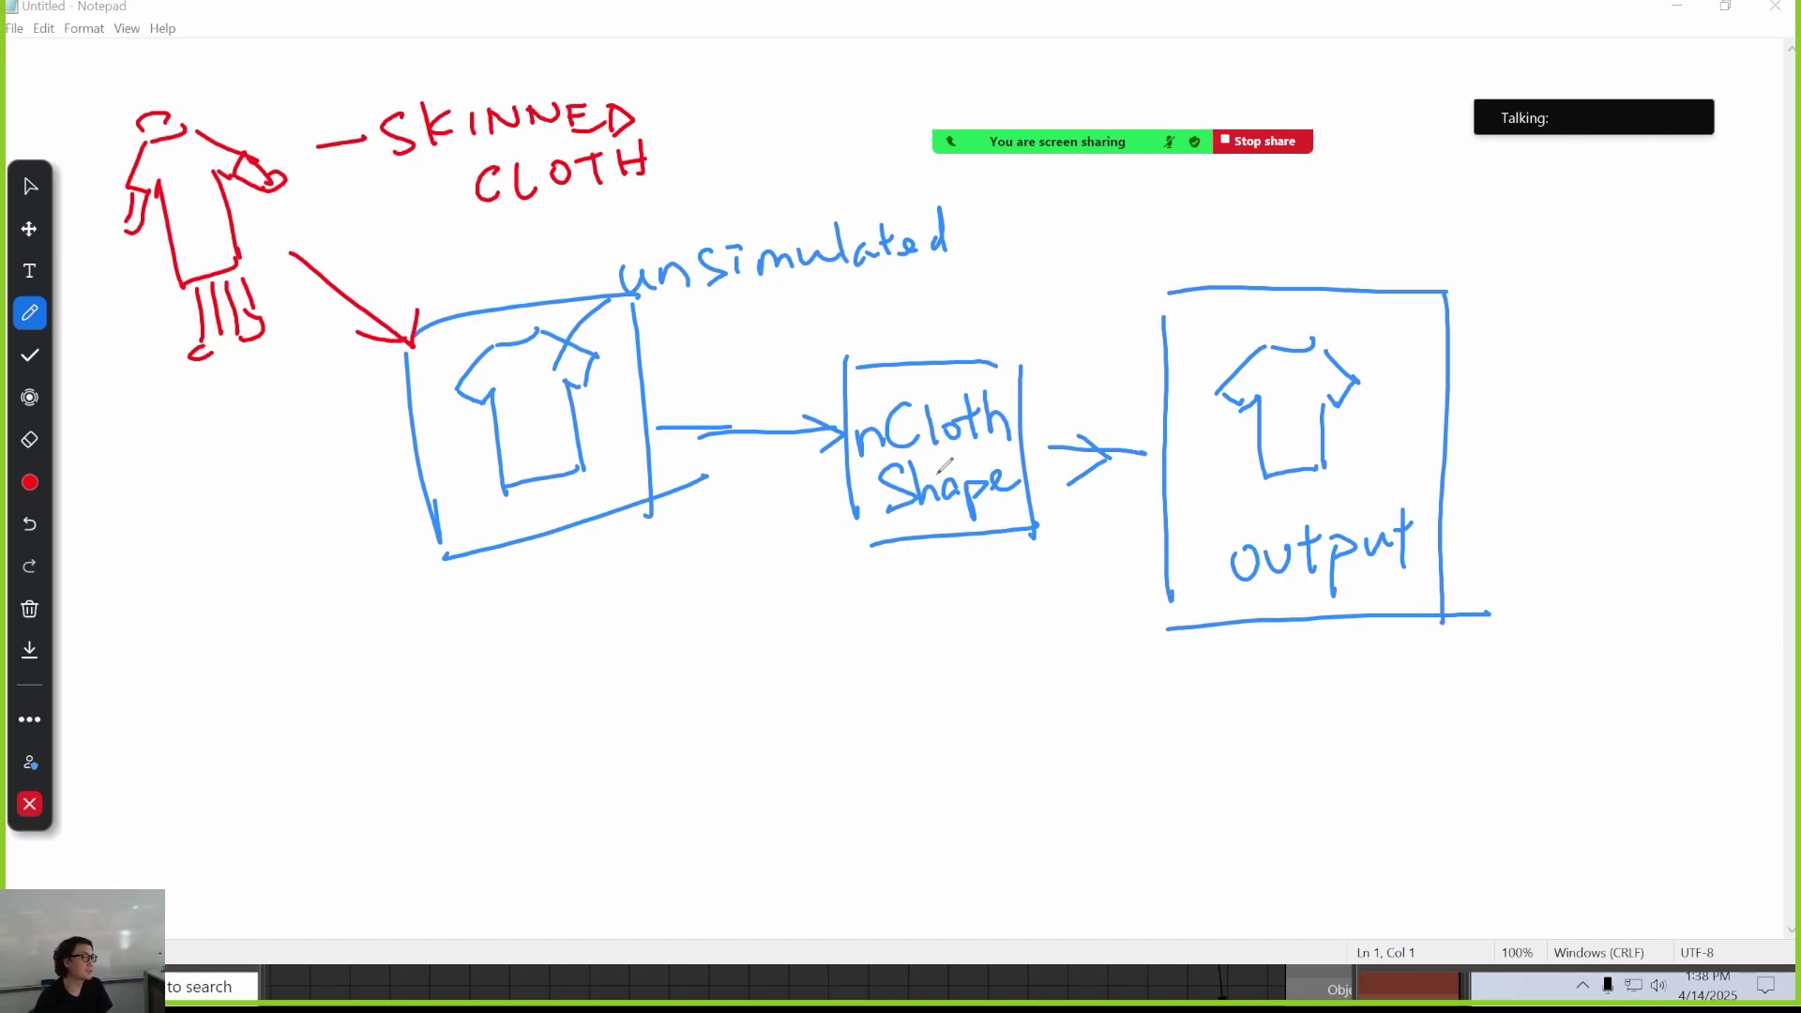
# Close Notepad to return to Maya, clear all annotation drawings, and restore the normal mouse pointer
pyautogui.click(30, 804)
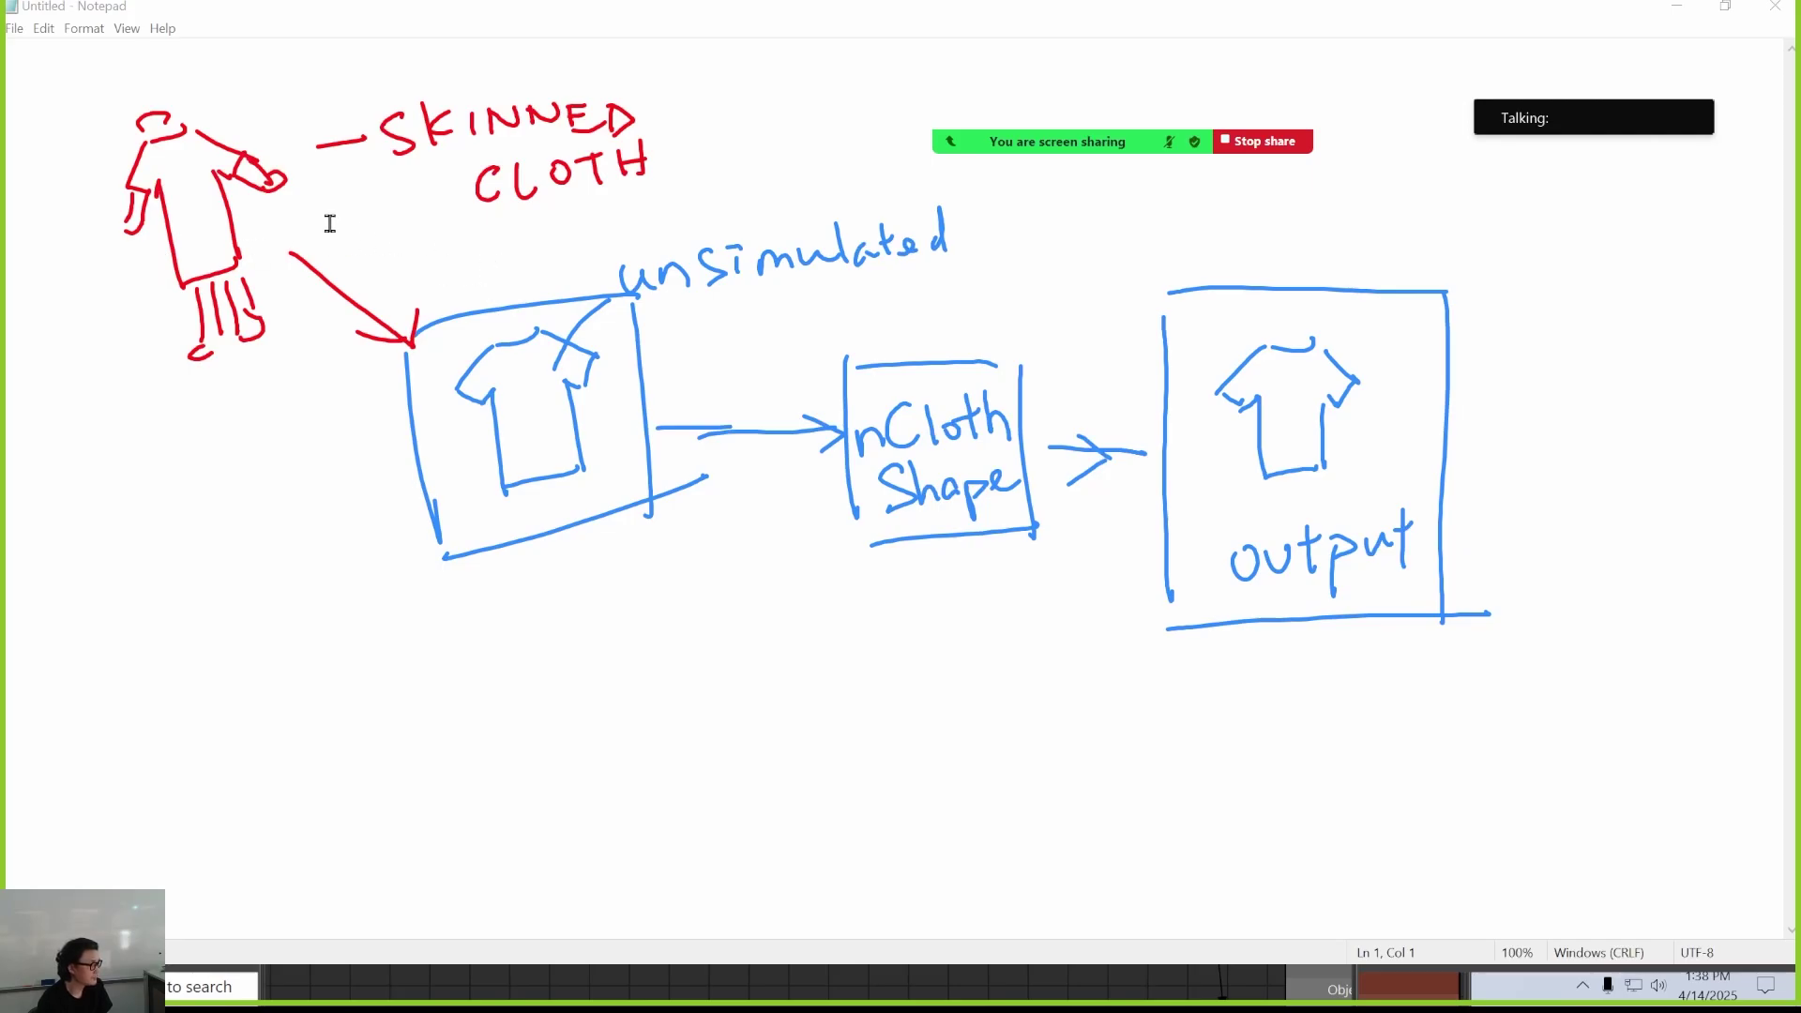
pyautogui.click(1784, 12)
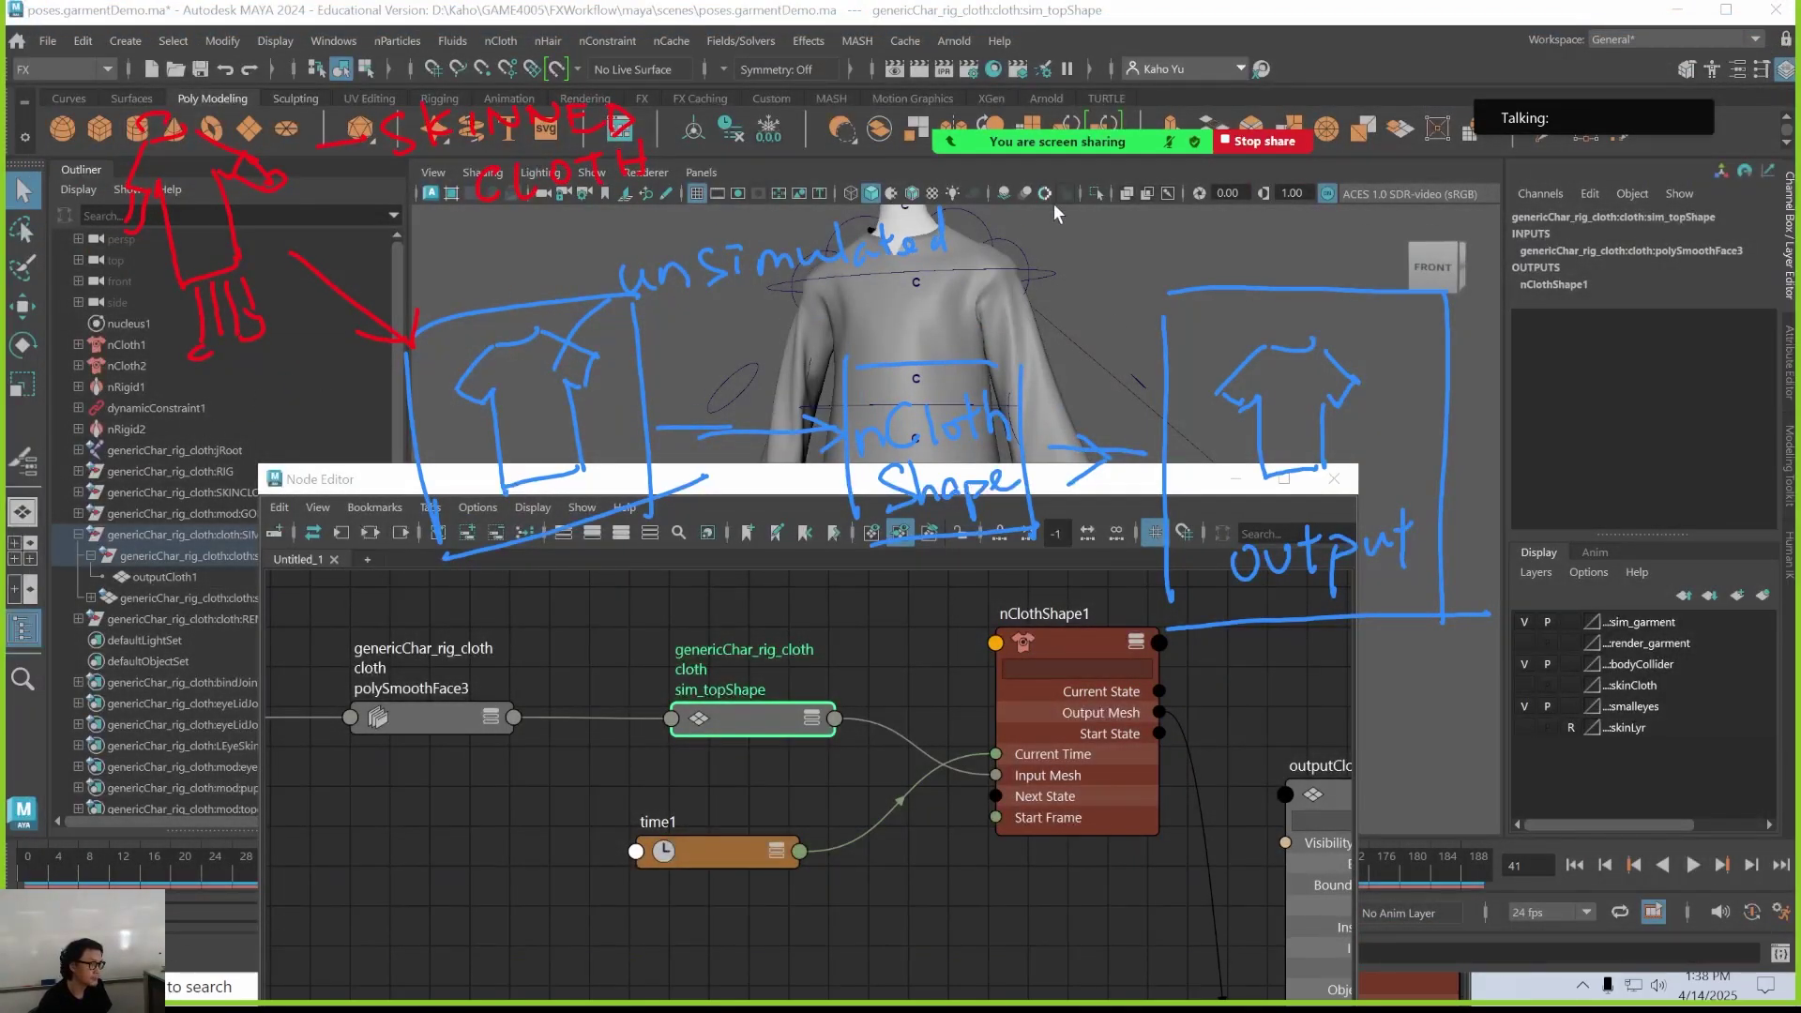
pyautogui.moveTo(1148, 148)
pyautogui.click(1261, 88)
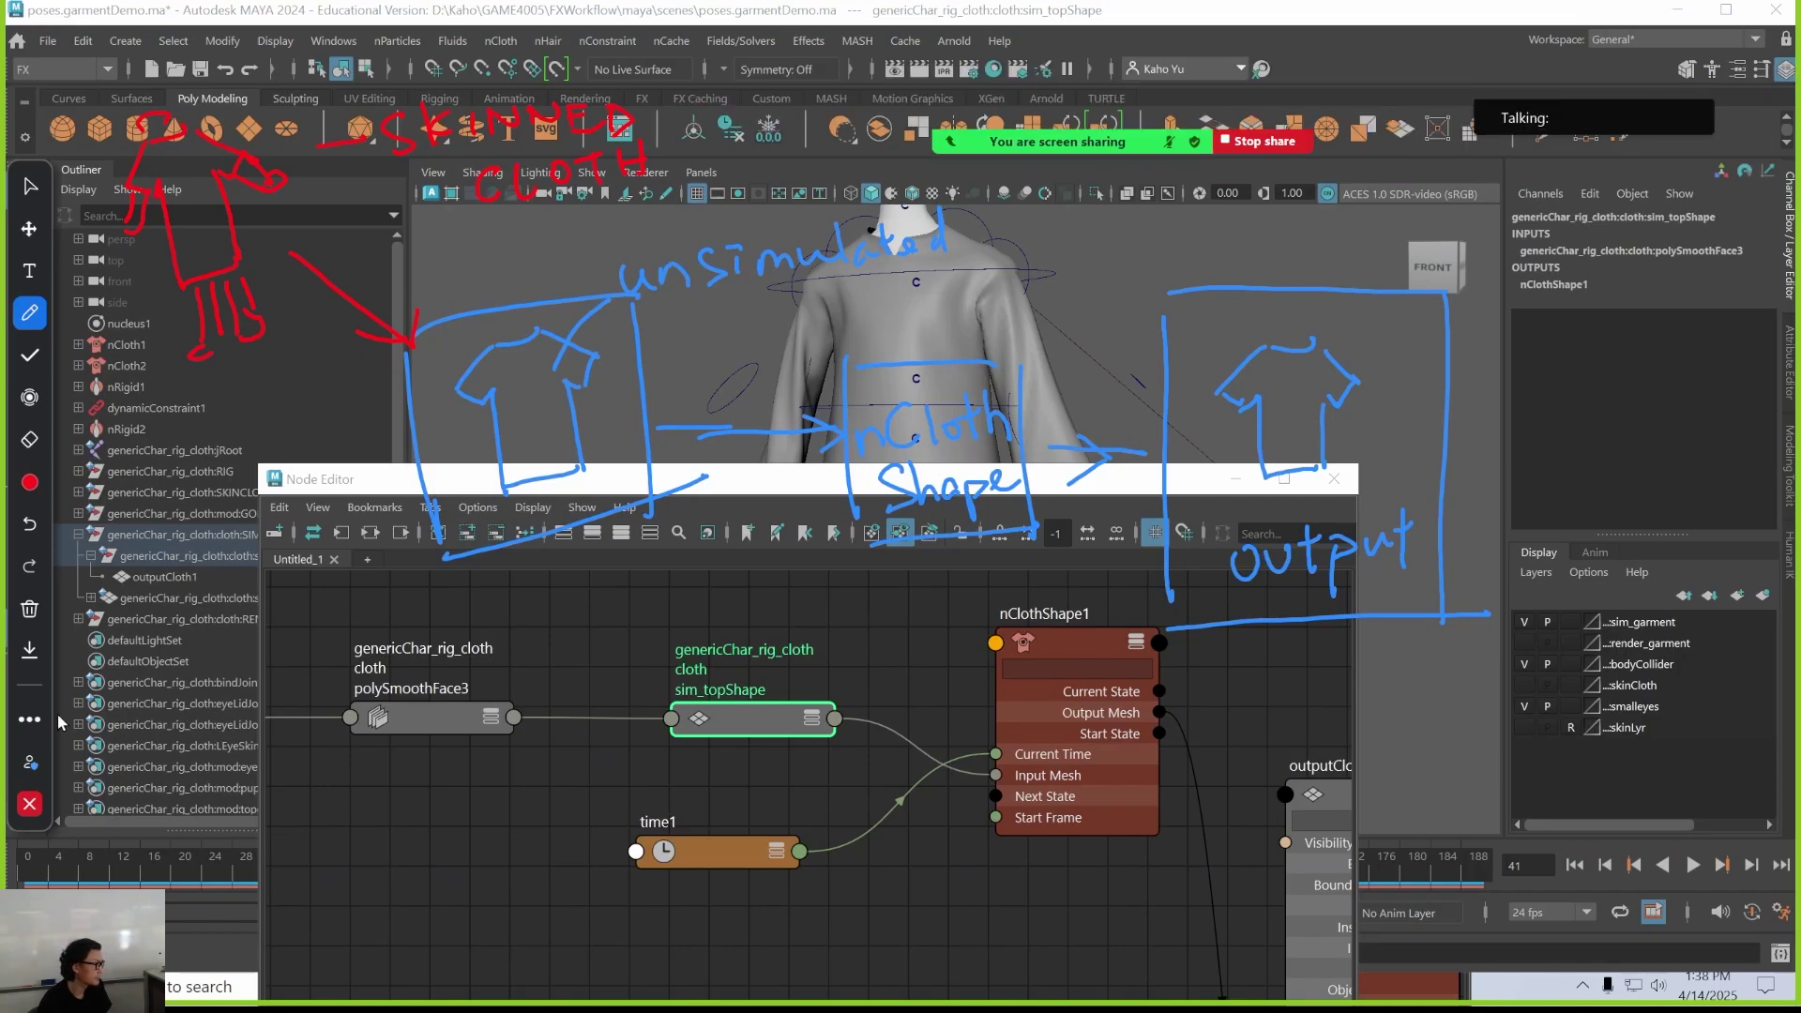
pyautogui.click(29, 609)
pyautogui.click(129, 623)
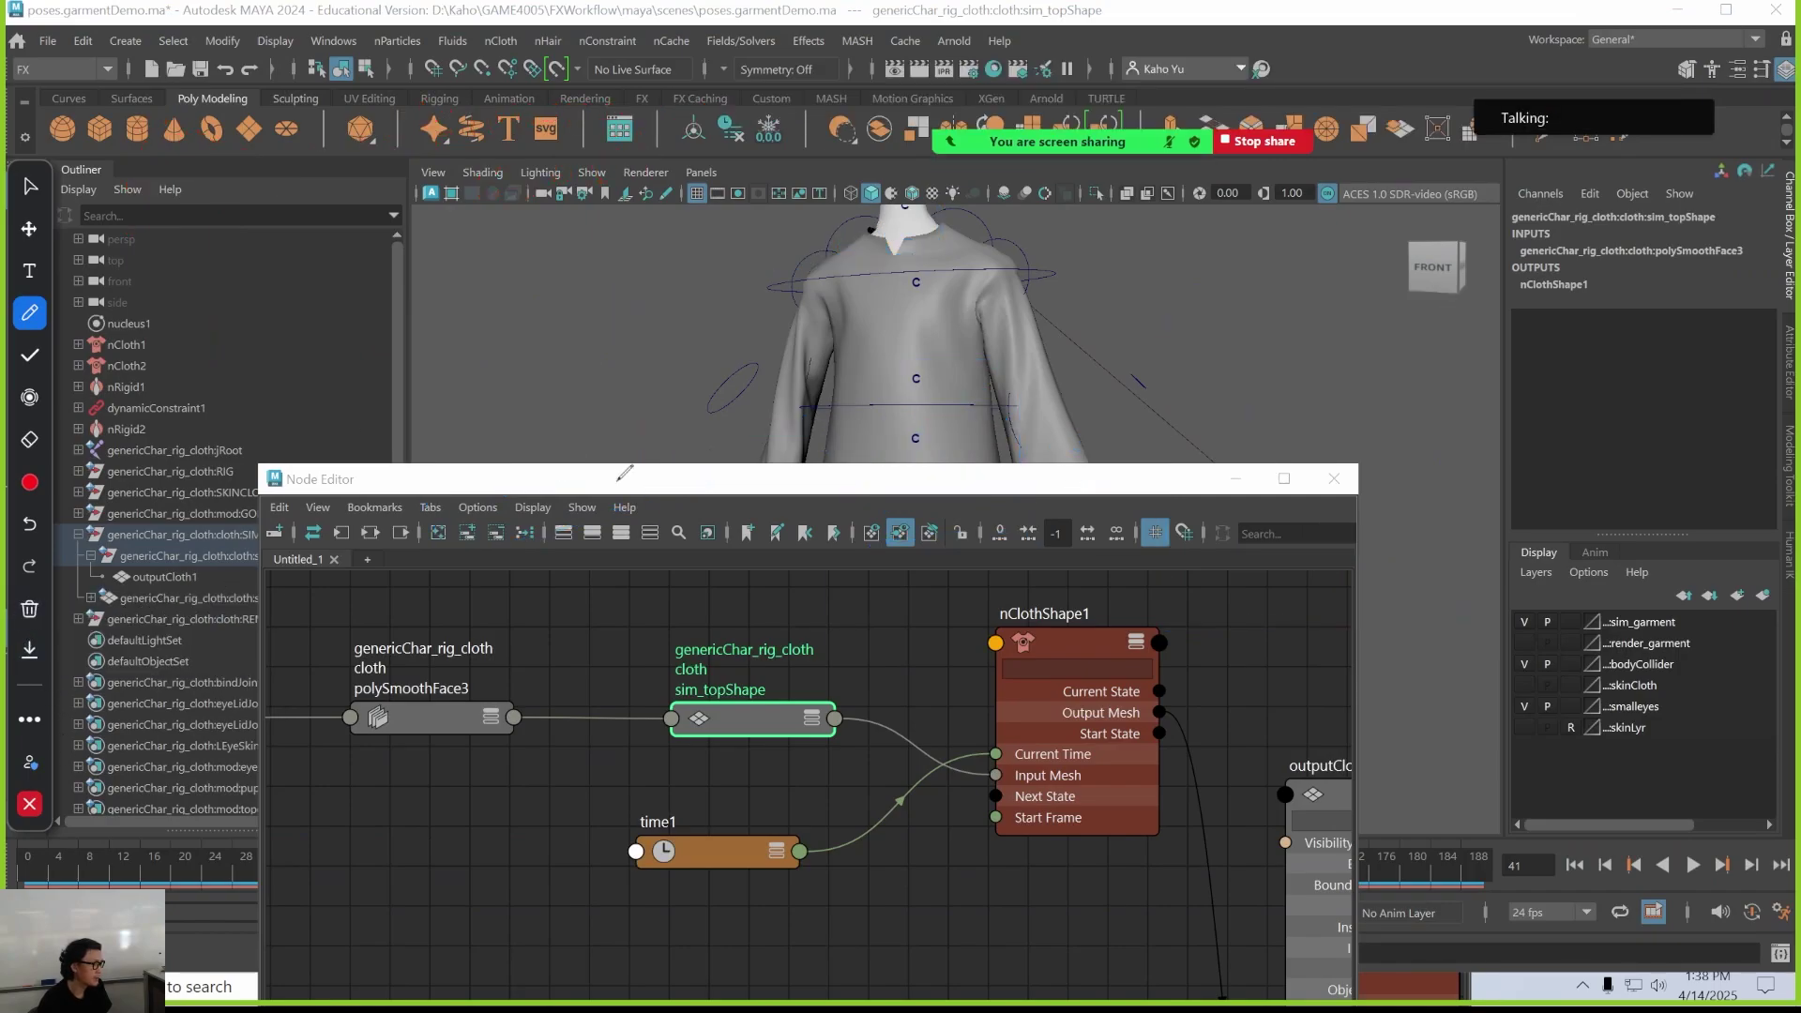
pyautogui.click(29, 186)
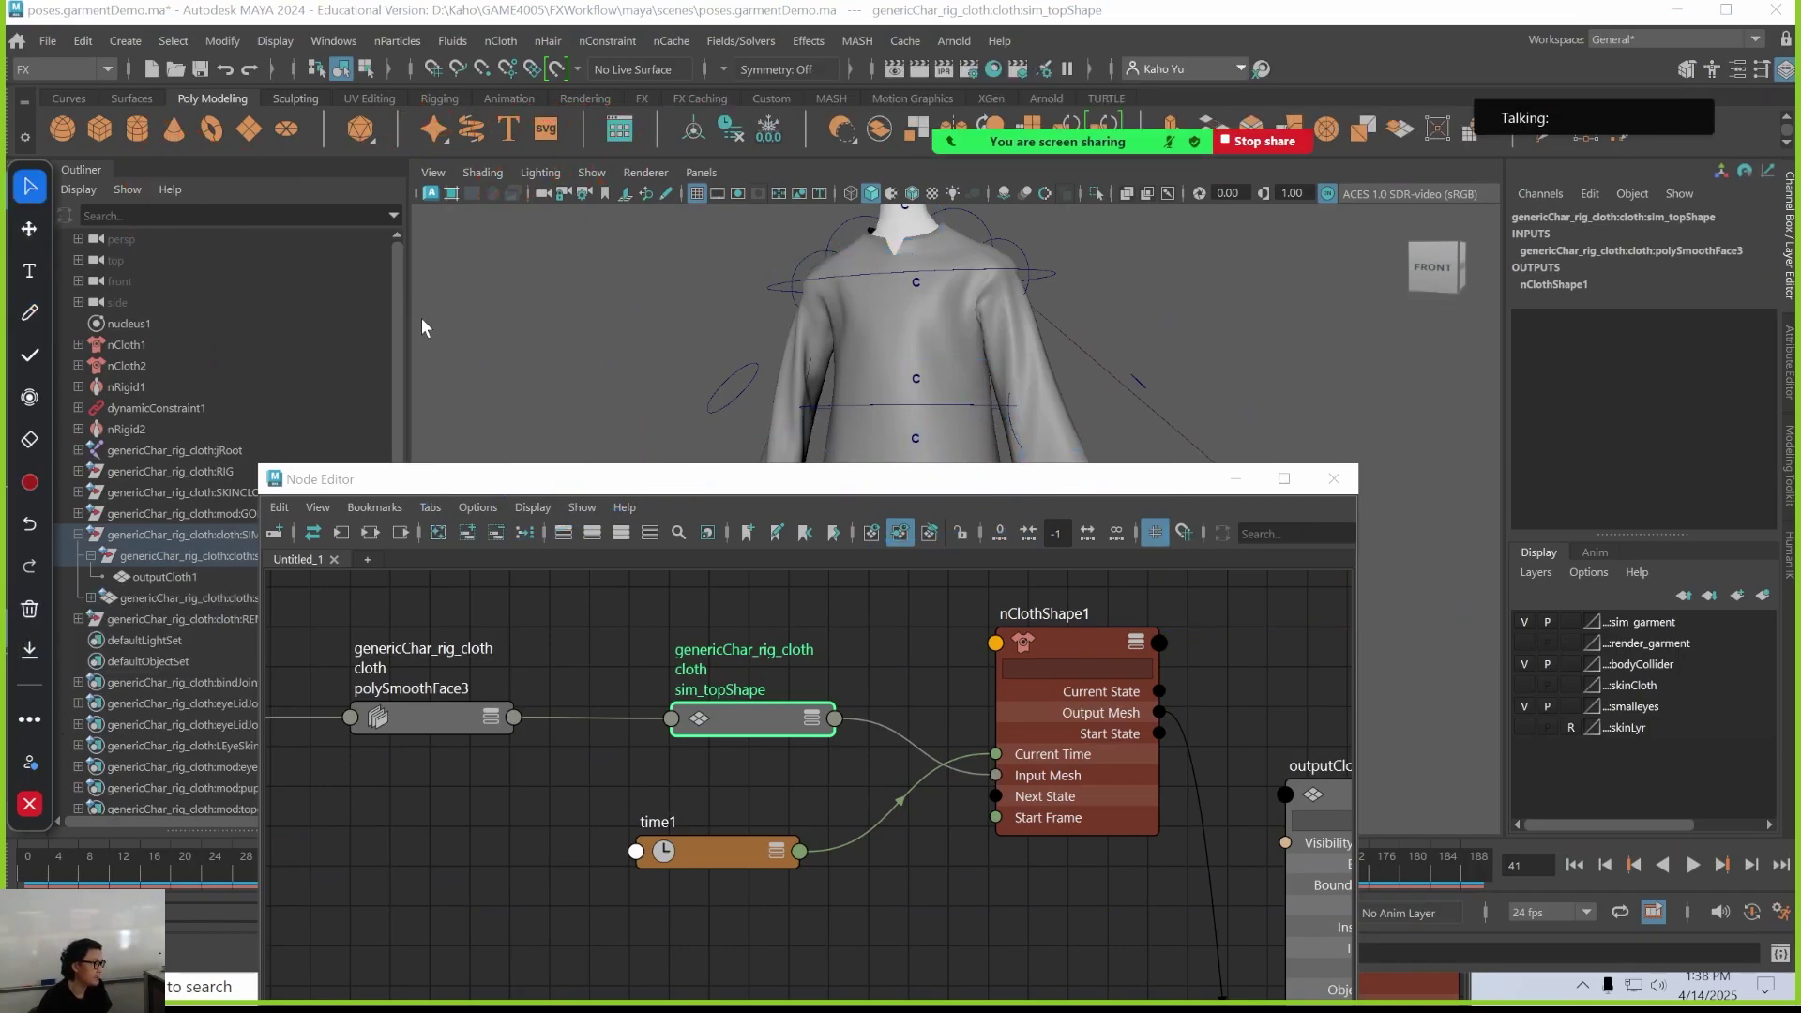
# Move the Node Editor lower, show the skinCloth layer instead of sim_garment, and select the skin_top shirt in the viewport
pyautogui.click(759, 482)
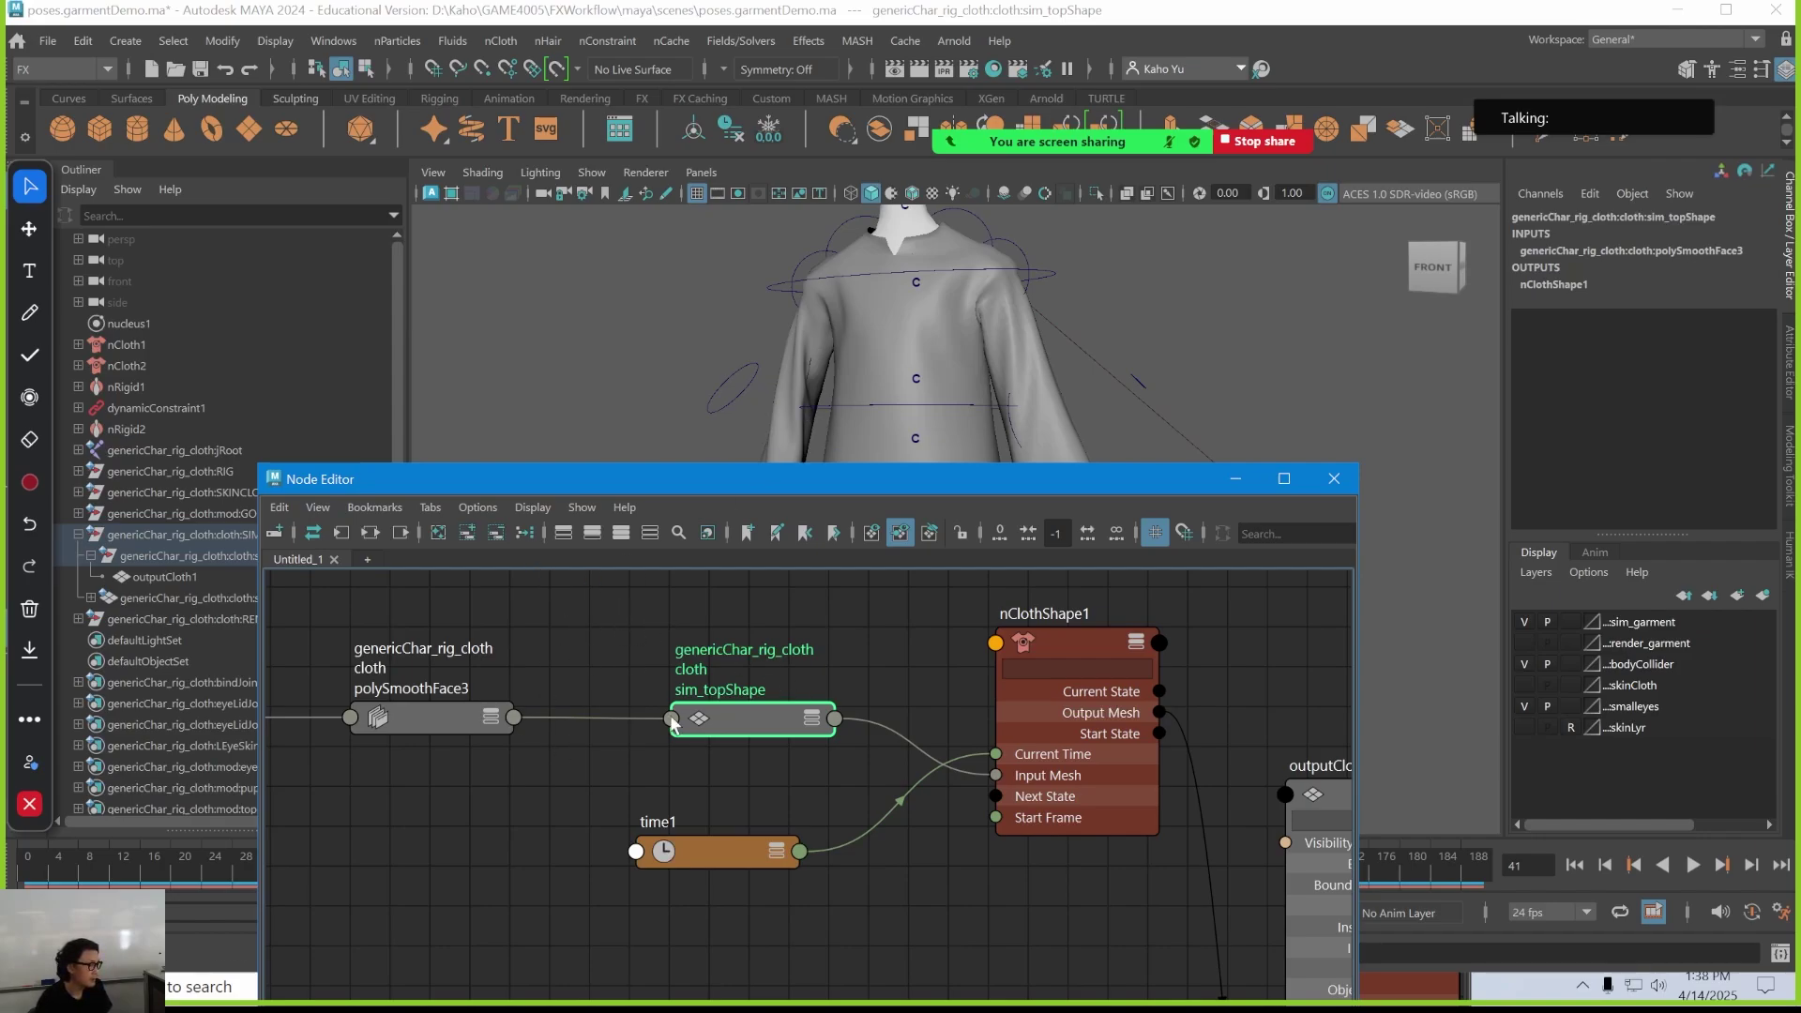
pyautogui.moveTo(486, 482); pyautogui.dragTo(589, 543)
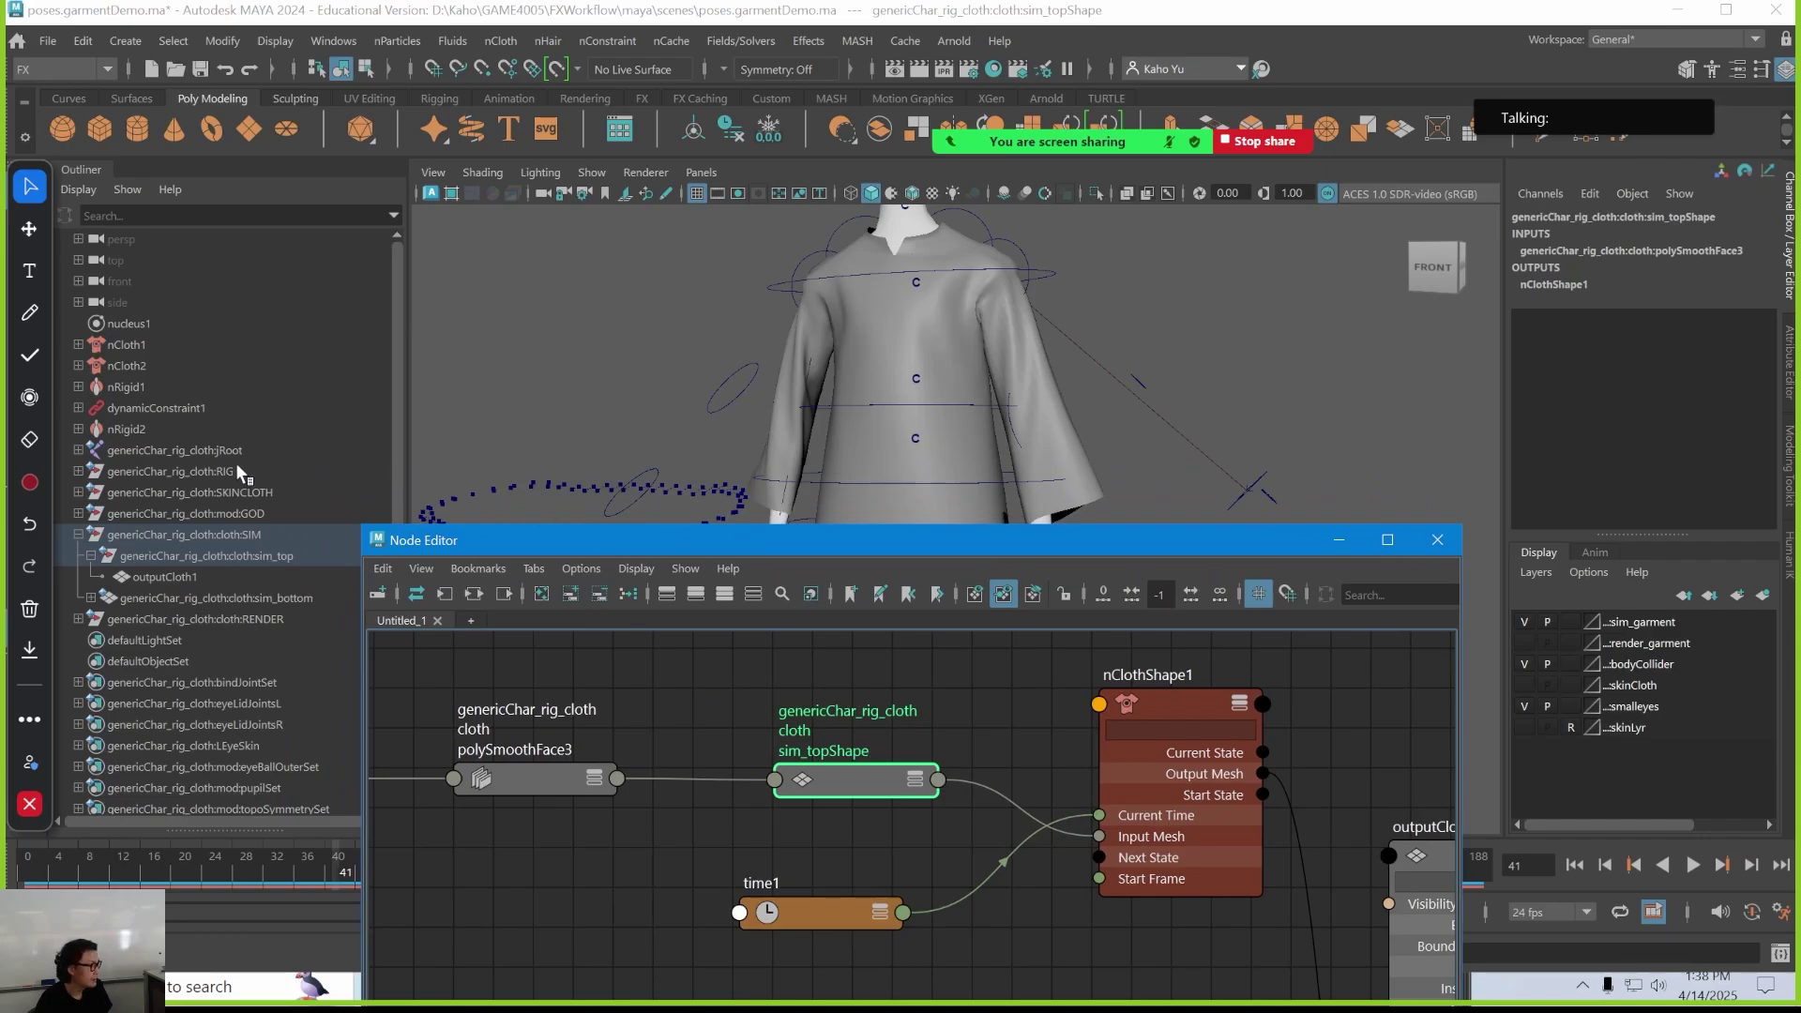
pyautogui.click(1521, 624)
pyautogui.click(1521, 622)
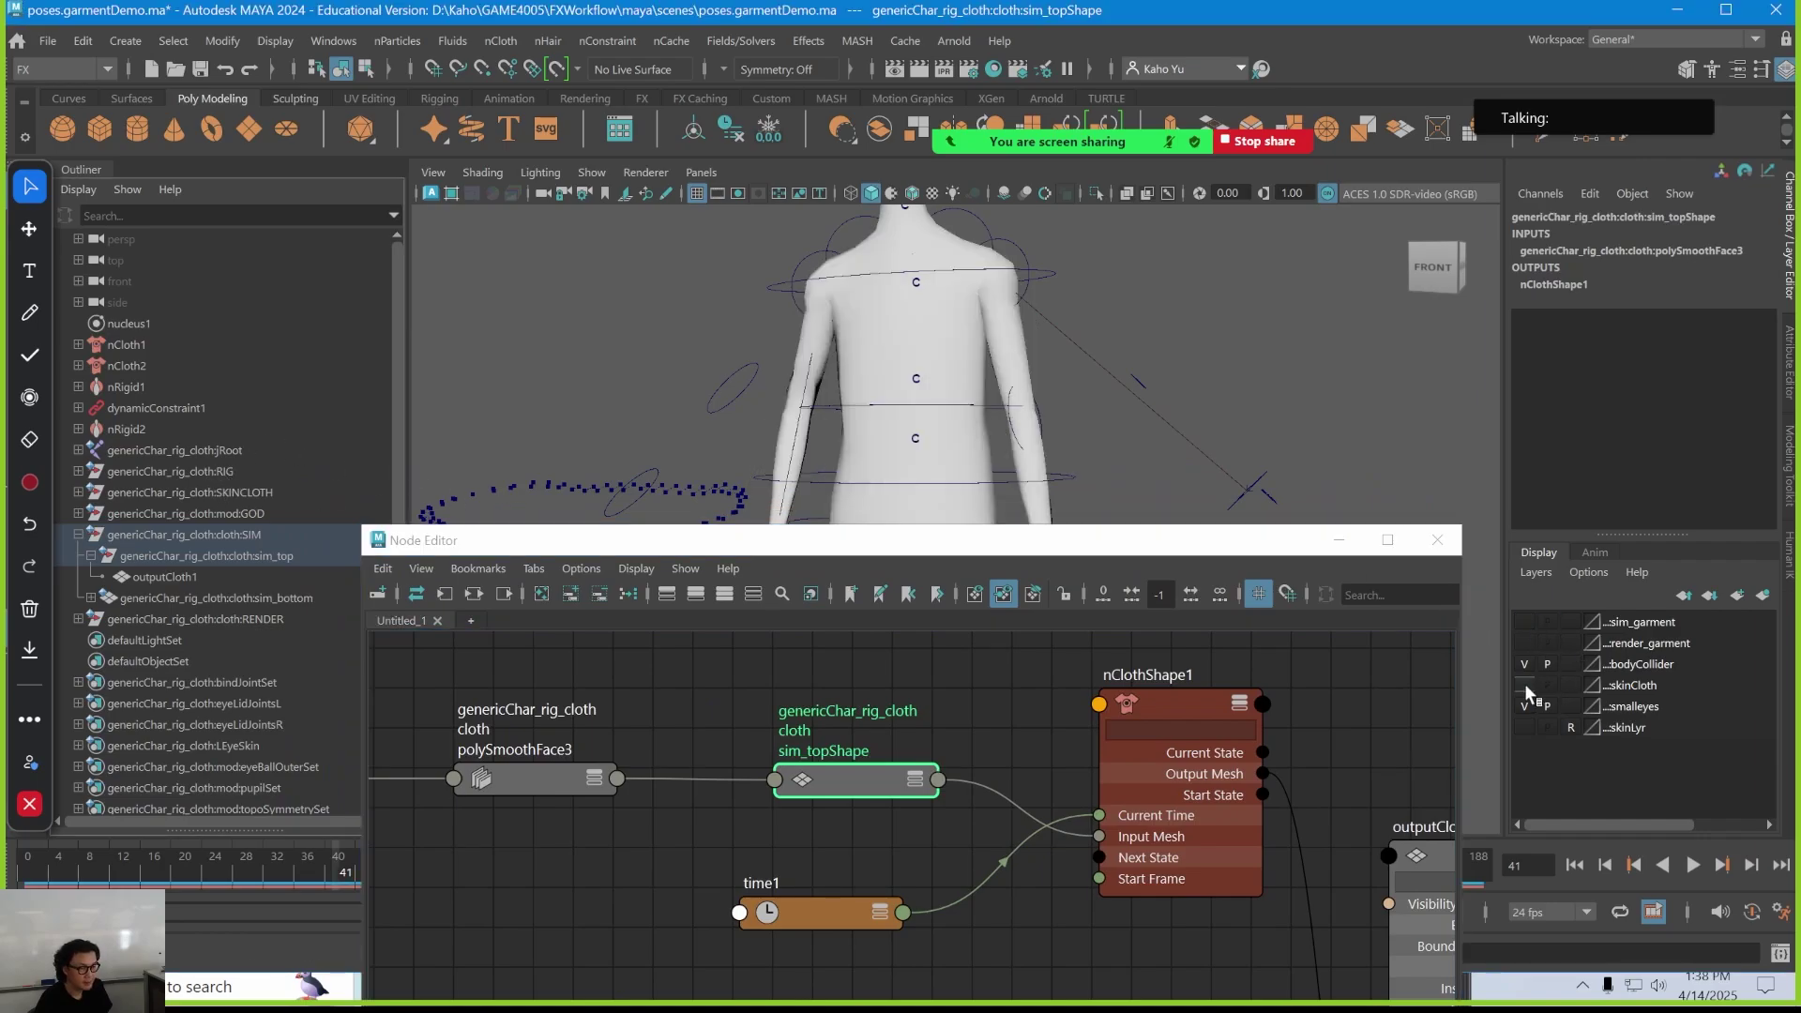
pyautogui.click(1522, 684)
pyautogui.click(1039, 376)
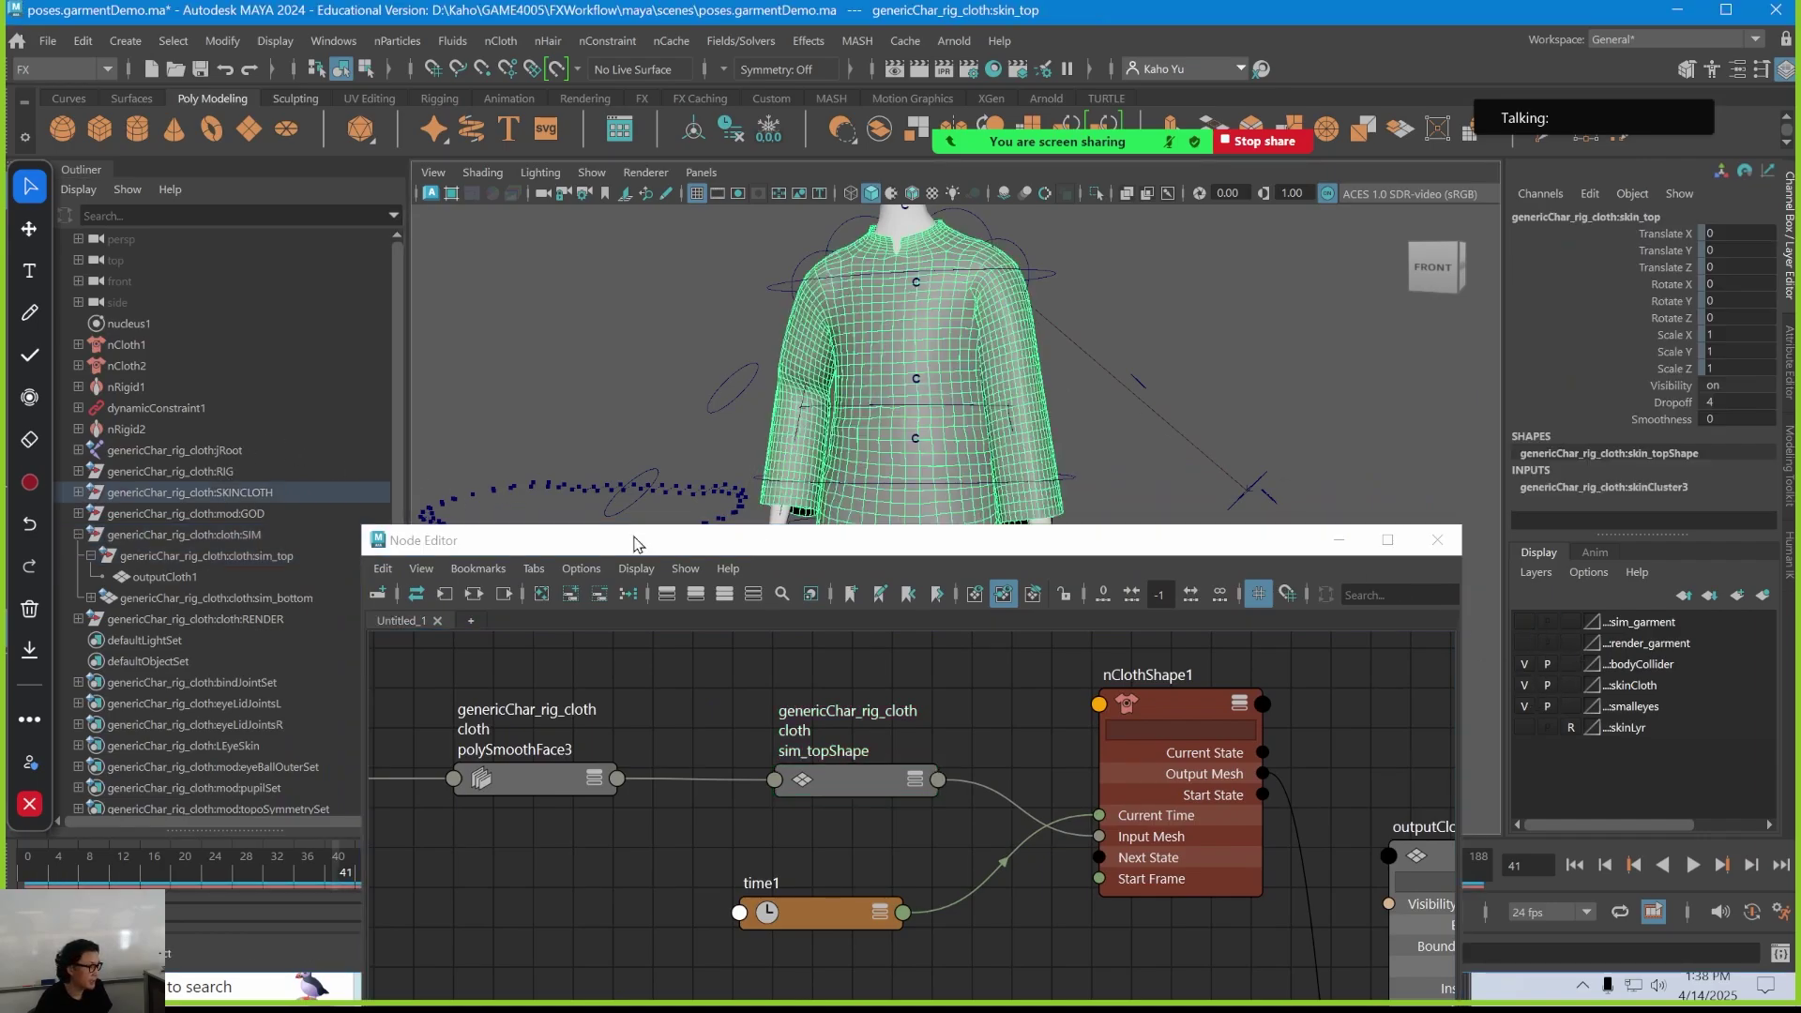
# Select skin_topShape under the SKINCLOTH group and add it to the existing Node Editor graph
pyautogui.click(79, 493)
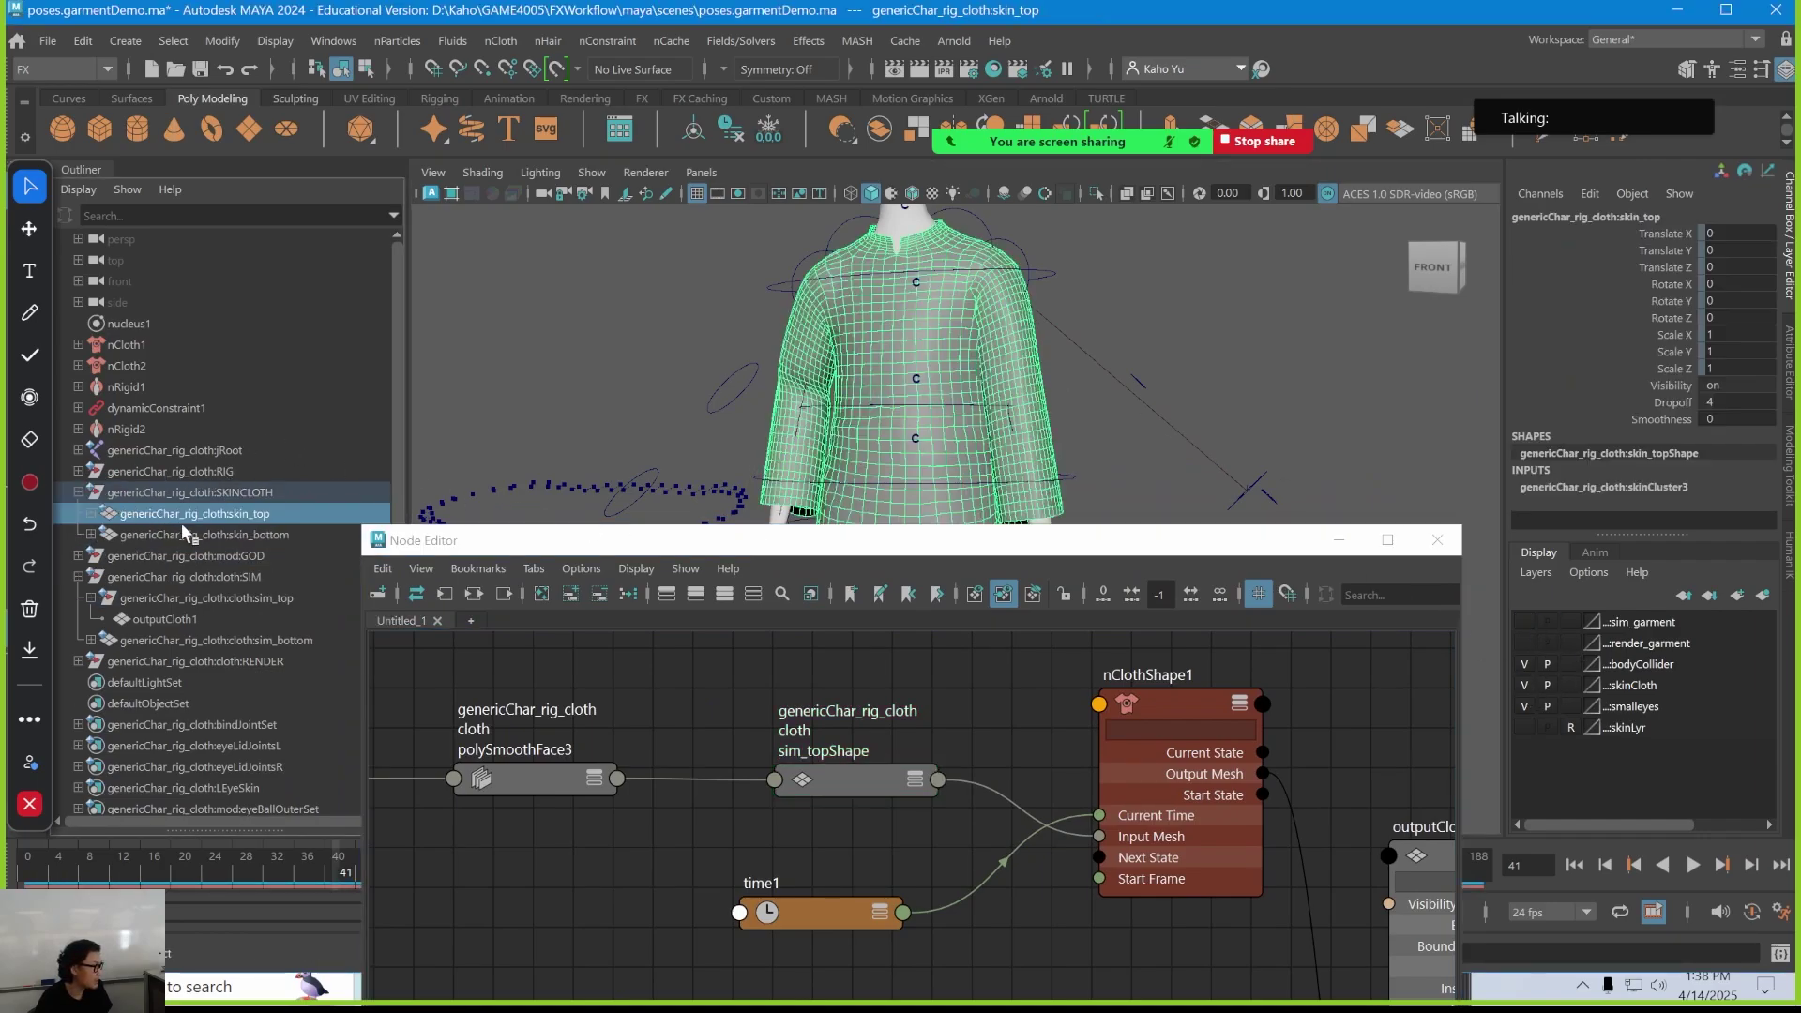
pyautogui.click(91, 513)
pyautogui.click(187, 534)
pyautogui.moveTo(661, 549); pyautogui.dragTo(646, 348)
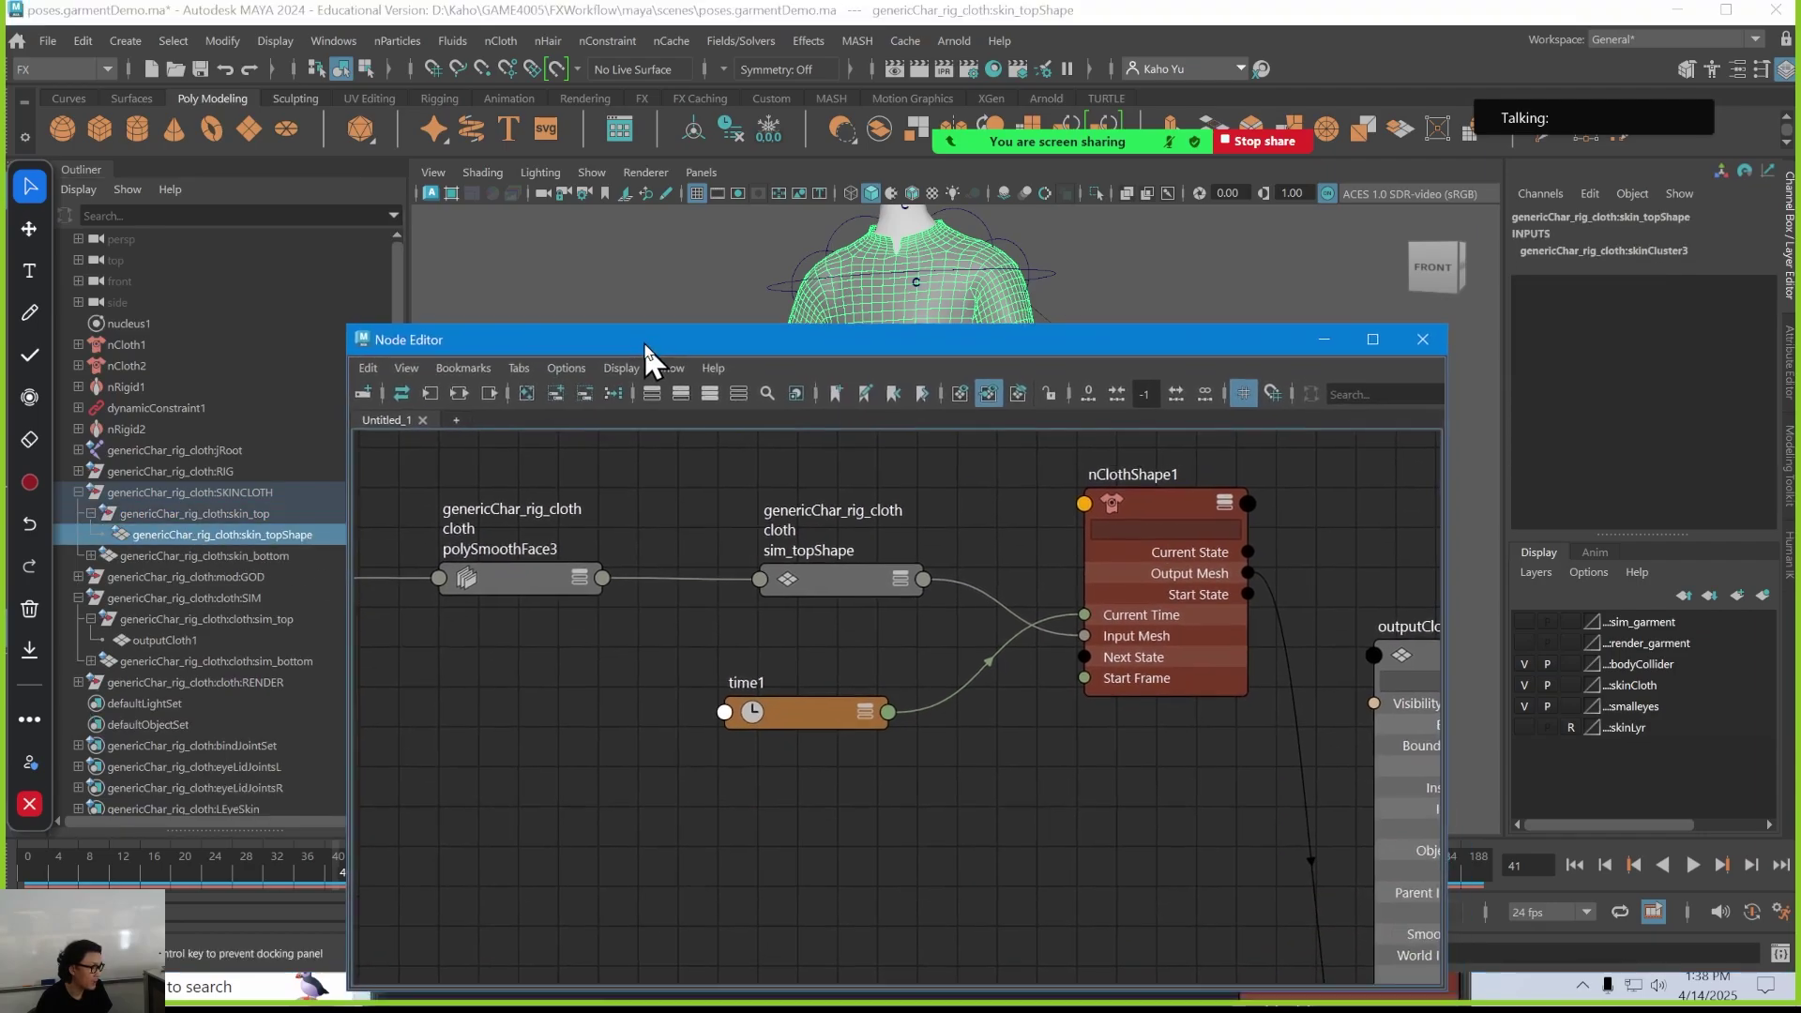
pyautogui.click(556, 394)
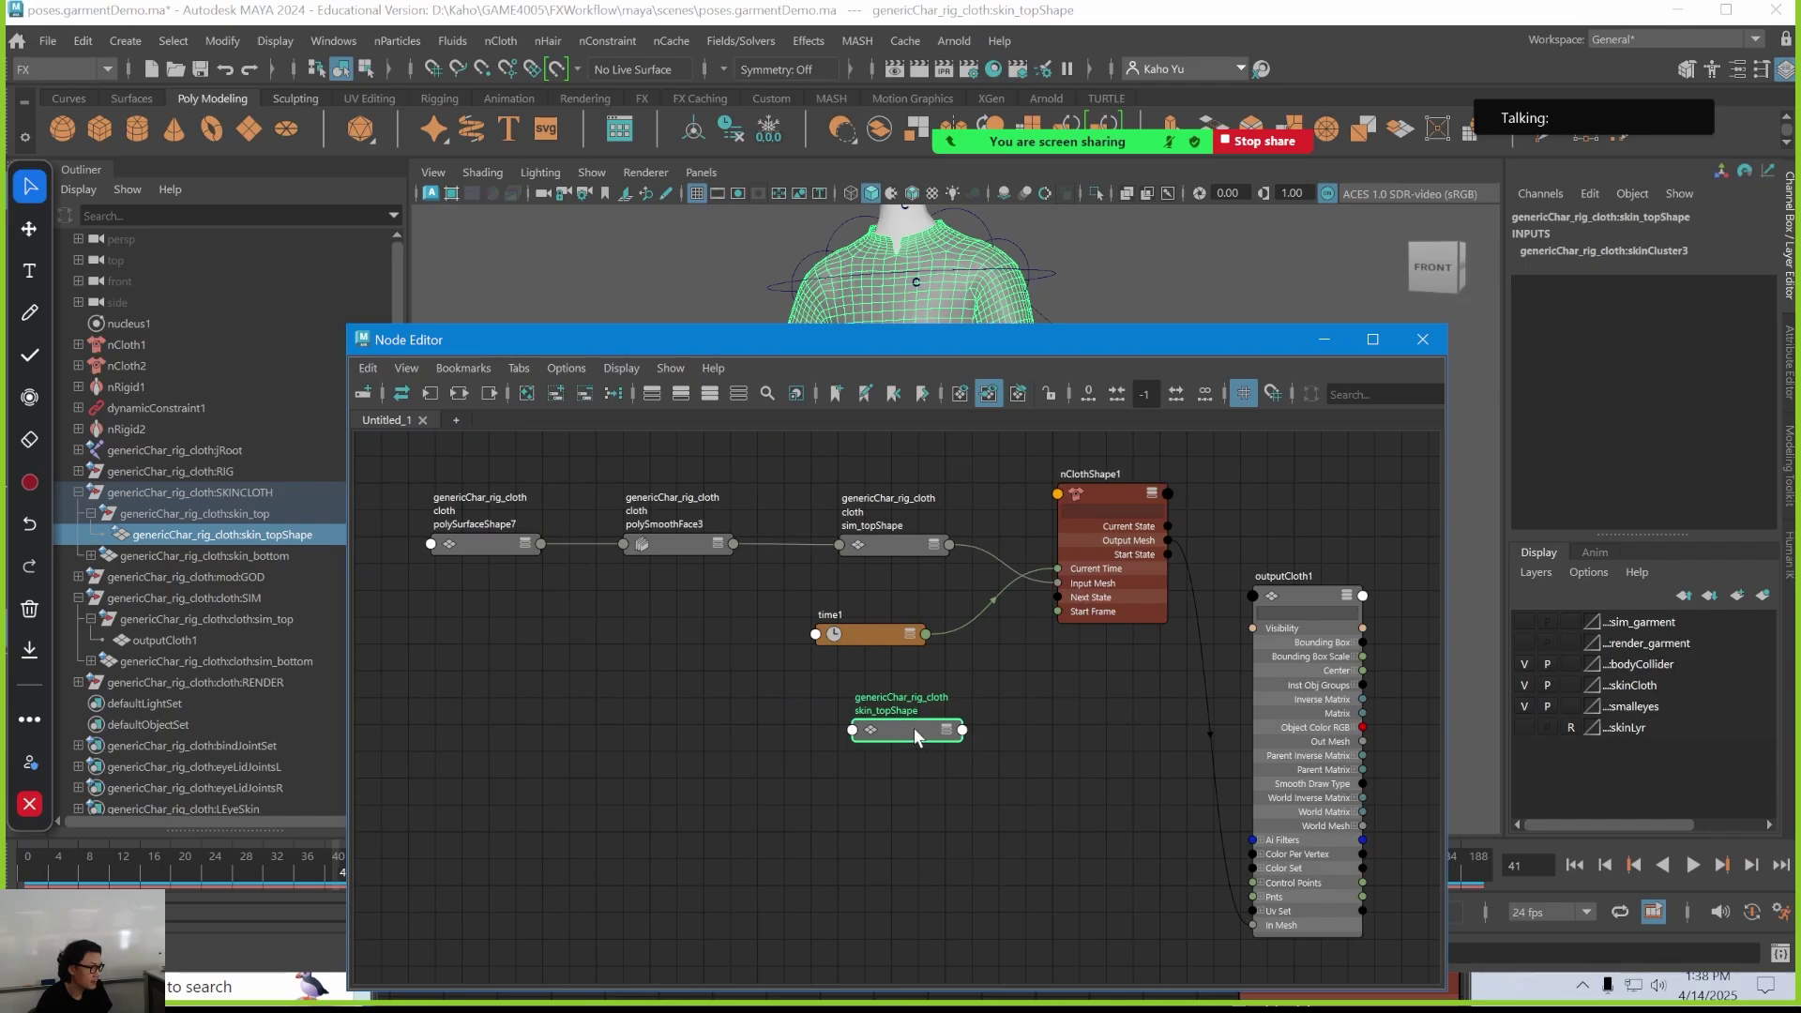
# Rearrange the graph by shifting skin_topShape, nClothShape1 and sim_topShape slightly and moving time1 above the nCloth node
pyautogui.moveTo(914, 728); pyautogui.dragTo(853, 733)
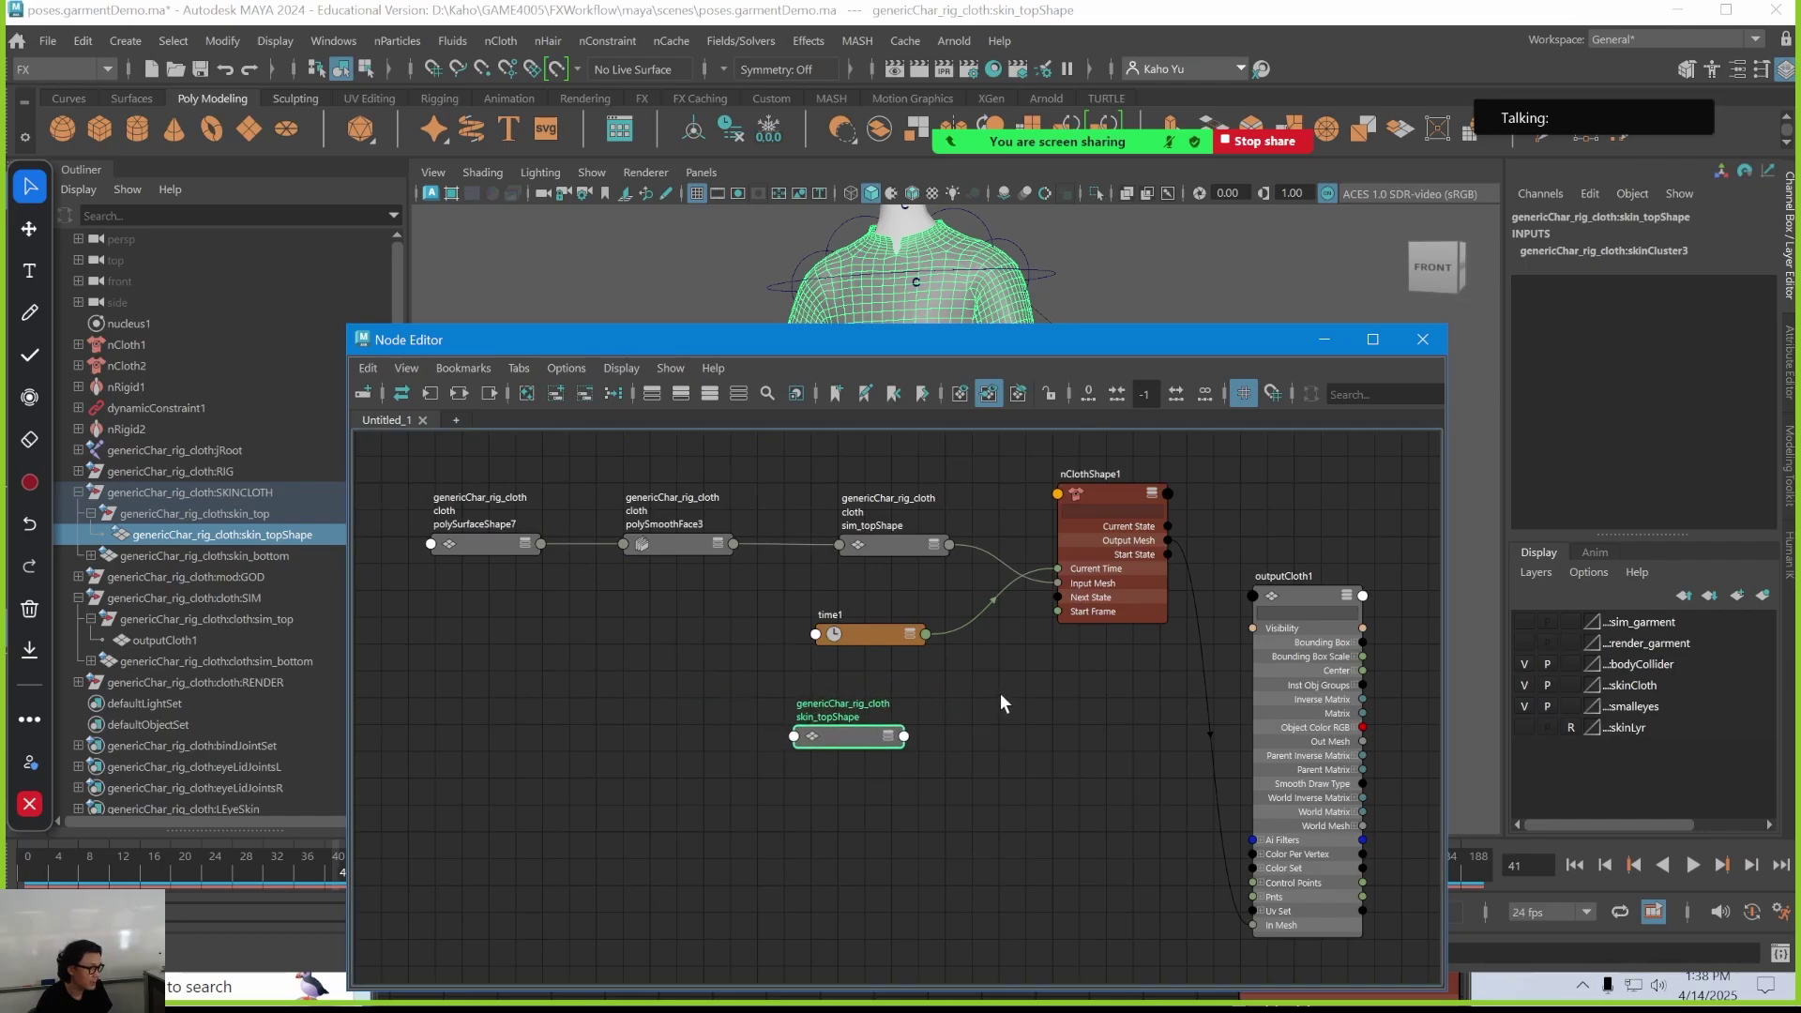
pyautogui.moveTo(1120, 504); pyautogui.dragTo(1115, 542)
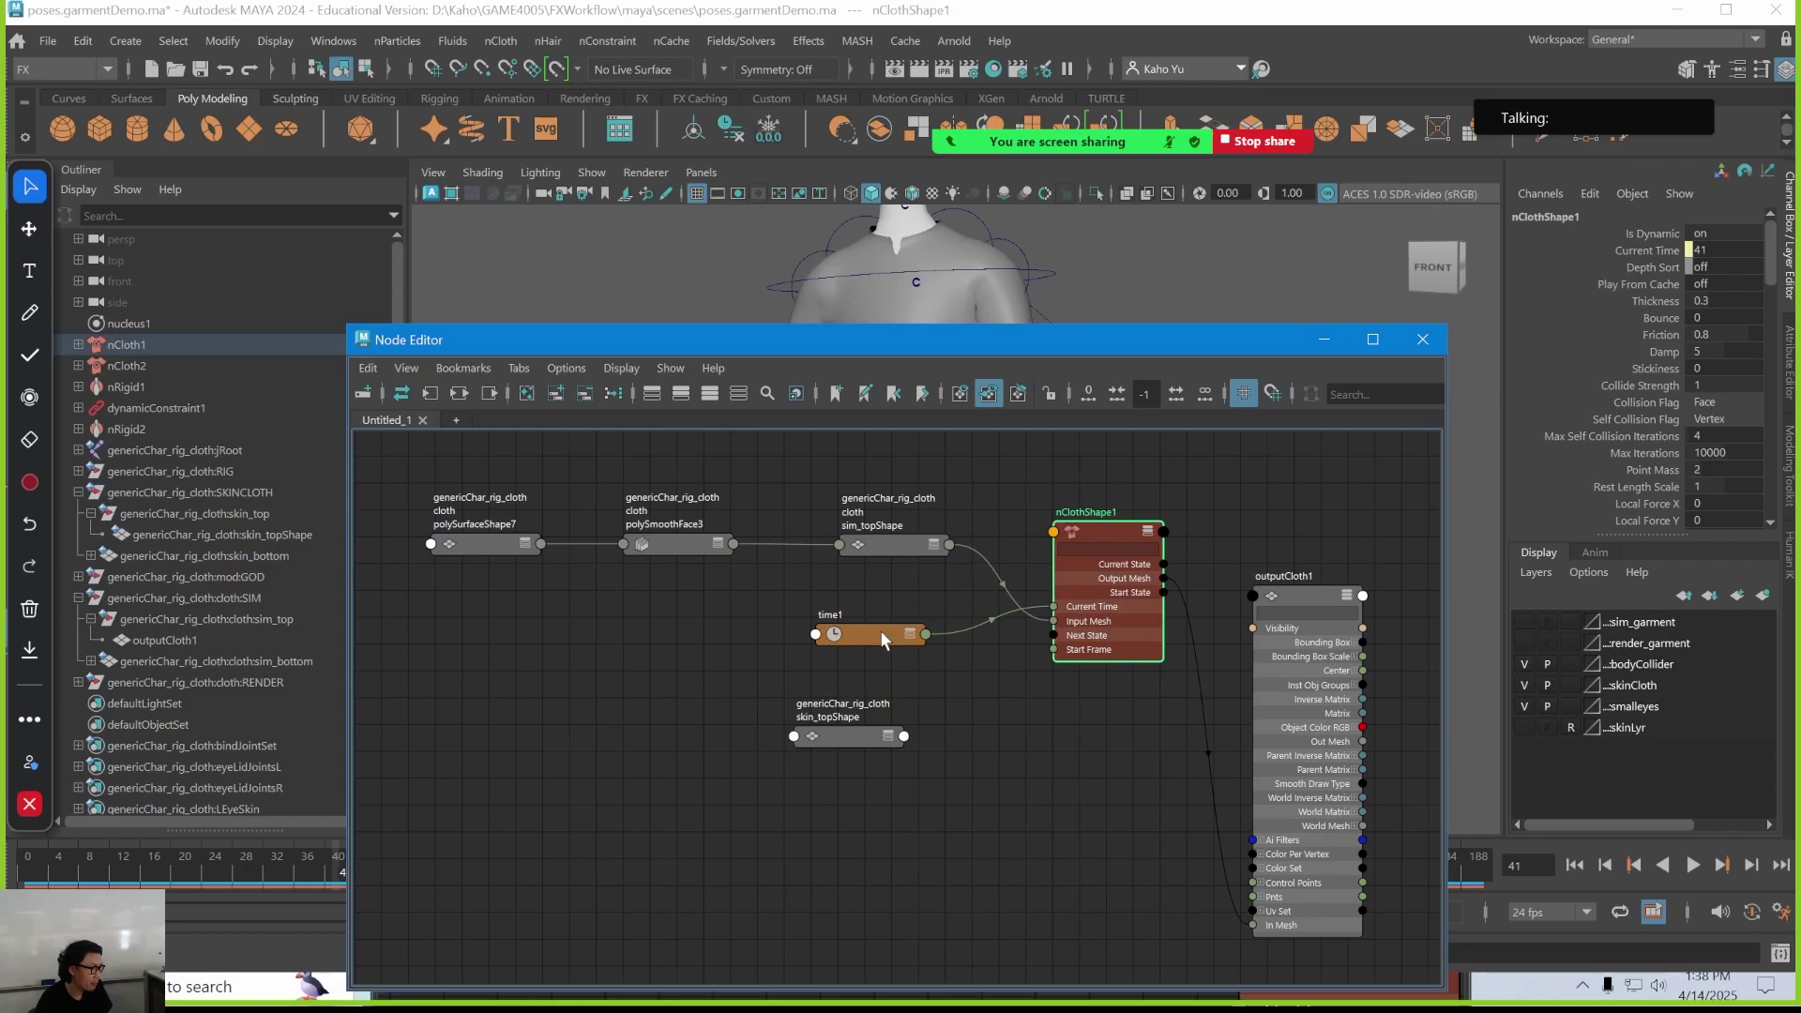
pyautogui.moveTo(880, 628); pyautogui.dragTo(1030, 452)
pyautogui.moveTo(893, 548); pyautogui.dragTo(892, 566)
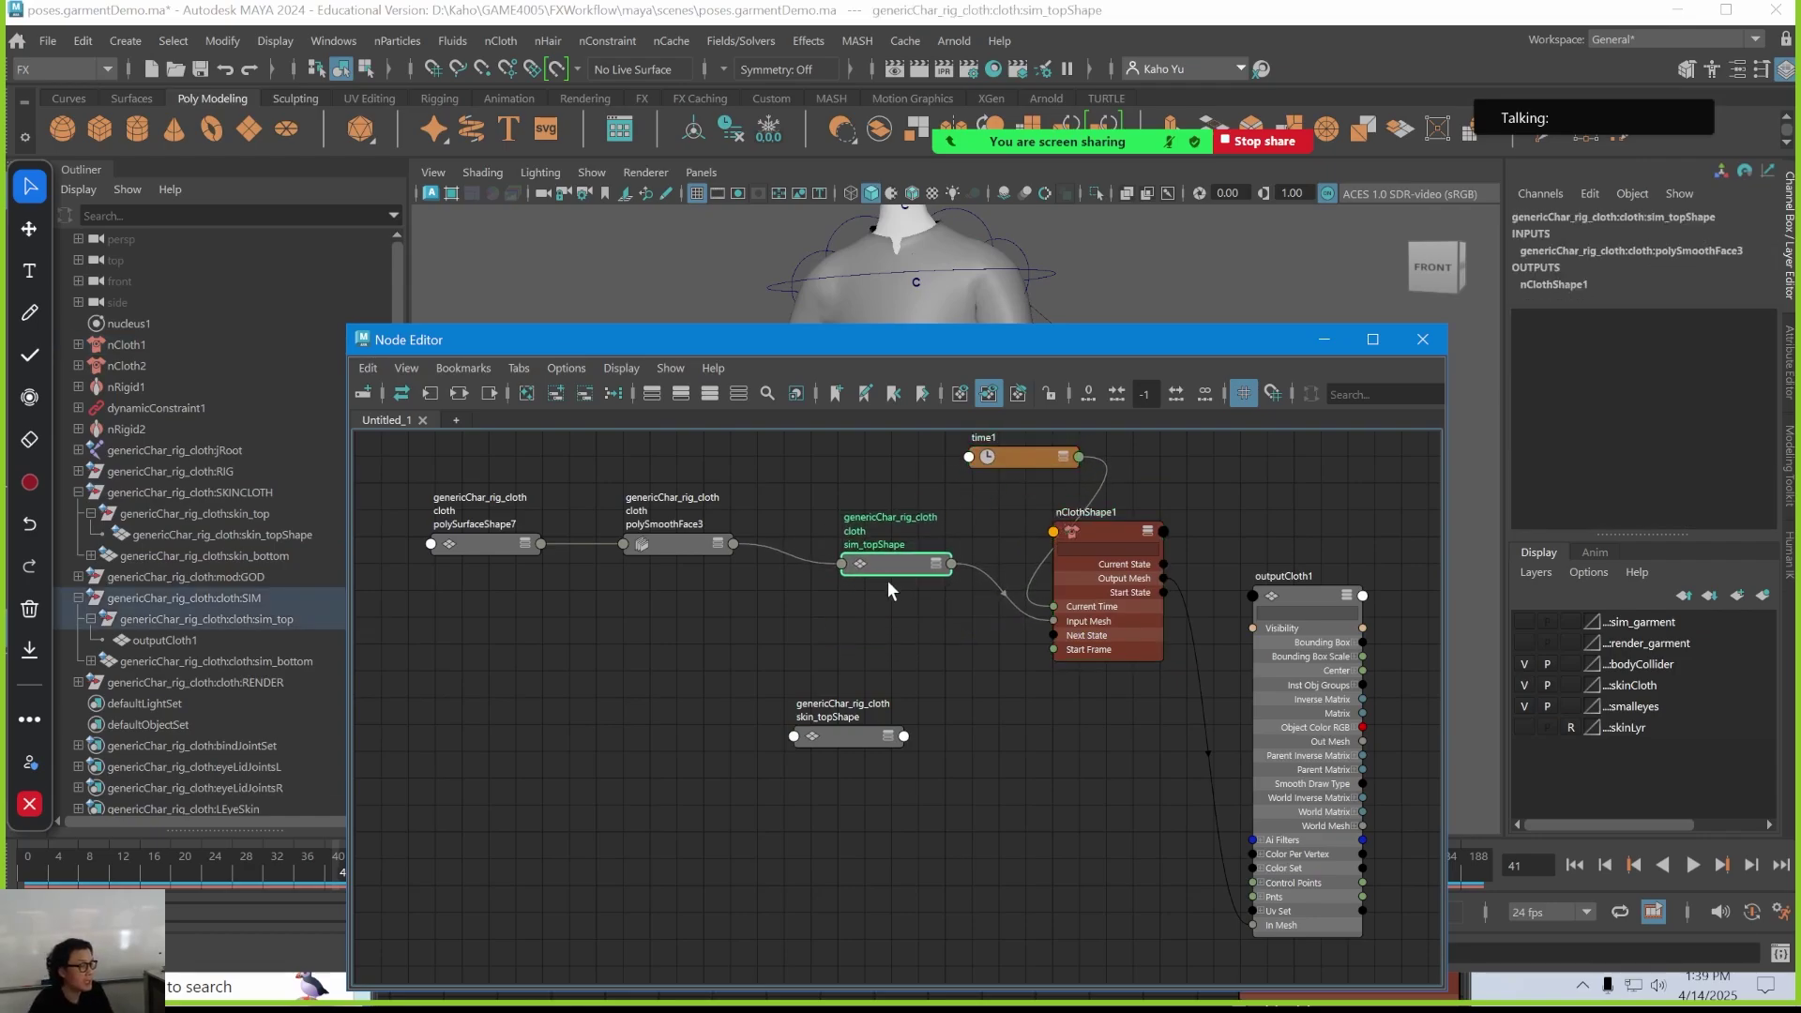
# Expand sim_topShape to show its connected attributes, and select skin_topShape while moving it slightly in the graph
pyautogui.scroll(3, 914, 577)
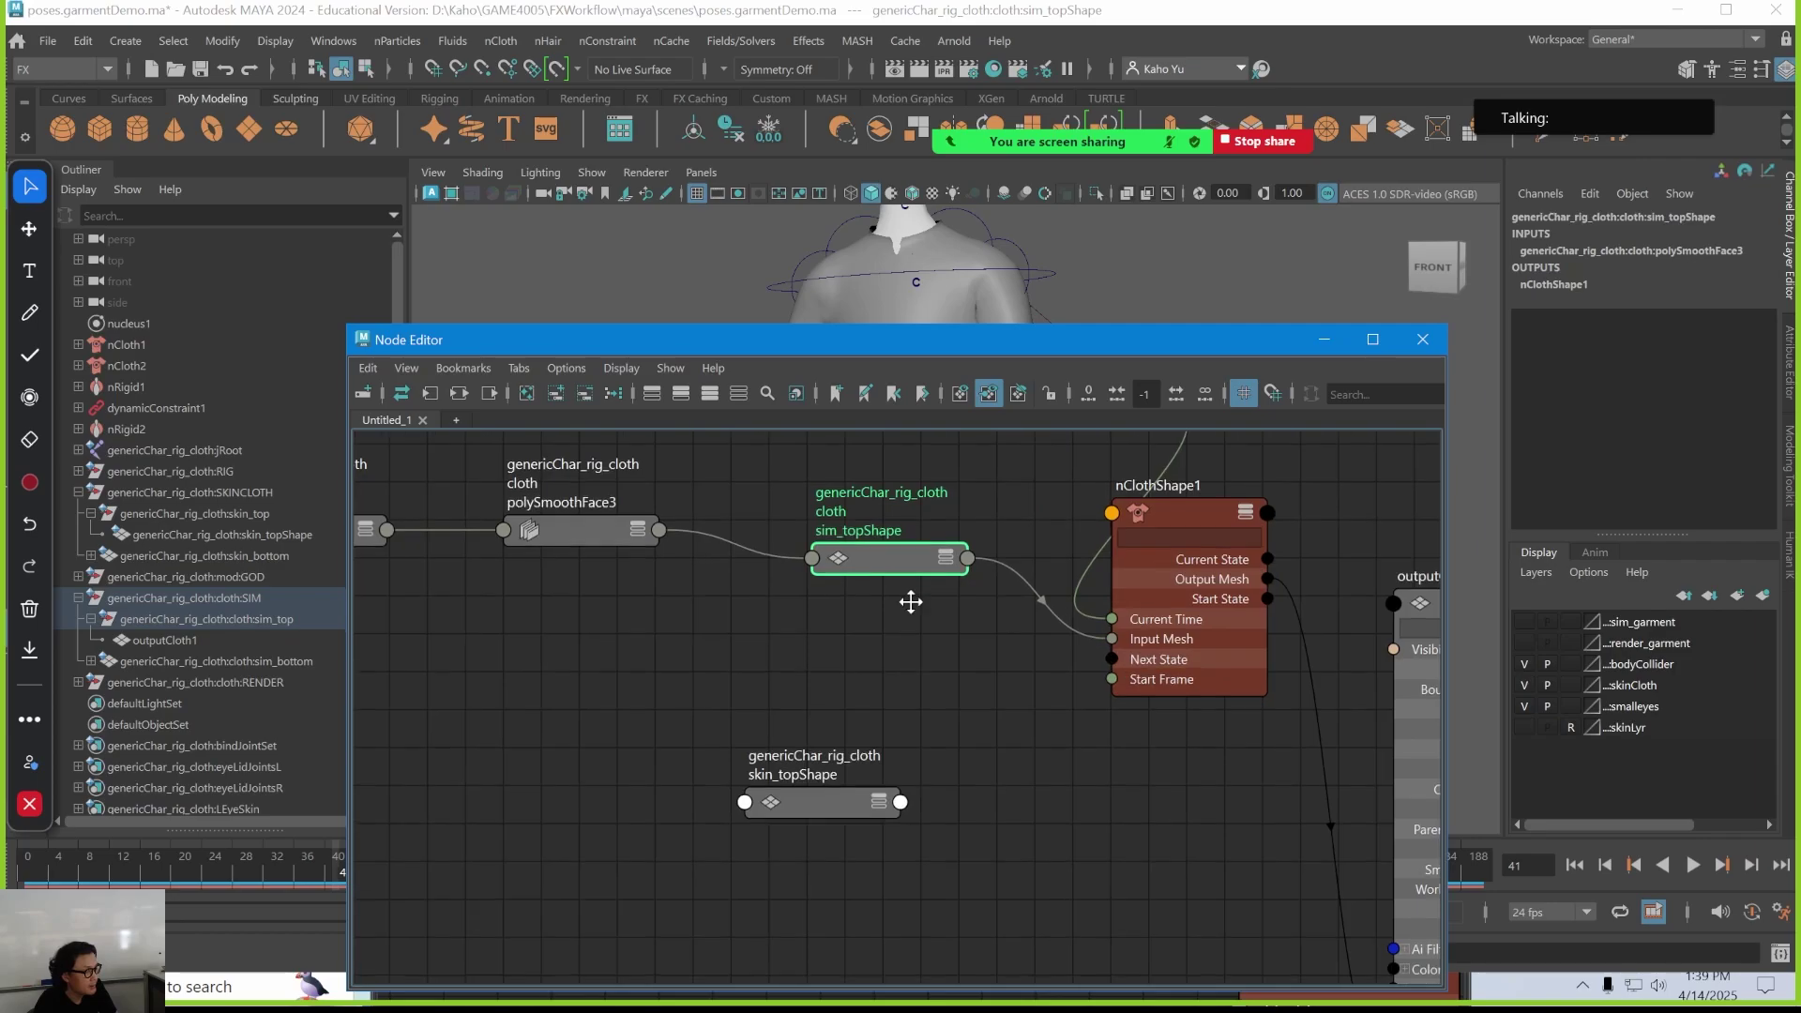
pyautogui.click(926, 569)
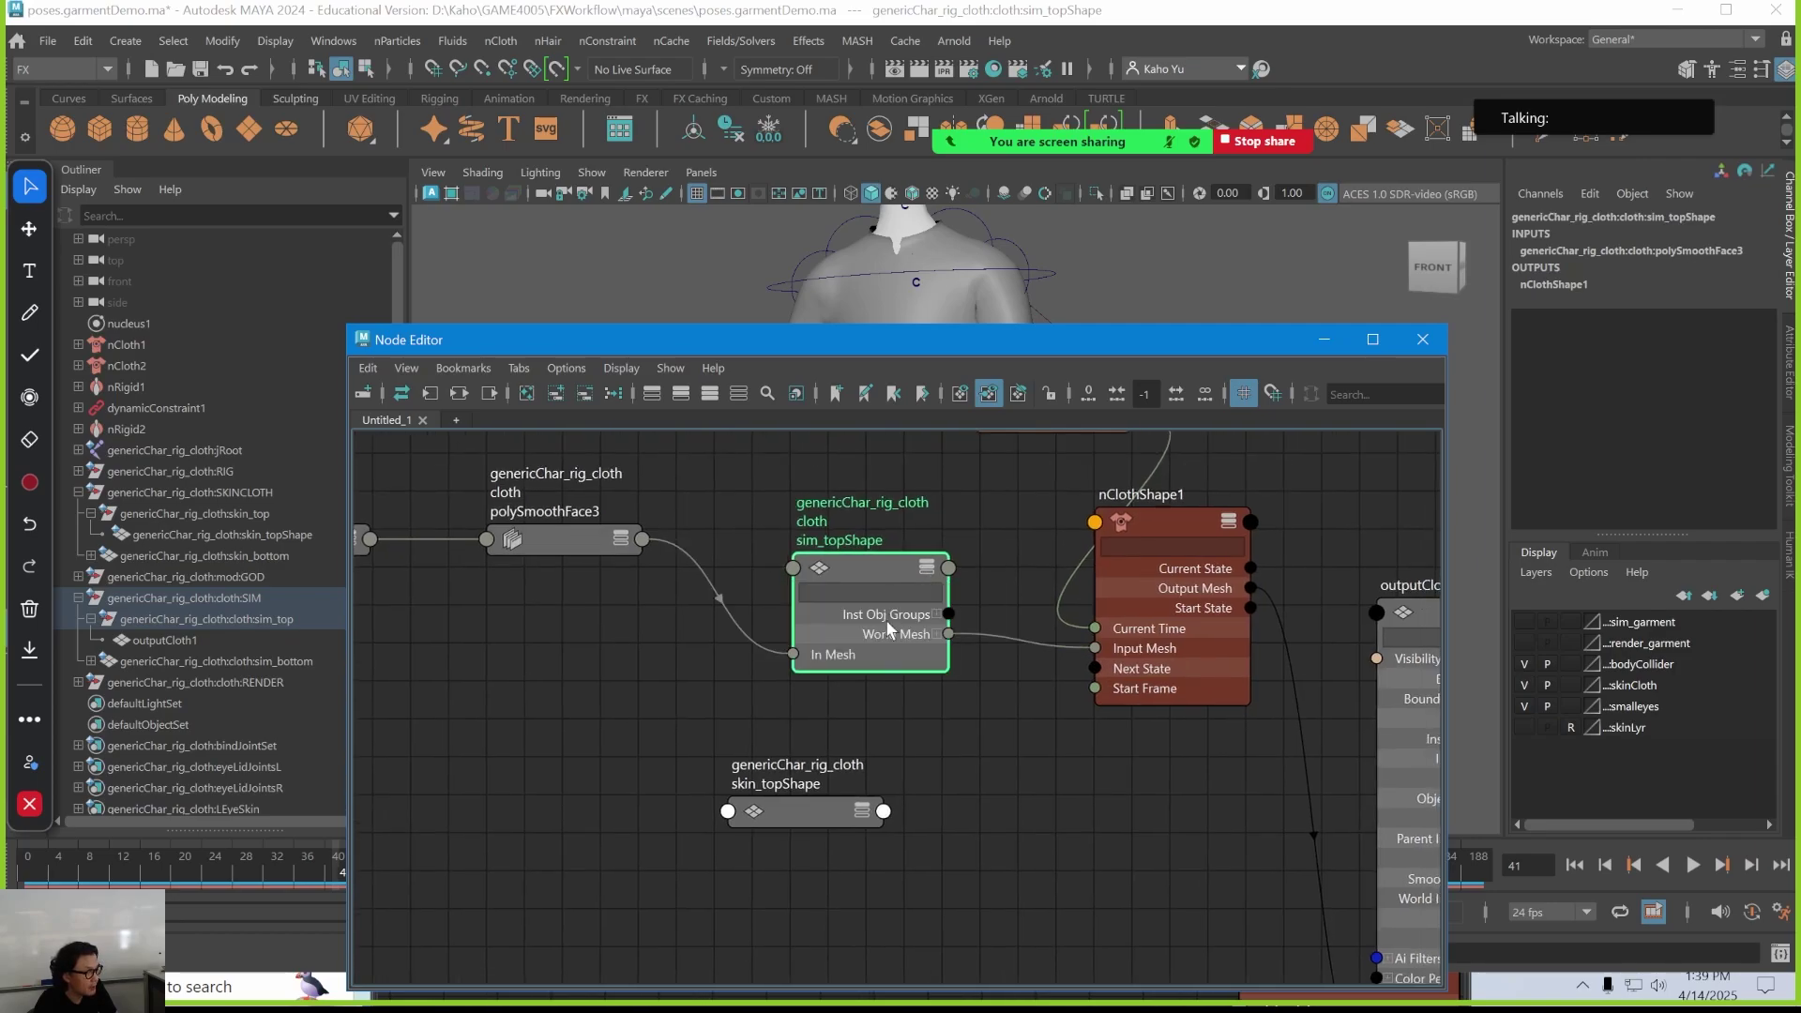
pyautogui.click(816, 812)
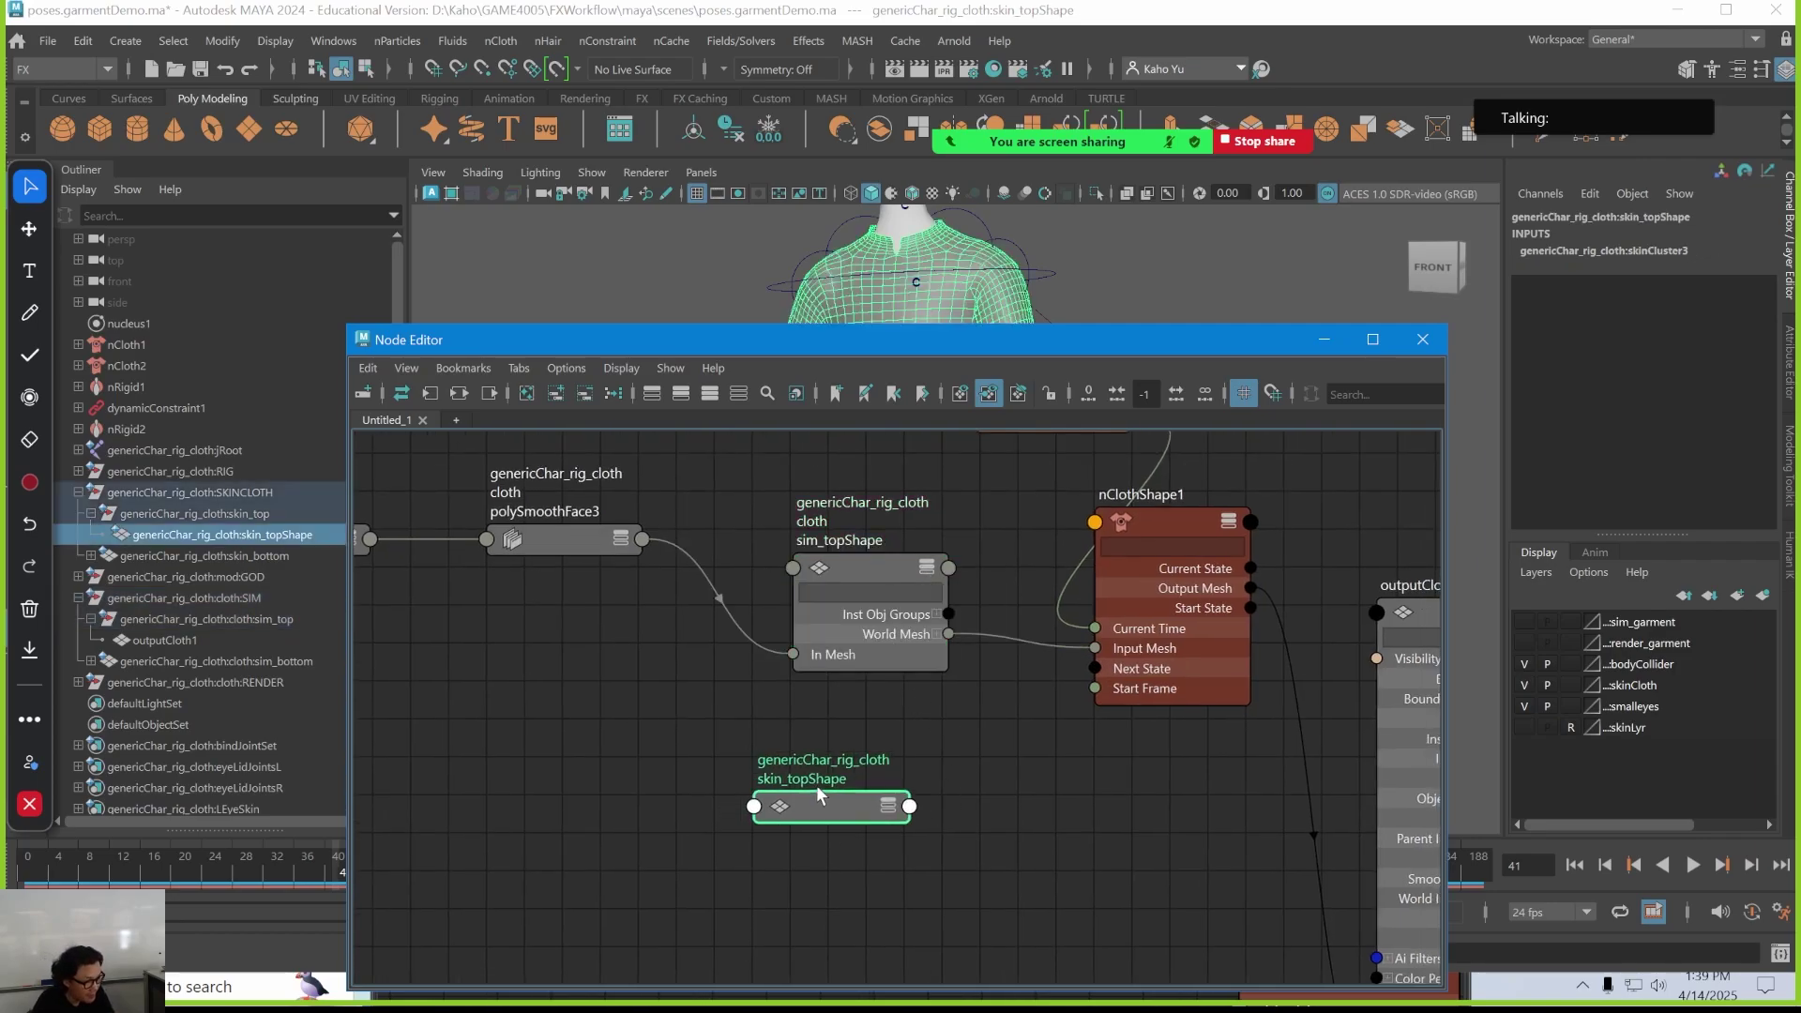
# Move skin_topShape below polySmoothFace3, expand its attributes, and delete the connection from polySmoothFace3 into sim_topShape's In Mesh
pyautogui.moveTo(860, 818); pyautogui.dragTo(618, 663)
pyautogui.click(697, 748)
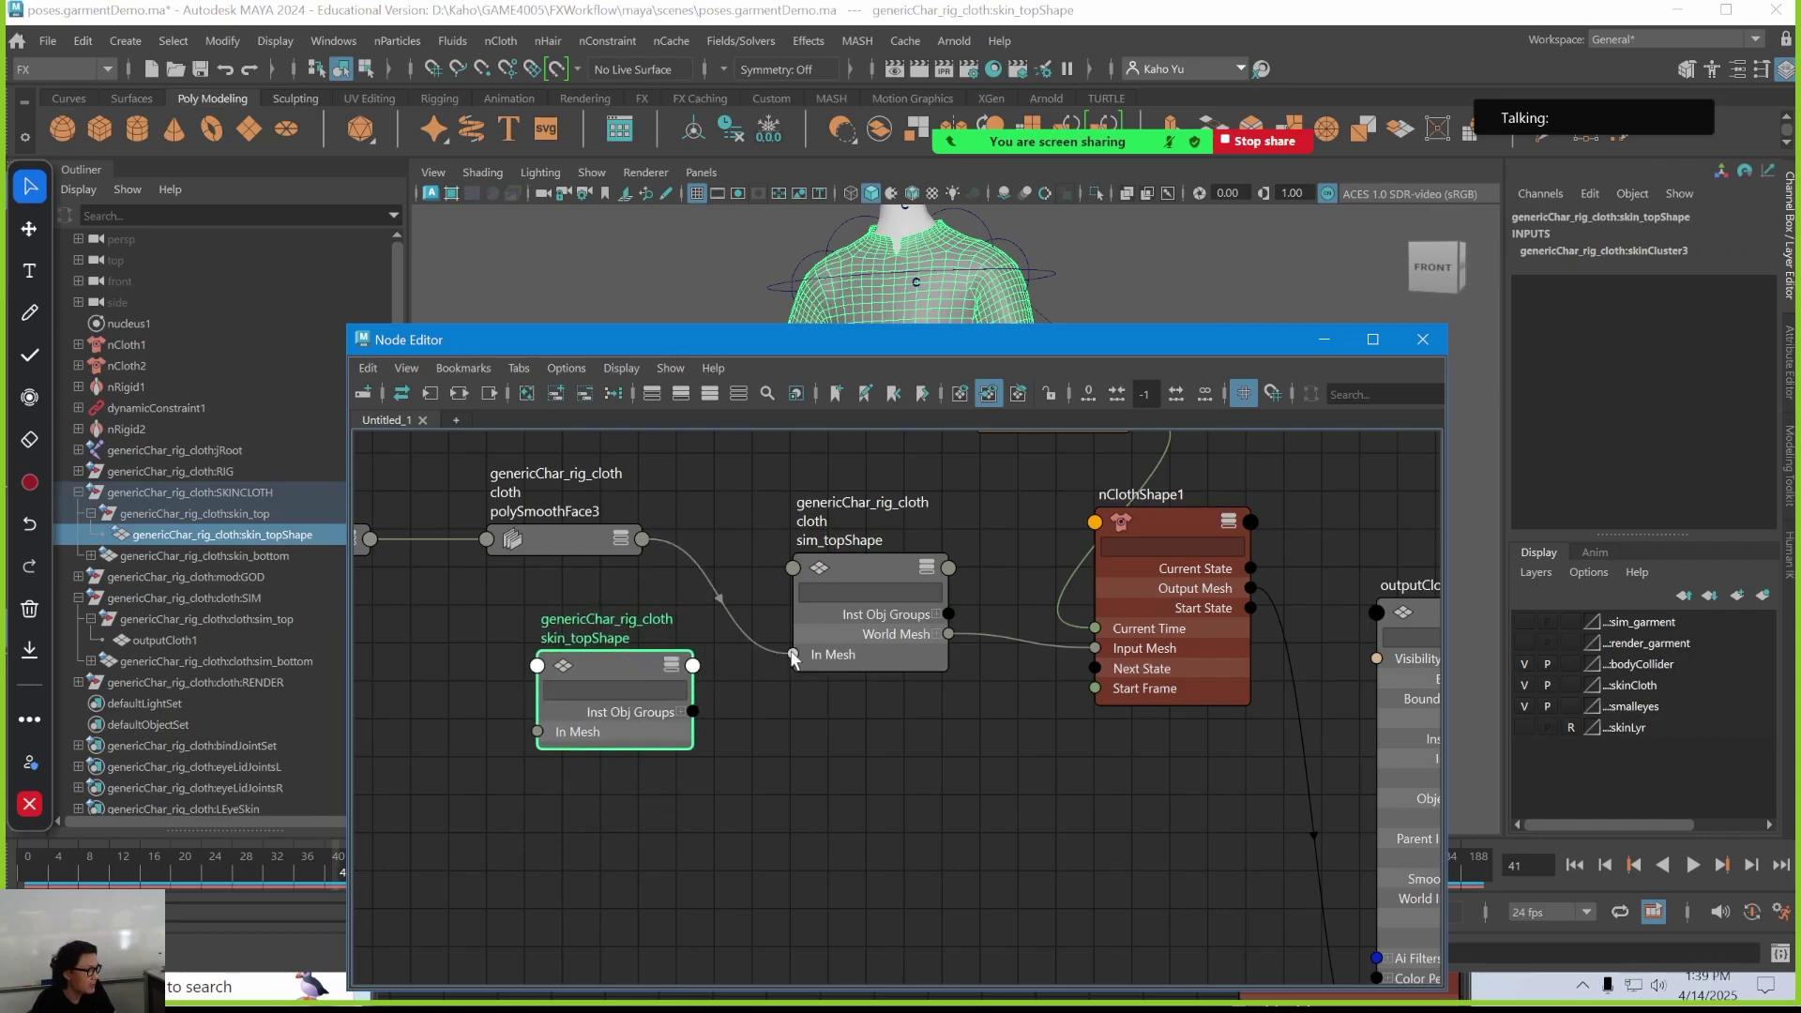
pyautogui.click(720, 600)
pyautogui.press('Delete')
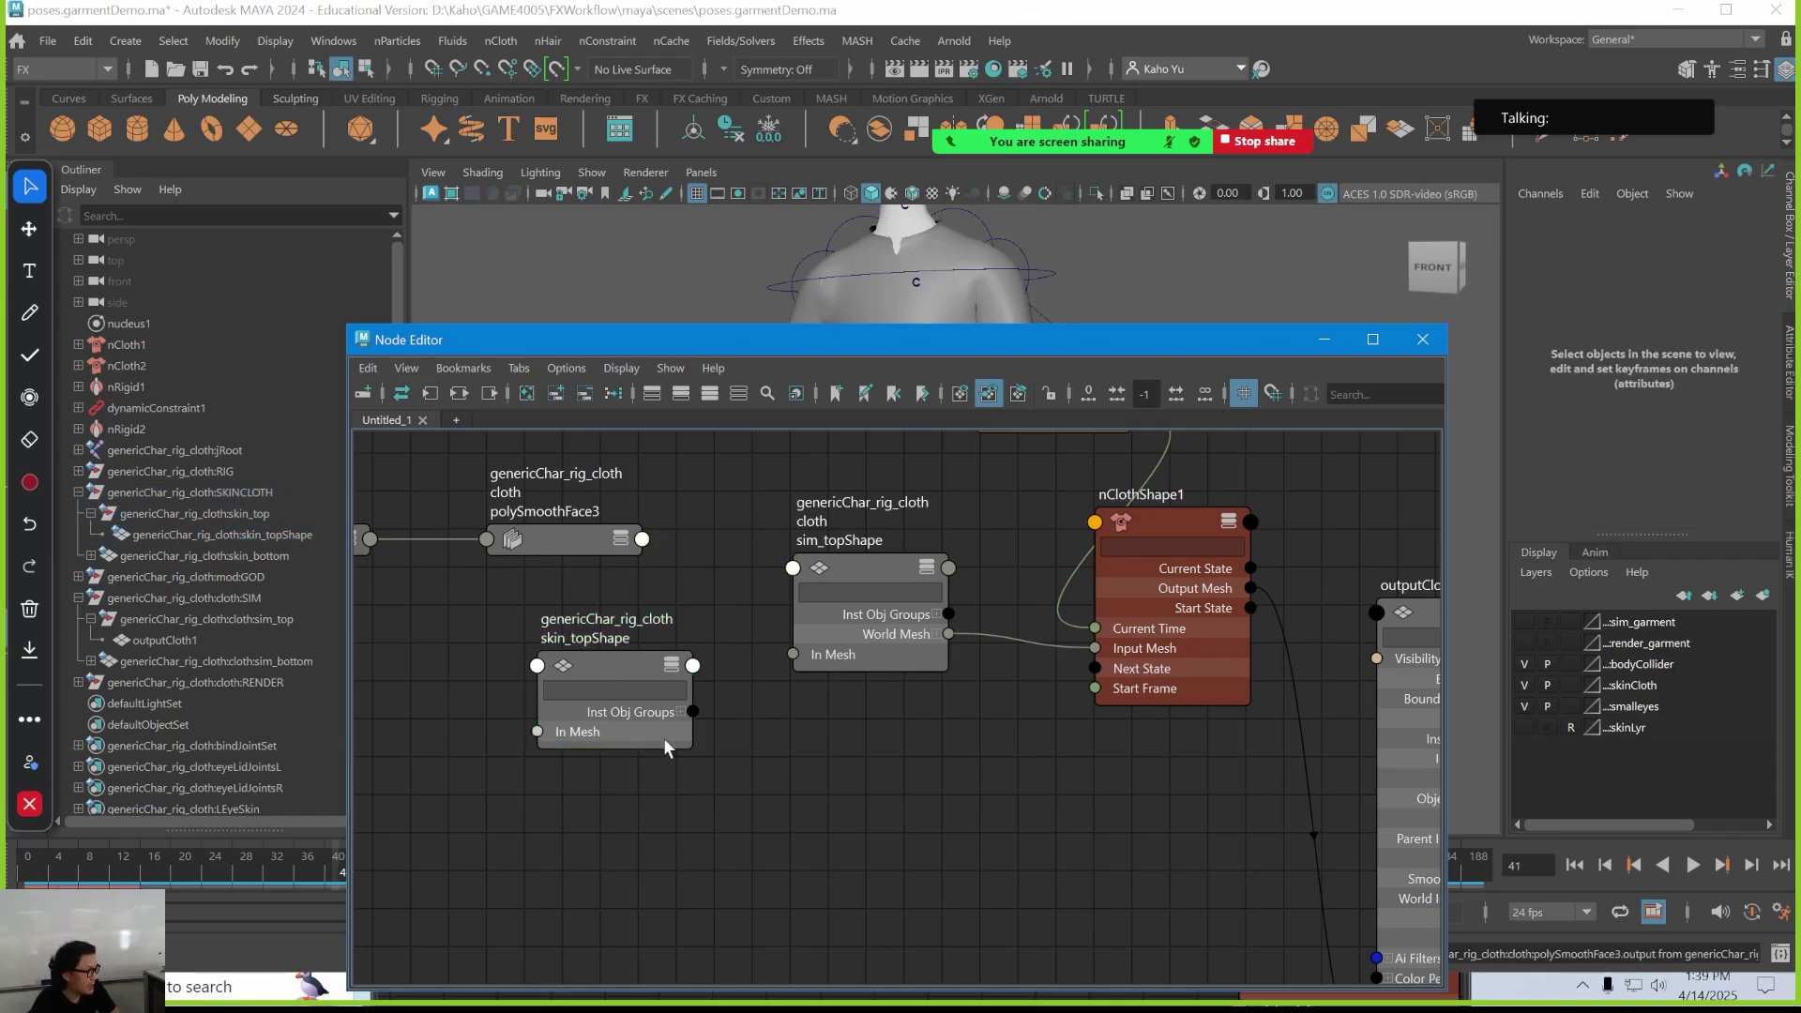
# Open the Connection Editor with skin_topShape loaded as the output side and sim_topShape as the input side
pyautogui.click(632, 672)
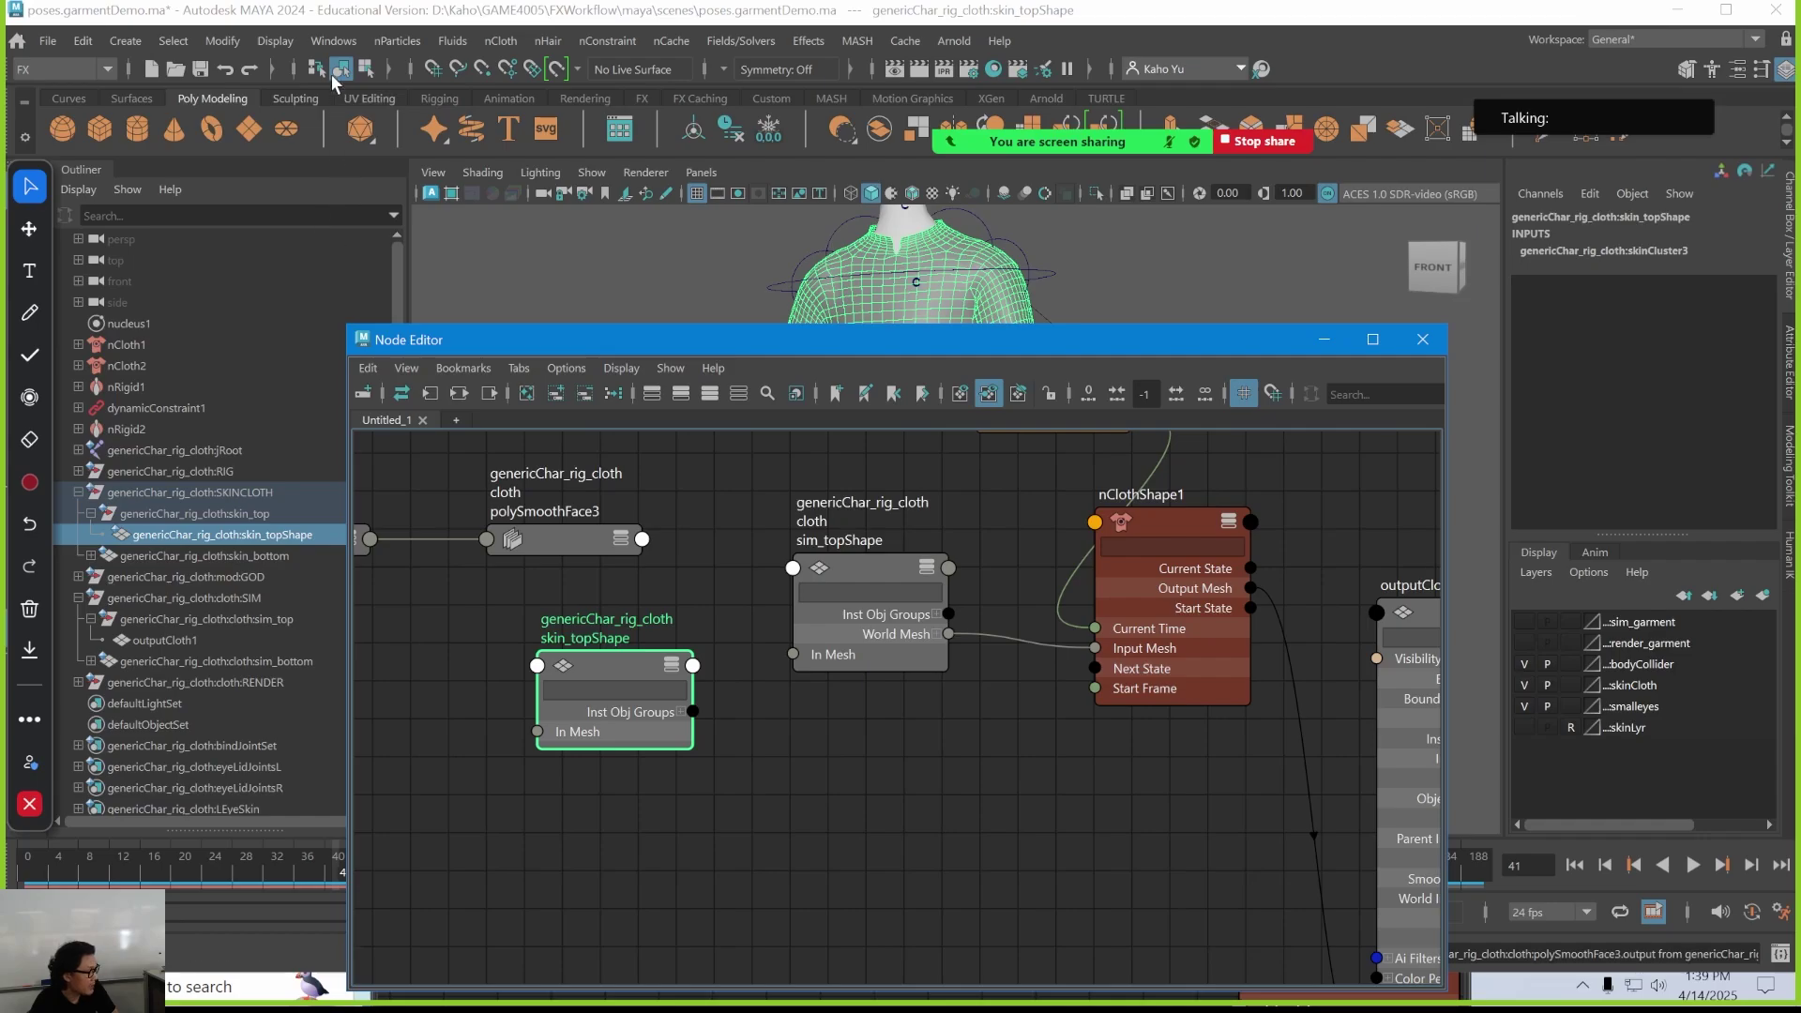
pyautogui.click(333, 40)
pyautogui.moveTo(440, 147)
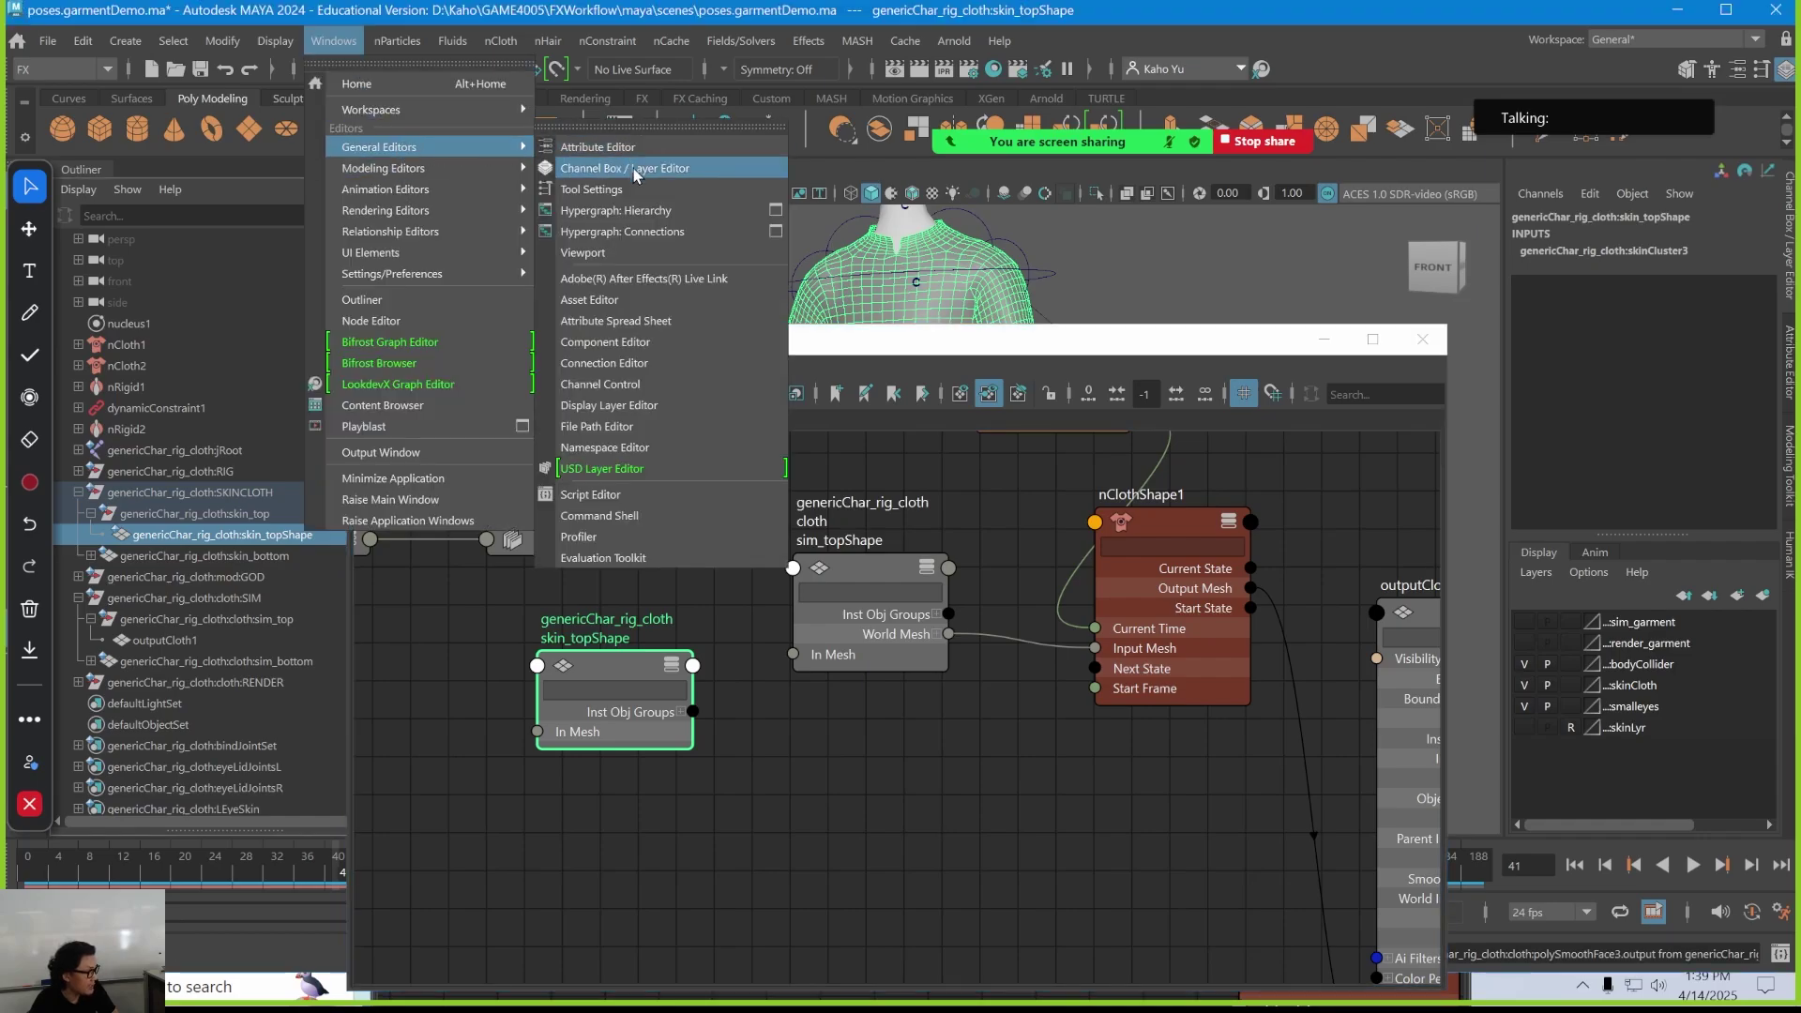
pyautogui.click(626, 363)
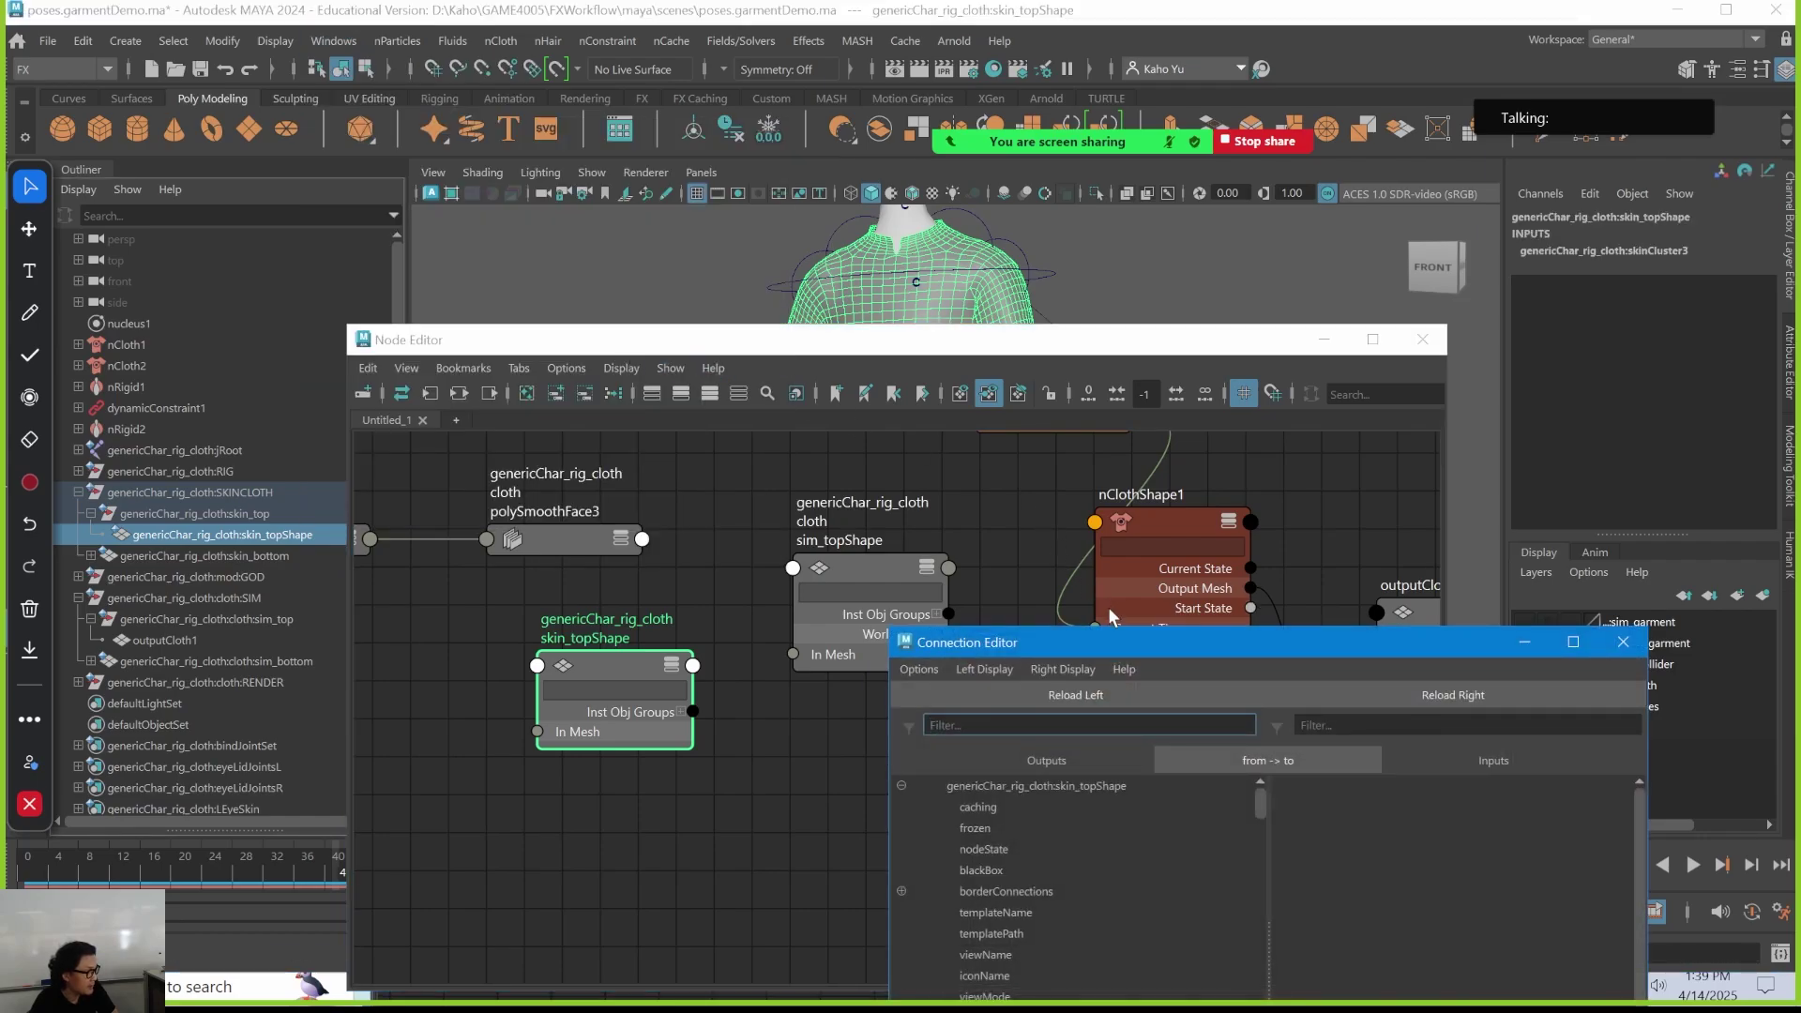
pyautogui.moveTo(1116, 642); pyautogui.dragTo(1145, 276)
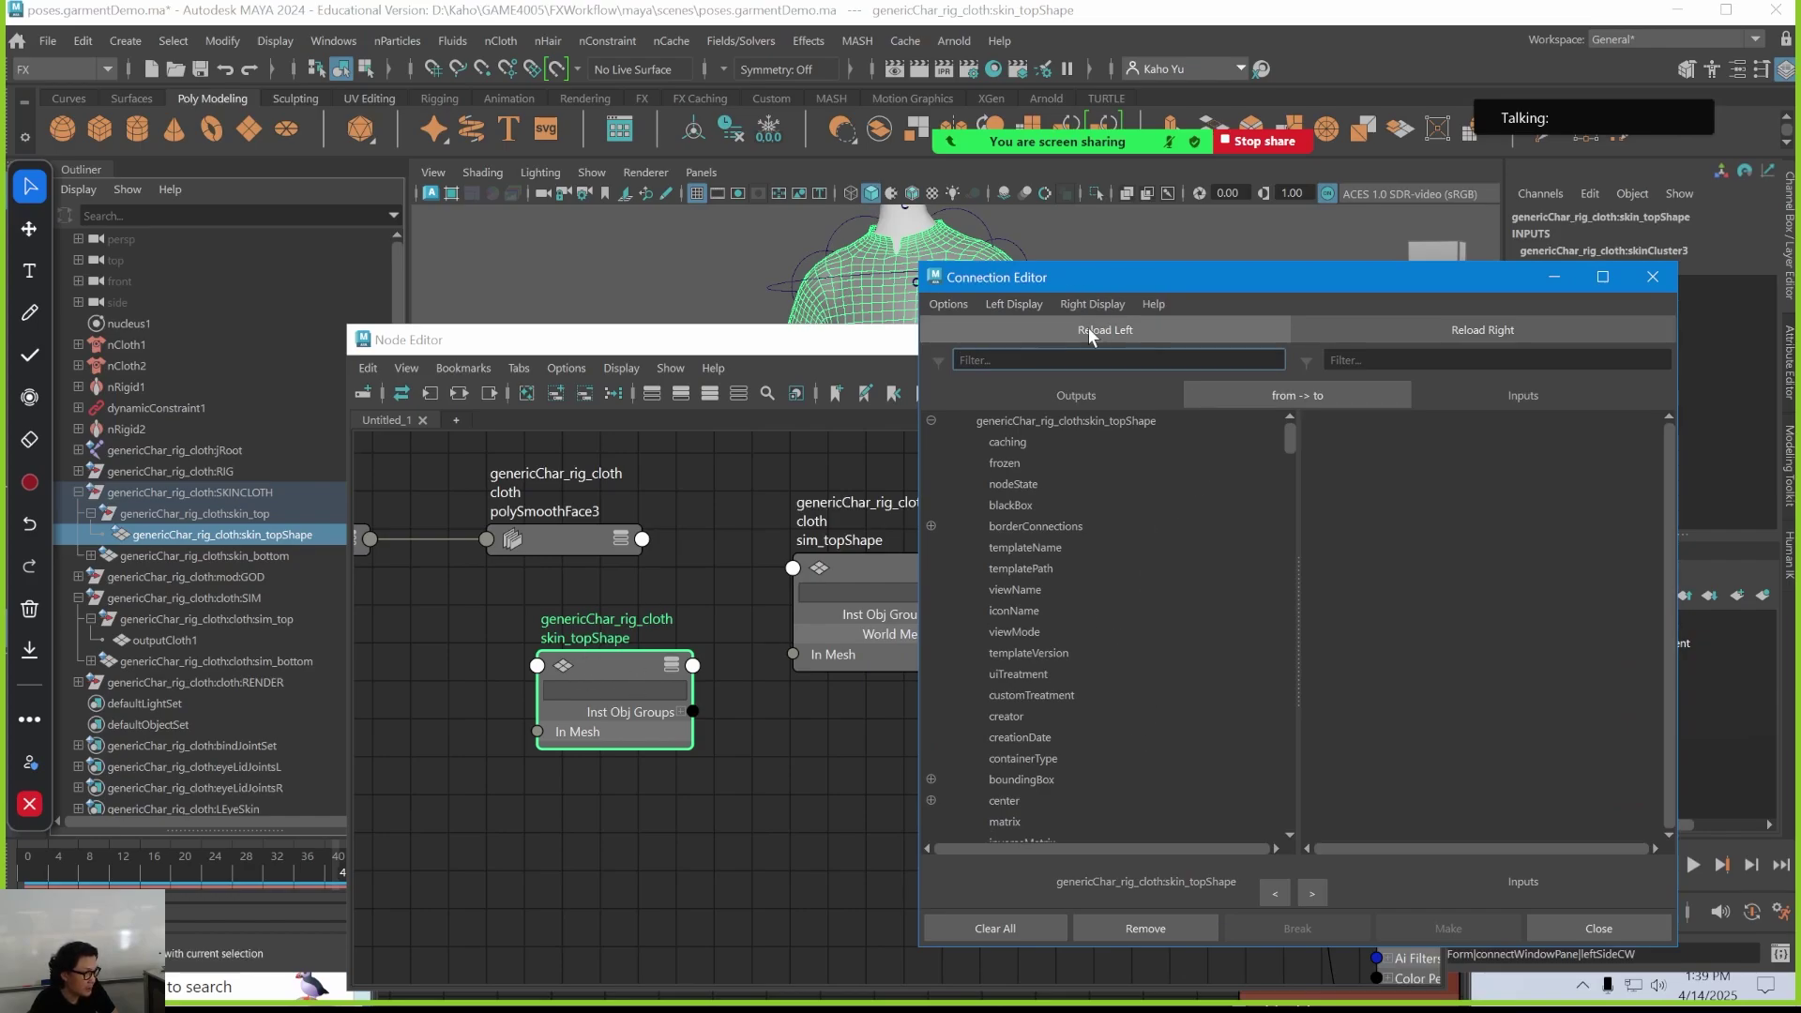
pyautogui.click(846, 576)
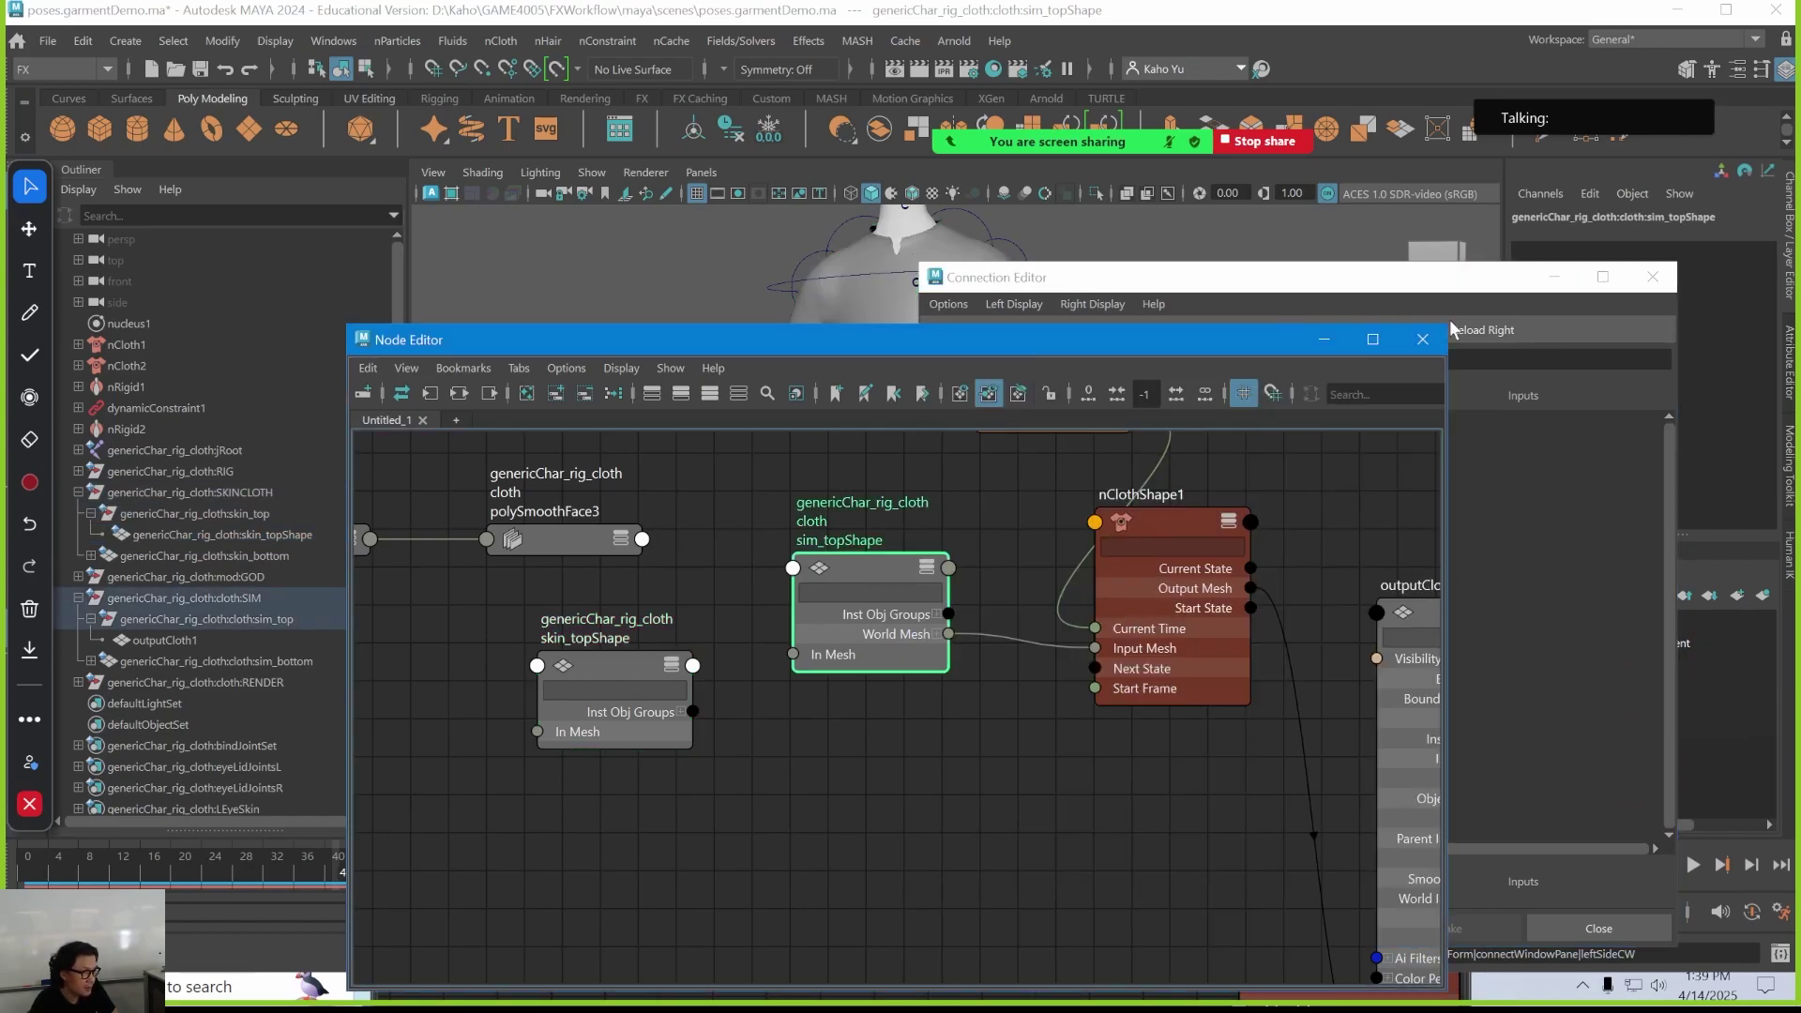
pyautogui.click(1485, 328)
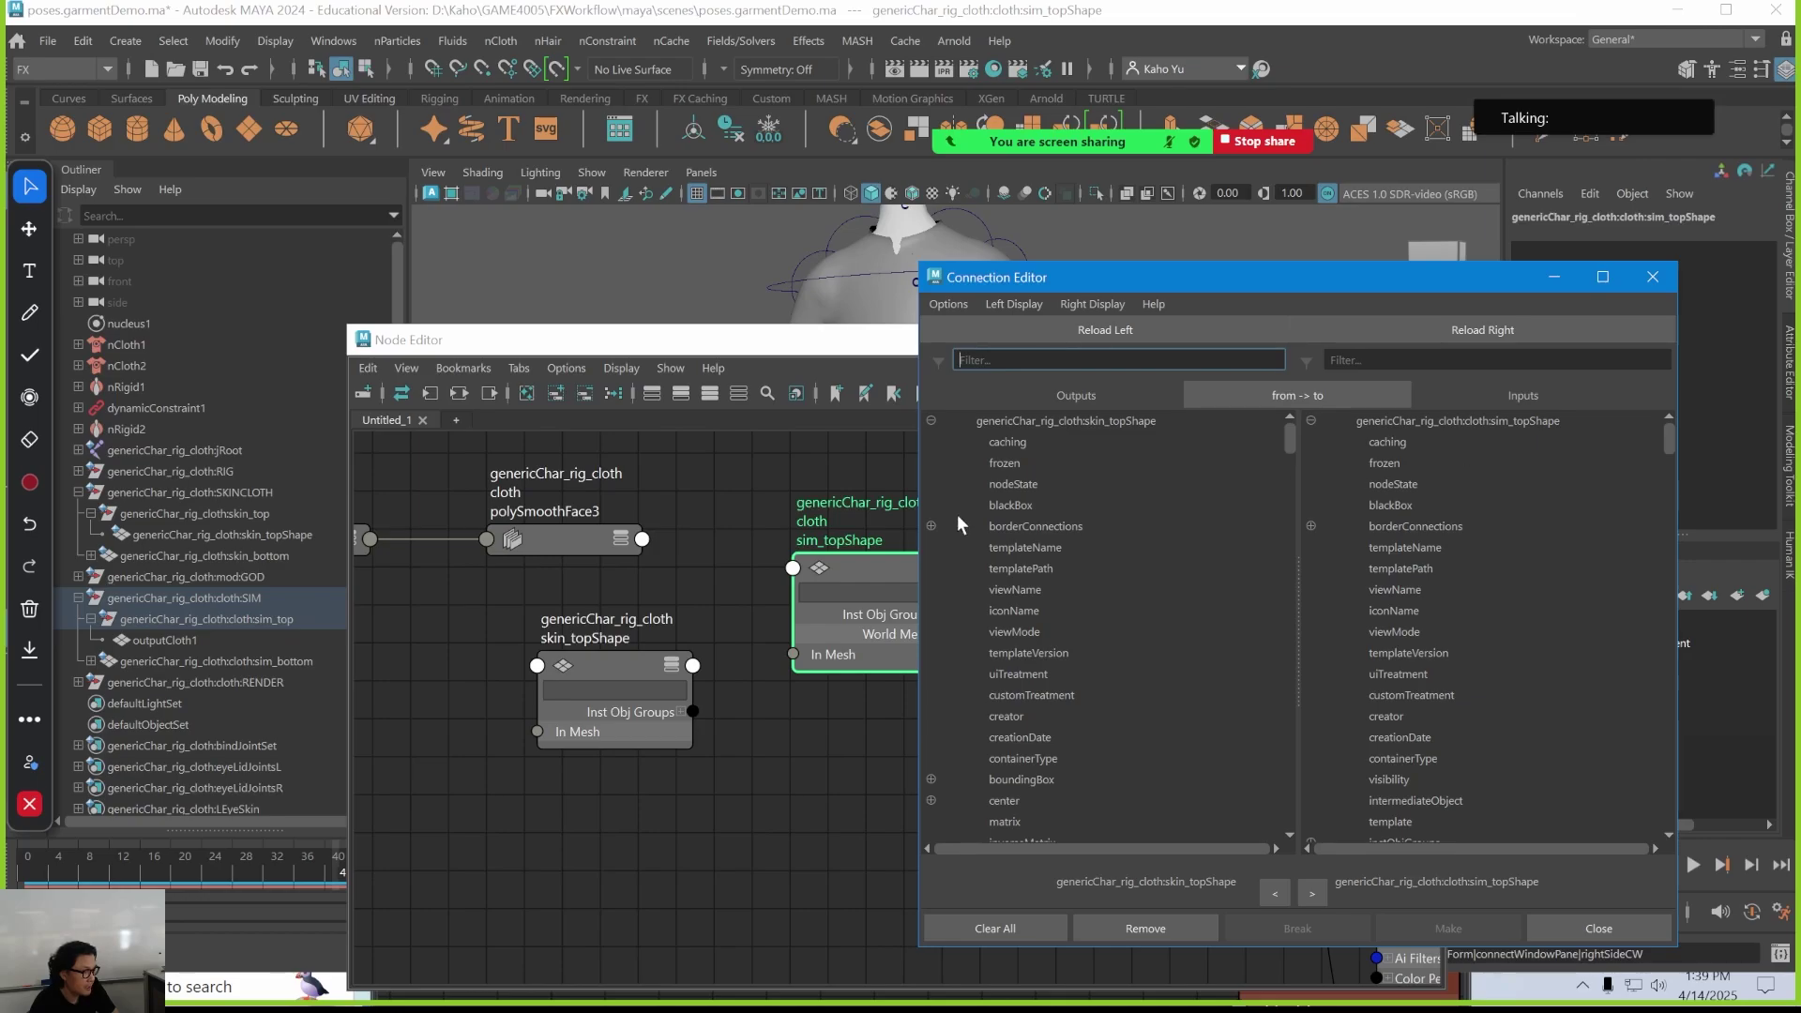
# Filter the attributes by "mesh" and "inm", connect skin_topShape's outMesh to sim_topShape's inMesh, and close the Connection Editor
pyautogui.click(1023, 360)
pyautogui.write('mesh')
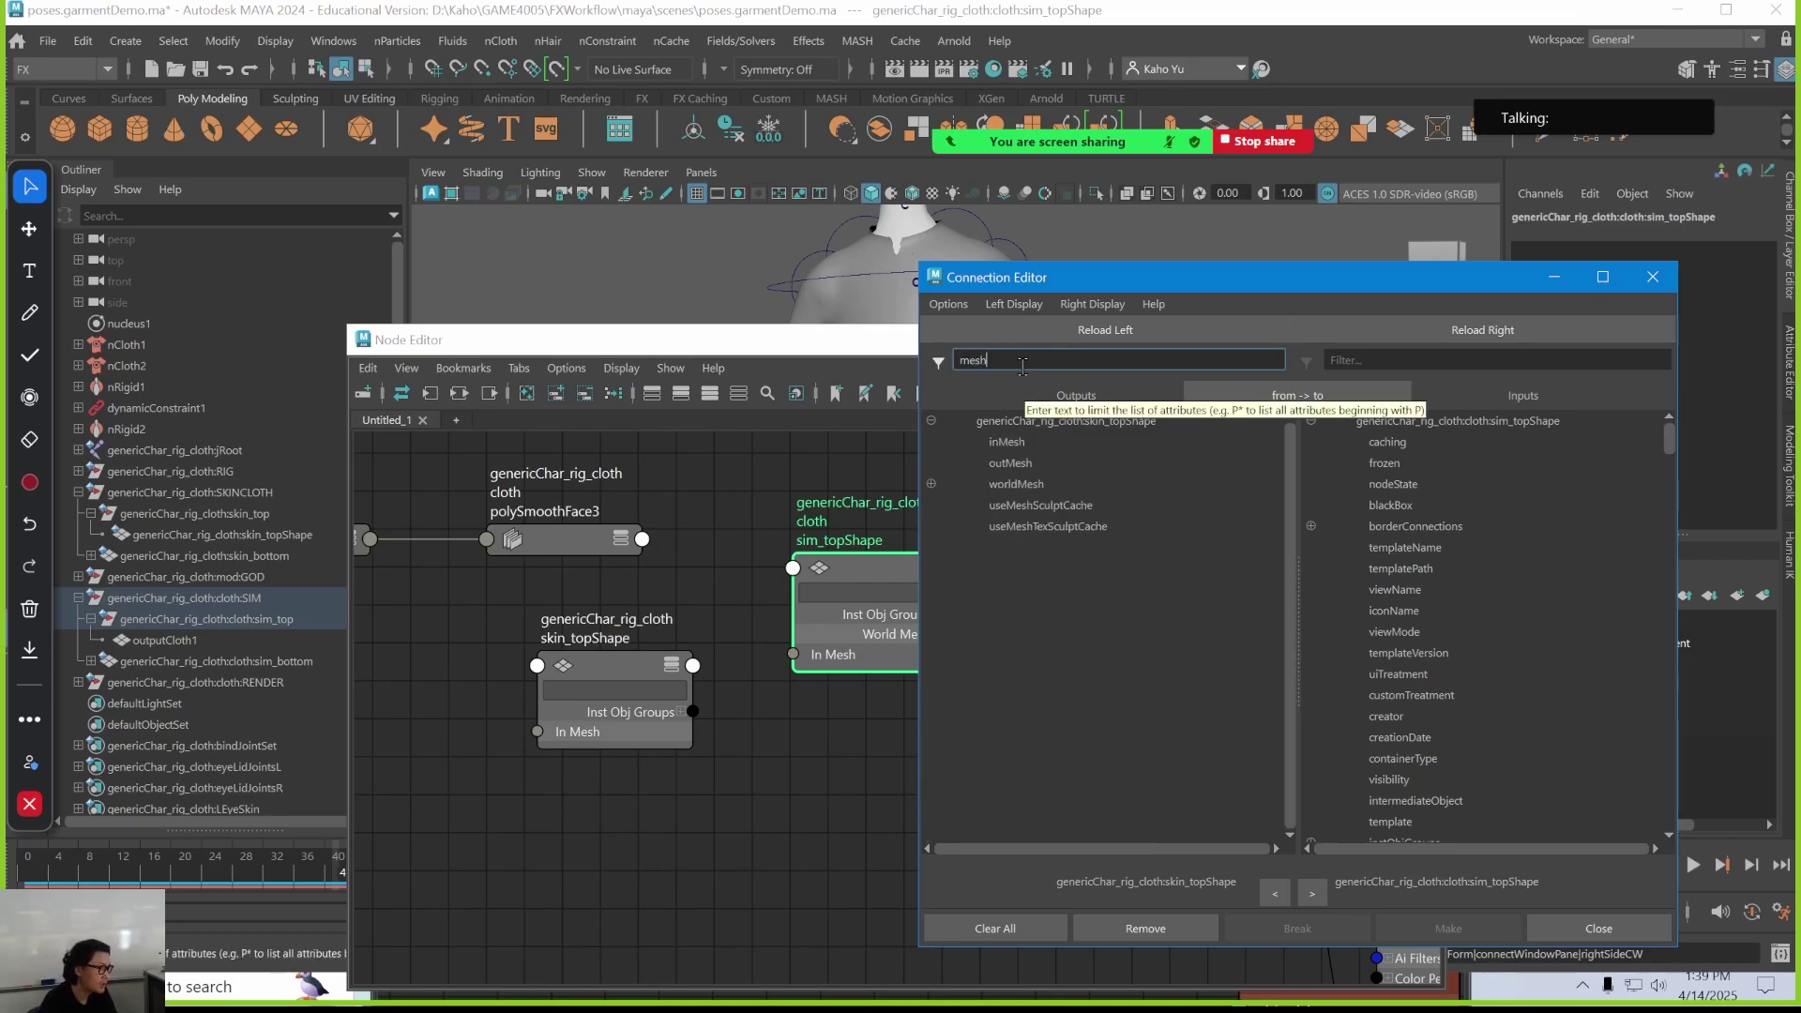
pyautogui.click(1024, 463)
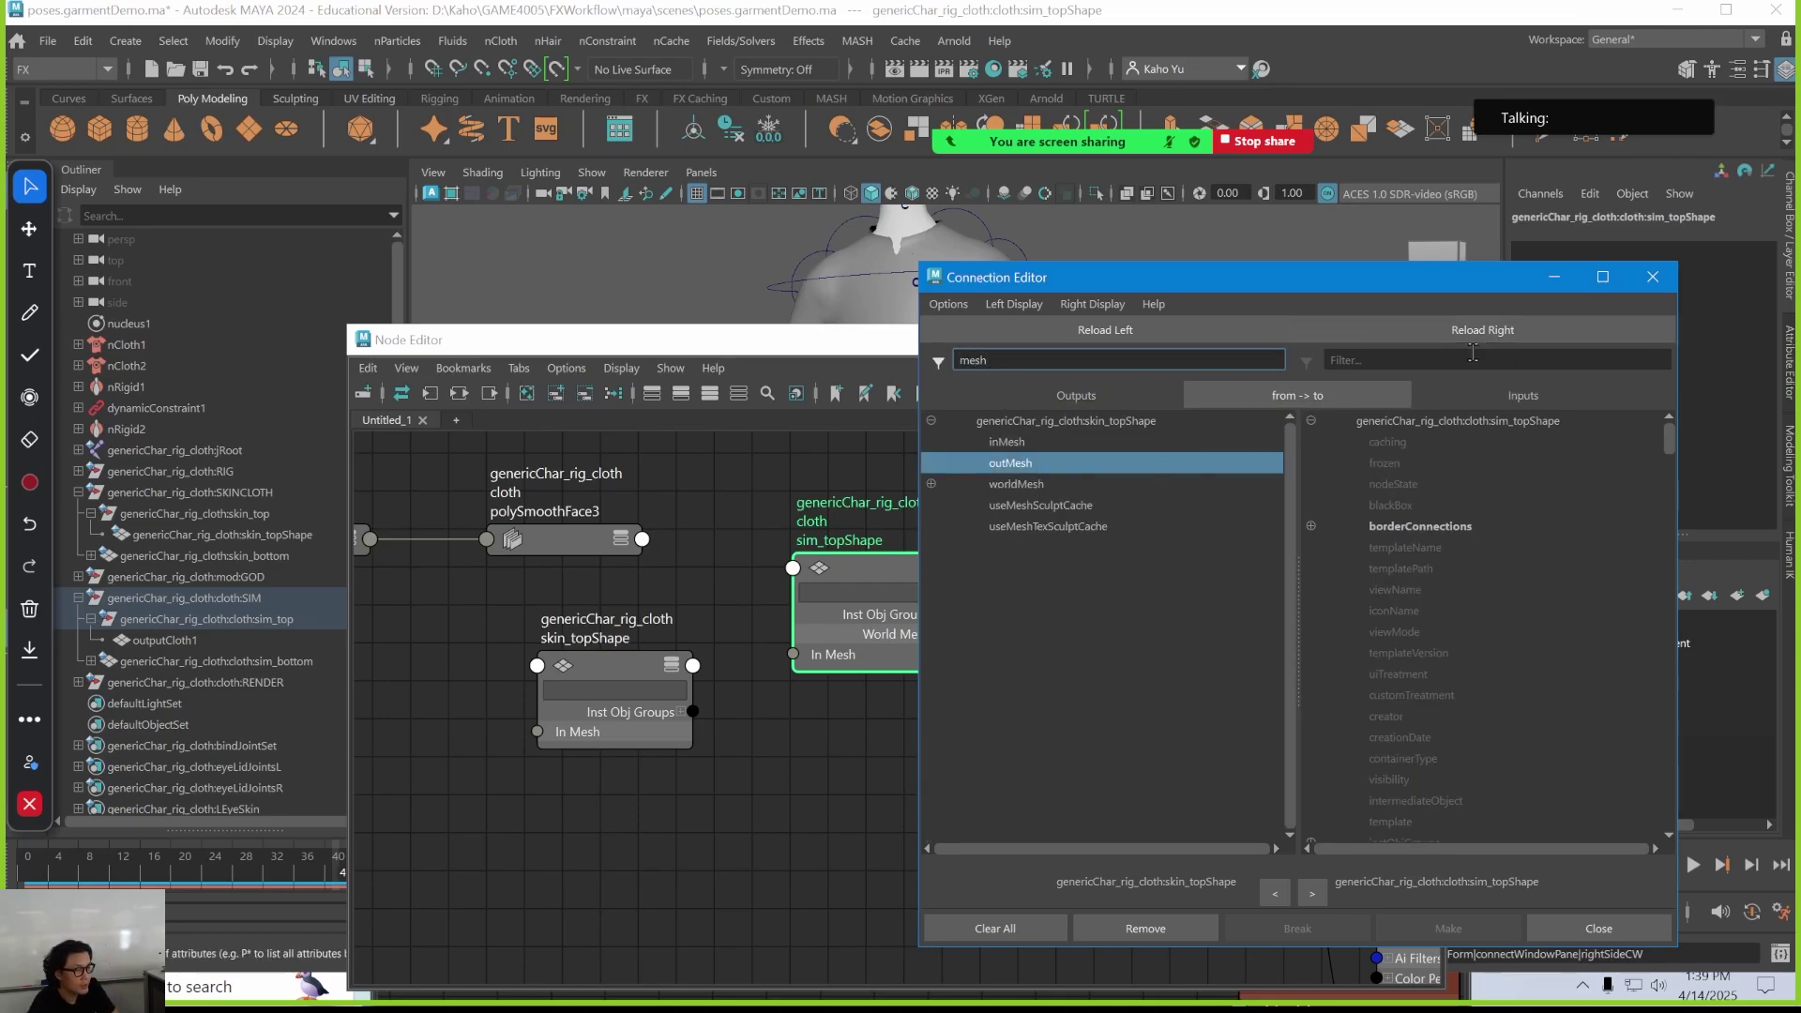
pyautogui.click(1471, 360)
pyautogui.write('in')
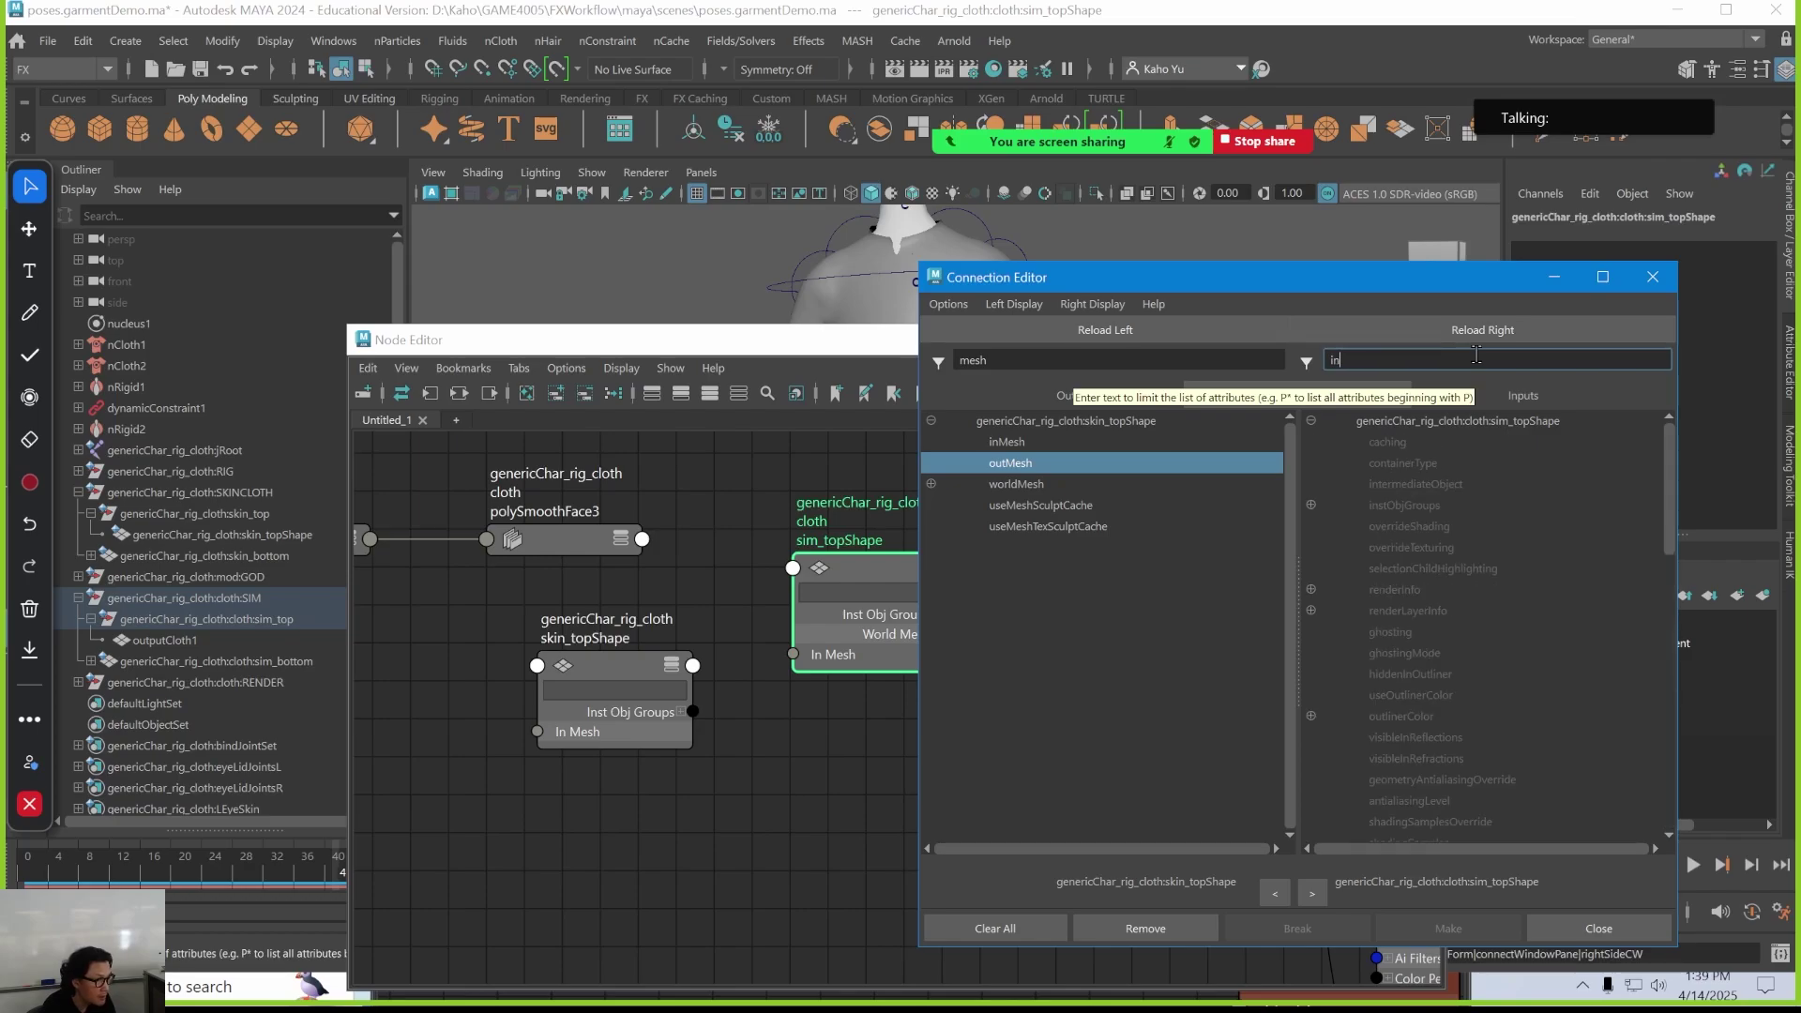
pyautogui.write('m')
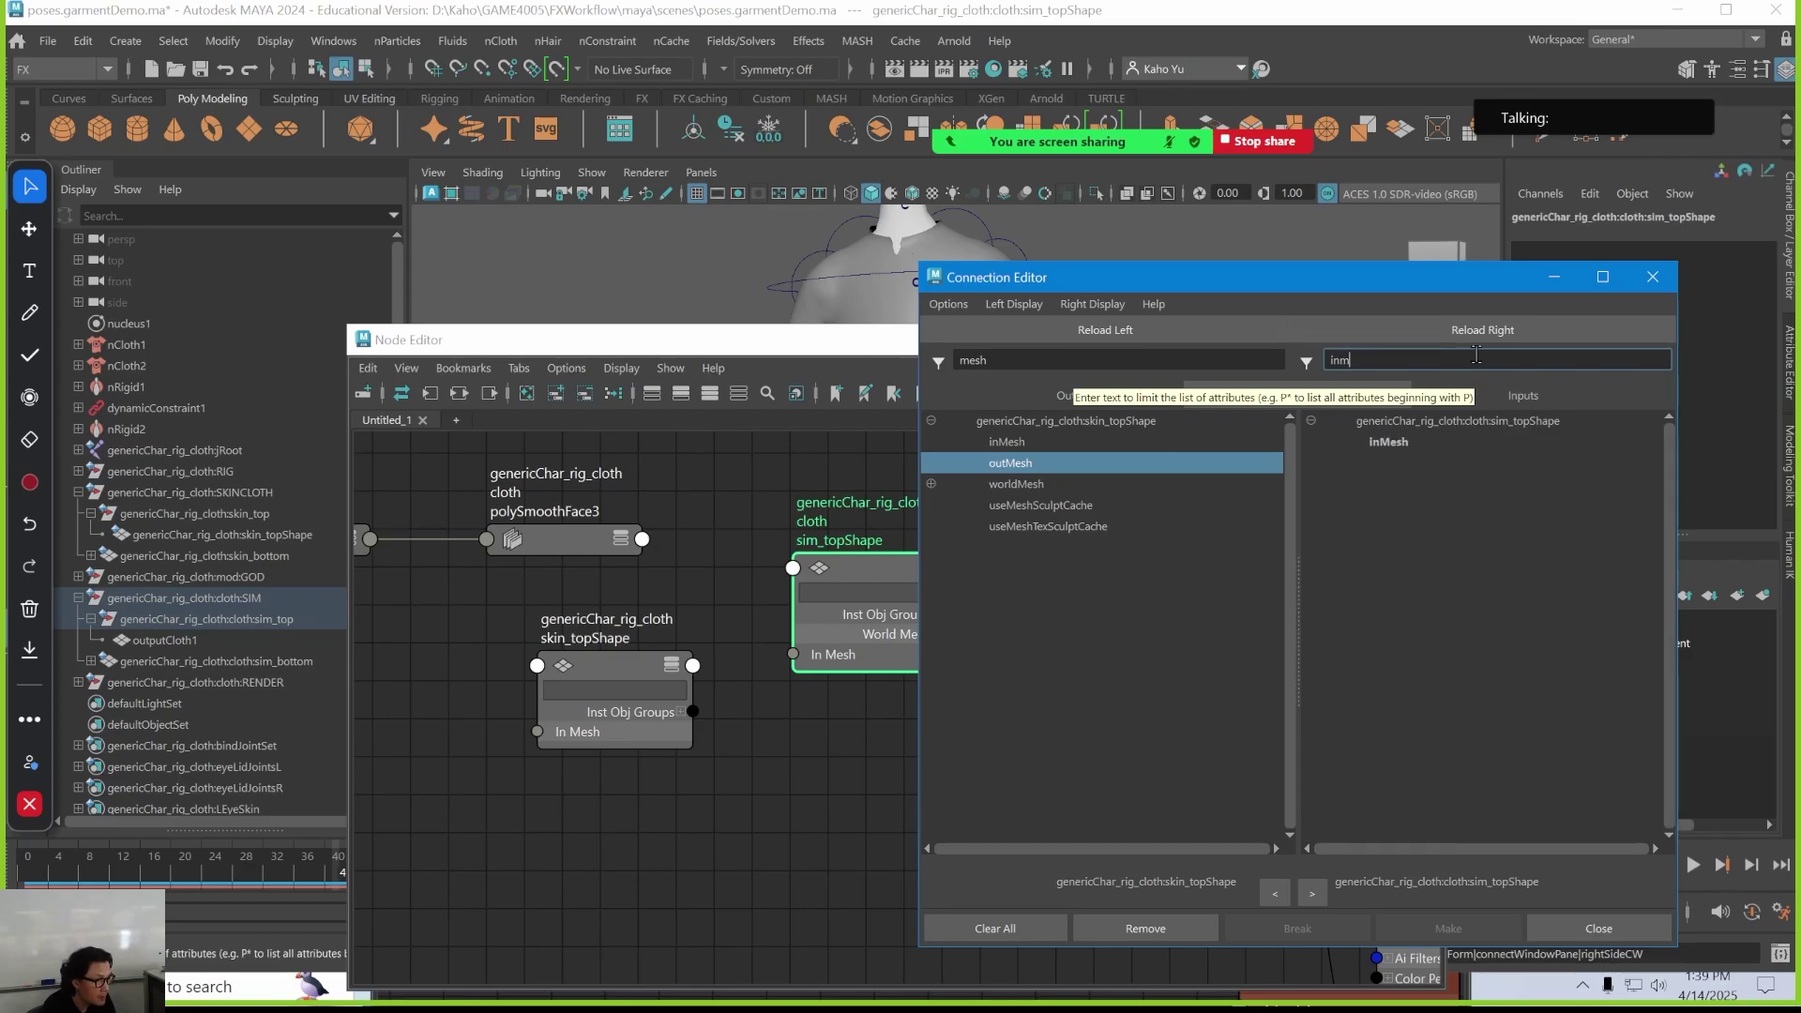
pyautogui.click(1463, 442)
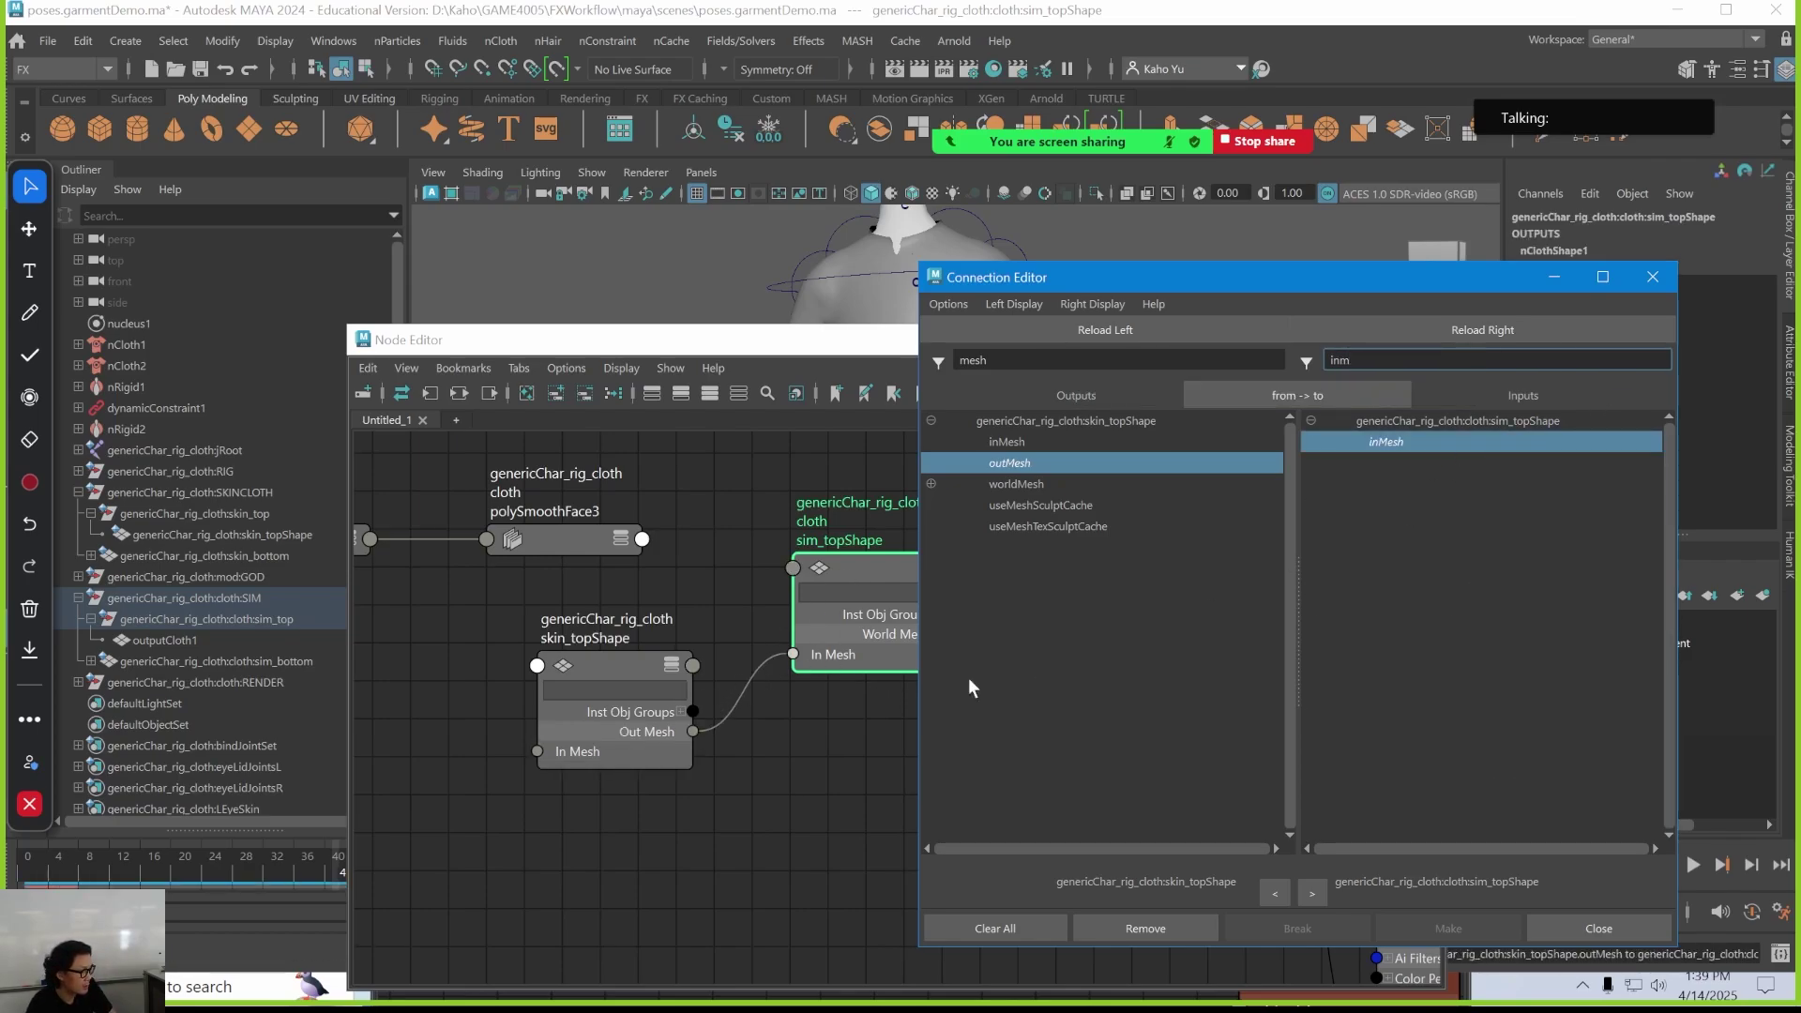
pyautogui.click(1589, 927)
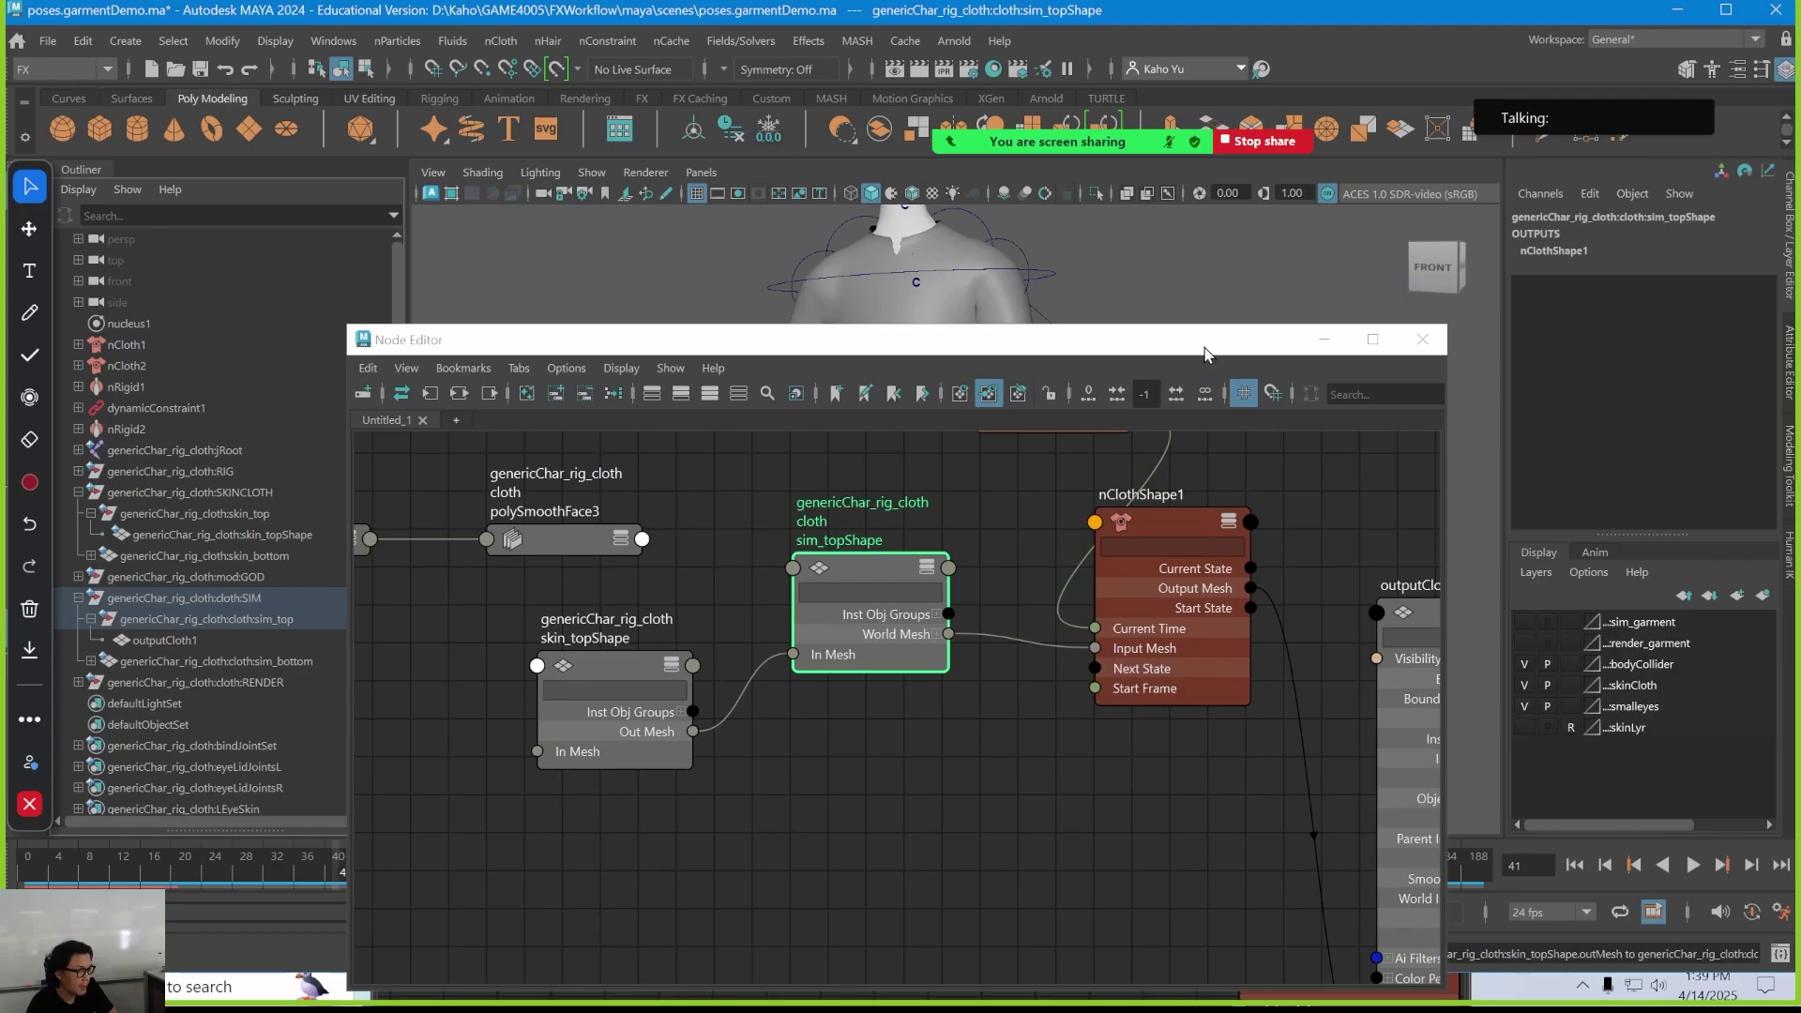
# Move the Node Editor lower to uncover the character, and show the sim_garment layer instead of skinCloth
pyautogui.moveTo(1207, 354); pyautogui.dragTo(1155, 653)
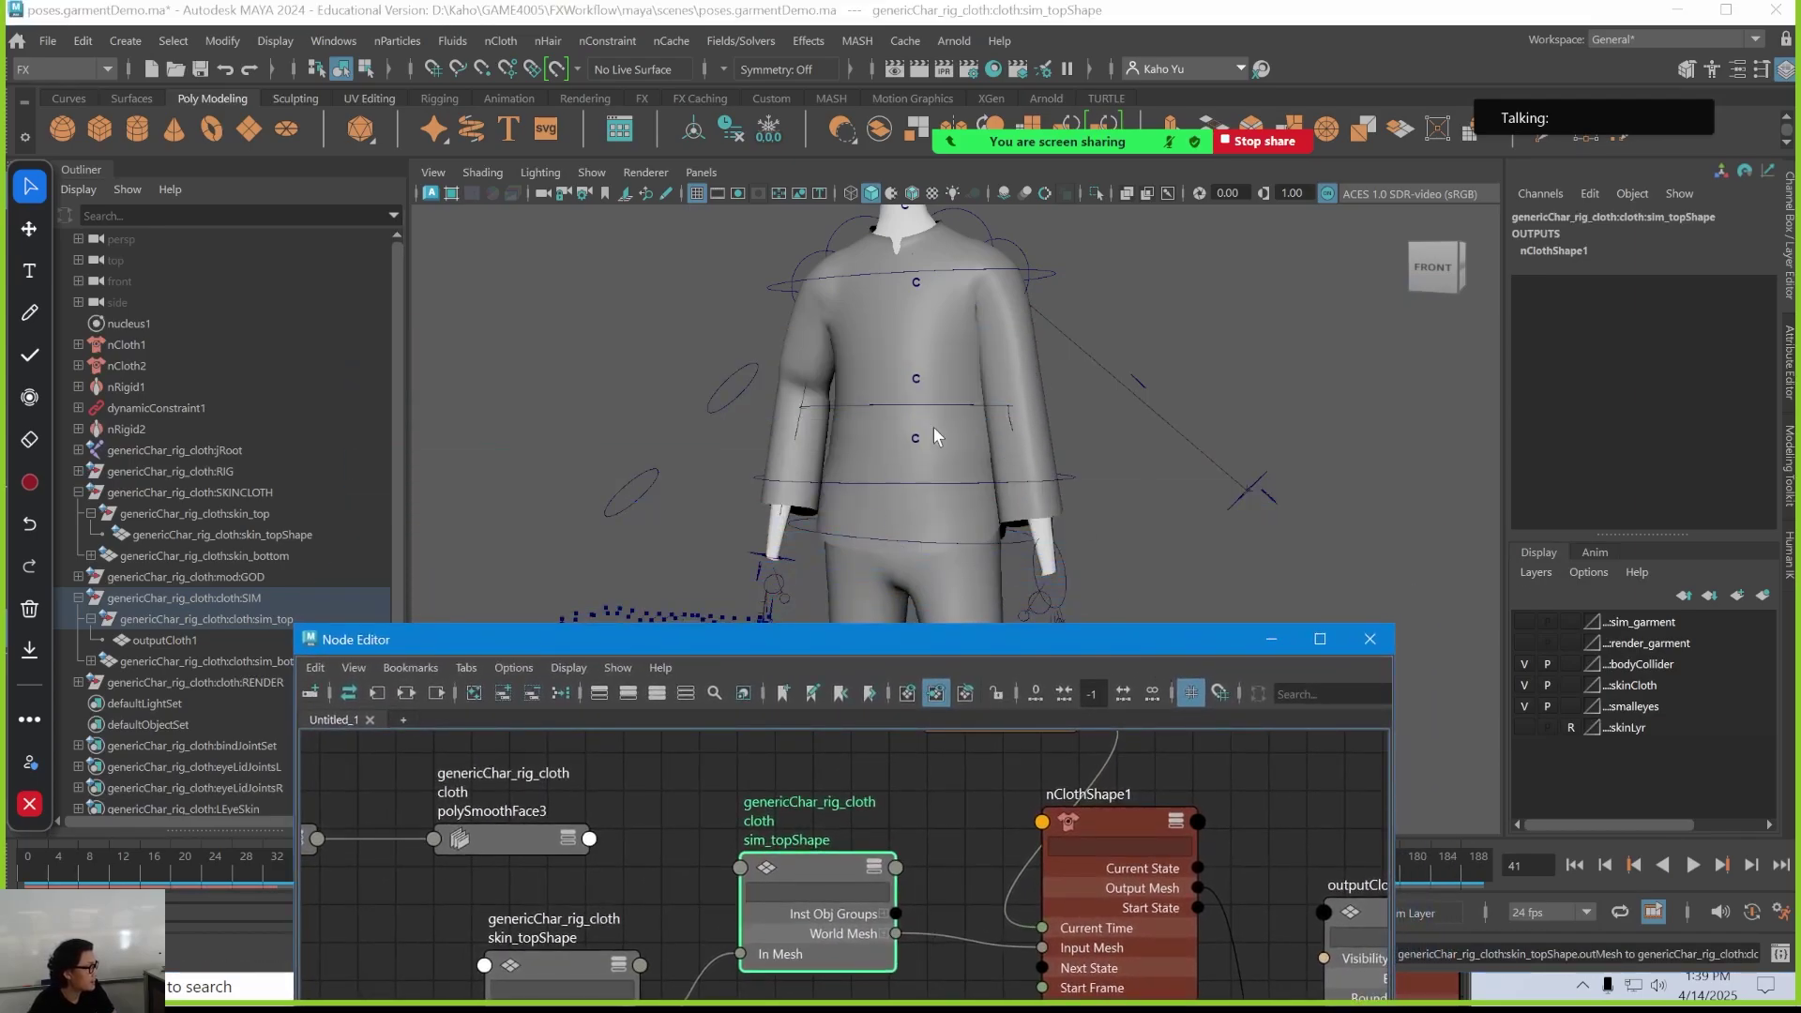
pyautogui.click(1524, 685)
pyautogui.click(1523, 622)
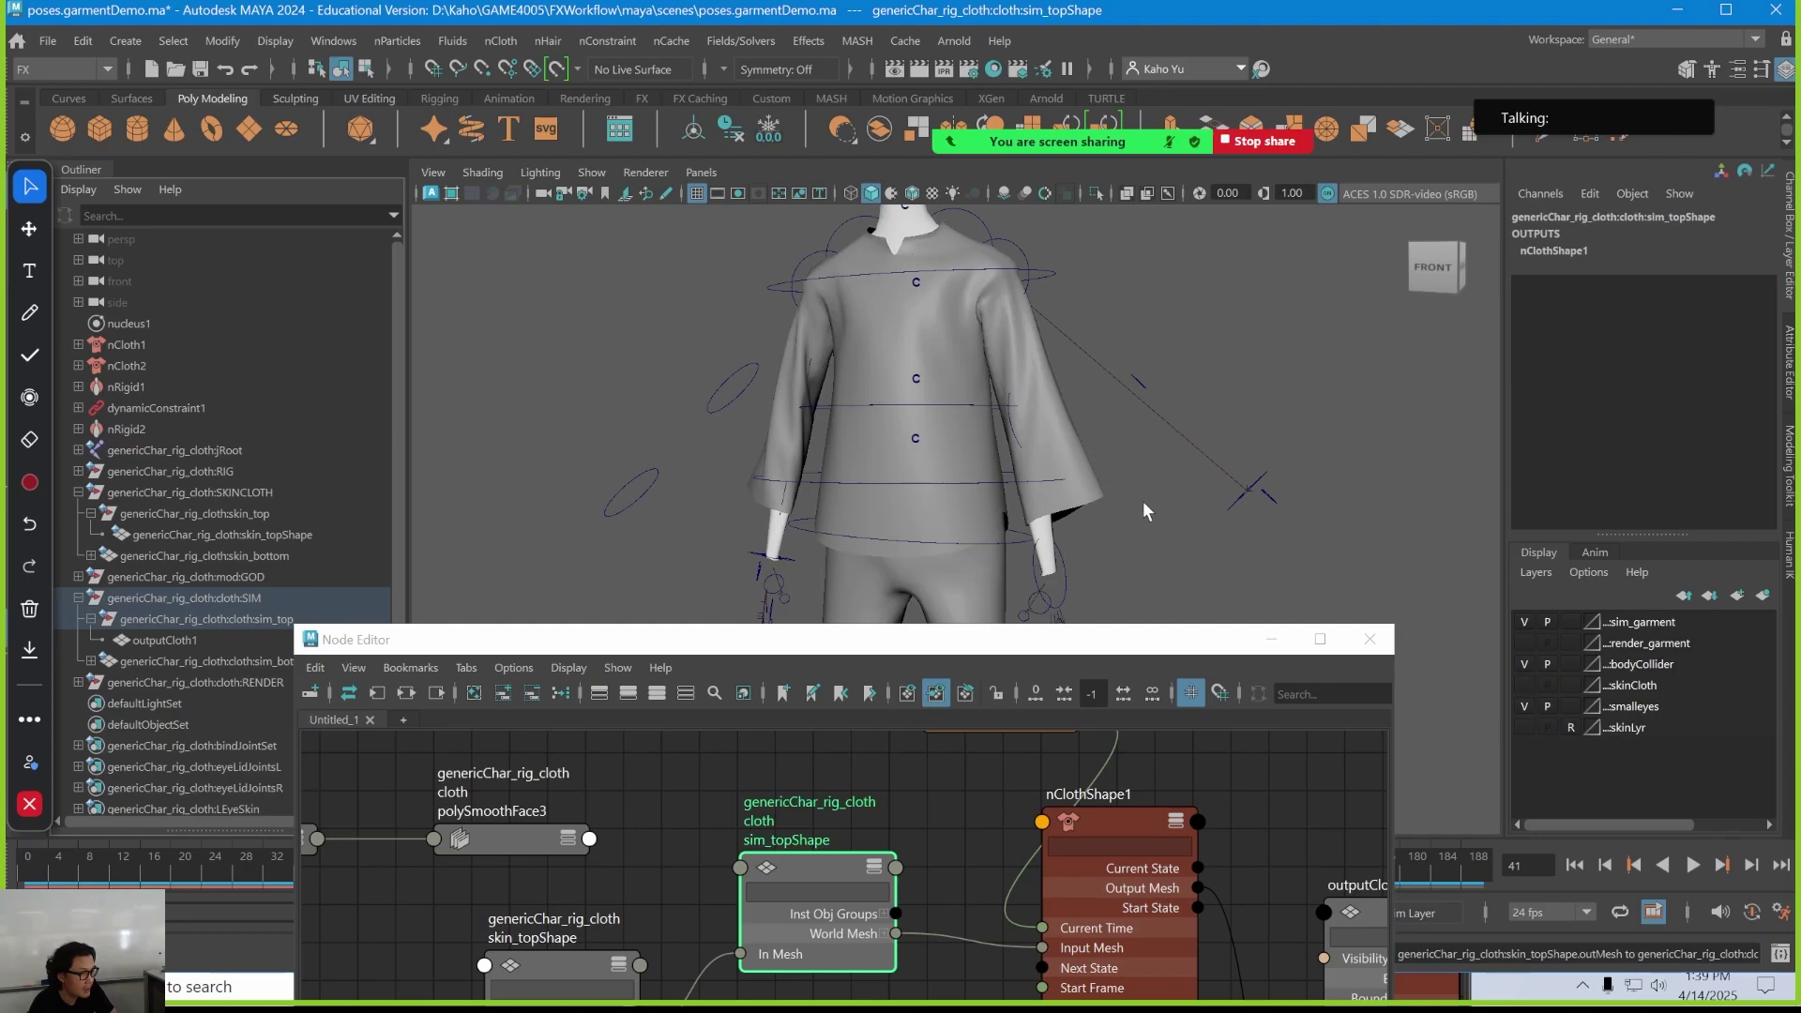
pyautogui.moveTo(1109, 648); pyautogui.dragTo(1100, 624)
# Select the sim_top shirt, set nClothShape1's Input Mesh Attract to 1.0, and reposition the Node Editor below the shirt
pyautogui.click(1062, 462)
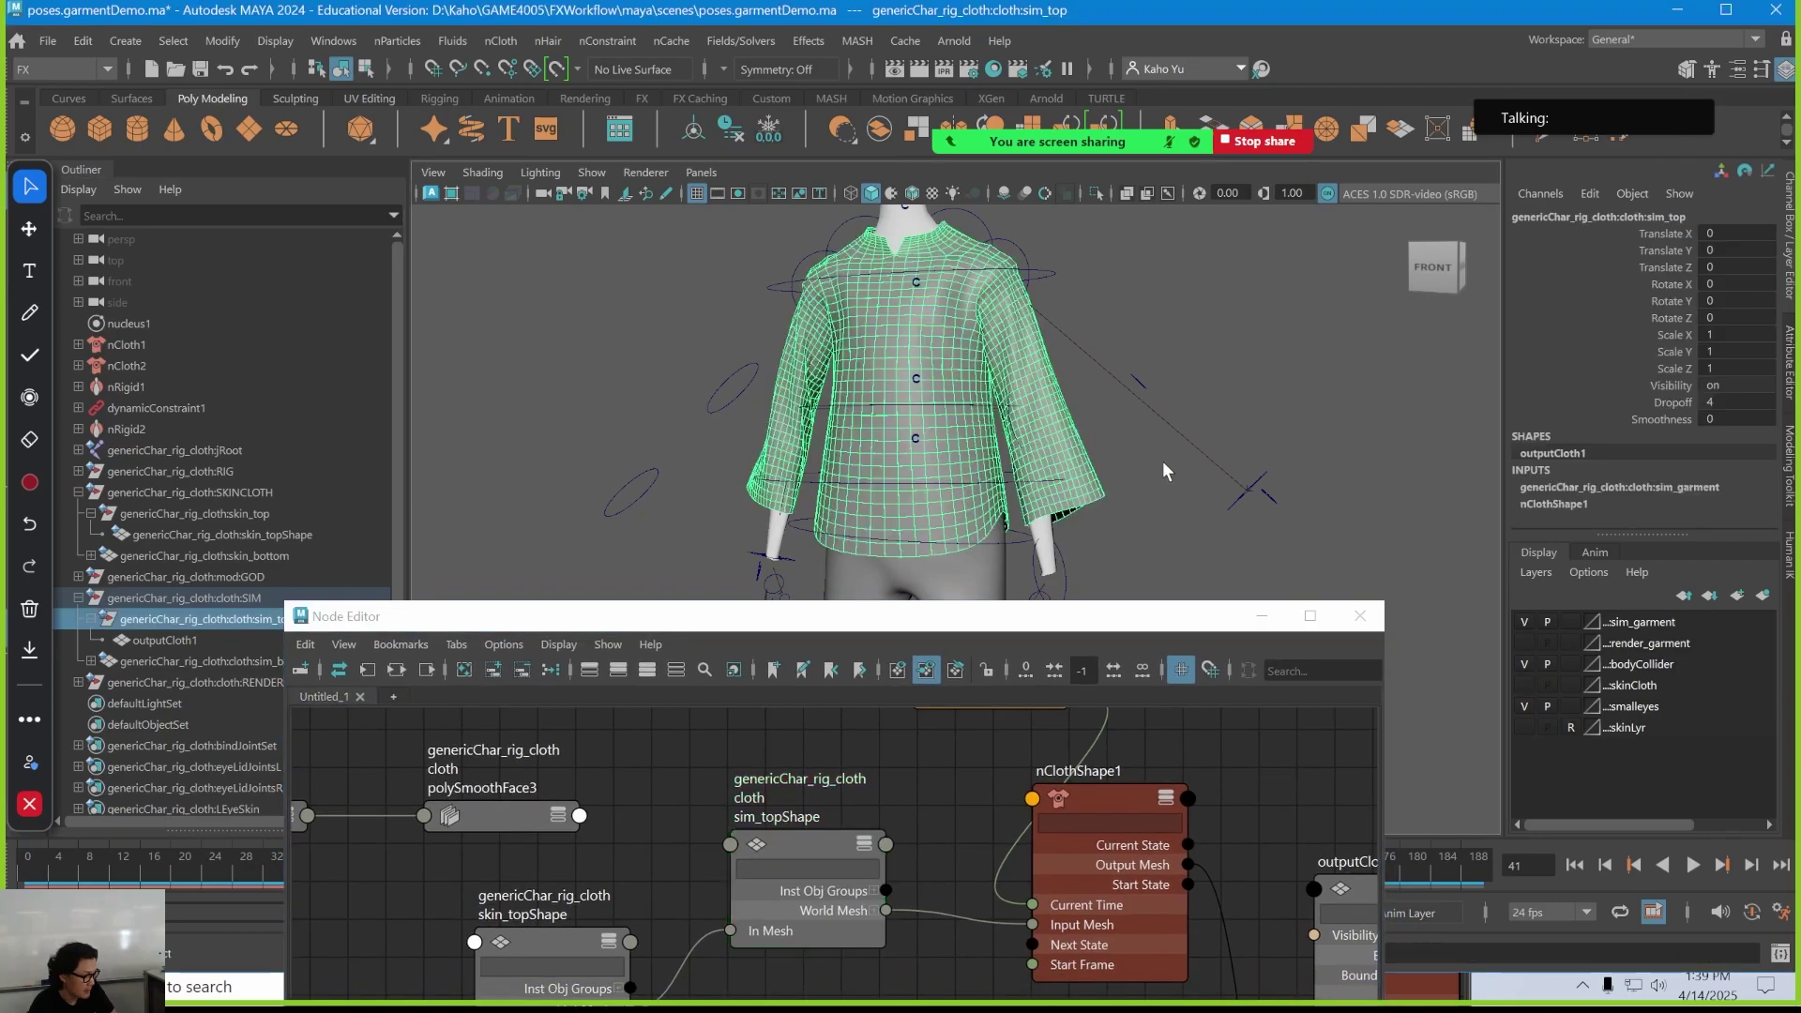
pyautogui.hotkey('ctrl', 'a')
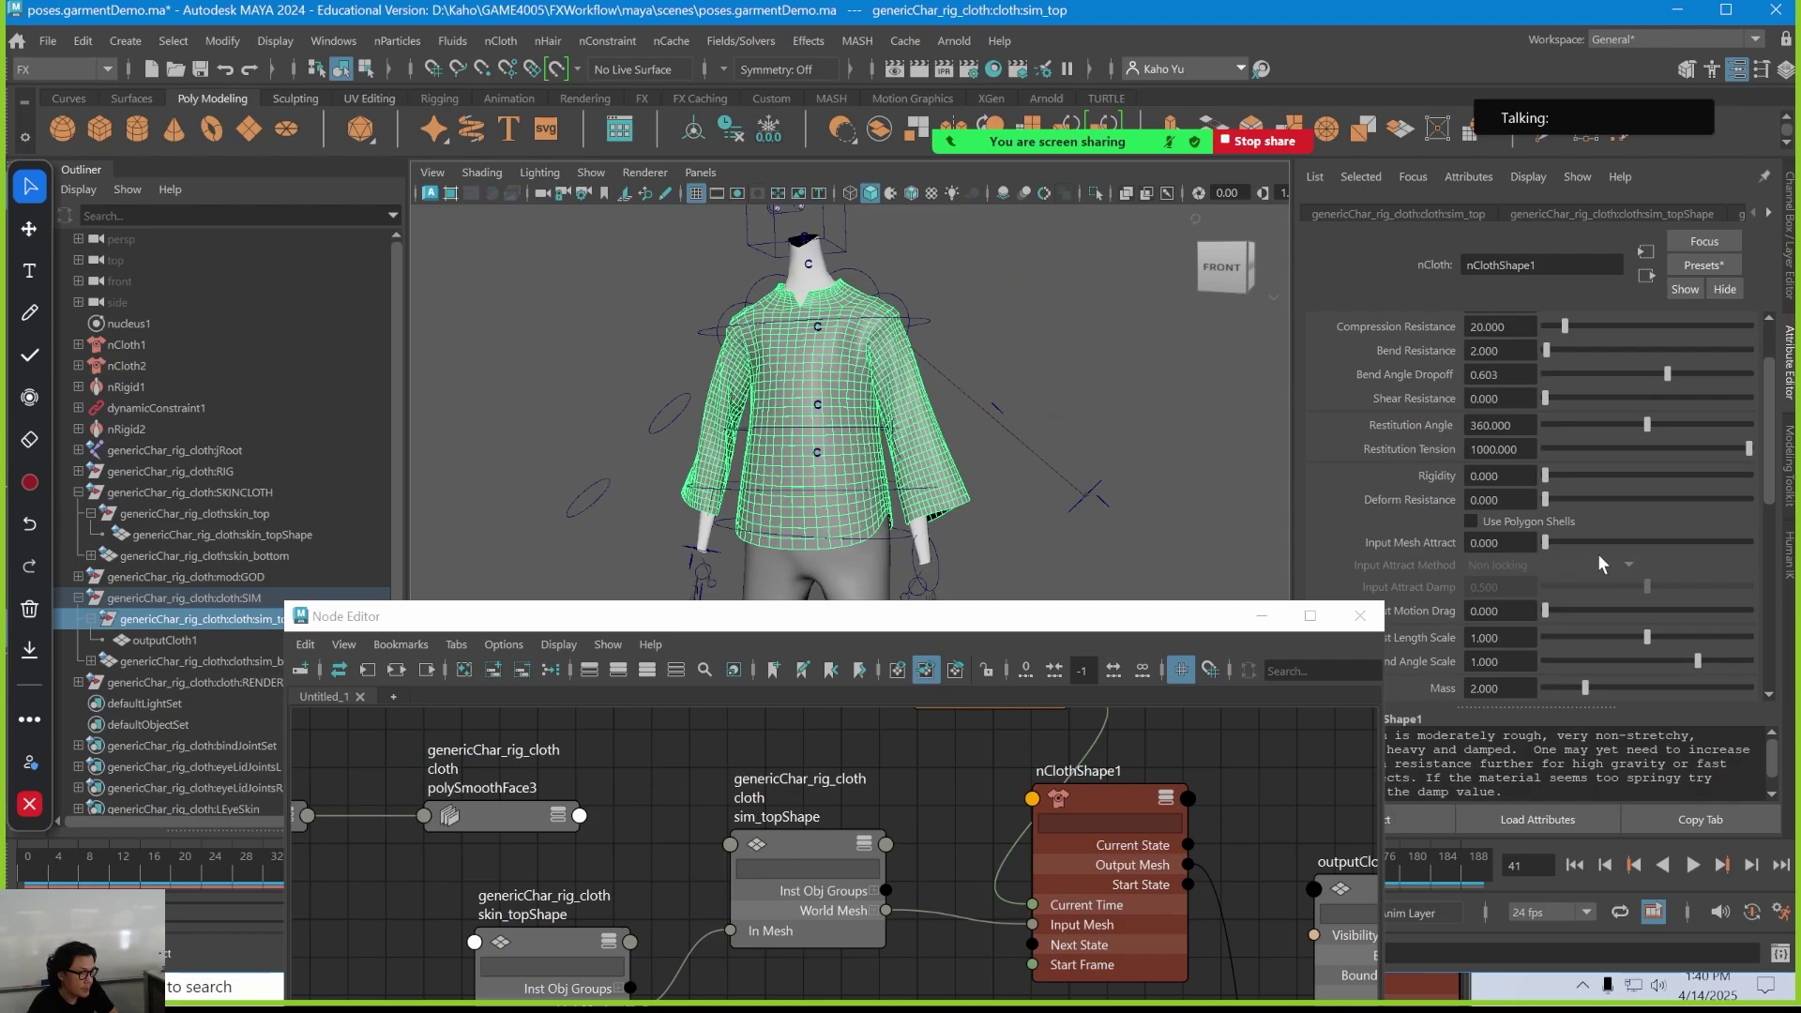
pyautogui.moveTo(1547, 542); pyautogui.dragTo(1784, 570)
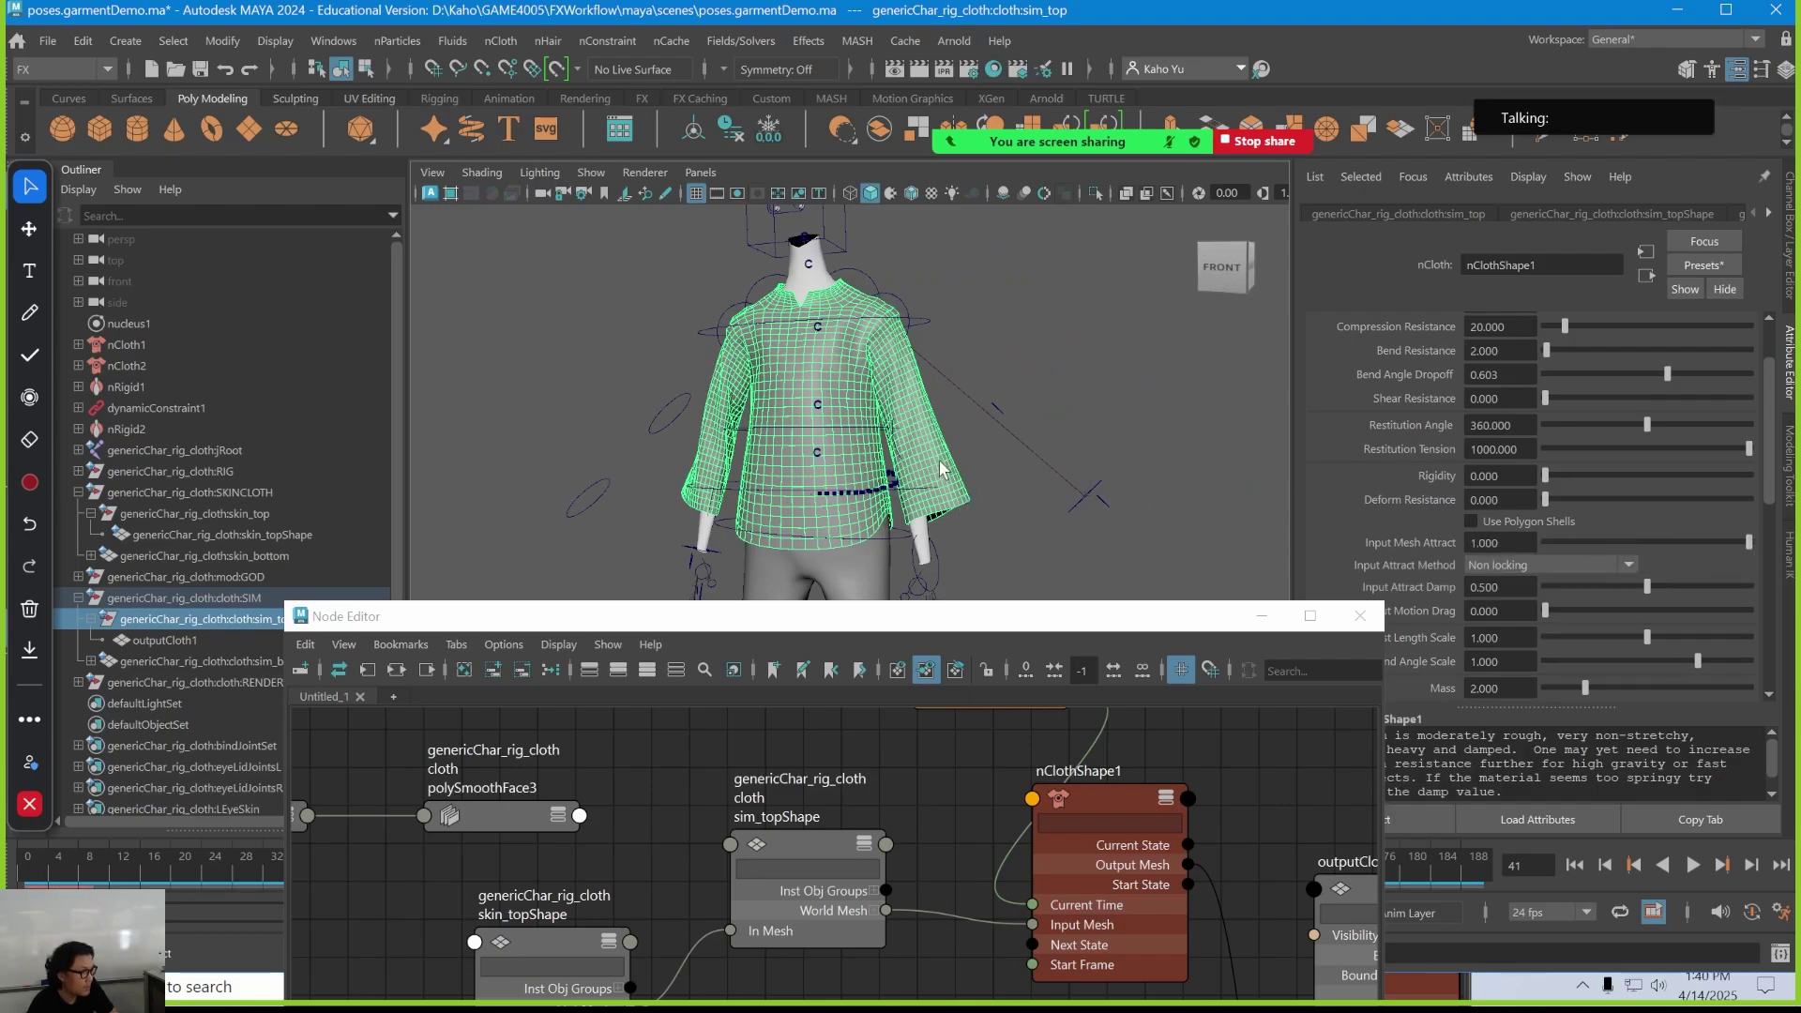
pyautogui.click(966, 635)
pyautogui.moveTo(966, 635); pyautogui.dragTo(1036, 615)
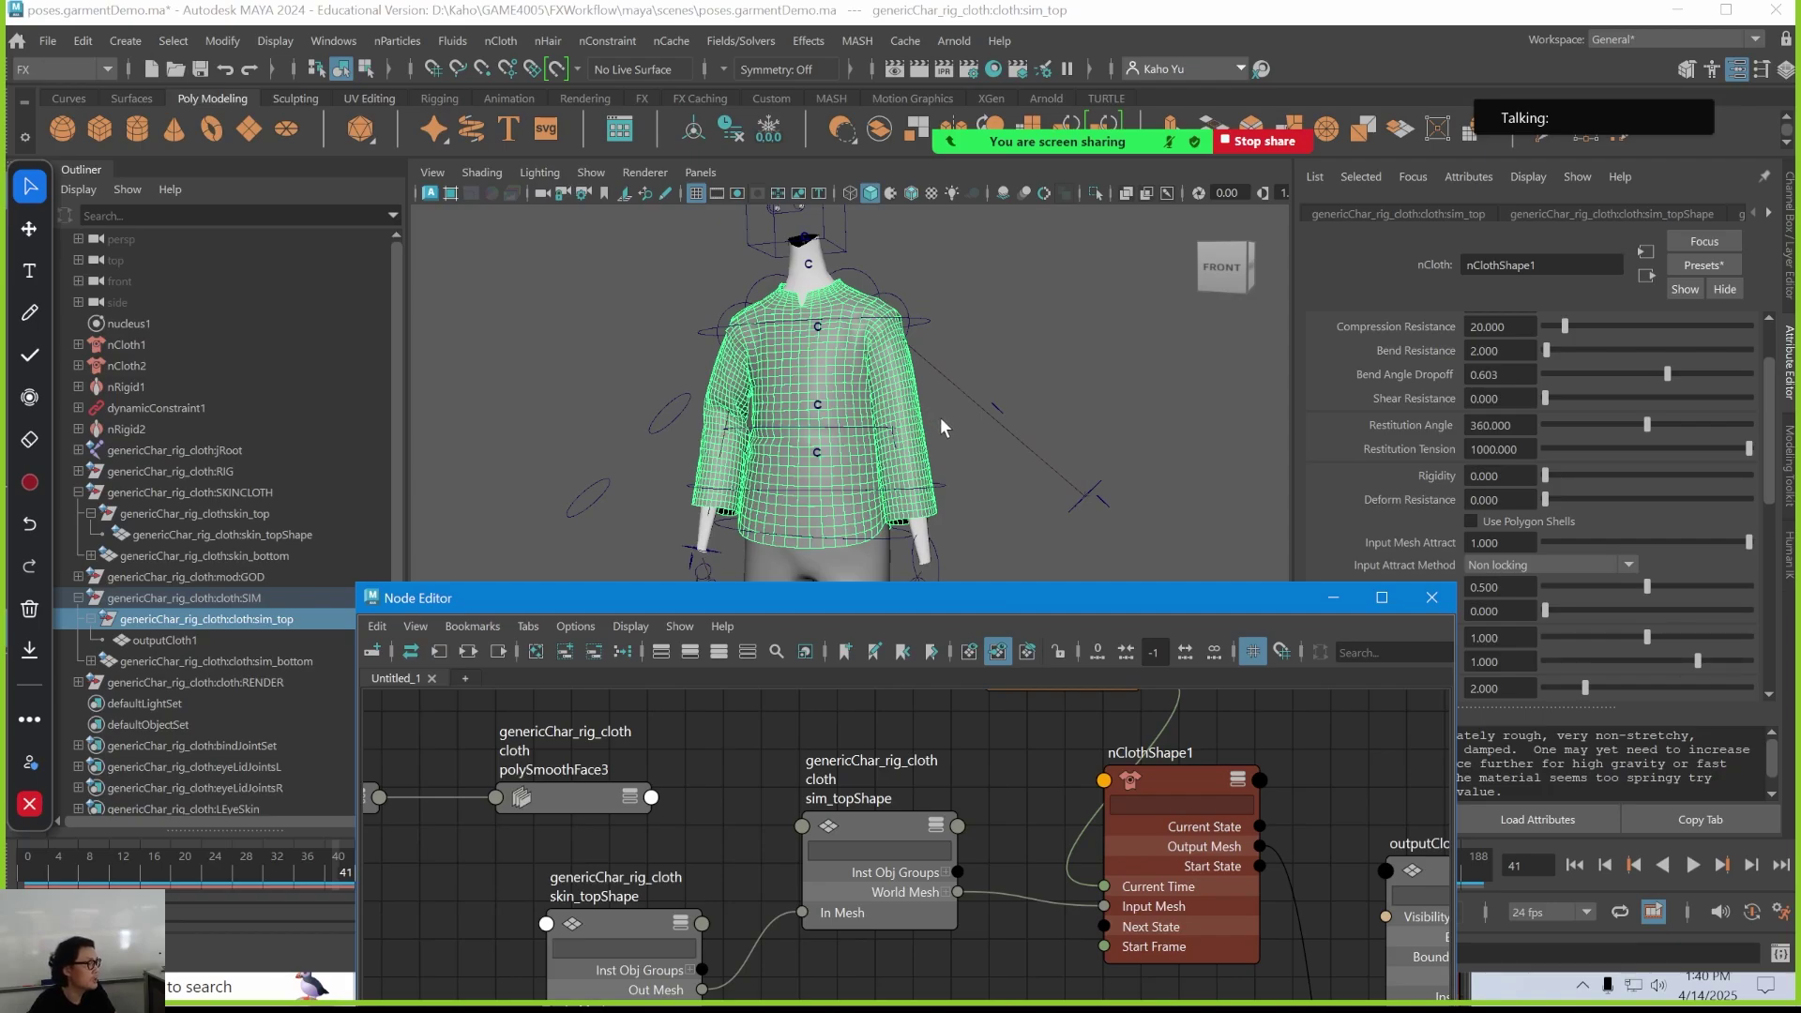
pyautogui.moveTo(985, 605); pyautogui.dragTo(934, 631)
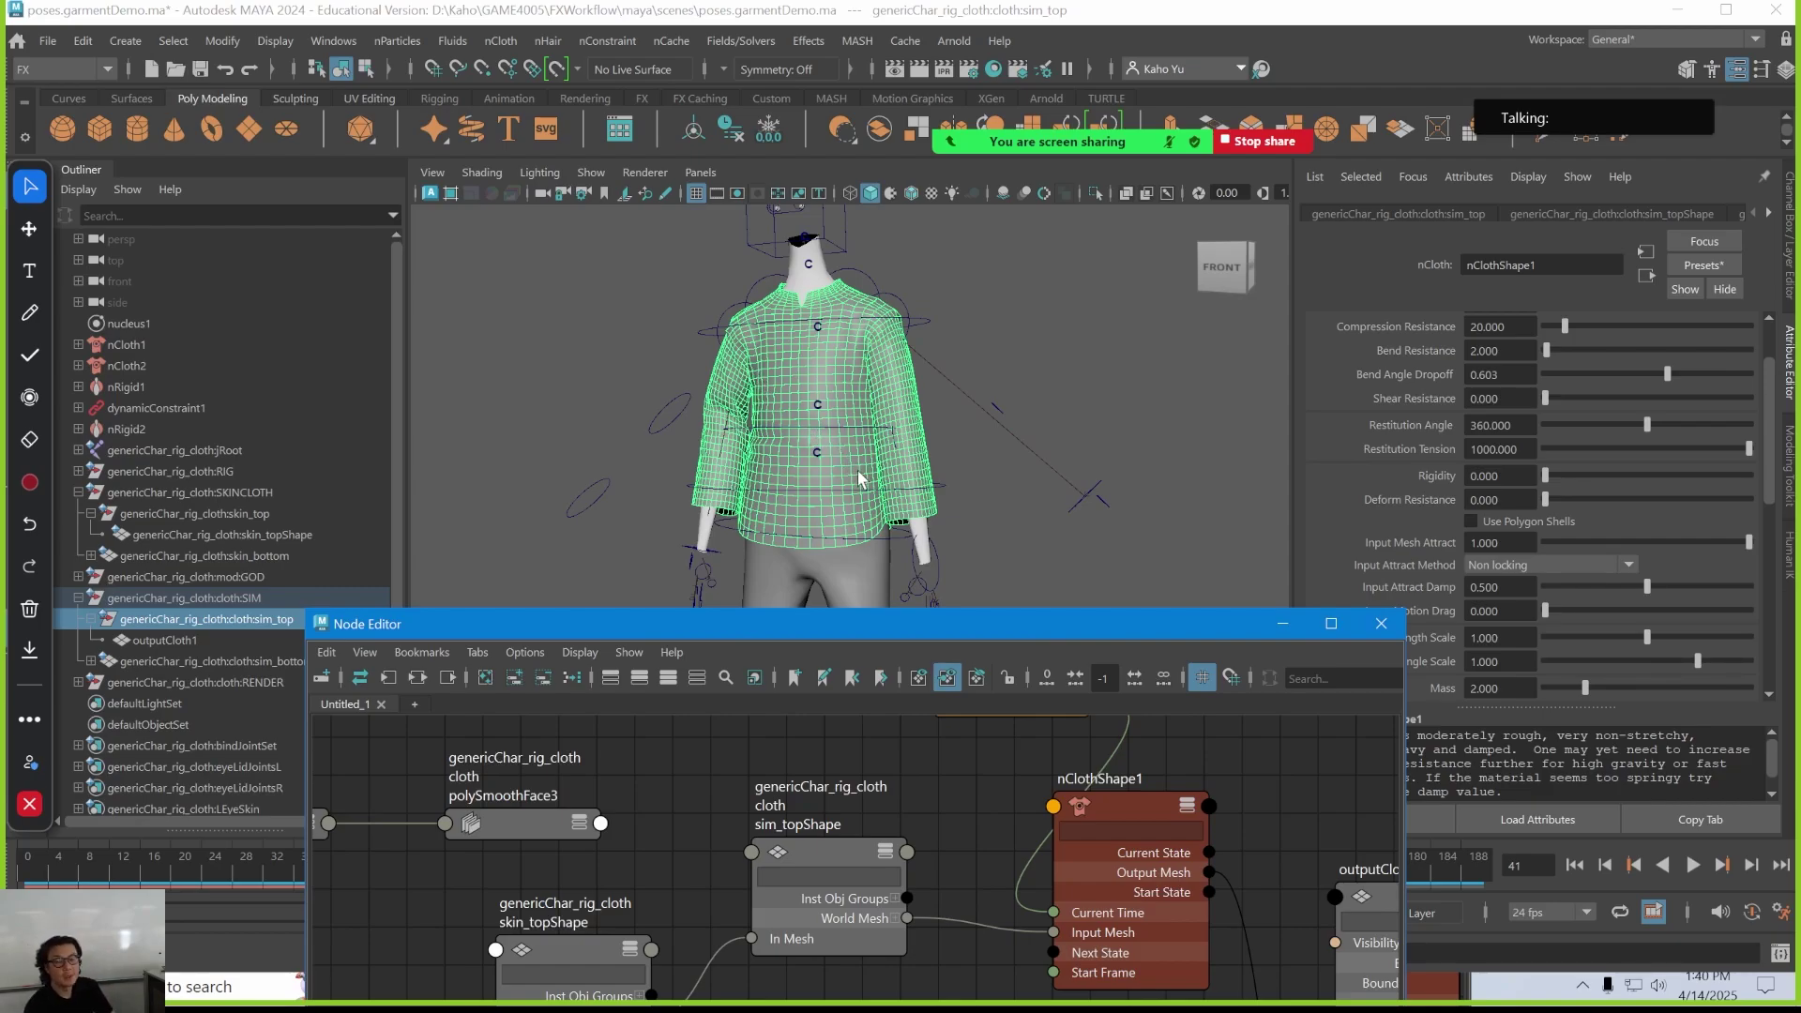
# Start painting the Input Attract nCloth vertex map on the sim_top shirt with its tool settings open beside the character
pyautogui.rightClick(919, 429)
pyautogui.moveTo(899, 609)
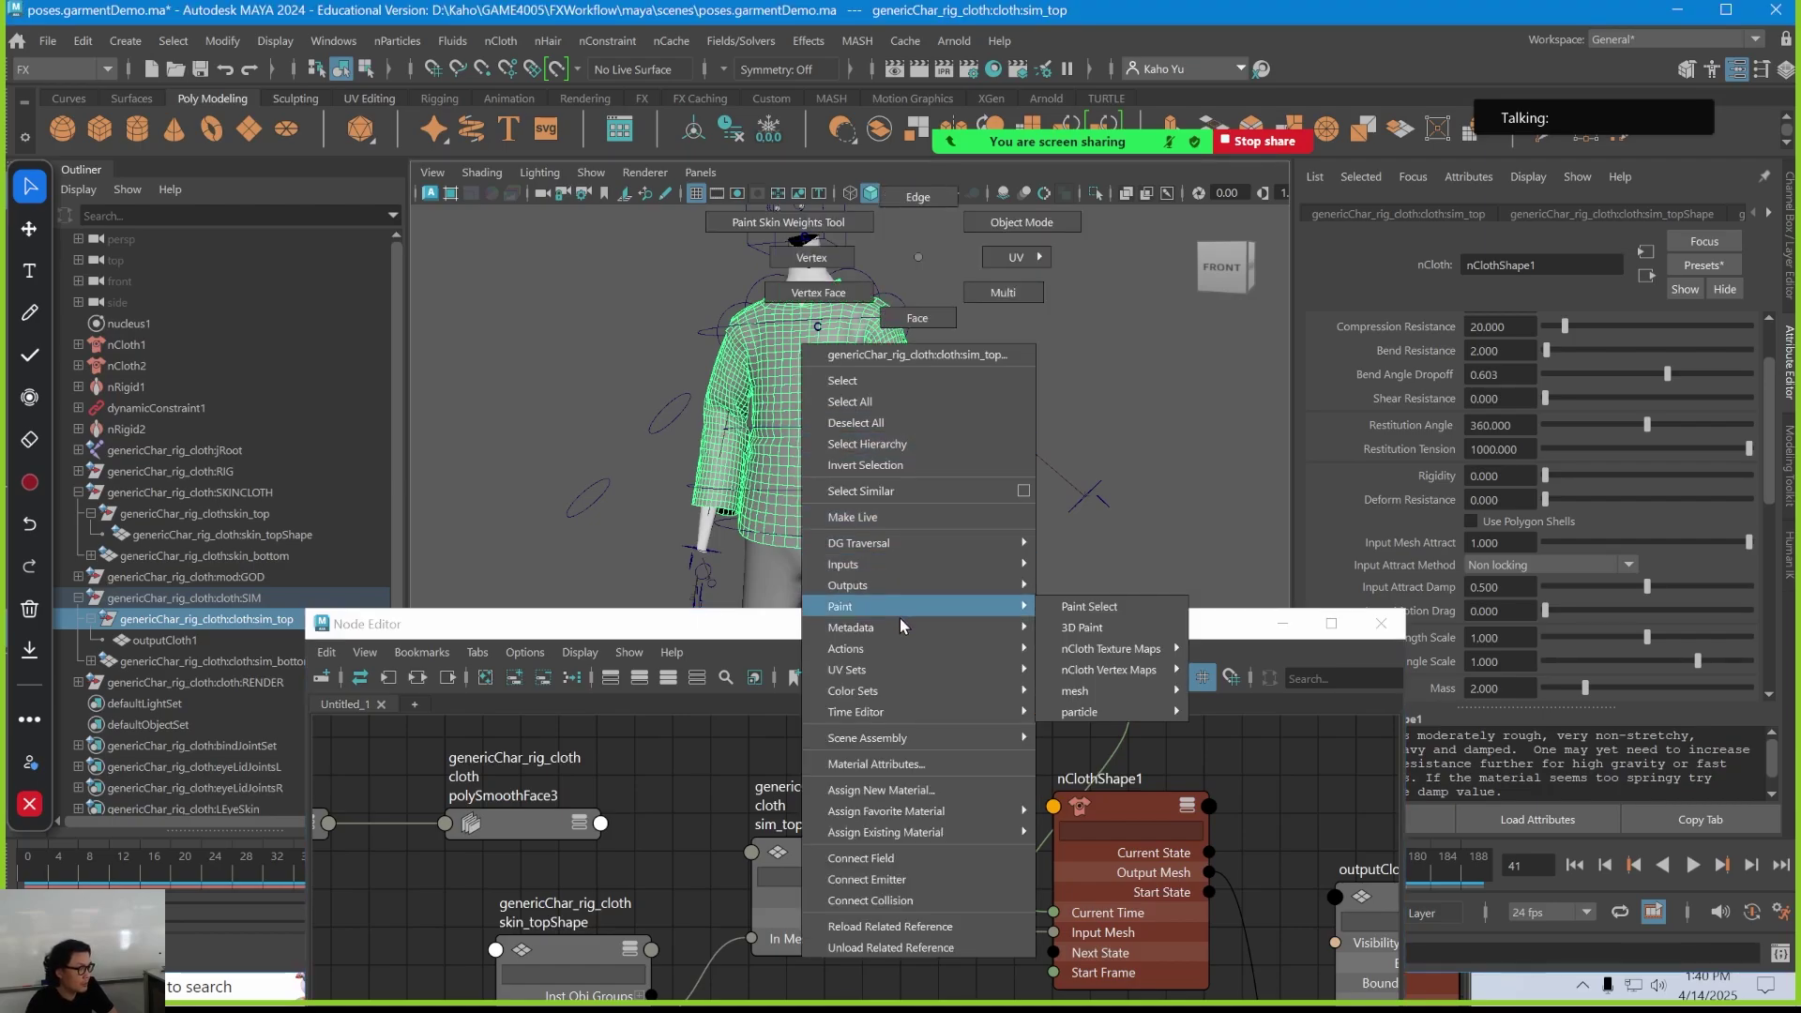
pyautogui.moveTo(1101, 672)
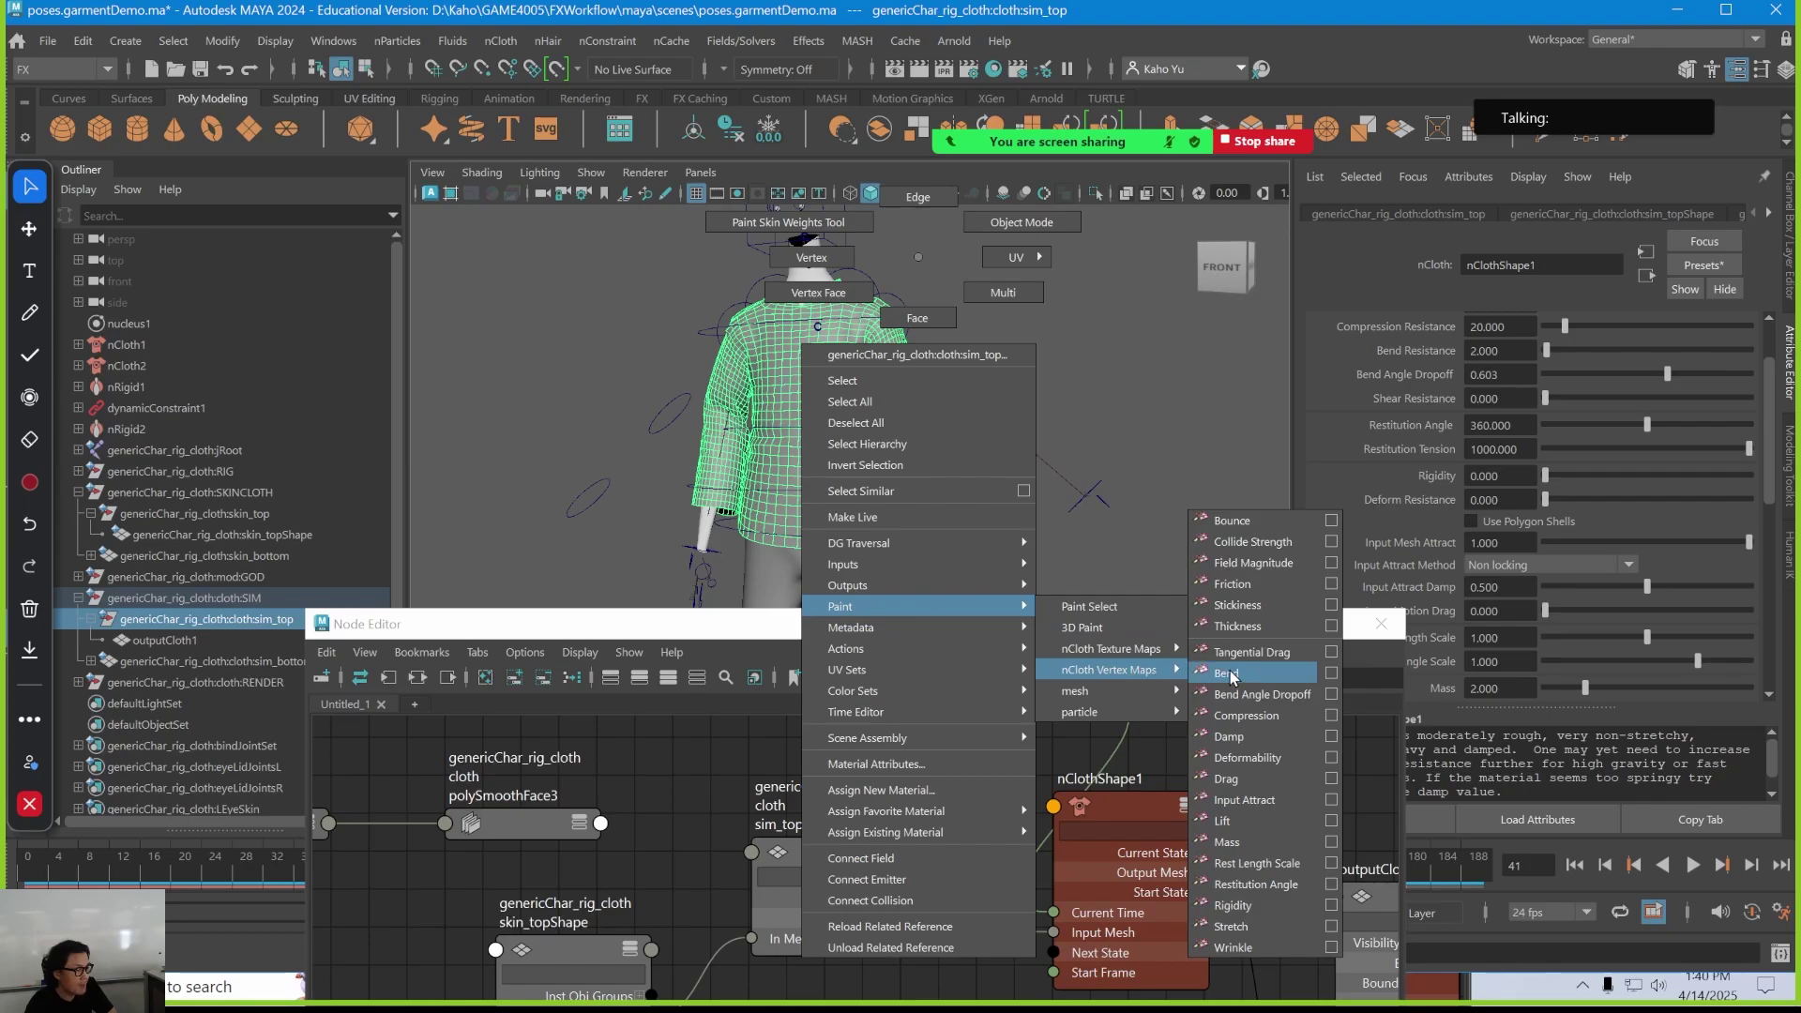
pyautogui.click(1330, 800)
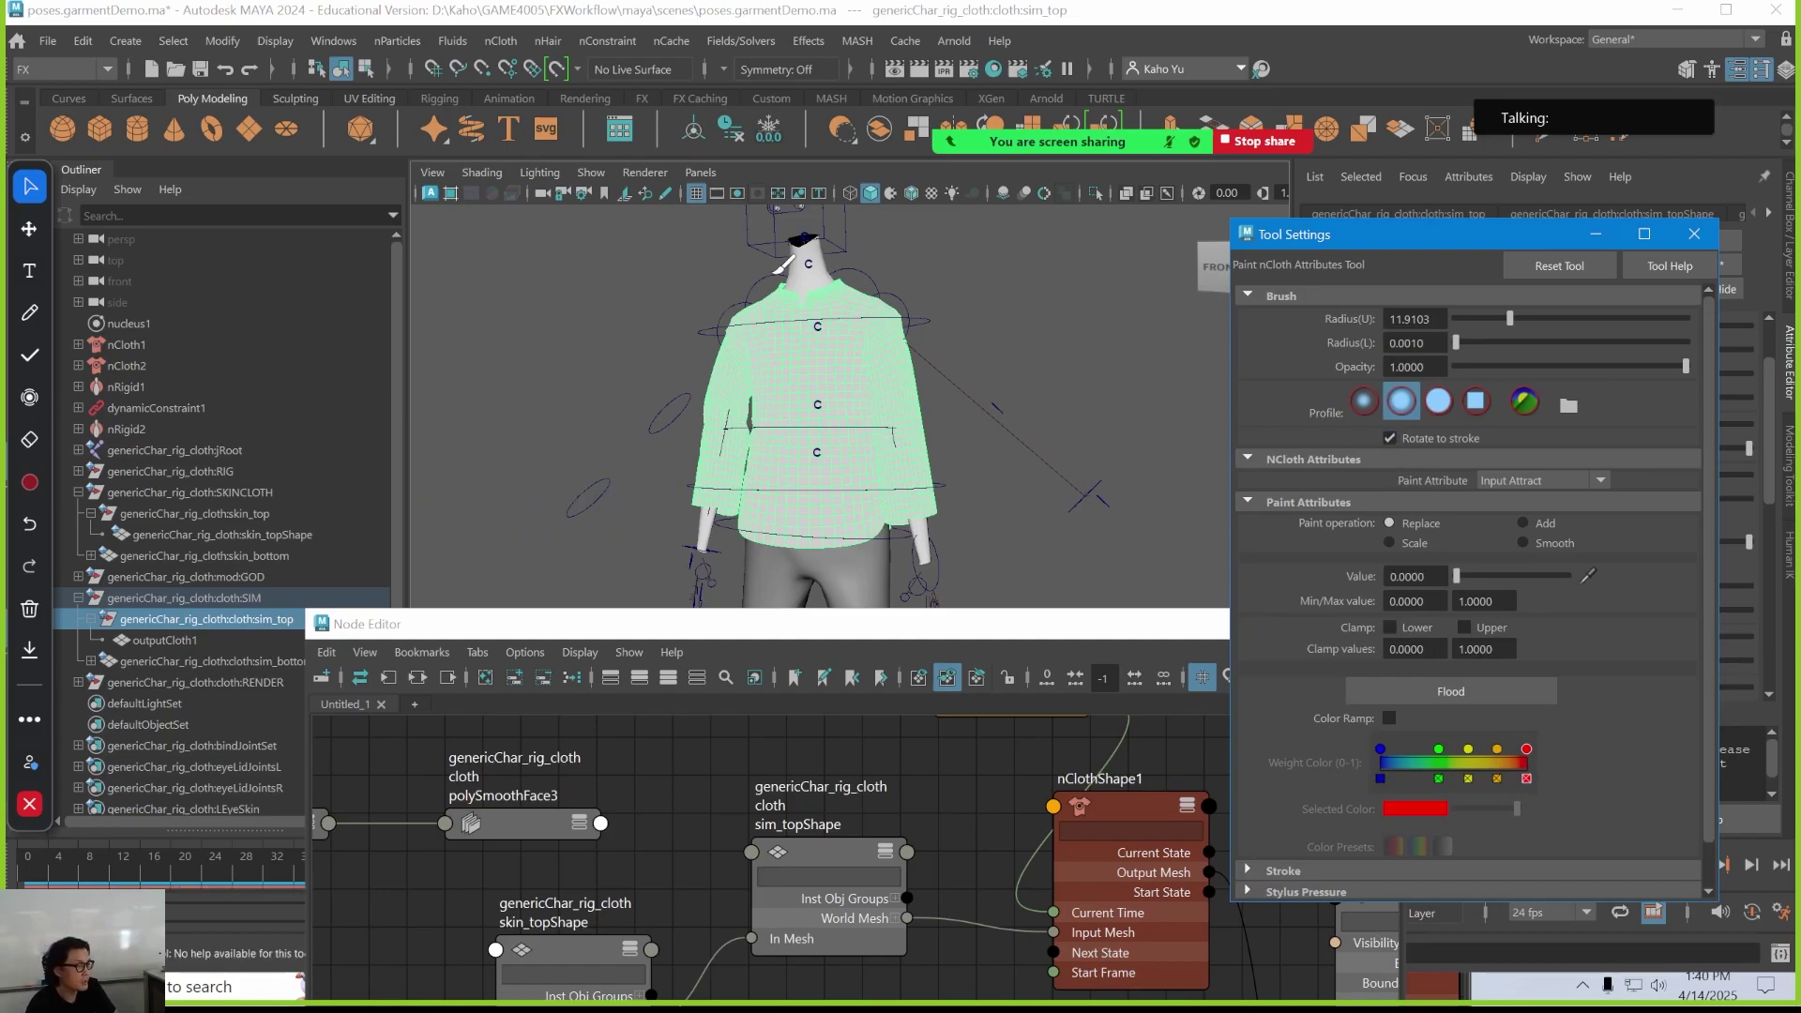
pyautogui.moveTo(1380, 235); pyautogui.dragTo(1263, 226)
# Paint Input Attract with value 0 in Replace mode around the shirt's lower hem and the lower sleeves
pyautogui.scroll(3, 915, 357)
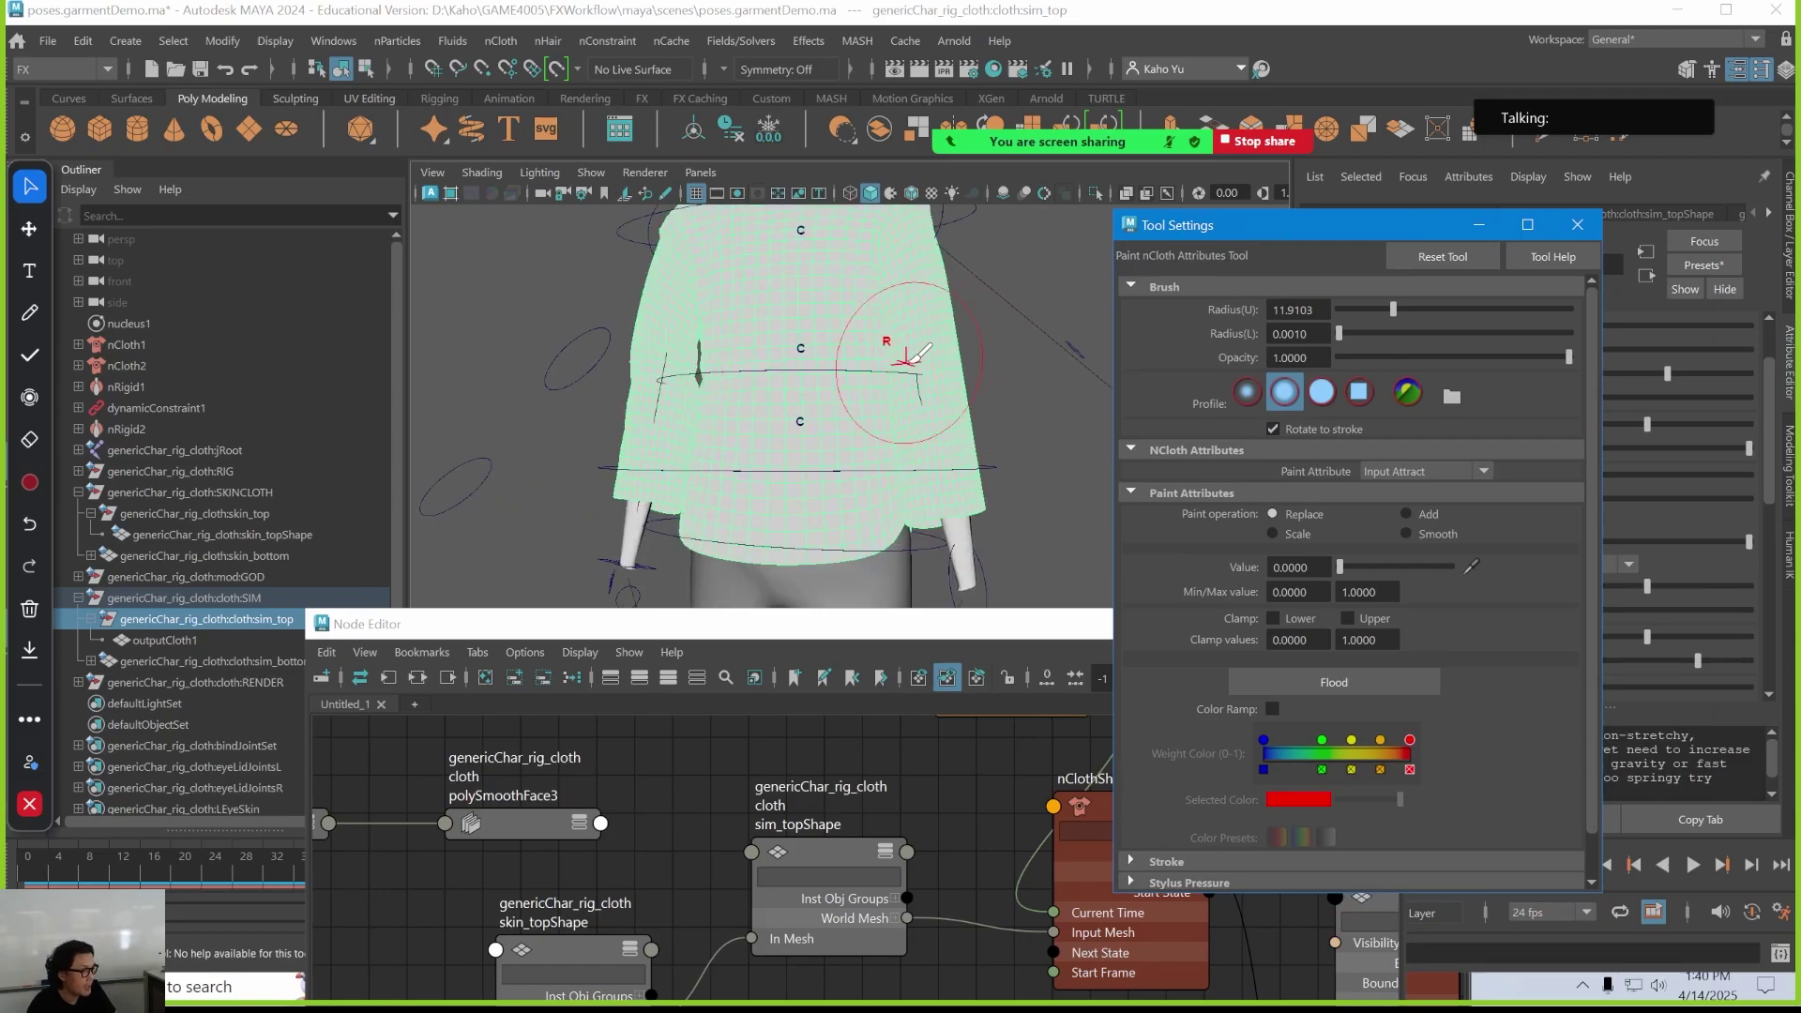
pyautogui.moveTo(915, 357)
pyautogui.keyDown('alt'); pyautogui.mouseDown()
pyautogui.moveTo(853, 390)
pyautogui.moveTo(839, 361)
pyautogui.moveTo(711, 385)
pyautogui.moveTo(824, 356)
pyautogui.mouseUp(); pyautogui.keyUp('alt')
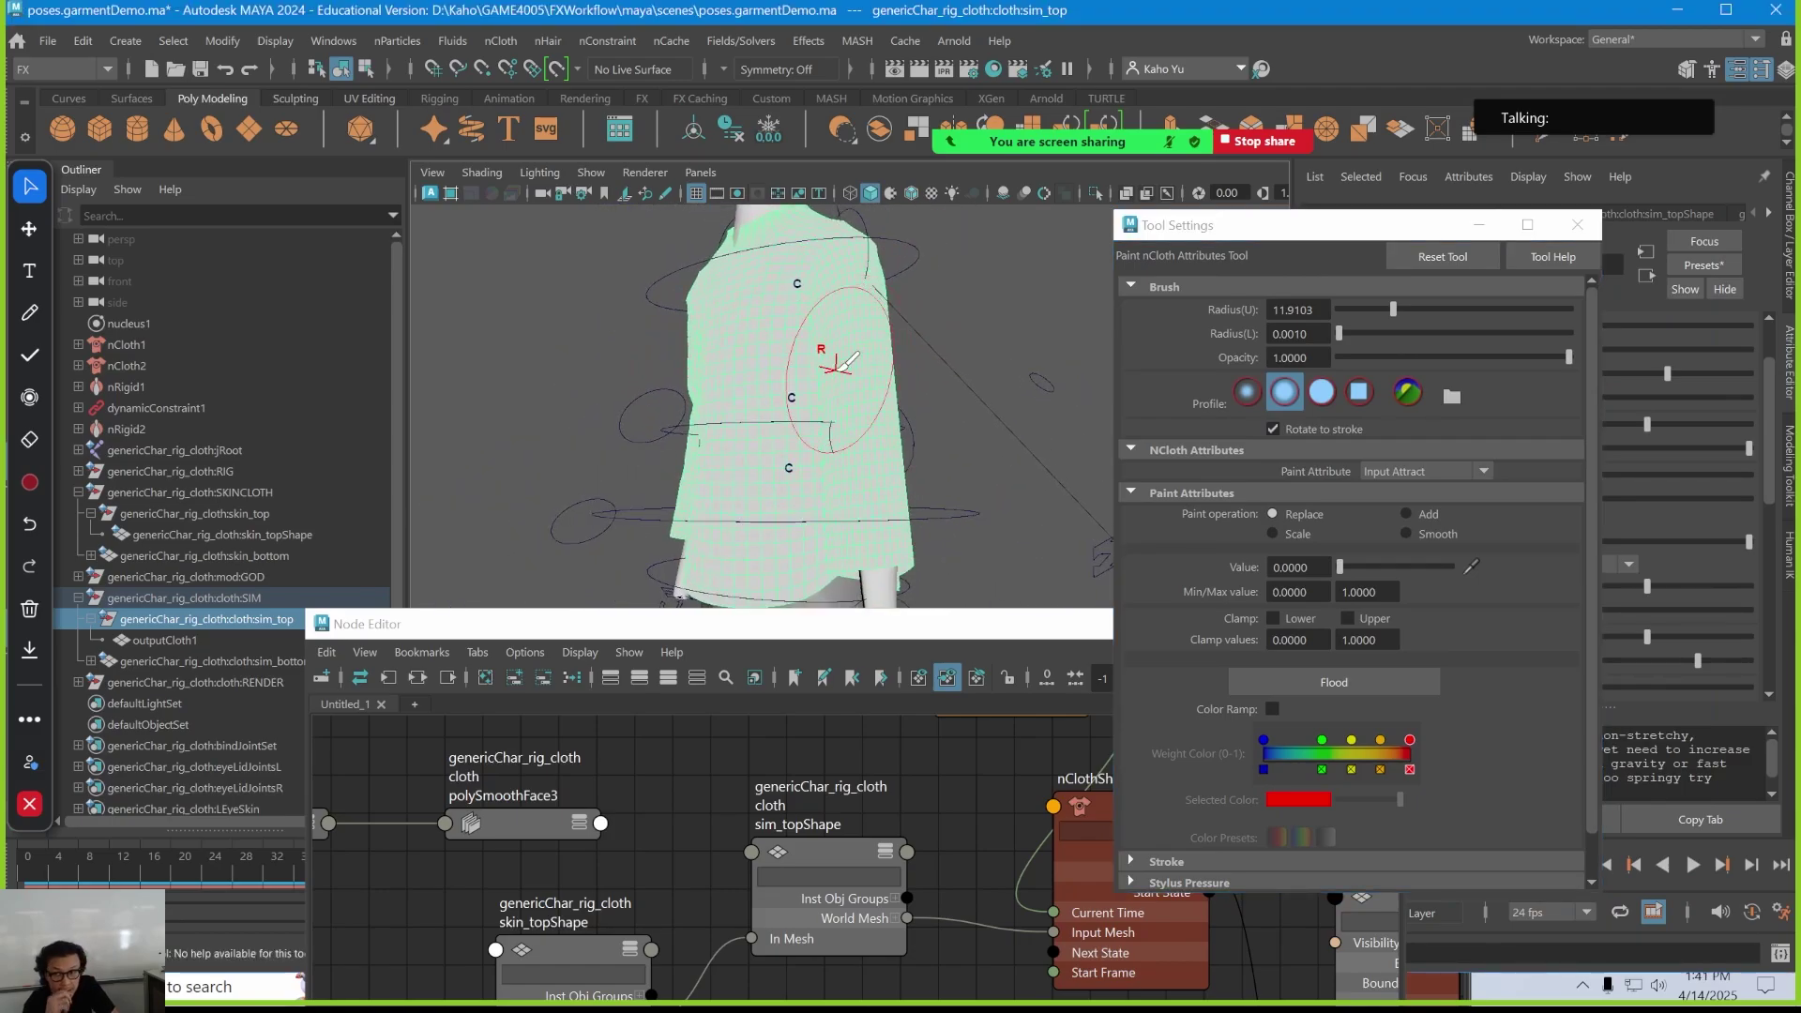
pyautogui.keyDown('alt'); pyautogui.moveTo(833, 385); pyautogui.dragTo(846, 304, button='middle'); pyautogui.keyUp('alt')
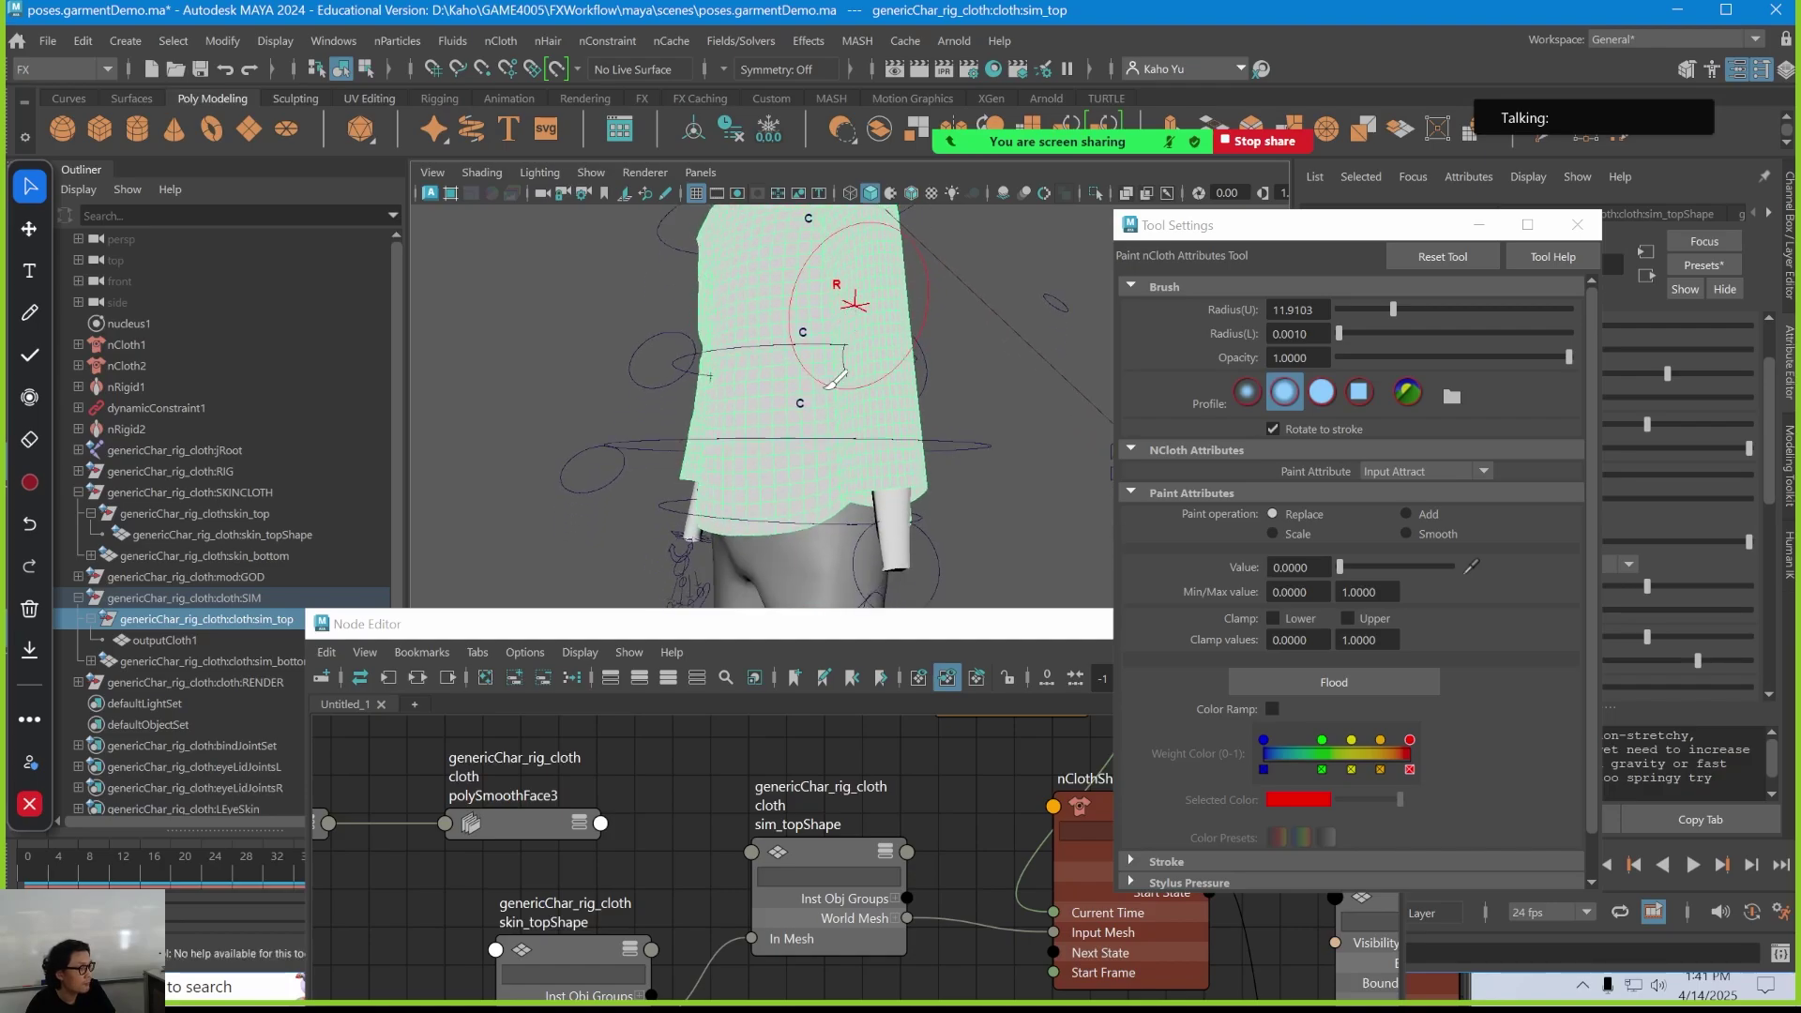
pyautogui.moveTo(758, 460)
pyautogui.keyDown('alt'); pyautogui.mouseDown()
pyautogui.moveTo(844, 390)
pyautogui.moveTo(905, 414)
pyautogui.moveTo(840, 444)
pyautogui.mouseUp(); pyautogui.keyUp('alt')
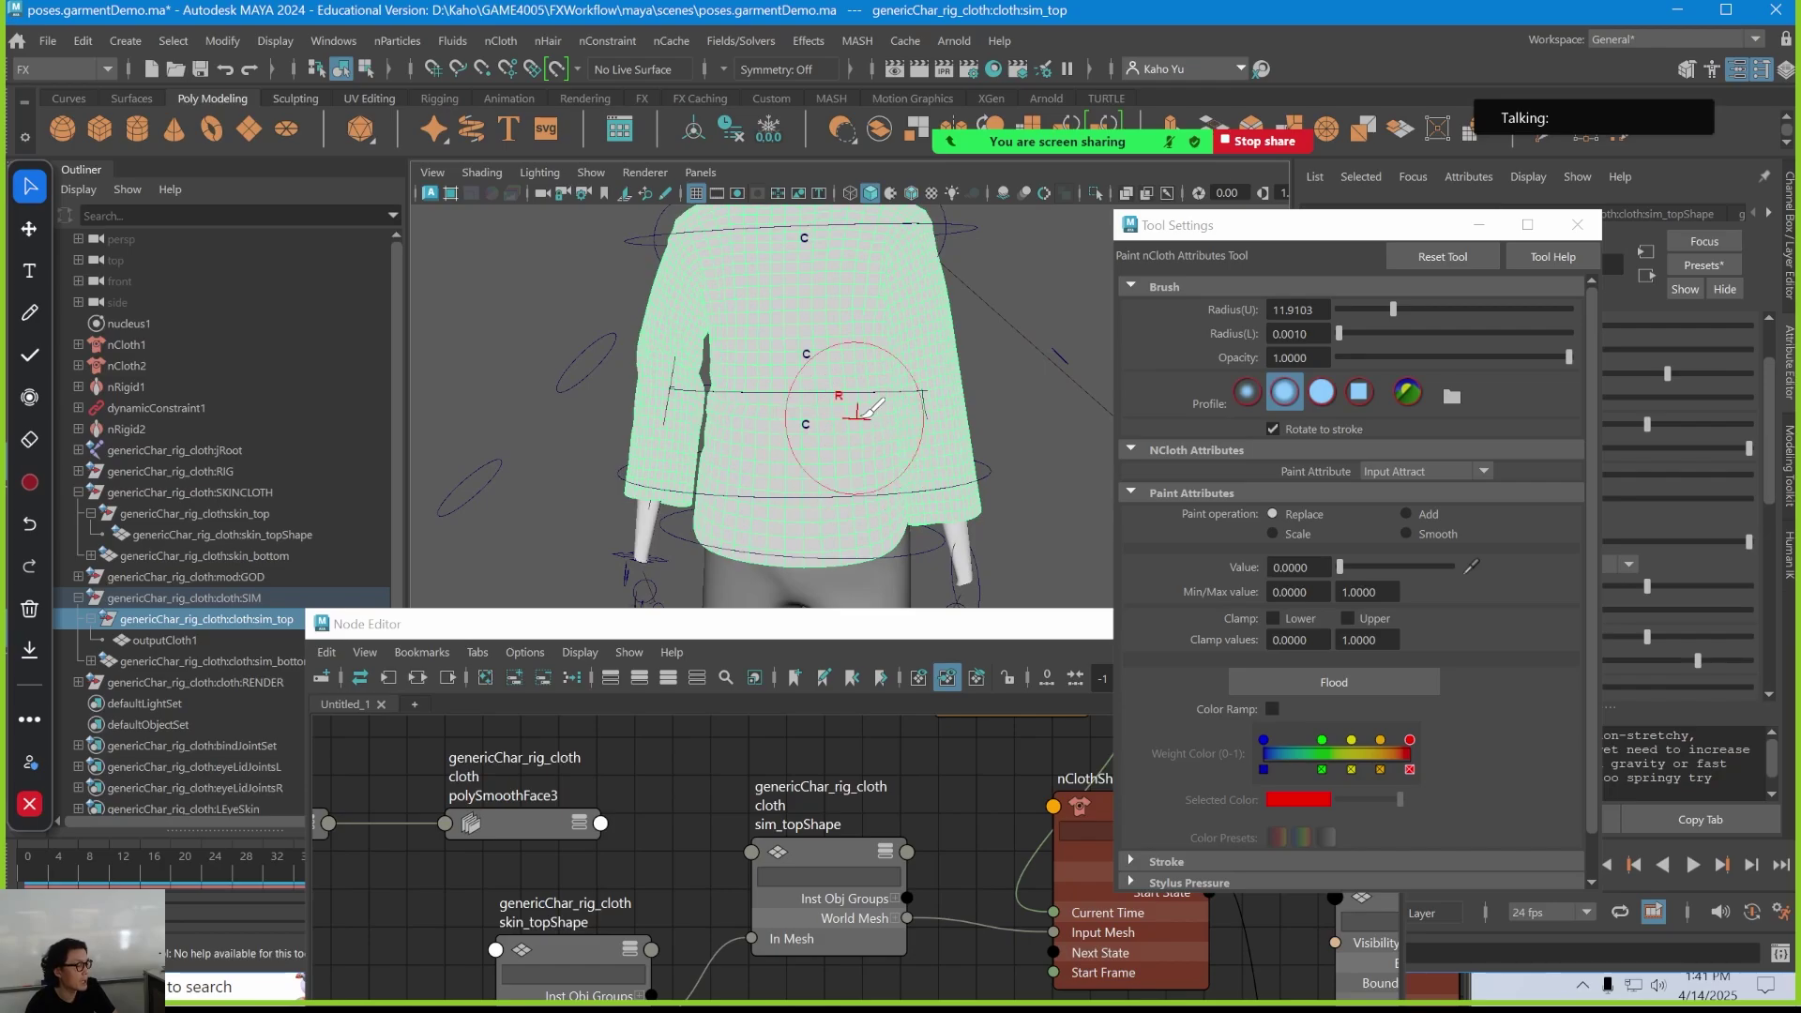
pyautogui.moveTo(856, 415)
pyautogui.keyDown('alt'); pyautogui.mouseDown()
pyautogui.moveTo(797, 410)
pyautogui.moveTo(826, 431)
pyautogui.mouseUp(); pyautogui.keyUp('alt')
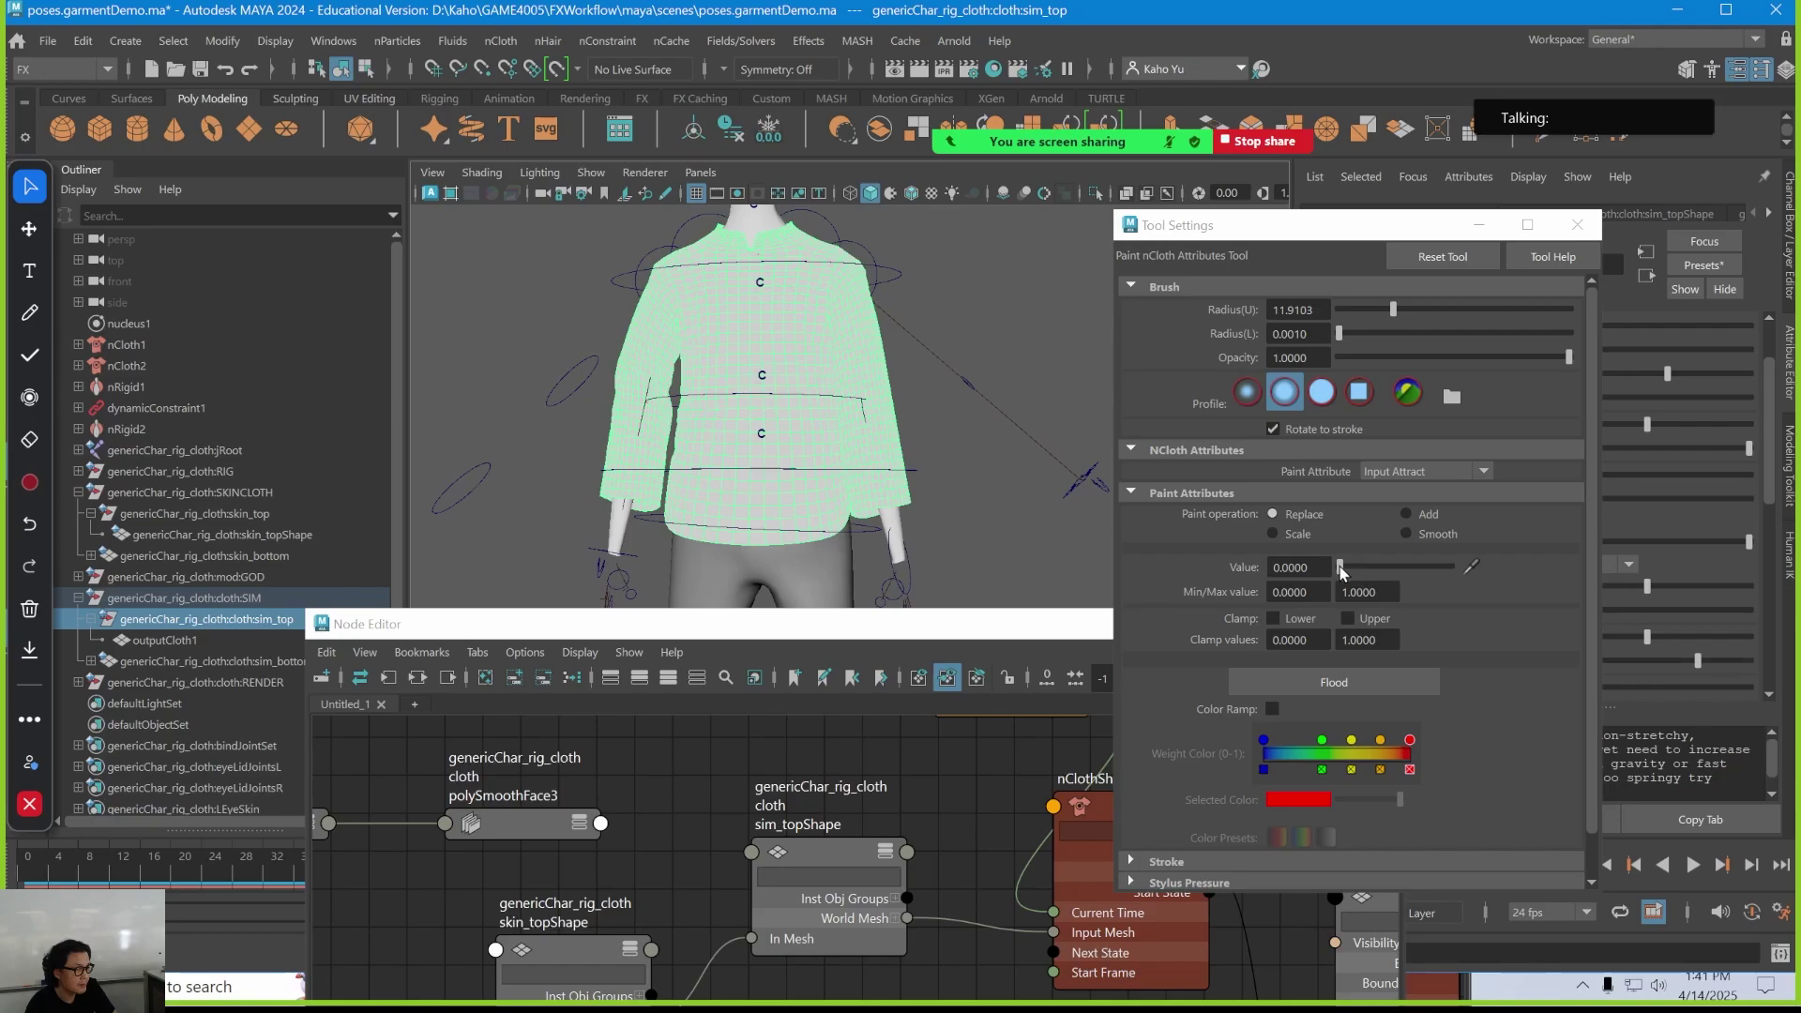
pyautogui.keyDown('alt'); pyautogui.moveTo(792, 314); pyautogui.dragTo(846, 342, button='middle'); pyautogui.keyUp('alt')
pyautogui.keyDown('alt'); pyautogui.moveTo(846, 342); pyautogui.dragTo(789, 340); pyautogui.keyUp('alt')
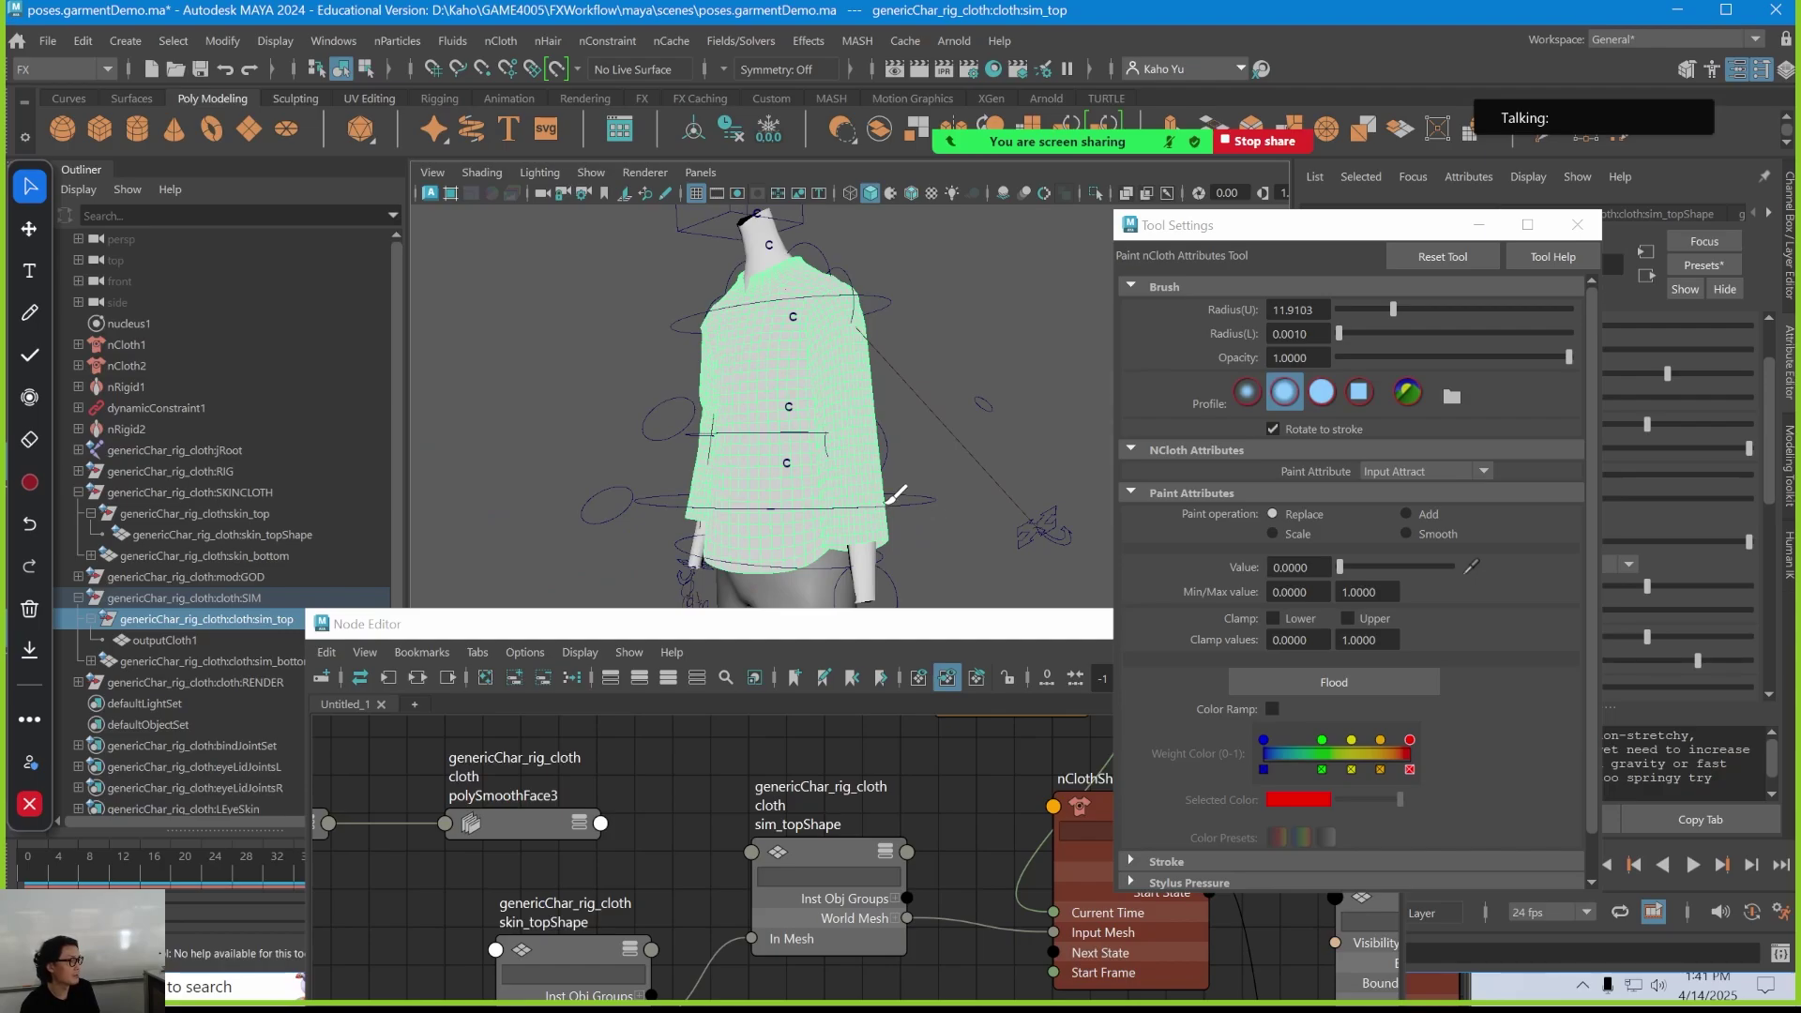
pyautogui.moveTo(735, 503)
pyautogui.mouseDown()
pyautogui.moveTo(792, 553)
pyautogui.moveTo(858, 507)
pyautogui.moveTo(844, 534)
pyautogui.moveTo(758, 509)
pyautogui.mouseUp()
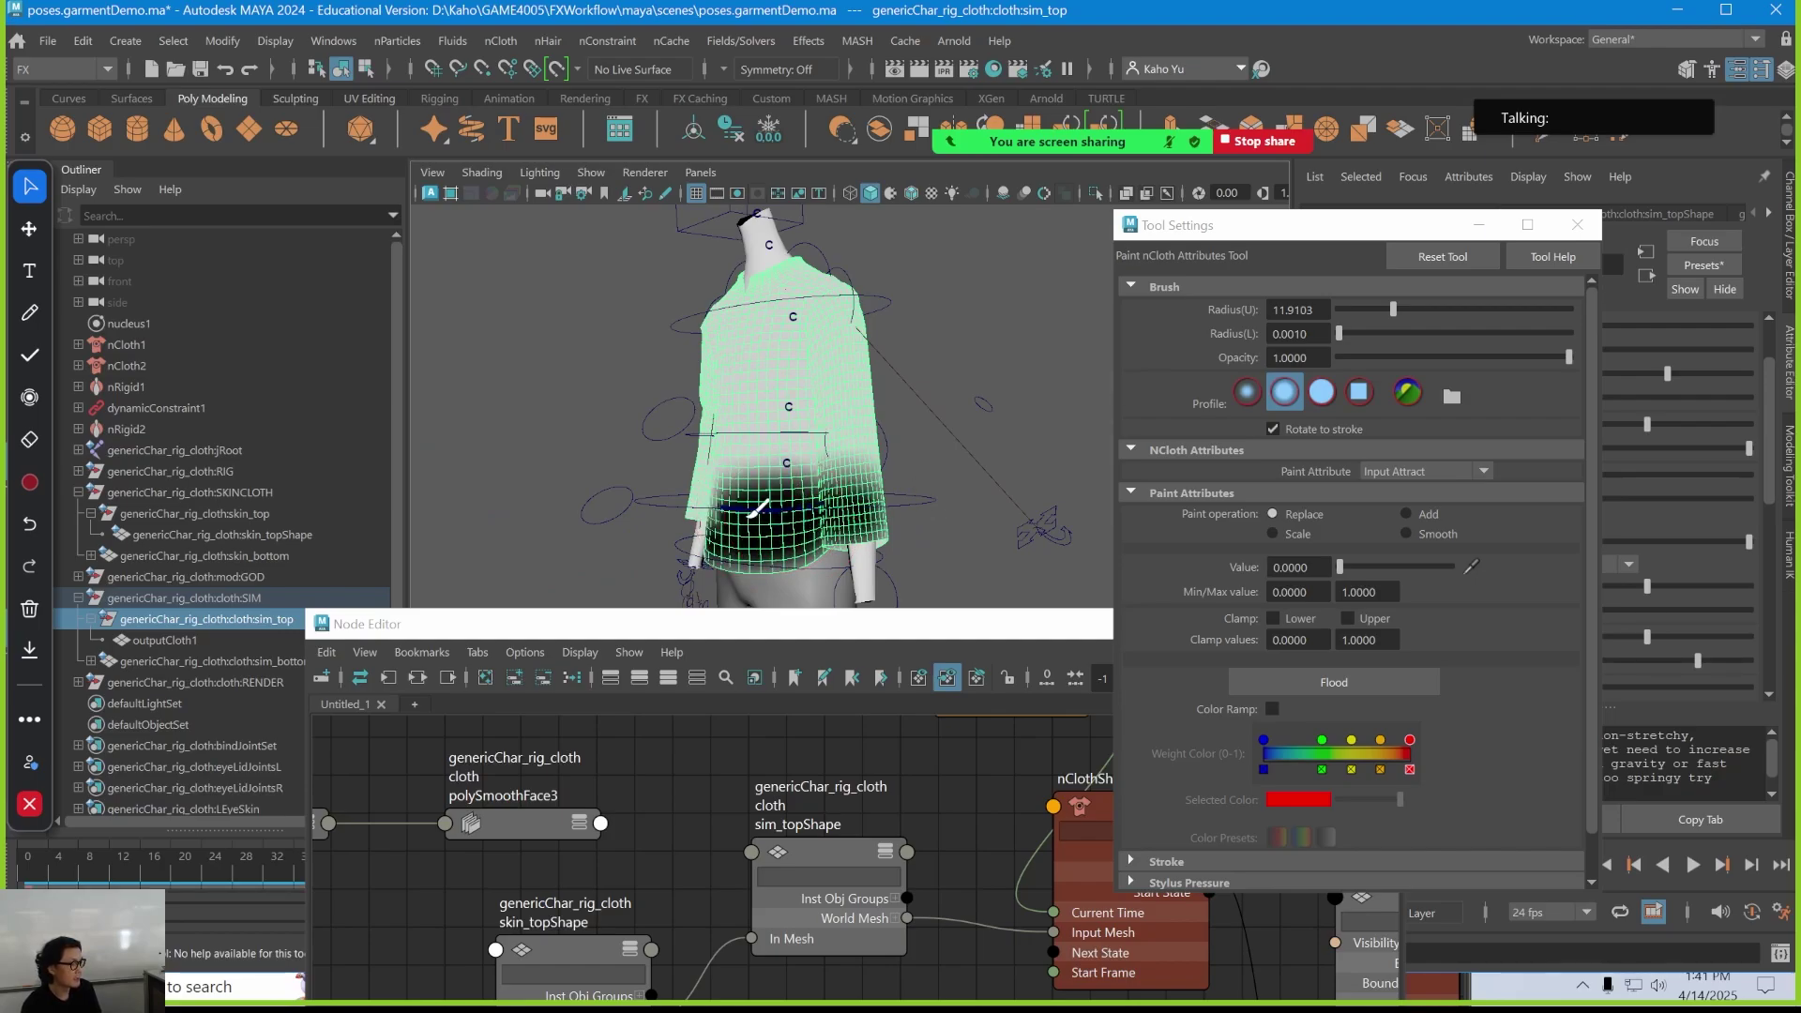
pyautogui.moveTo(818, 437)
pyautogui.keyDown('alt'); pyautogui.mouseDown()
pyautogui.moveTo(907, 431)
pyautogui.moveTo(893, 434)
pyautogui.mouseUp(); pyautogui.keyUp('alt')
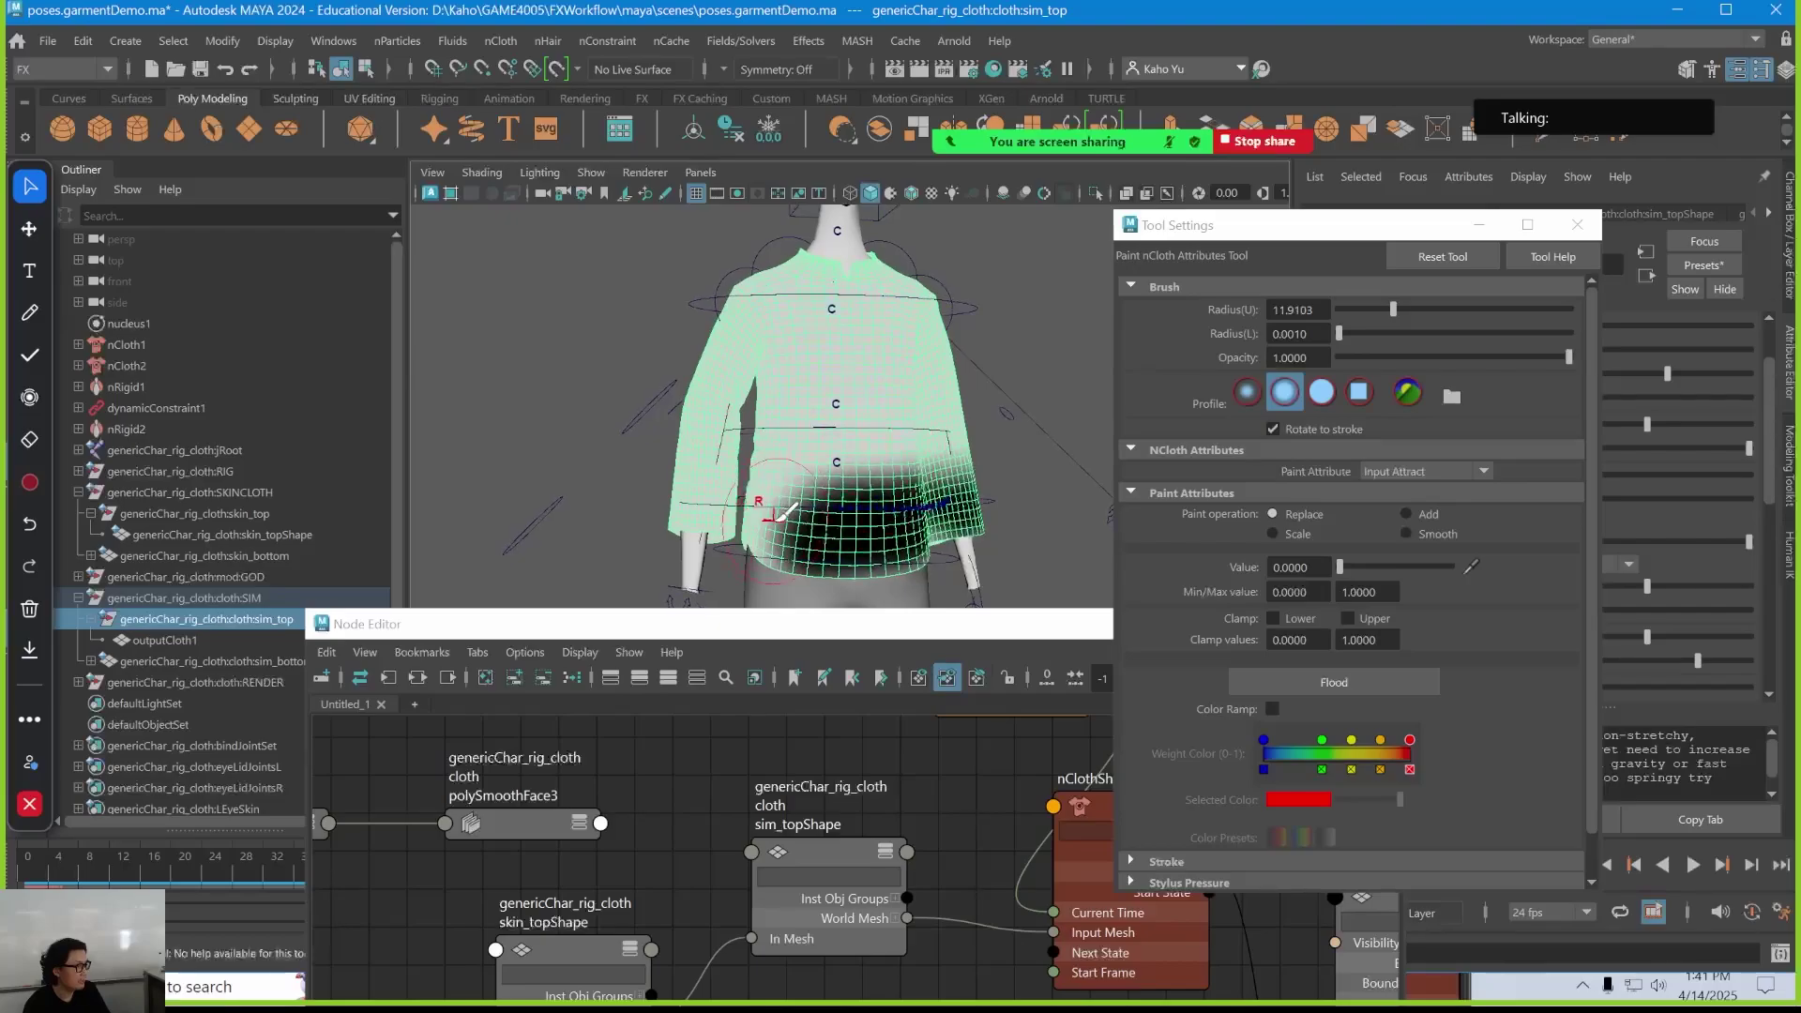
pyautogui.moveTo(783, 511)
pyautogui.mouseDown()
pyautogui.moveTo(698, 497)
pyautogui.moveTo(968, 507)
pyautogui.moveTo(848, 514)
pyautogui.moveTo(967, 505)
pyautogui.moveTo(974, 488)
pyautogui.moveTo(847, 505)
pyautogui.moveTo(905, 497)
pyautogui.moveTo(753, 480)
pyautogui.moveTo(879, 481)
pyautogui.moveTo(812, 471)
pyautogui.mouseUp()
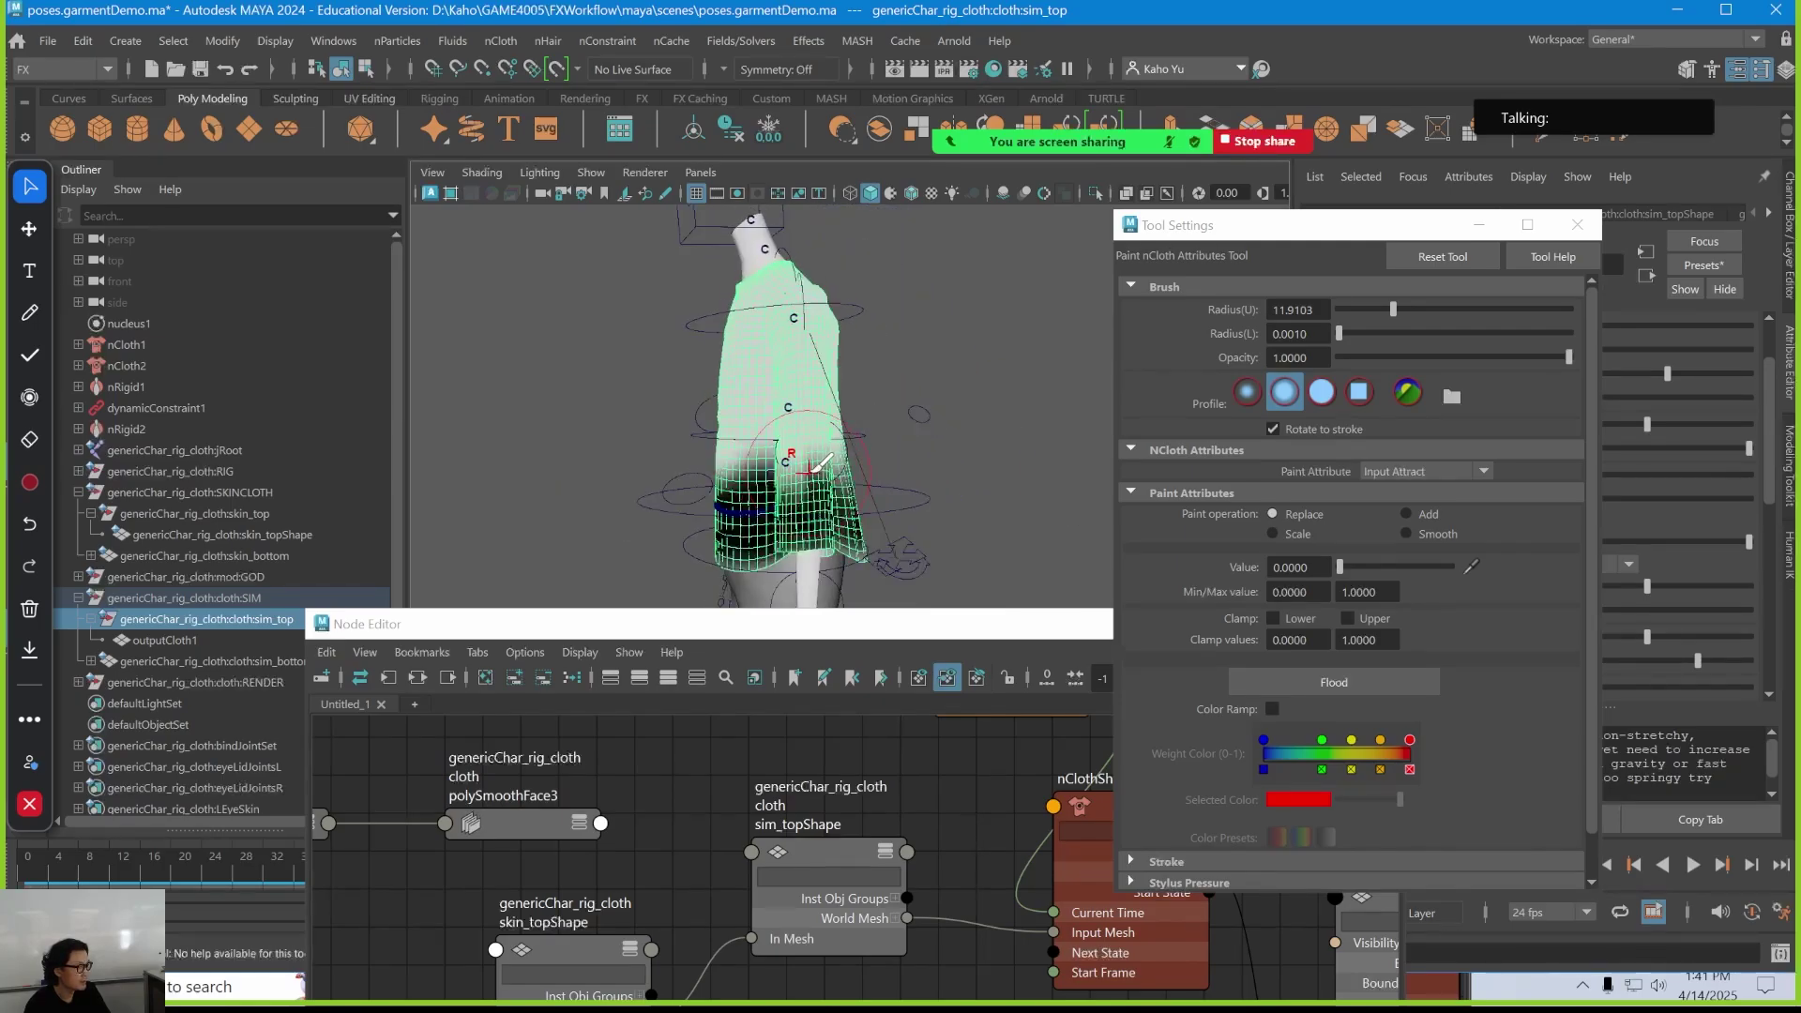
# Paint Input Attract with value 0.3185 in Replace mode over both sleeves, front and back, working from the shoulders down
pyautogui.keyDown('alt'); pyautogui.moveTo(859, 403); pyautogui.dragTo(989, 469); pyautogui.keyUp('alt')
pyautogui.moveTo(1339, 566); pyautogui.dragTo(1375, 566)
pyautogui.keyDown('alt'); pyautogui.moveTo(928, 403); pyautogui.dragTo(975, 413); pyautogui.keyUp('alt')
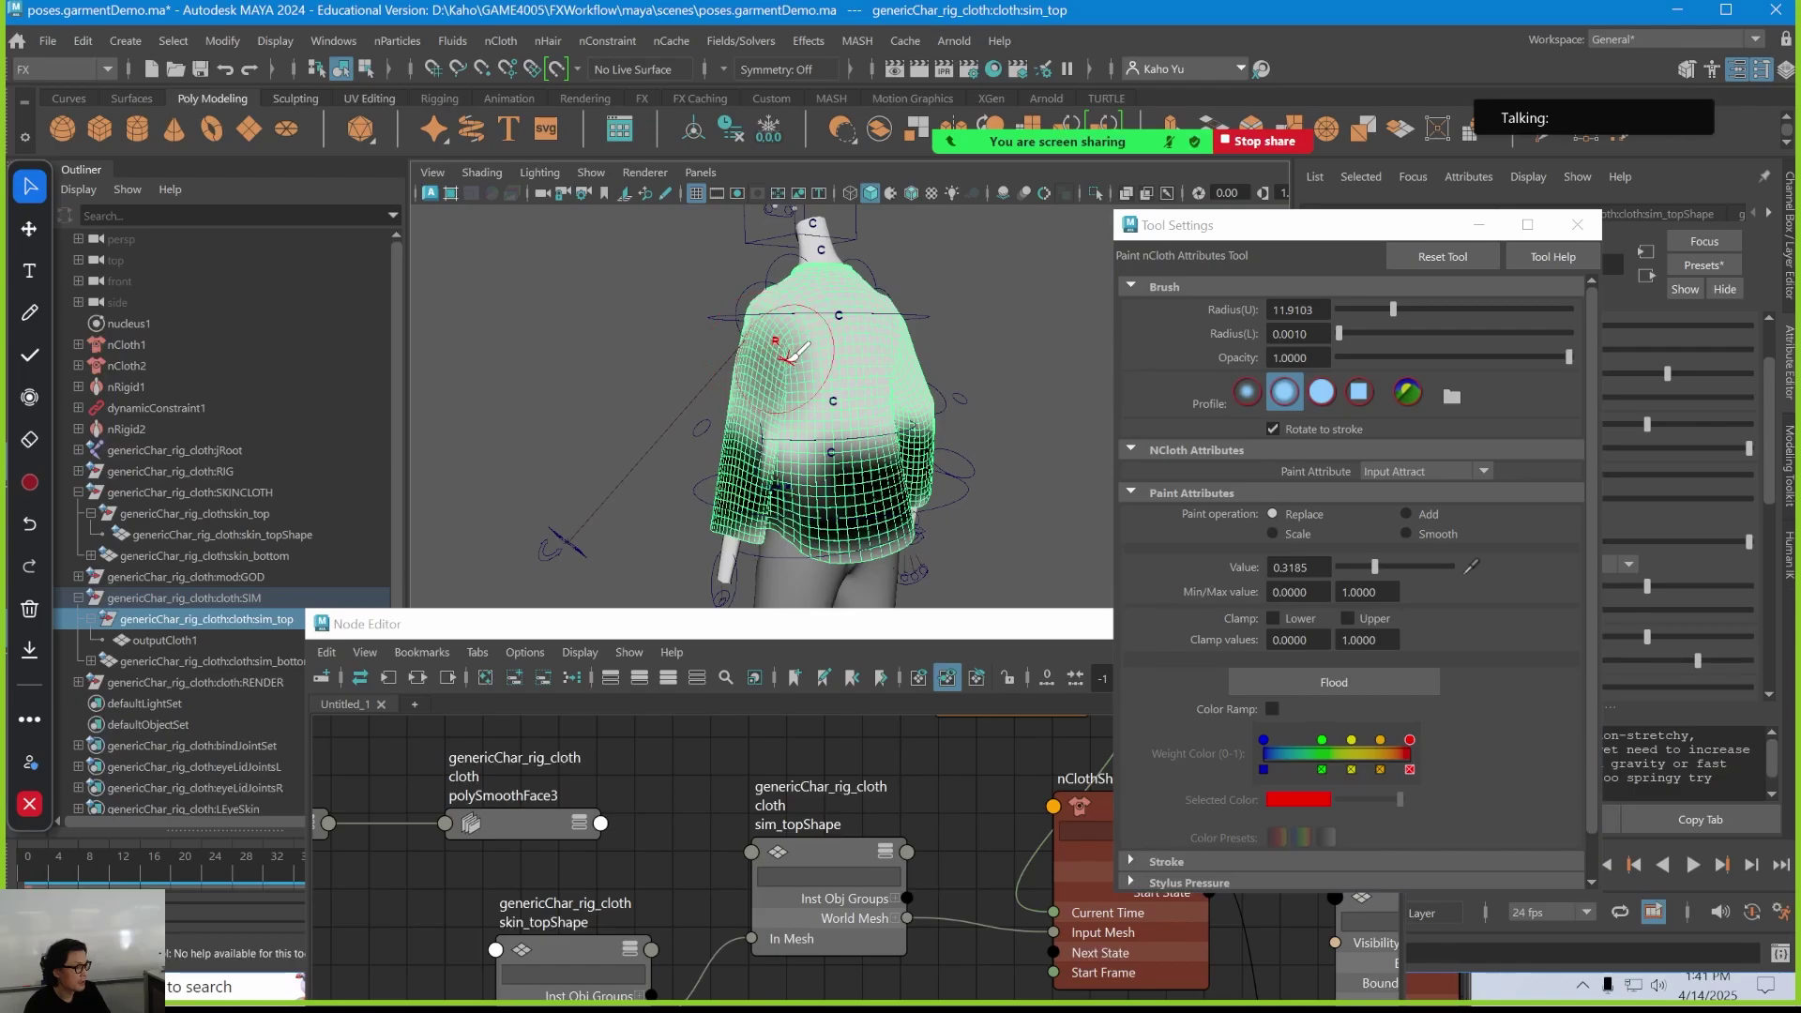
pyautogui.moveTo(791, 361)
pyautogui.mouseDown()
pyautogui.moveTo(793, 379)
pyautogui.moveTo(1013, 386)
pyautogui.mouseUp()
pyautogui.moveTo(864, 349); pyautogui.dragTo(857, 353)
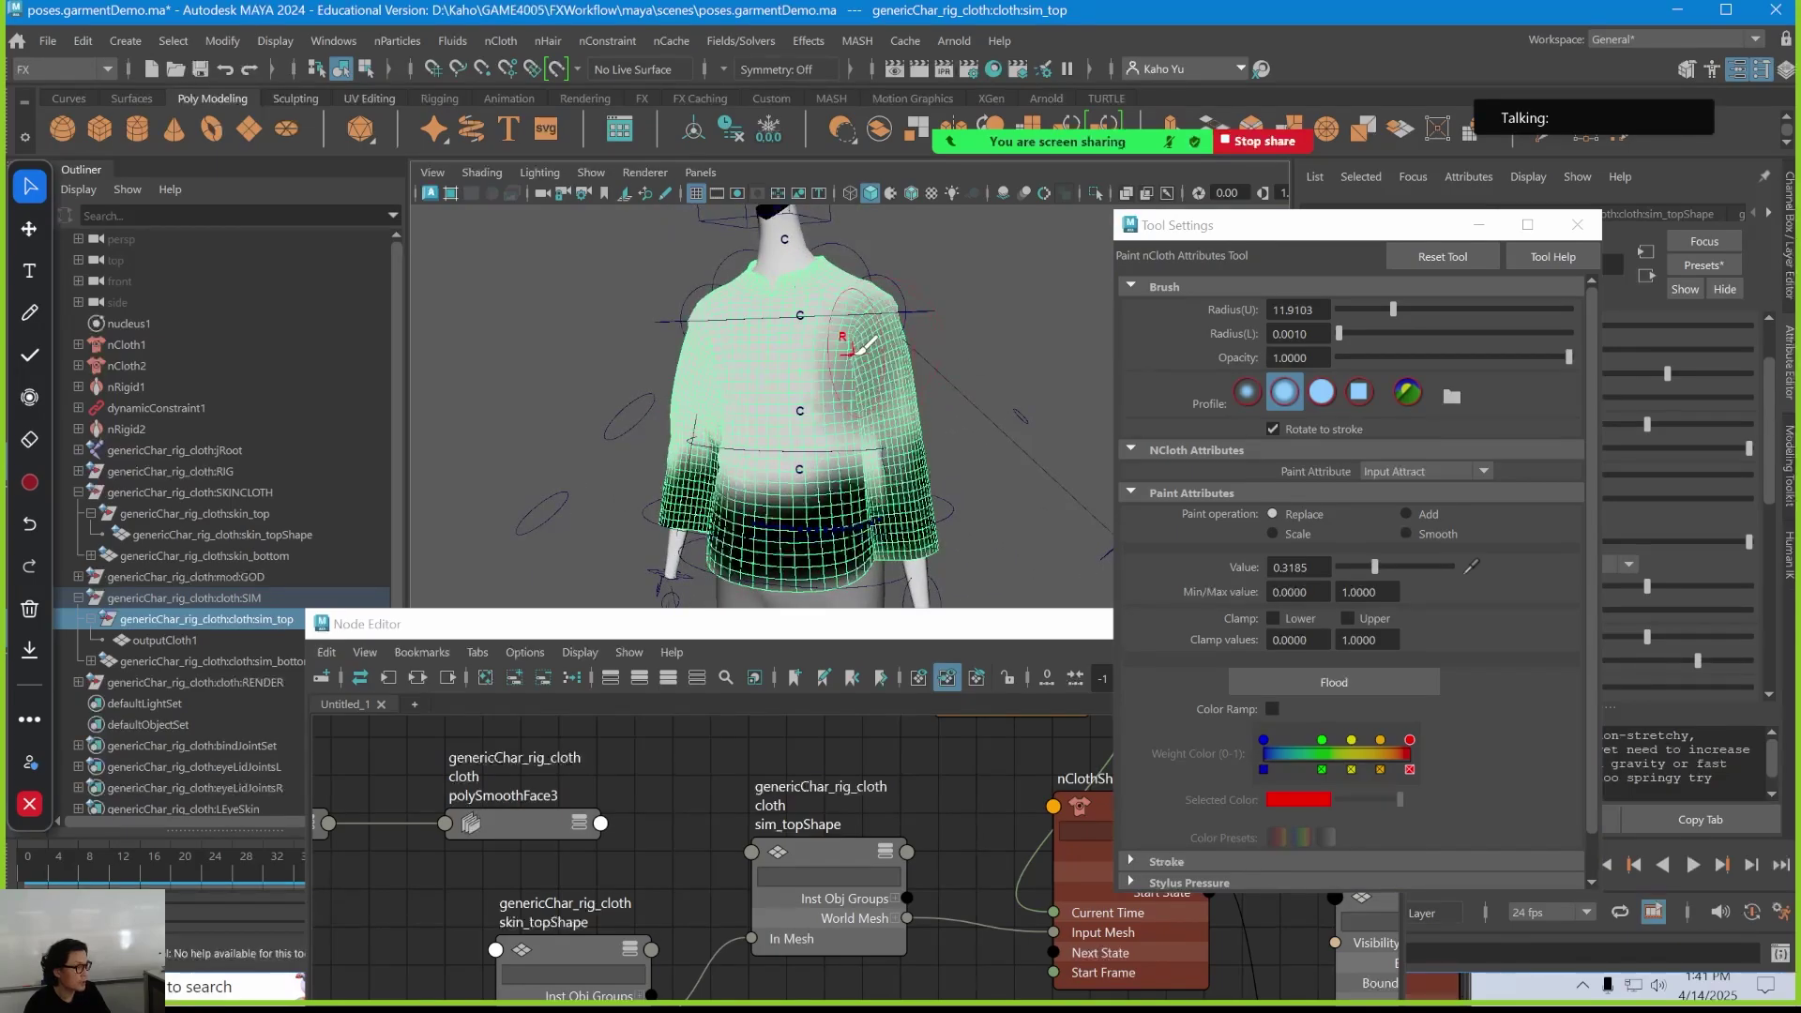
pyautogui.moveTo(891, 456); pyautogui.dragTo(892, 459)
pyautogui.keyDown('alt'); pyautogui.moveTo(823, 423); pyautogui.dragTo(877, 411); pyautogui.keyUp('alt')
pyautogui.moveTo(732, 364); pyautogui.dragTo(687, 439)
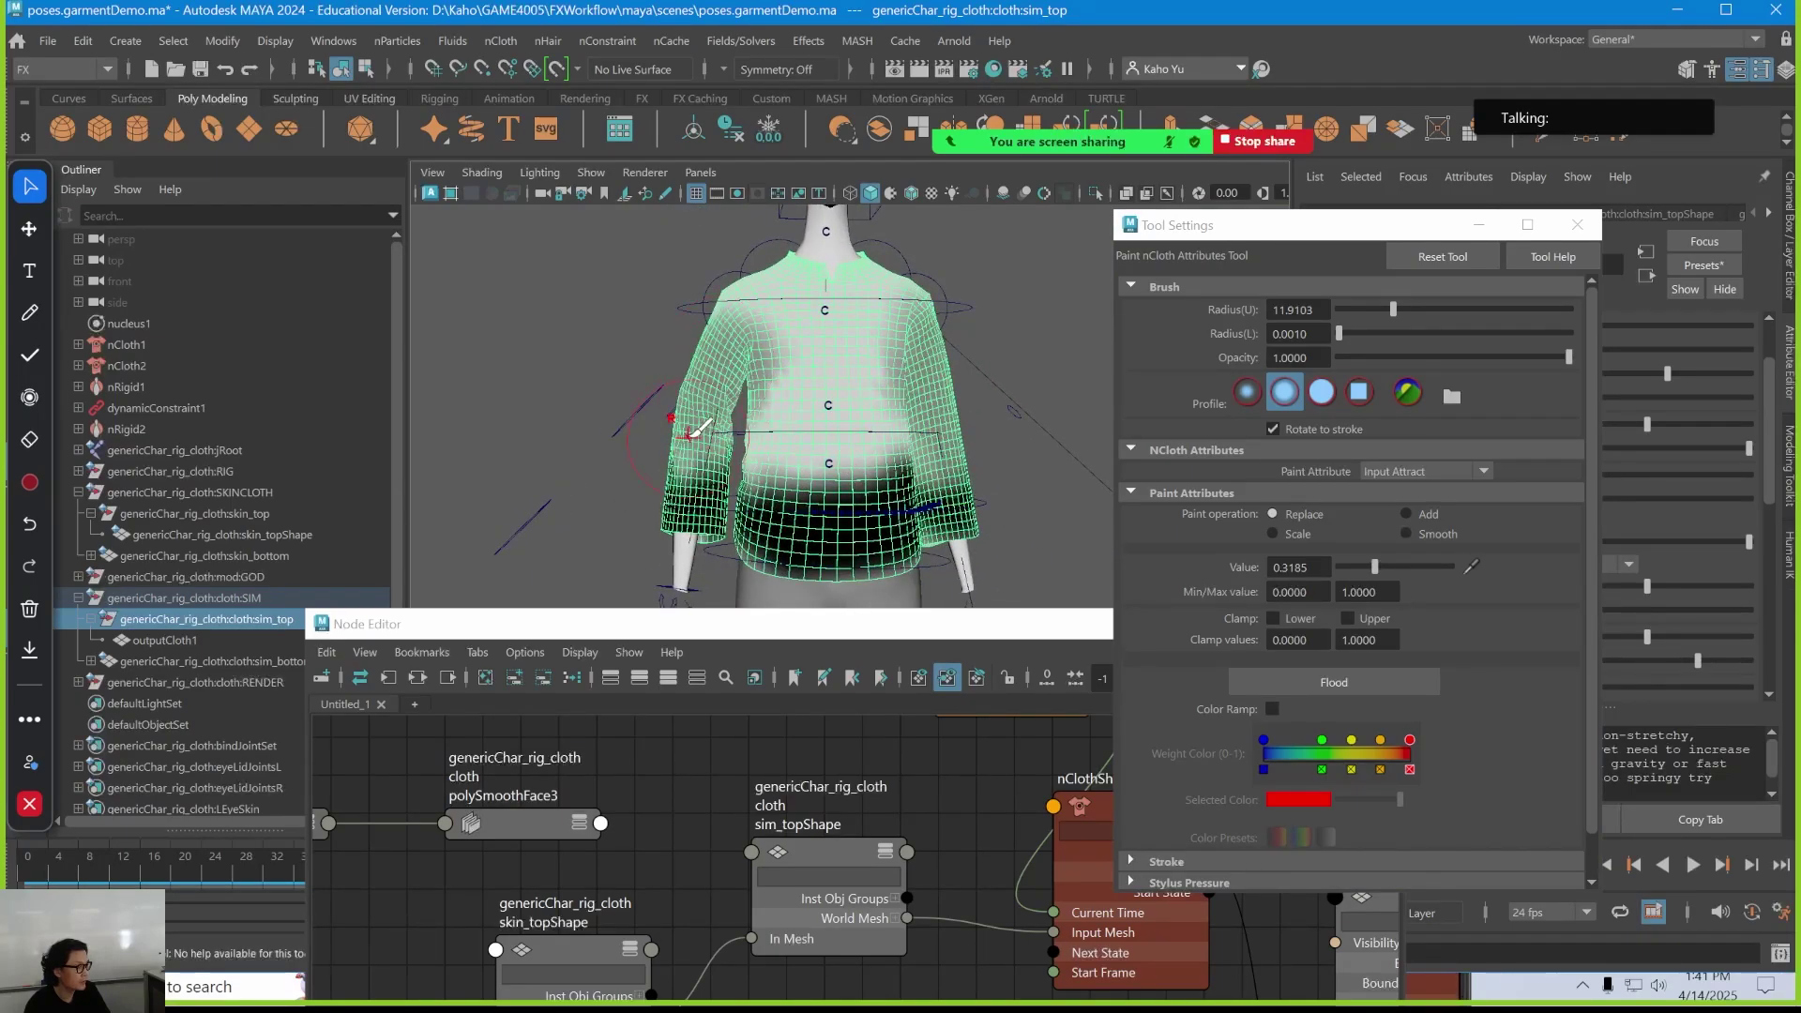
pyautogui.keyDown('alt'); pyautogui.moveTo(742, 363); pyautogui.dragTo(790, 355); pyautogui.keyUp('alt')
pyautogui.moveTo(789, 355); pyautogui.dragTo(830, 324)
pyautogui.keyDown('alt'); pyautogui.moveTo(835, 347); pyautogui.dragTo(952, 357); pyautogui.keyUp('alt')
pyautogui.moveTo(952, 357)
pyautogui.mouseDown()
pyautogui.moveTo(961, 339)
pyautogui.moveTo(1019, 427)
pyautogui.mouseUp()
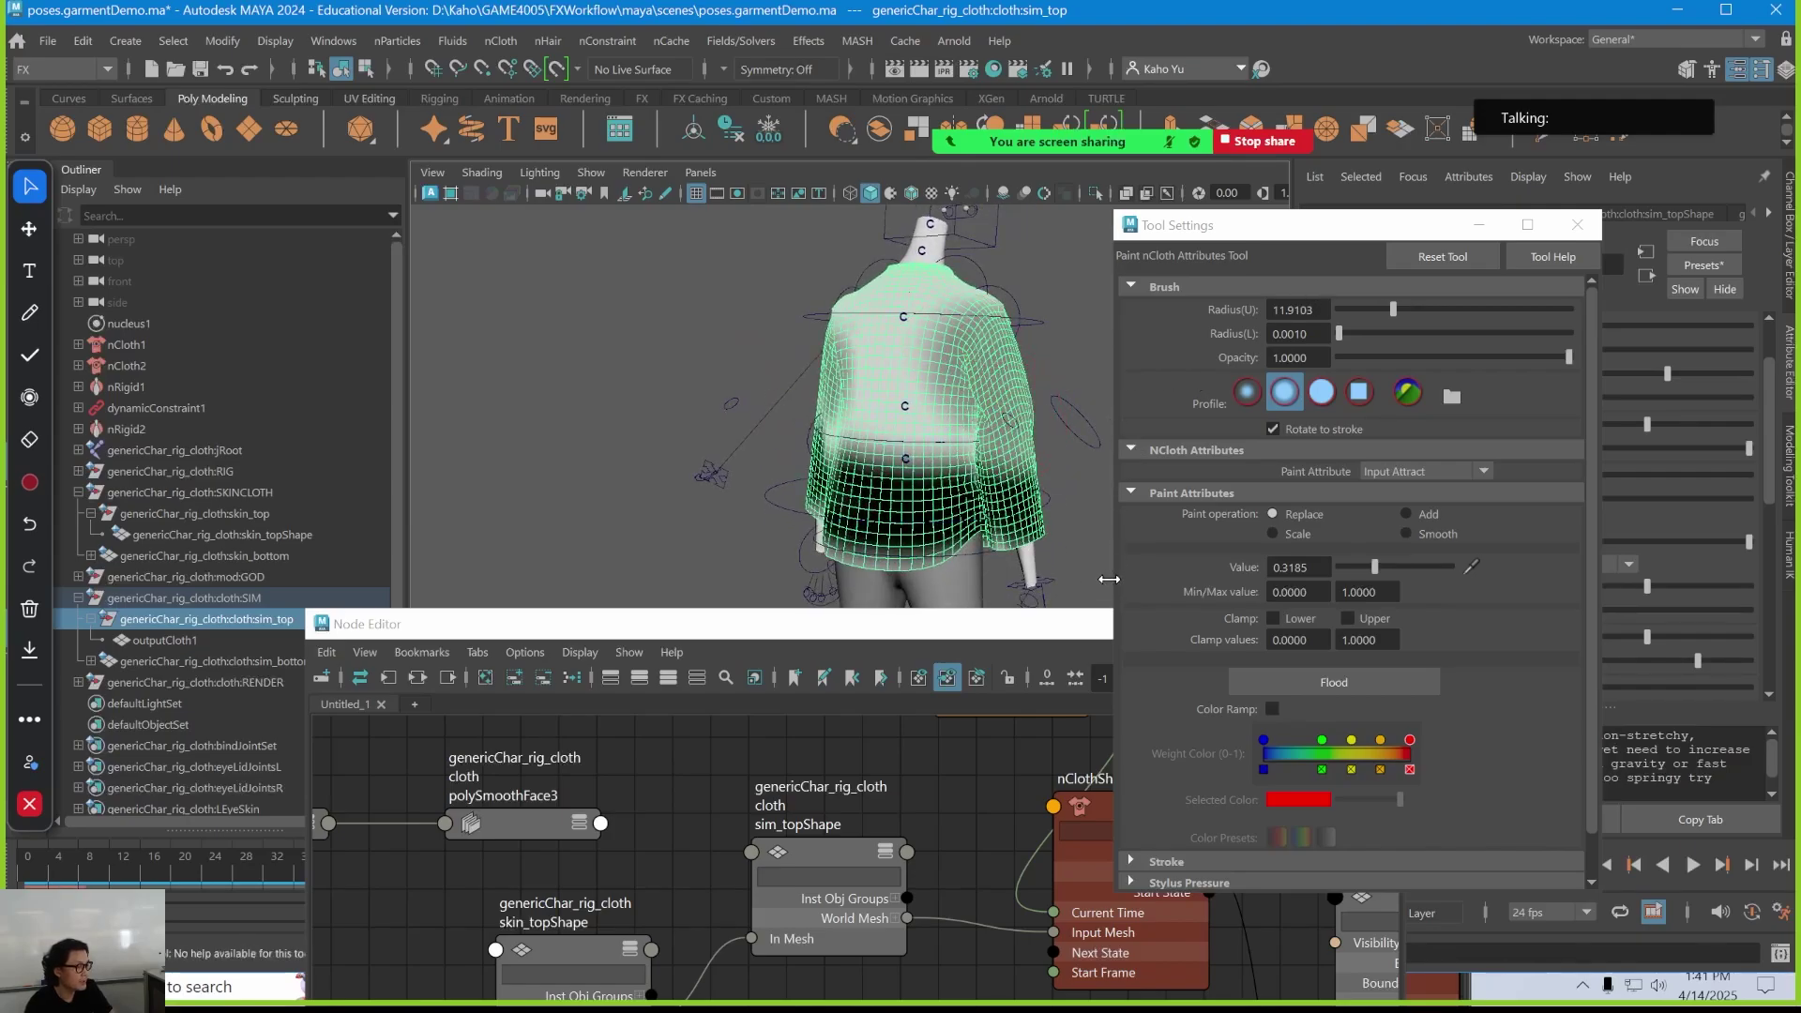
# Leave the painting tool and move the Tool Settings and Node Editor windows aside to uncover the full character
pyautogui.press('q')
pyautogui.moveTo(1339, 235); pyautogui.dragTo(1469, 241)
pyautogui.moveTo(1025, 637); pyautogui.dragTo(982, 936)
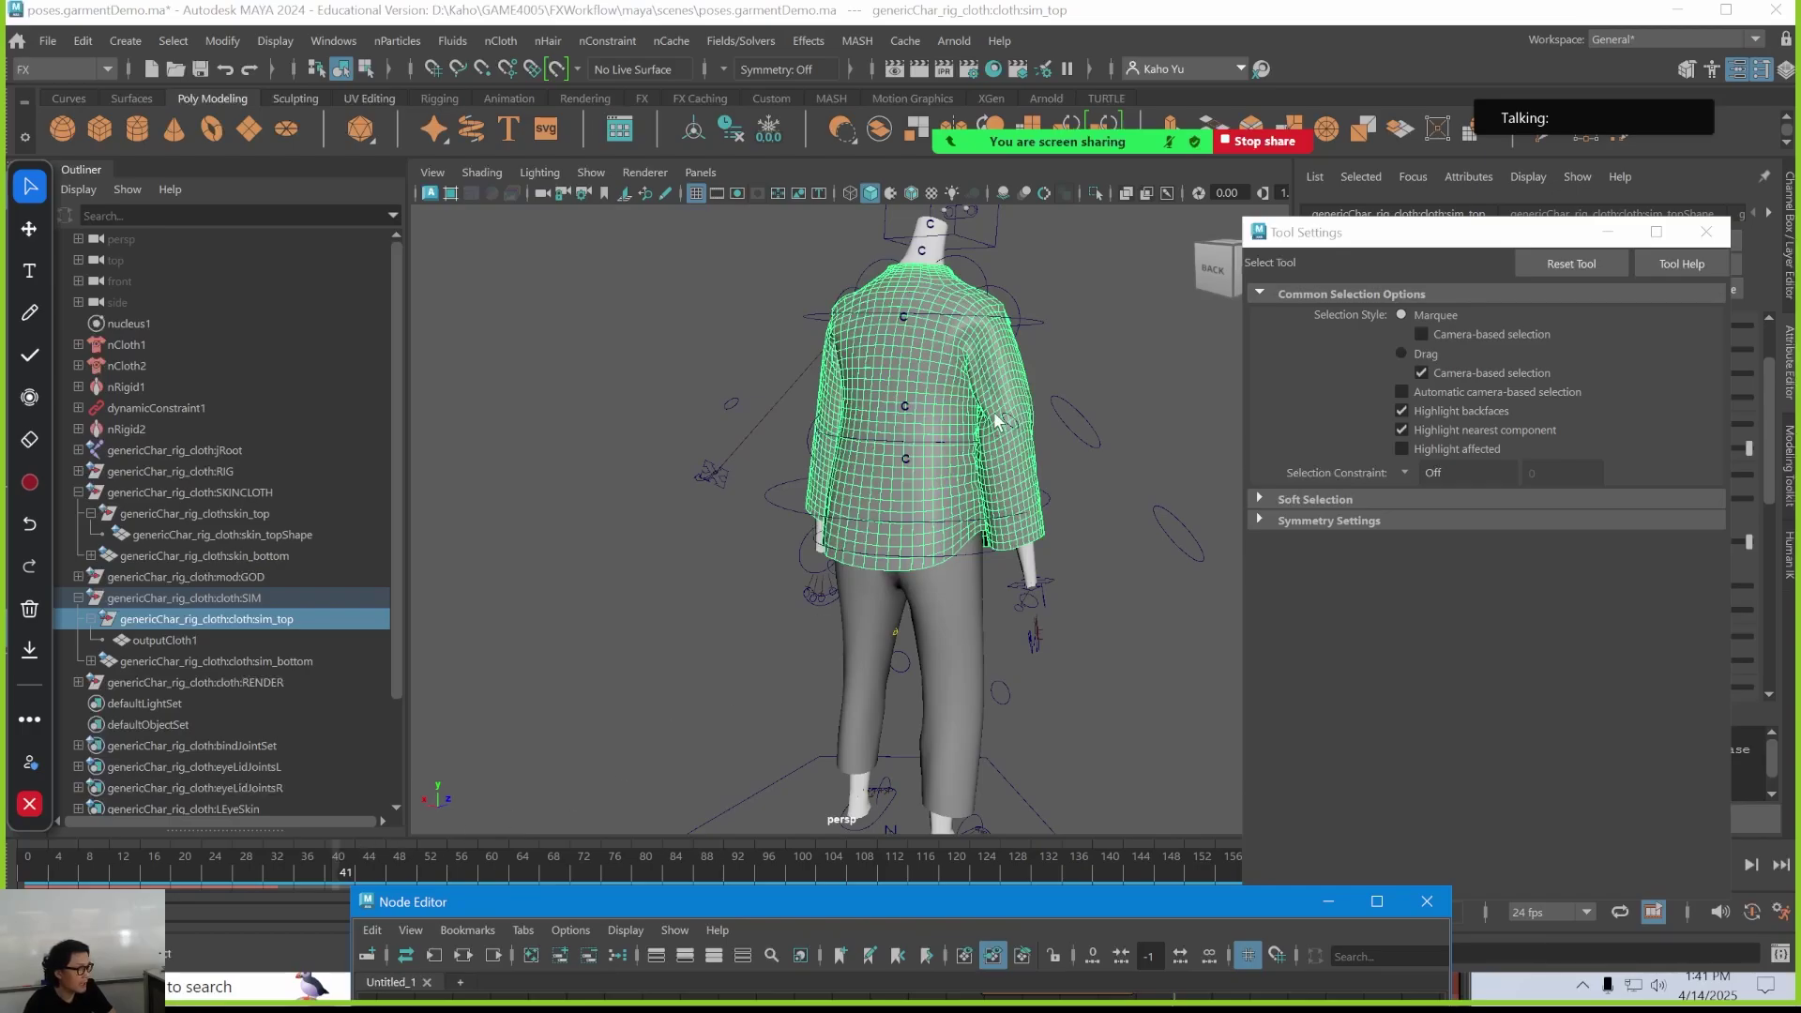
pyautogui.keyDown('alt'); pyautogui.moveTo(992, 372); pyautogui.dragTo(662, 599); pyautogui.keyUp('alt')
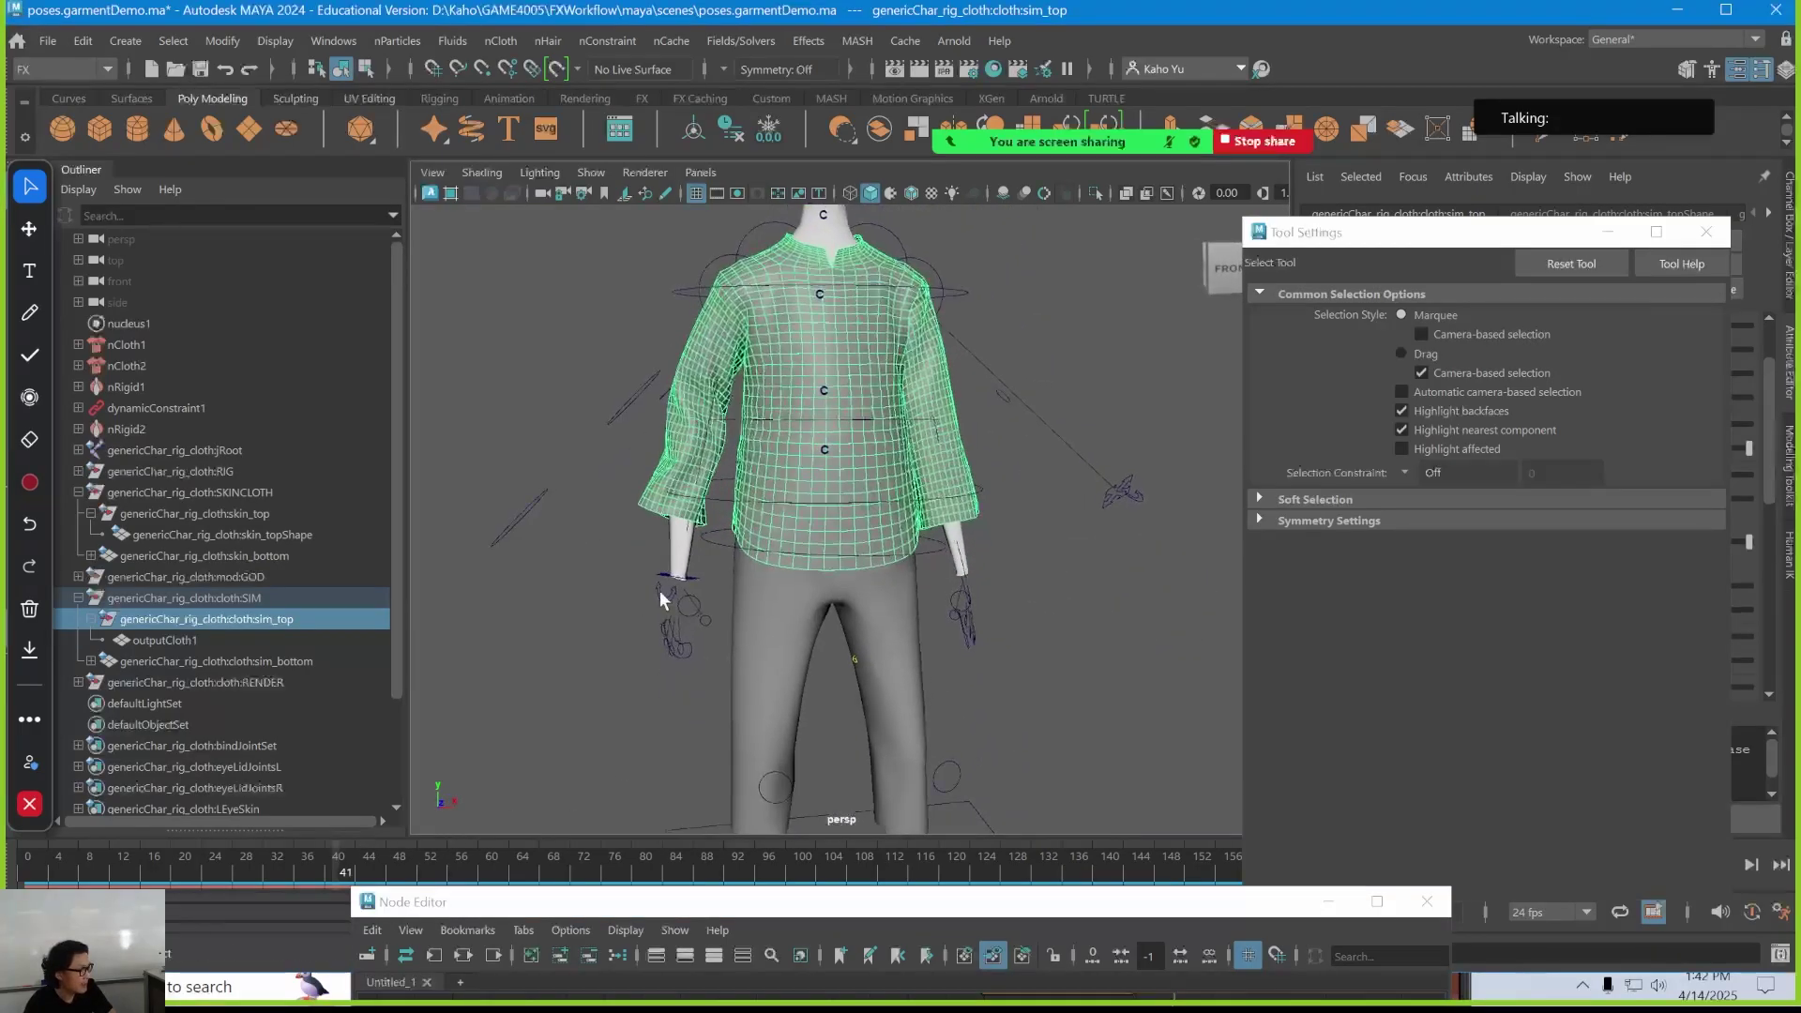
pyautogui.keyDown('alt'); pyautogui.moveTo(768, 504); pyautogui.dragTo(825, 514); pyautogui.keyUp('alt')
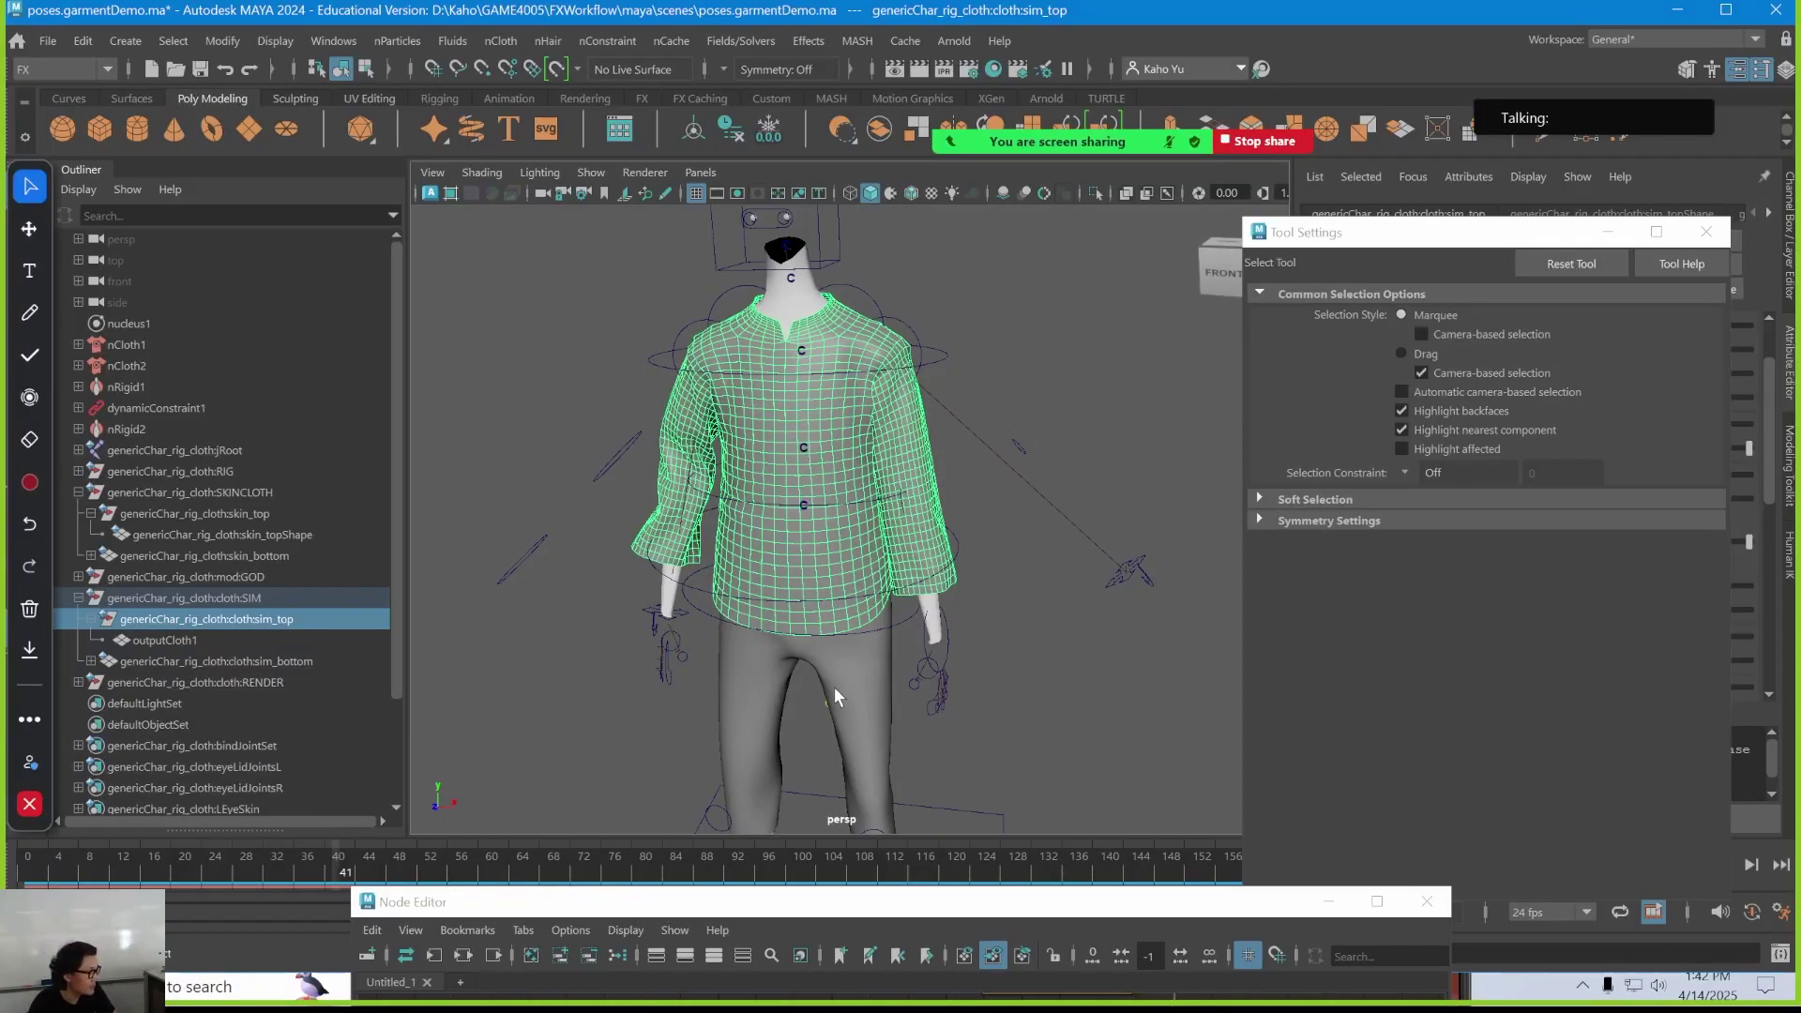
pyautogui.moveTo(812, 893); pyautogui.dragTo(869, 785)
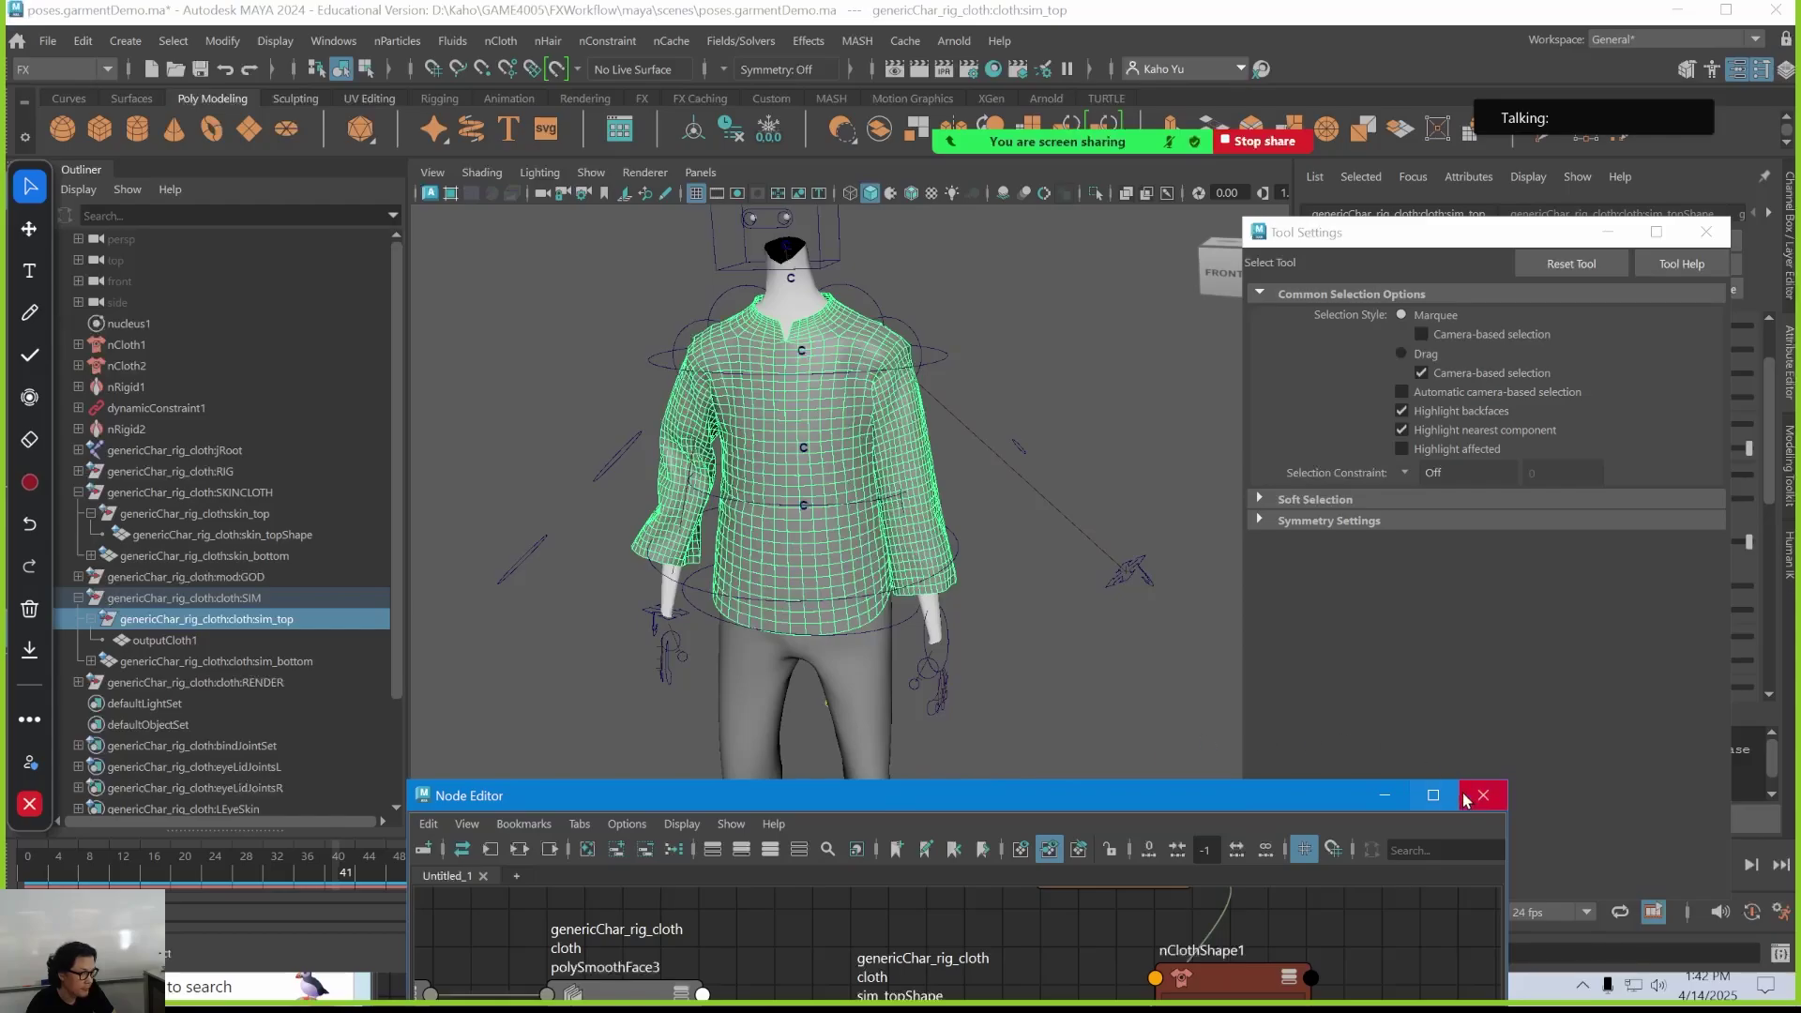
pyautogui.click(1363, 754)
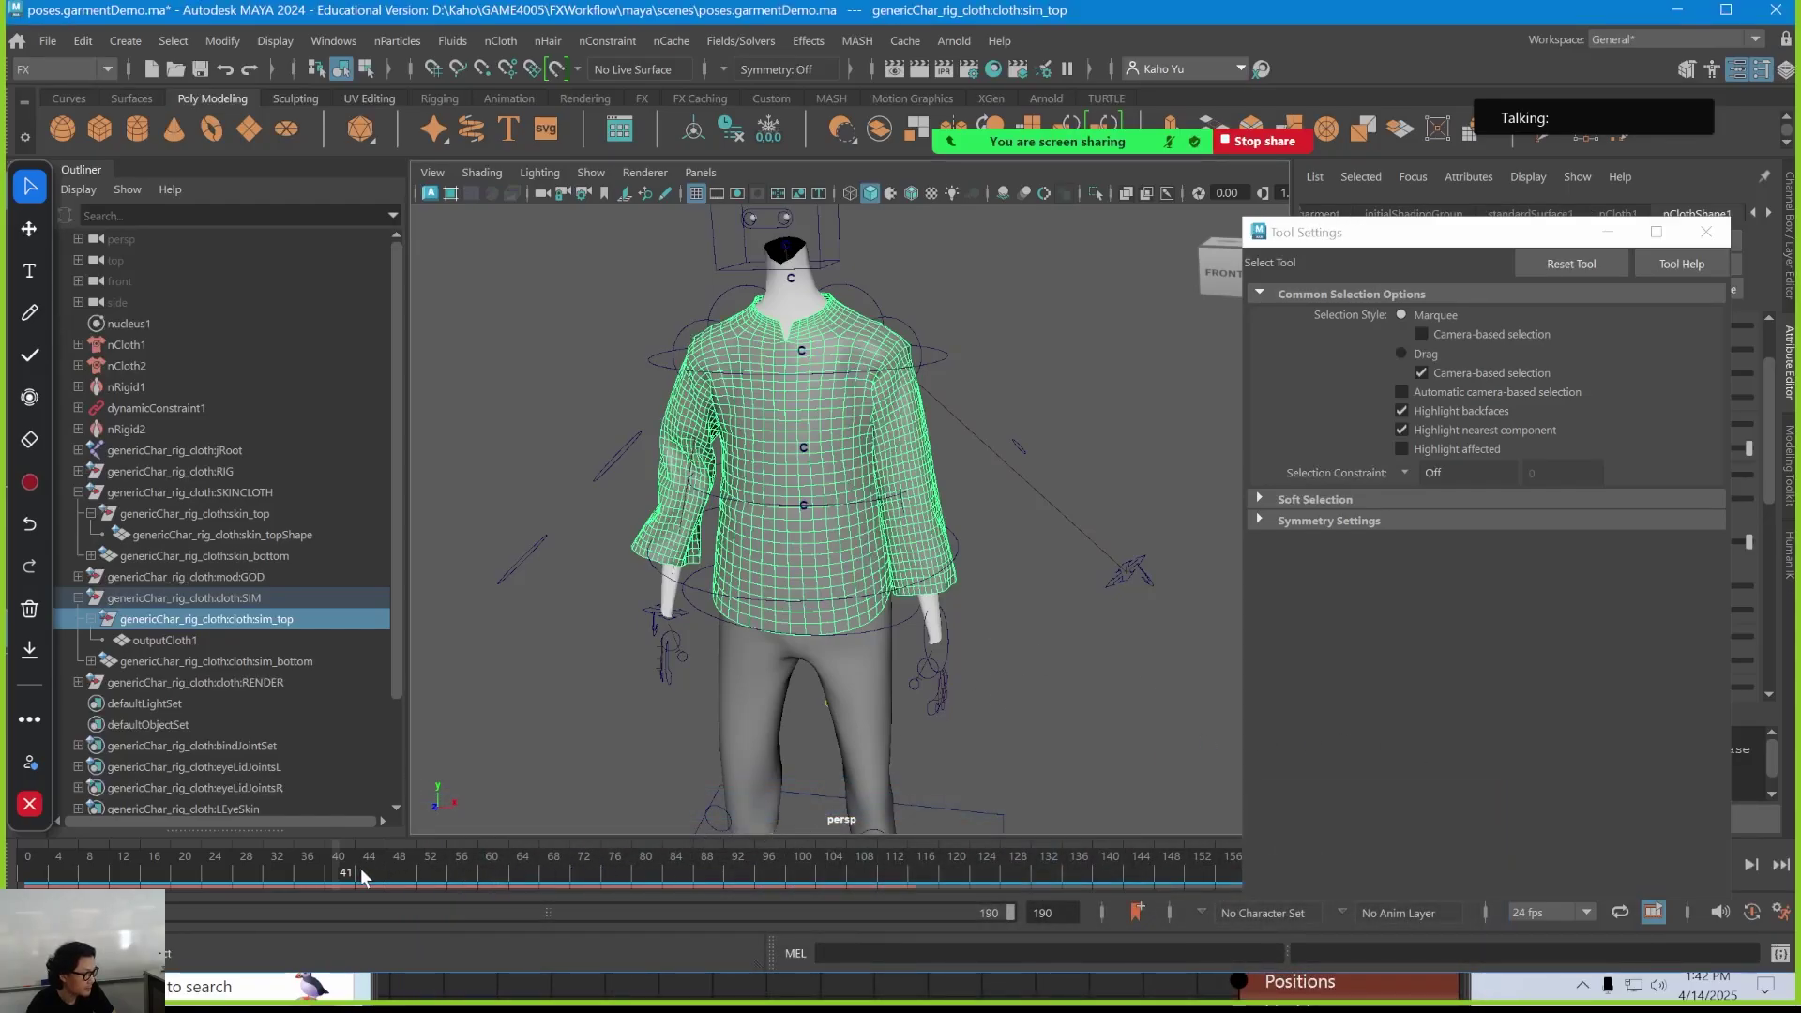
# Scrub the simulation from frame 41 to frame 148, examining how the shirt follows the moving body from several angles
pyautogui.moveTo(368, 879); pyautogui.dragTo(901, 887)
pyautogui.keyDown('alt'); pyautogui.moveTo(964, 591); pyautogui.dragTo(877, 464); pyautogui.keyUp('alt')
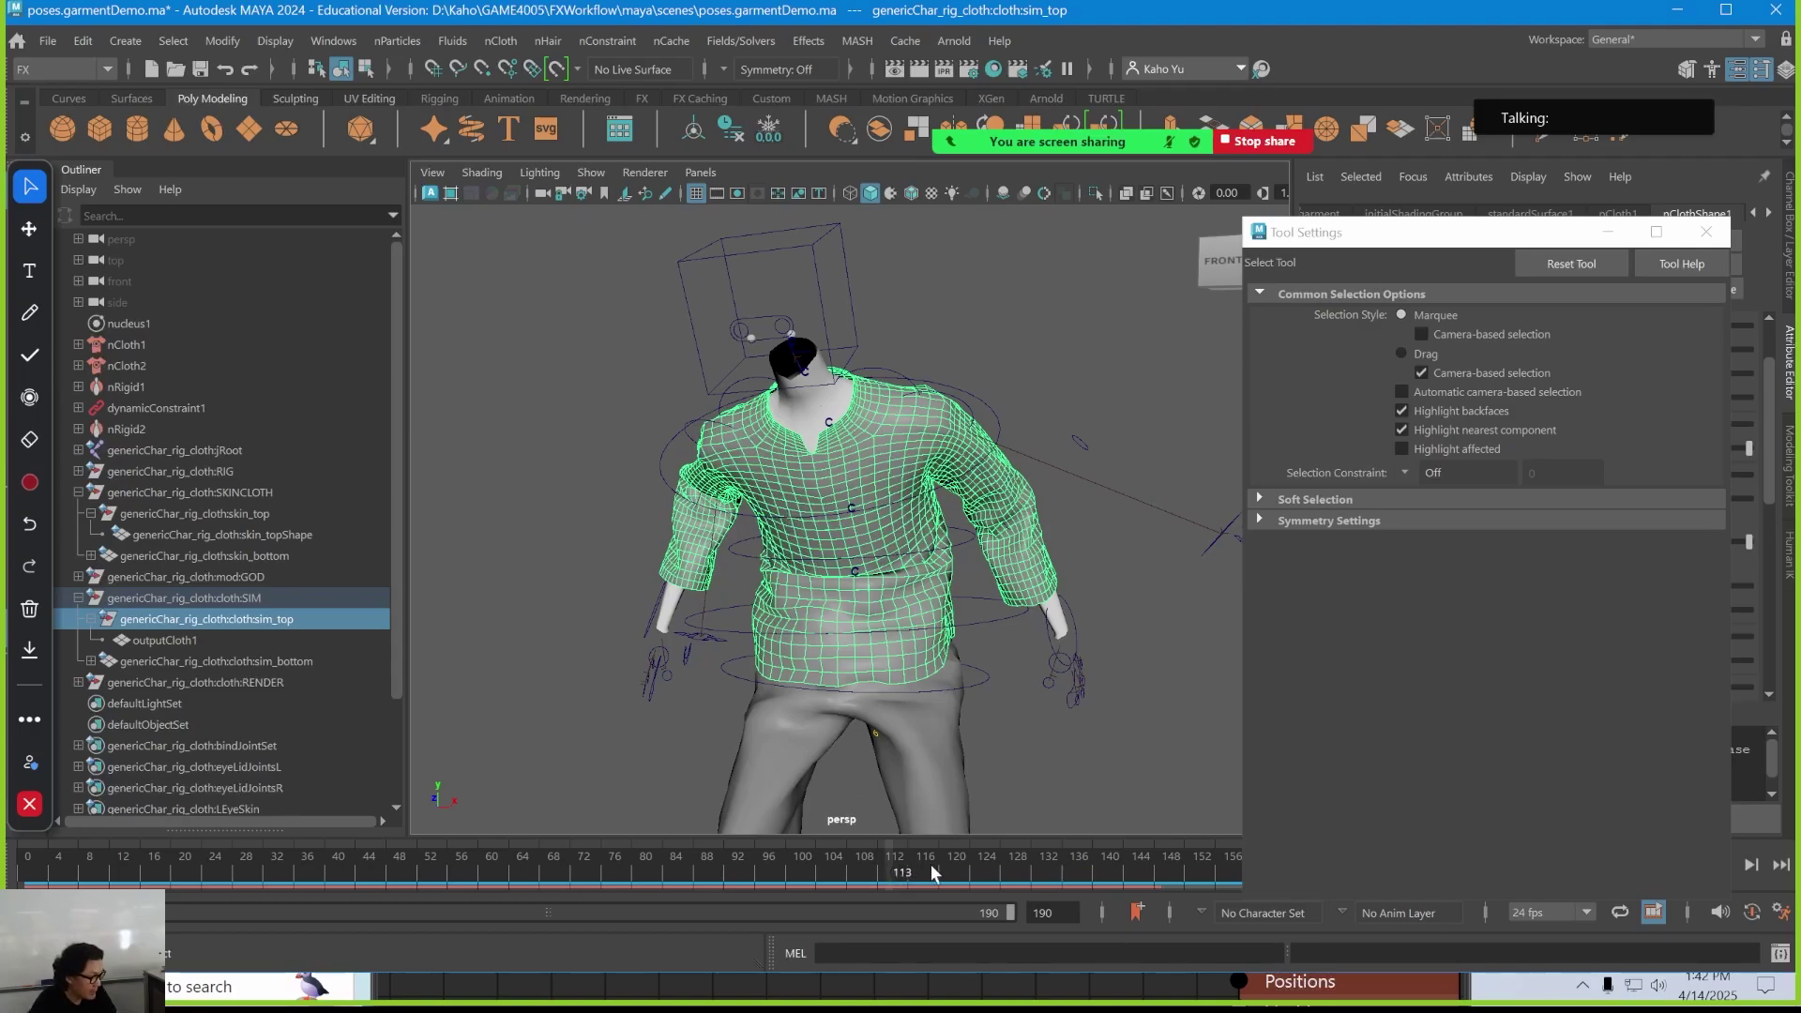
pyautogui.moveTo(902, 879); pyautogui.dragTo(1020, 879)
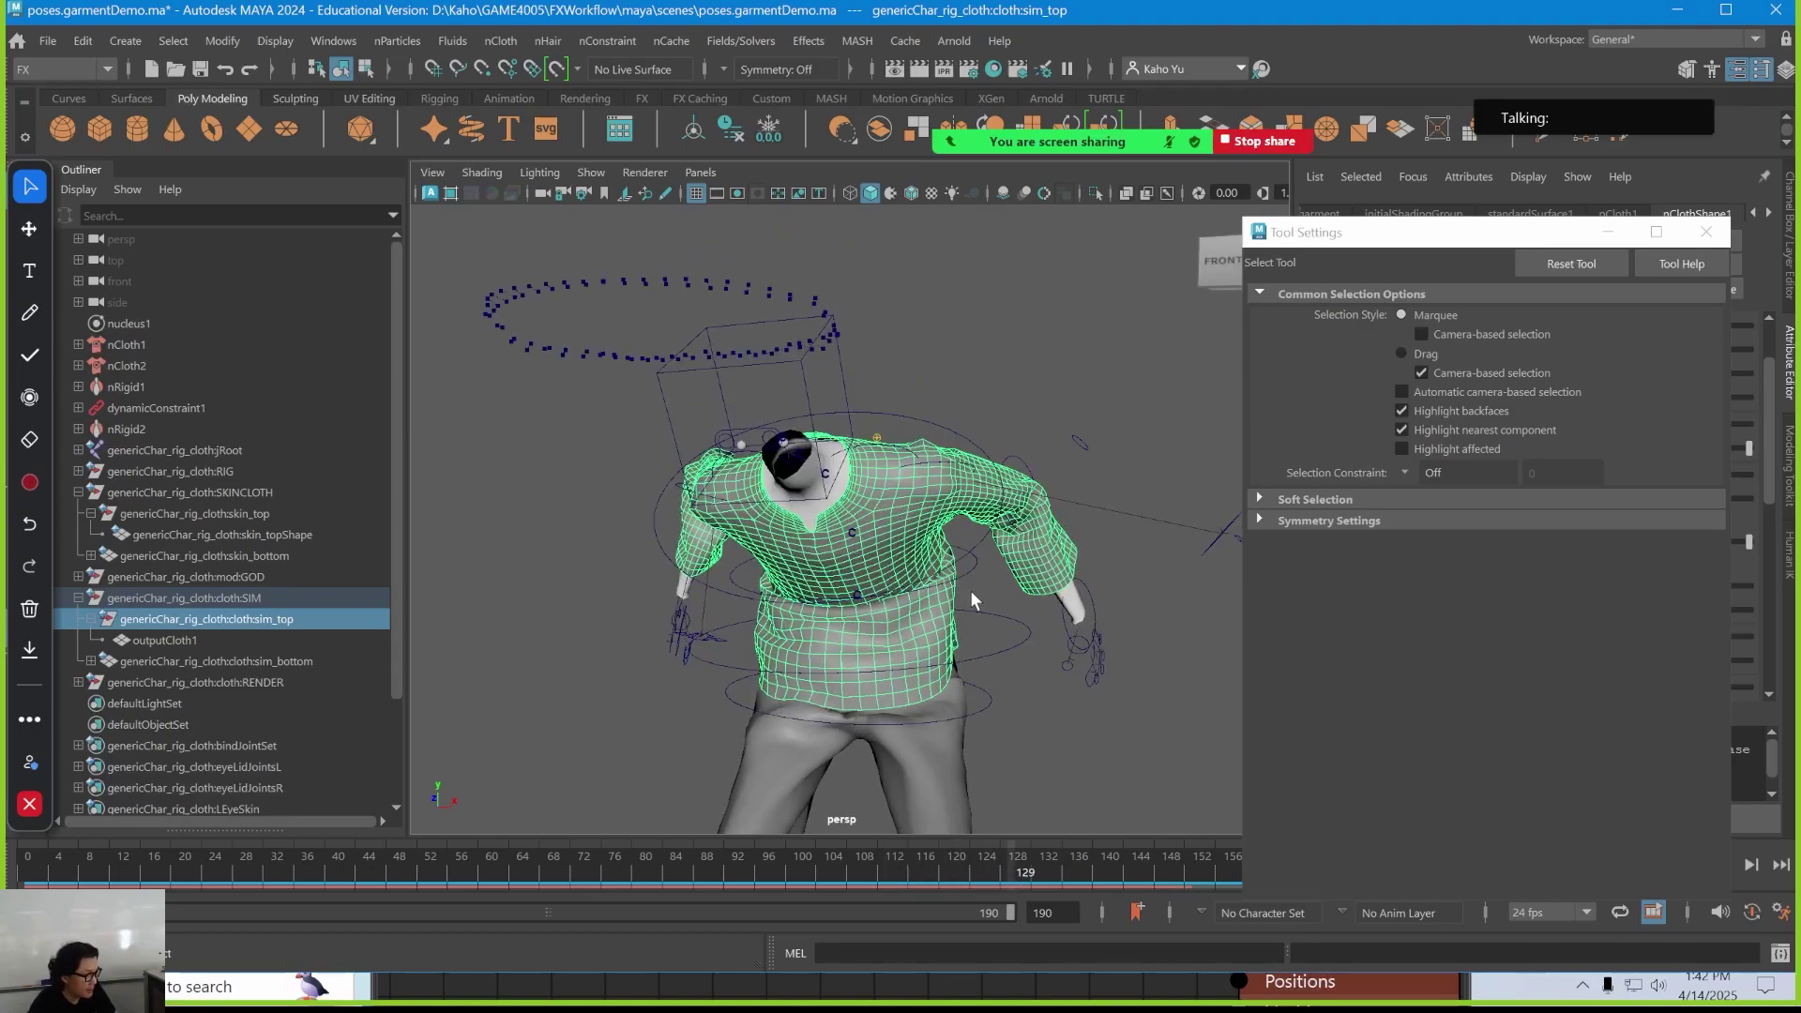
pyautogui.keyDown('alt'); pyautogui.moveTo(1041, 604); pyautogui.dragTo(980, 670); pyautogui.keyUp('alt')
pyautogui.moveTo(1025, 880); pyautogui.dragTo(1170, 863)
pyautogui.scroll(-5, 955, 600)
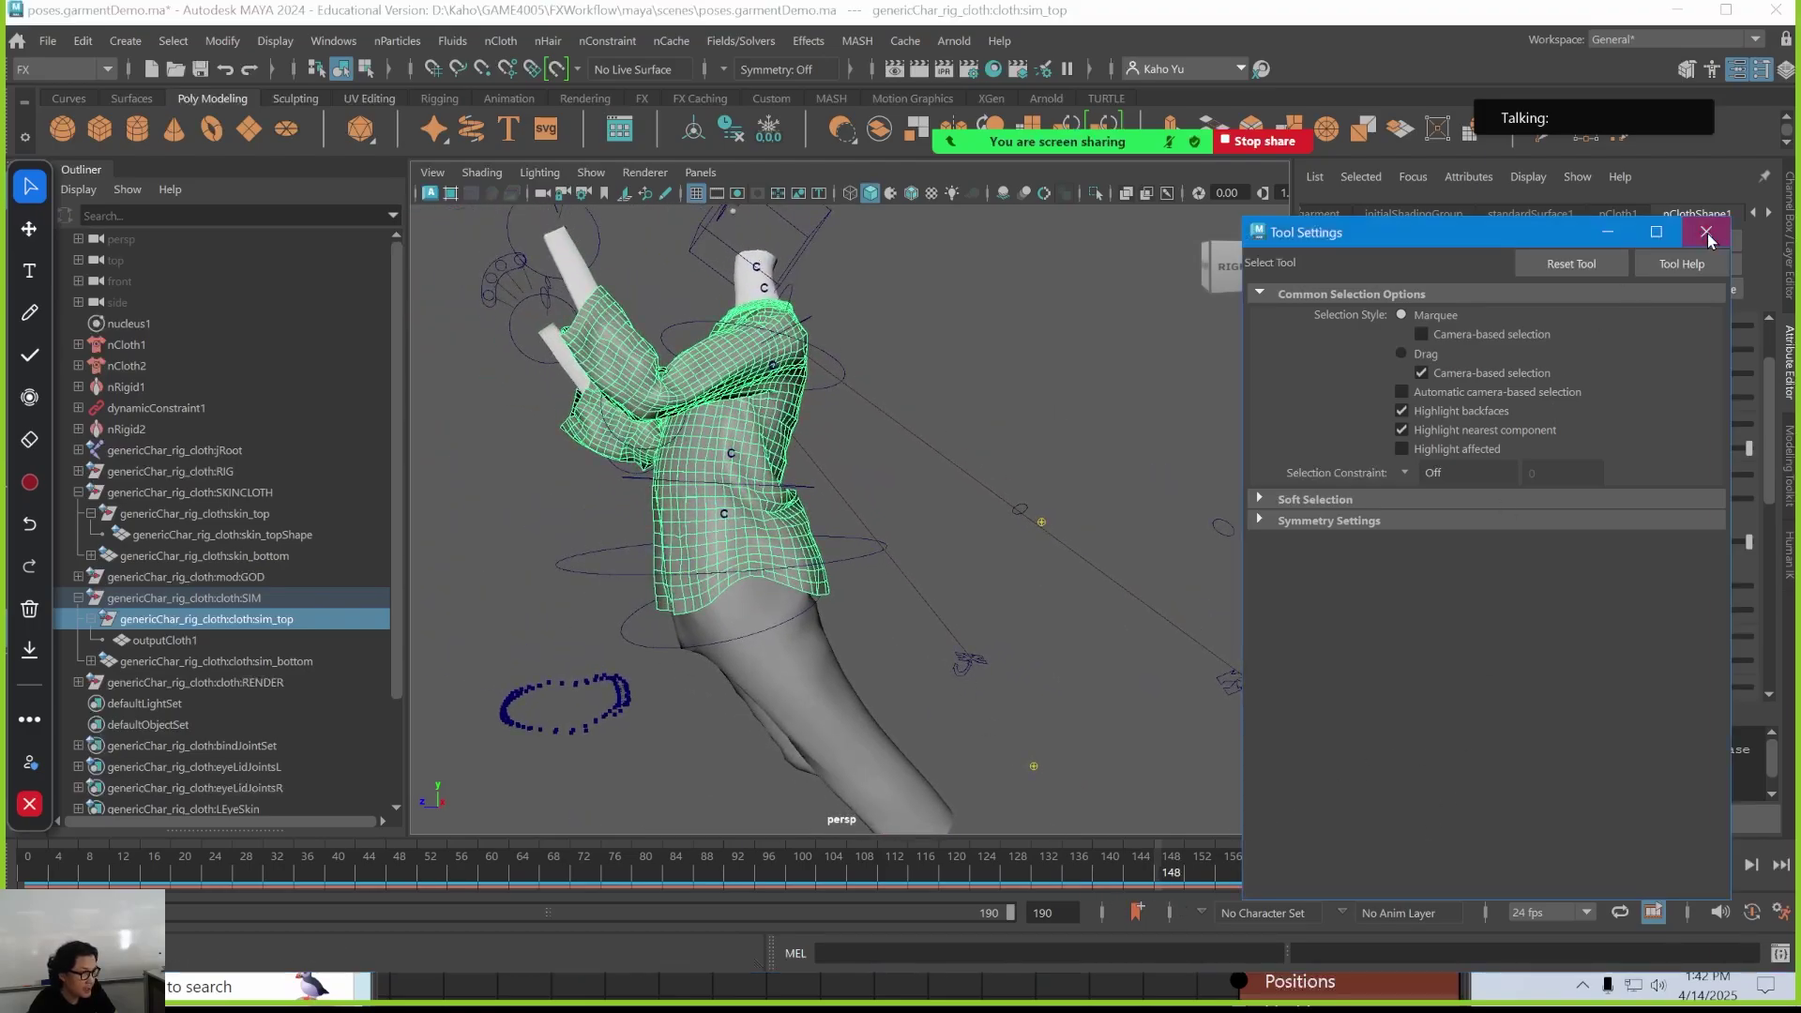
# Close the Tool Settings window and advance the simulation to frame 156, framing the bent-over shirt from the side
pyautogui.click(1706, 231)
pyautogui.moveTo(1190, 874); pyautogui.dragTo(1232, 873)
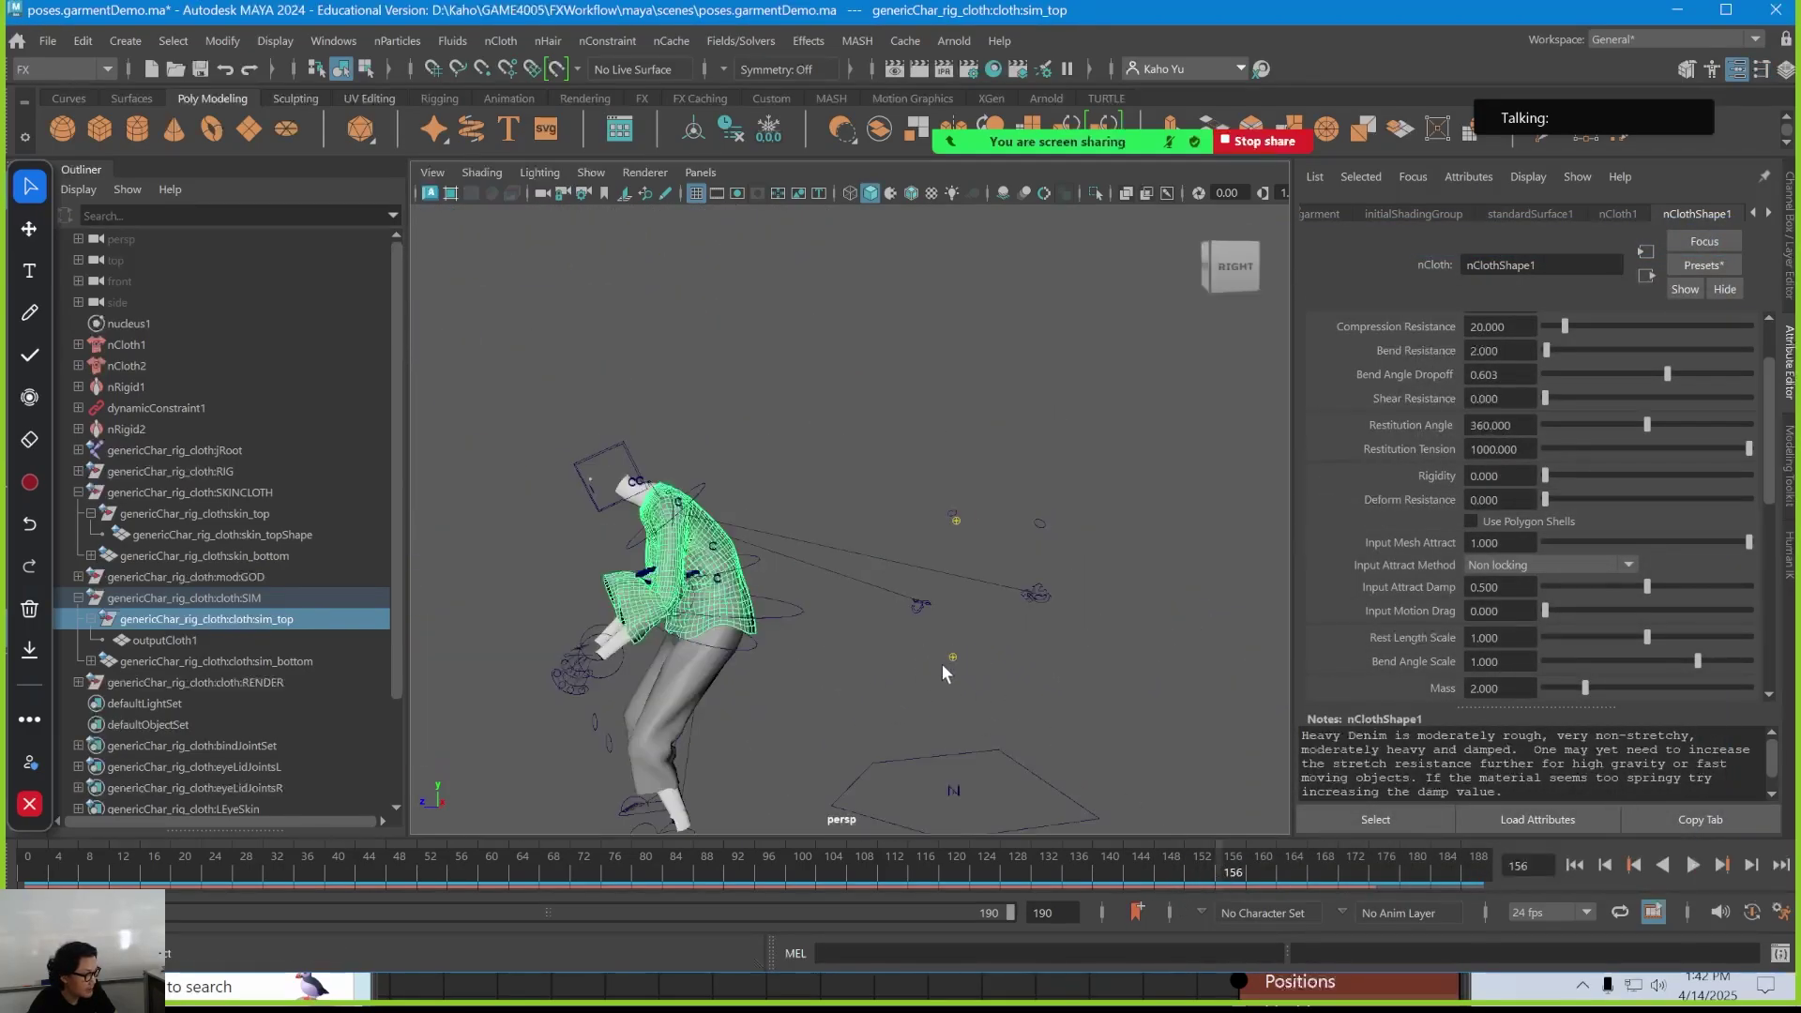
pyautogui.moveTo(948, 647)
pyautogui.keyDown('alt'); pyautogui.mouseDown()
pyautogui.moveTo(990, 657)
pyautogui.moveTo(955, 656)
pyautogui.mouseUp(); pyautogui.keyUp('alt')
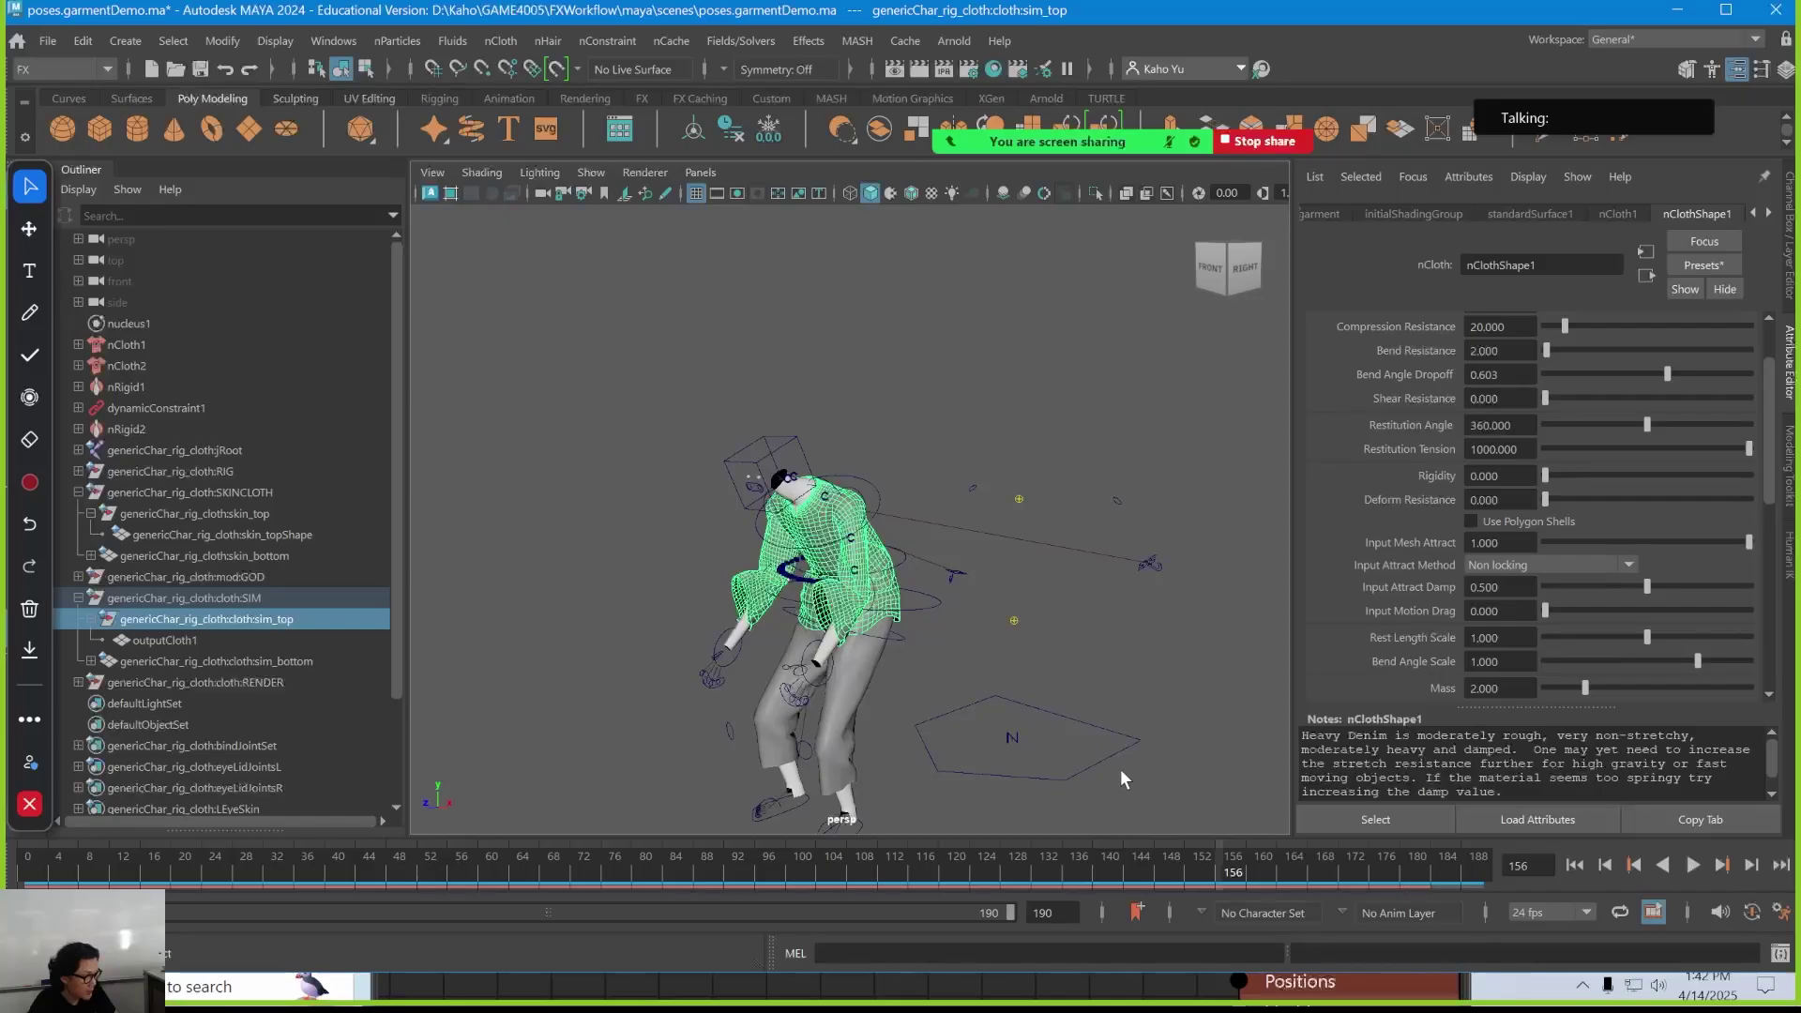
pyautogui.keyDown('alt'); pyautogui.moveTo(1121, 771); pyautogui.dragTo(1191, 788, button='right'); pyautogui.keyUp('alt')
pyautogui.keyDown('alt'); pyautogui.moveTo(1126, 750); pyautogui.dragTo(900, 703); pyautogui.keyUp('alt')
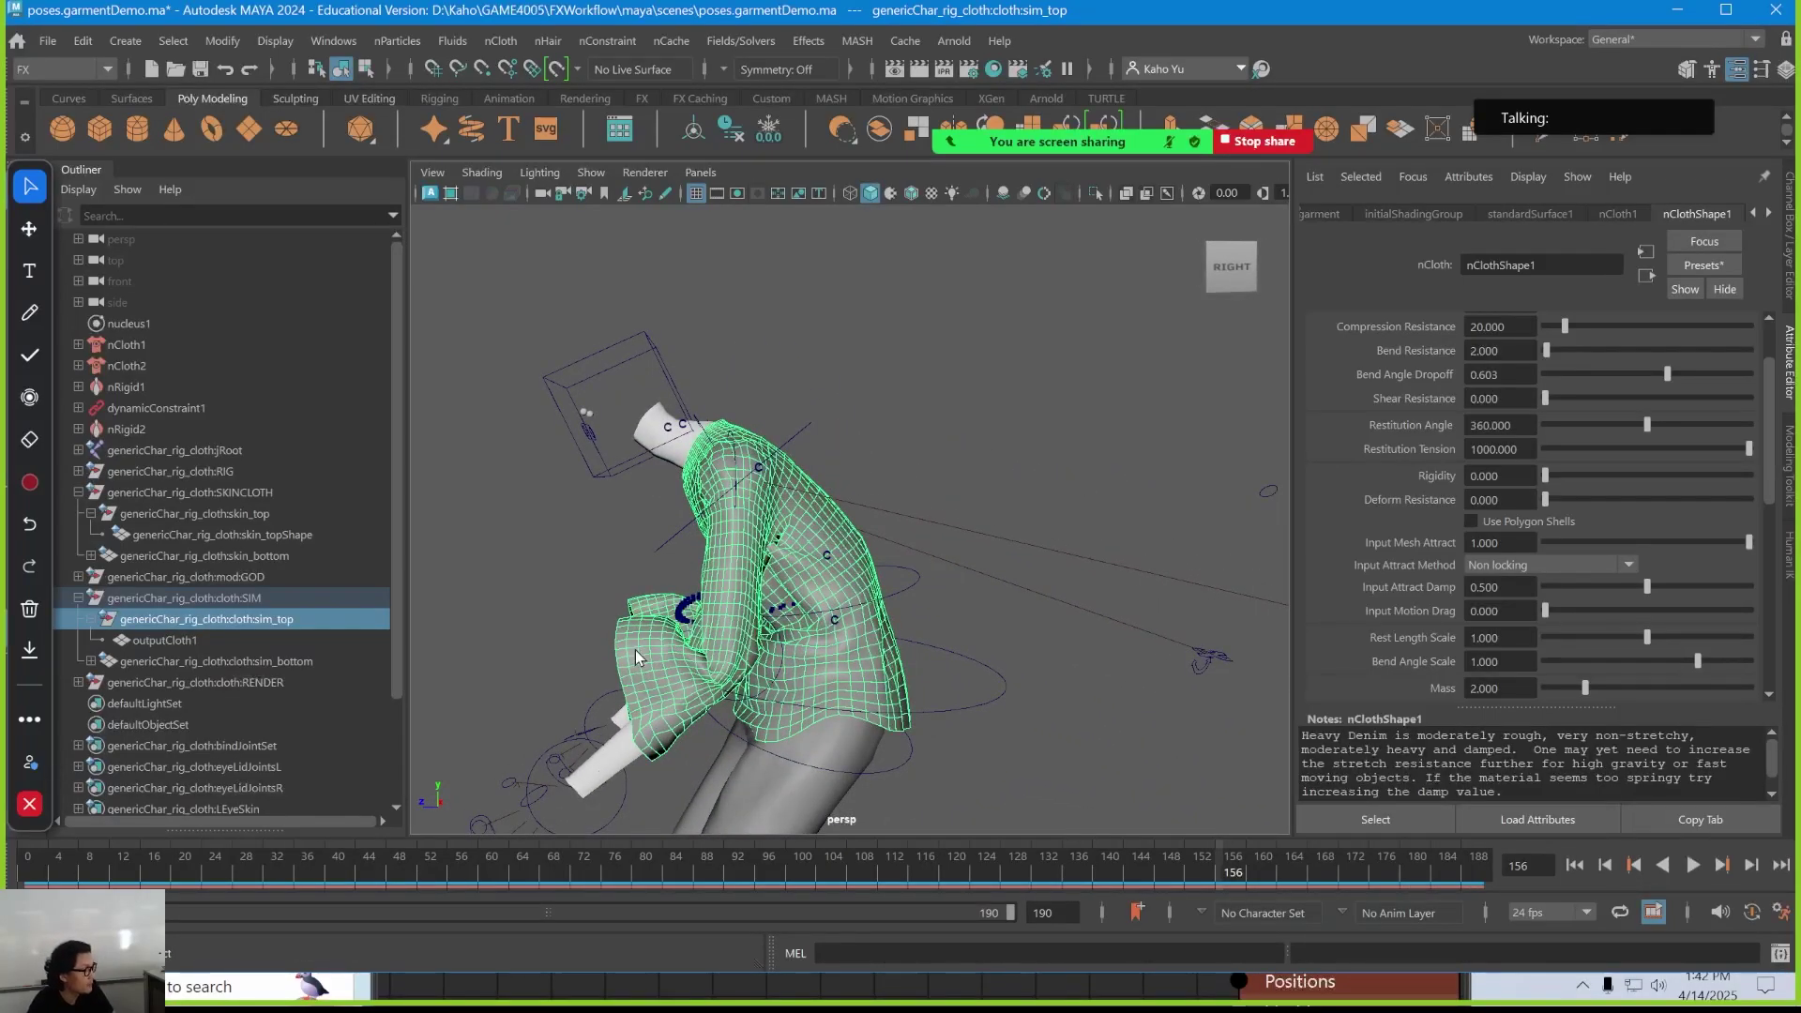
# Reopen painting of the Input Attract nCloth vertex map on the sim_top shirt with its tool settings
pyautogui.rightClick(634, 649)
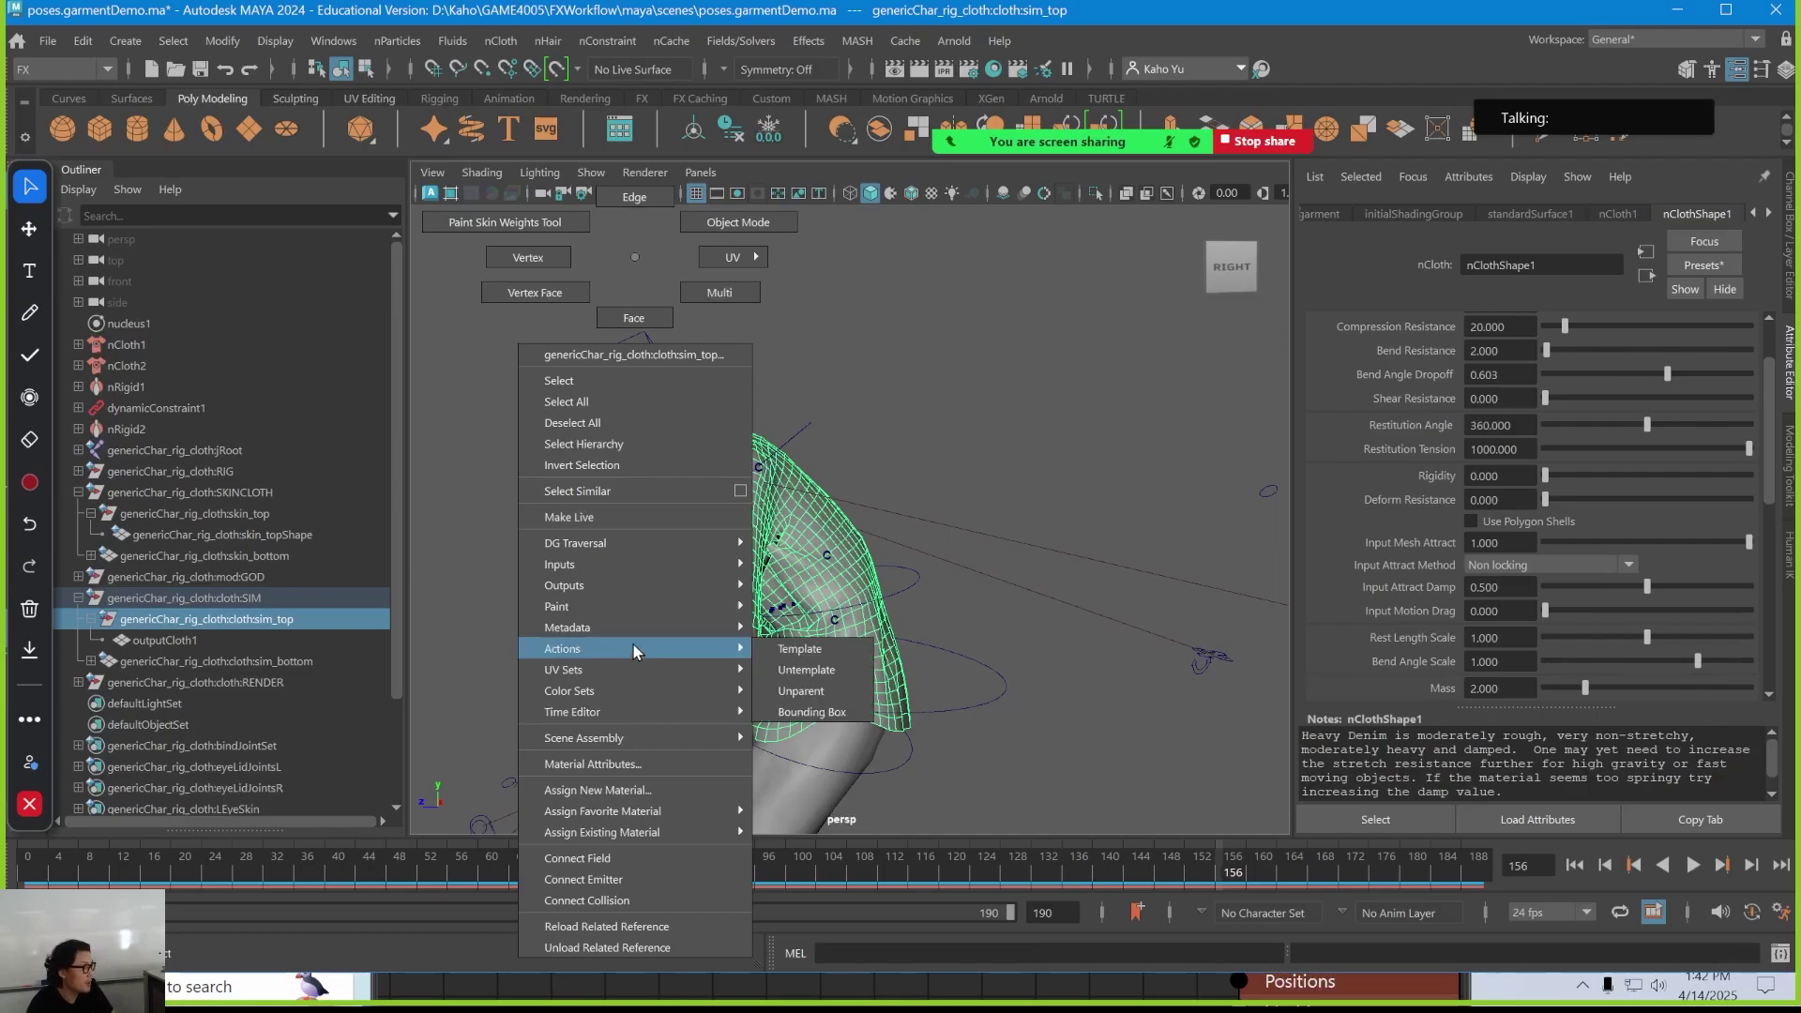
pyautogui.moveTo(634, 625)
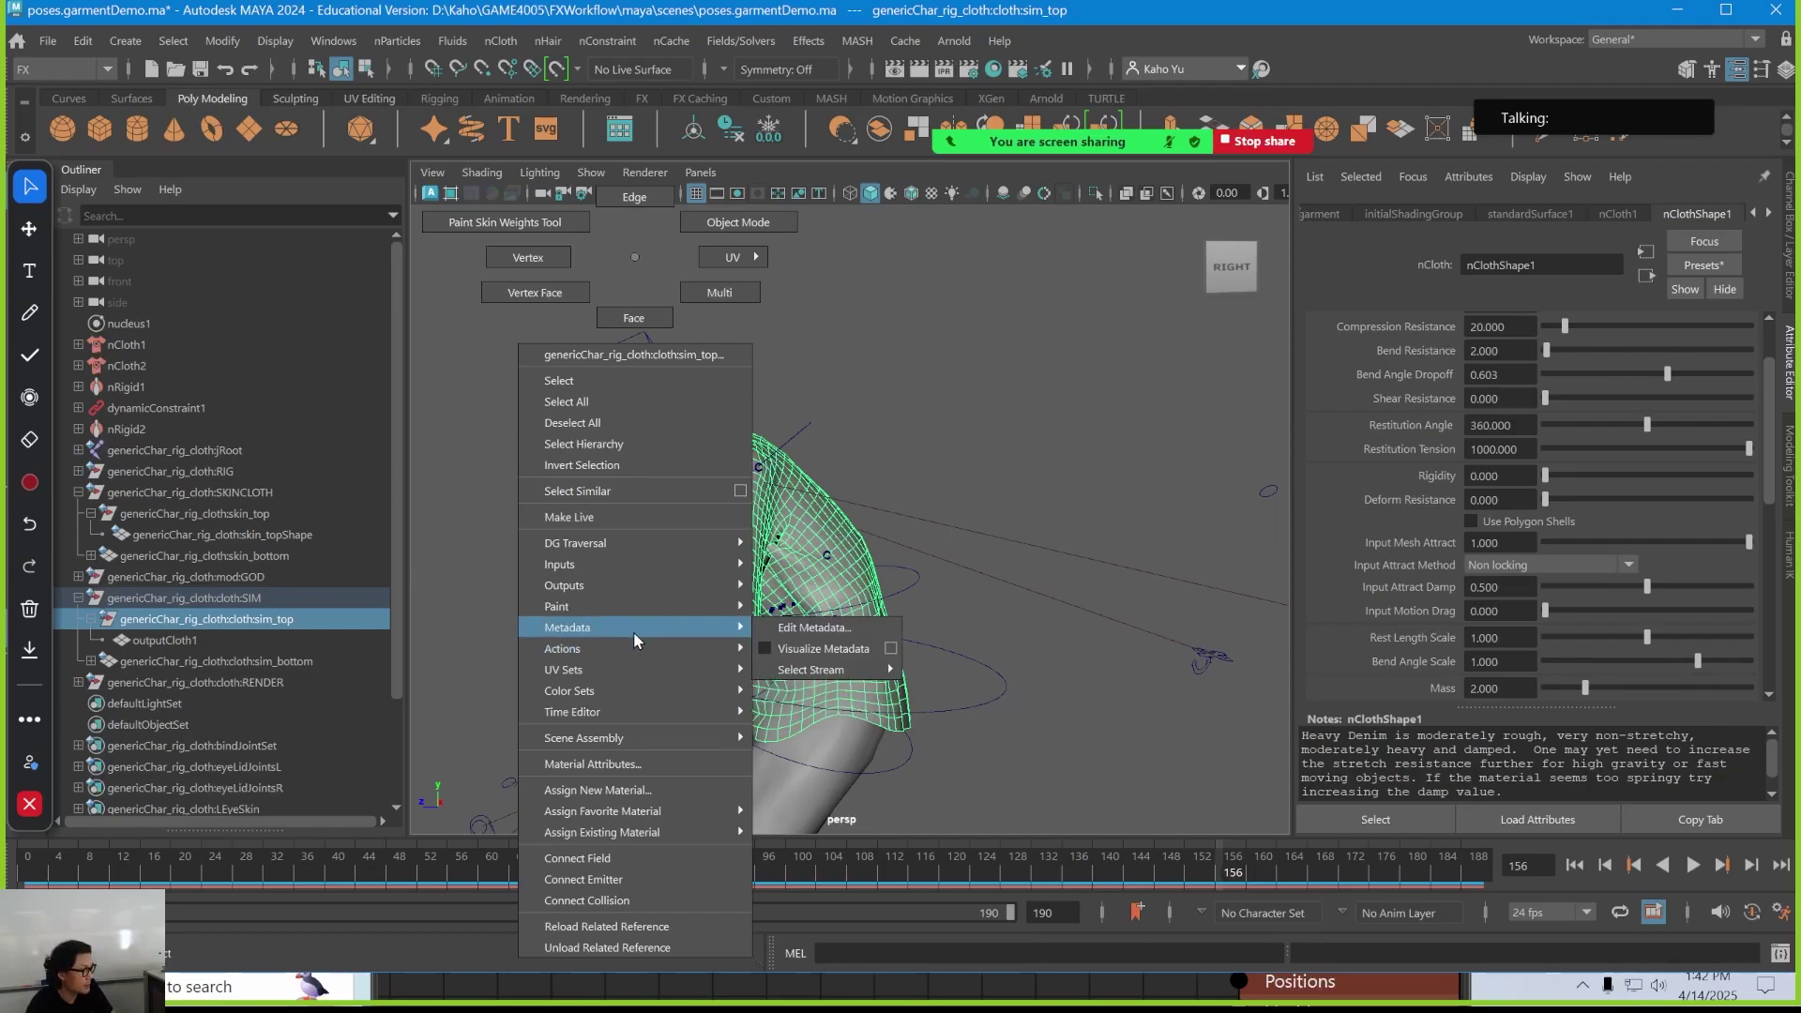
pyautogui.moveTo(833, 673)
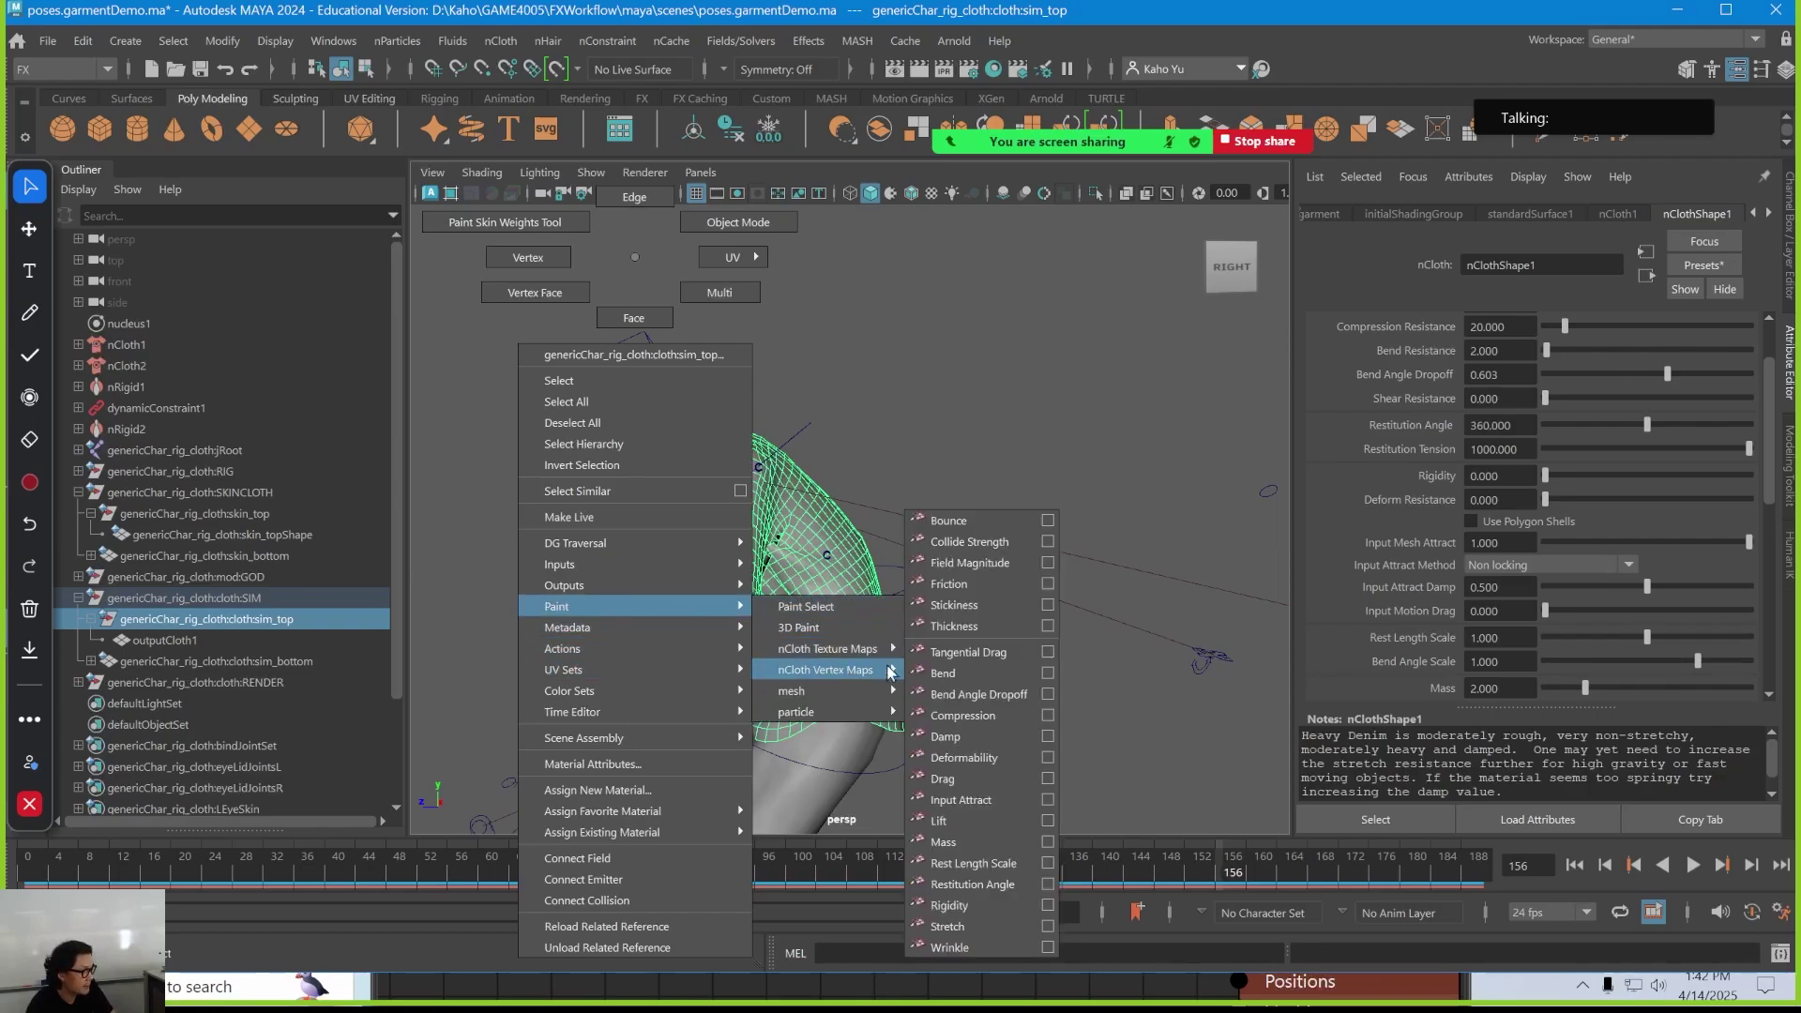
pyautogui.click(1048, 799)
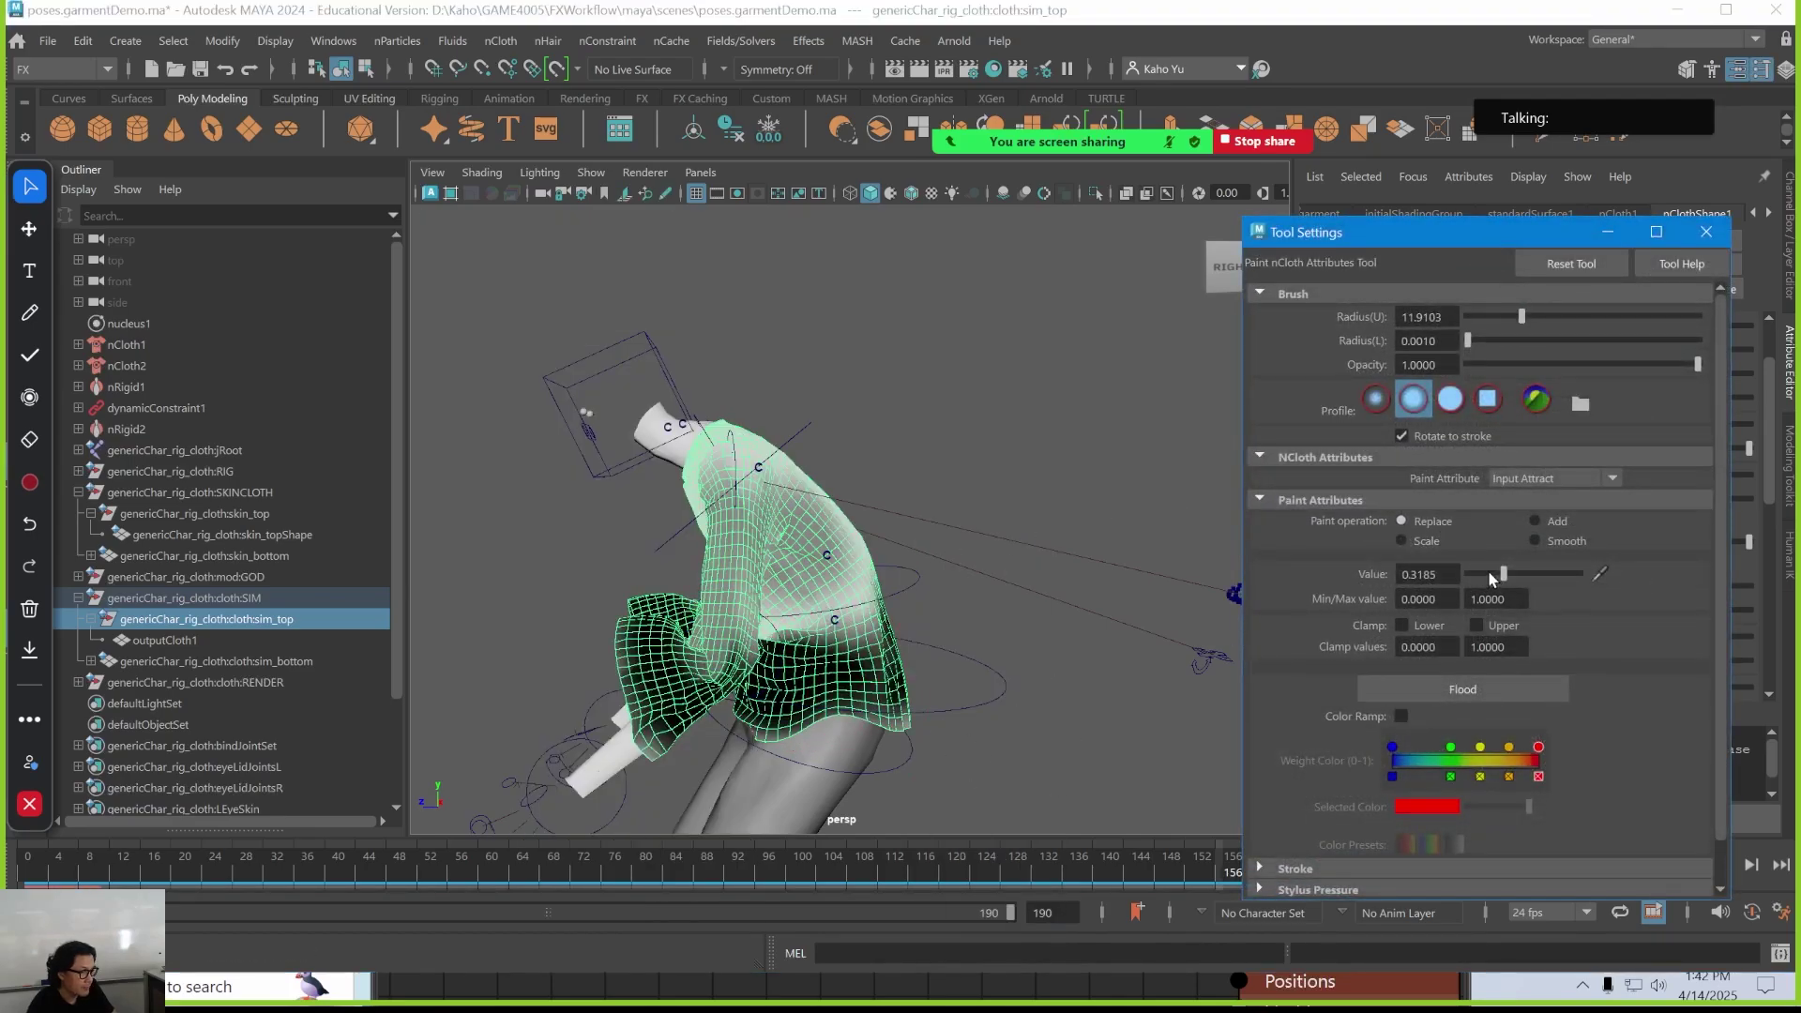
# Paint Input Attract with value 0.1592 in Replace mode over the lower sleeves and cuffs
pyautogui.moveTo(1478, 574); pyautogui.dragTo(1484, 573)
pyautogui.keyDown('alt'); pyautogui.moveTo(754, 626); pyautogui.dragTo(849, 591); pyautogui.keyUp('alt')
pyautogui.keyDown('alt'); pyautogui.moveTo(807, 553); pyautogui.dragTo(893, 544, button='right'); pyautogui.keyUp('alt')
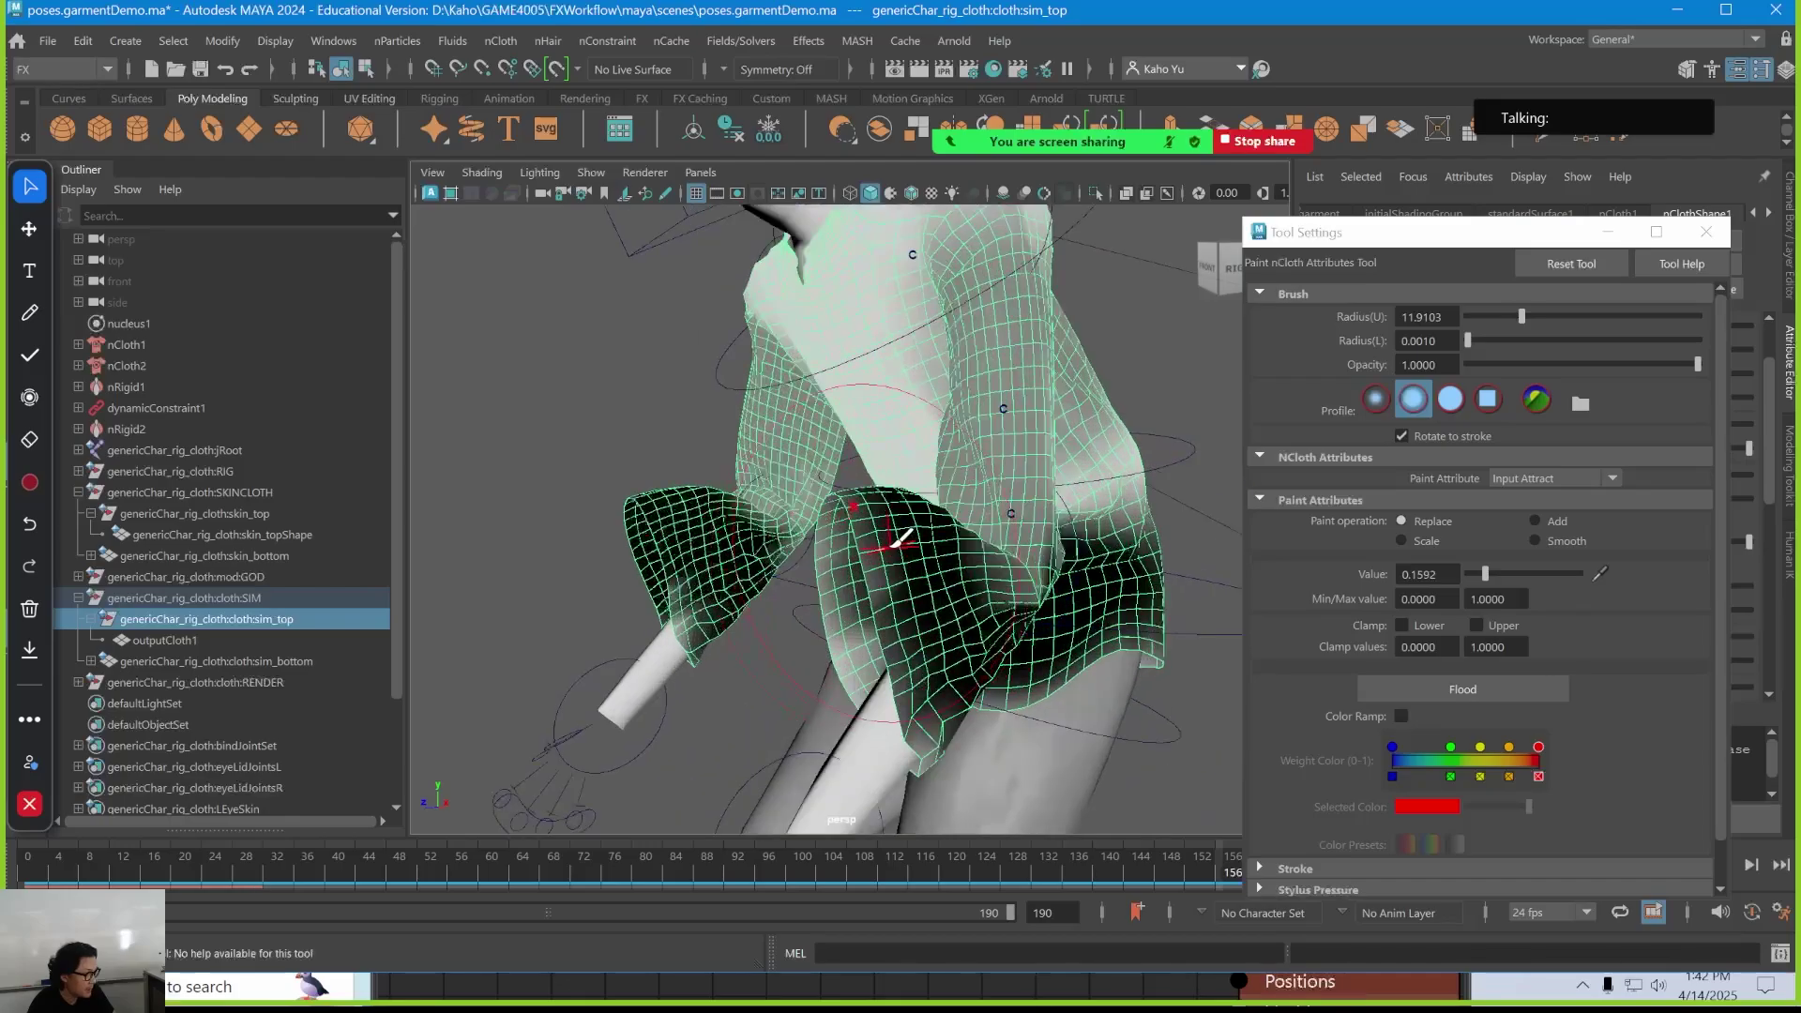
pyautogui.click(921, 544)
pyautogui.moveTo(921, 544)
pyautogui.mouseDown()
pyautogui.moveTo(978, 557)
pyautogui.moveTo(928, 542)
pyautogui.moveTo(1217, 506)
pyautogui.moveTo(1088, 506)
pyautogui.mouseUp()
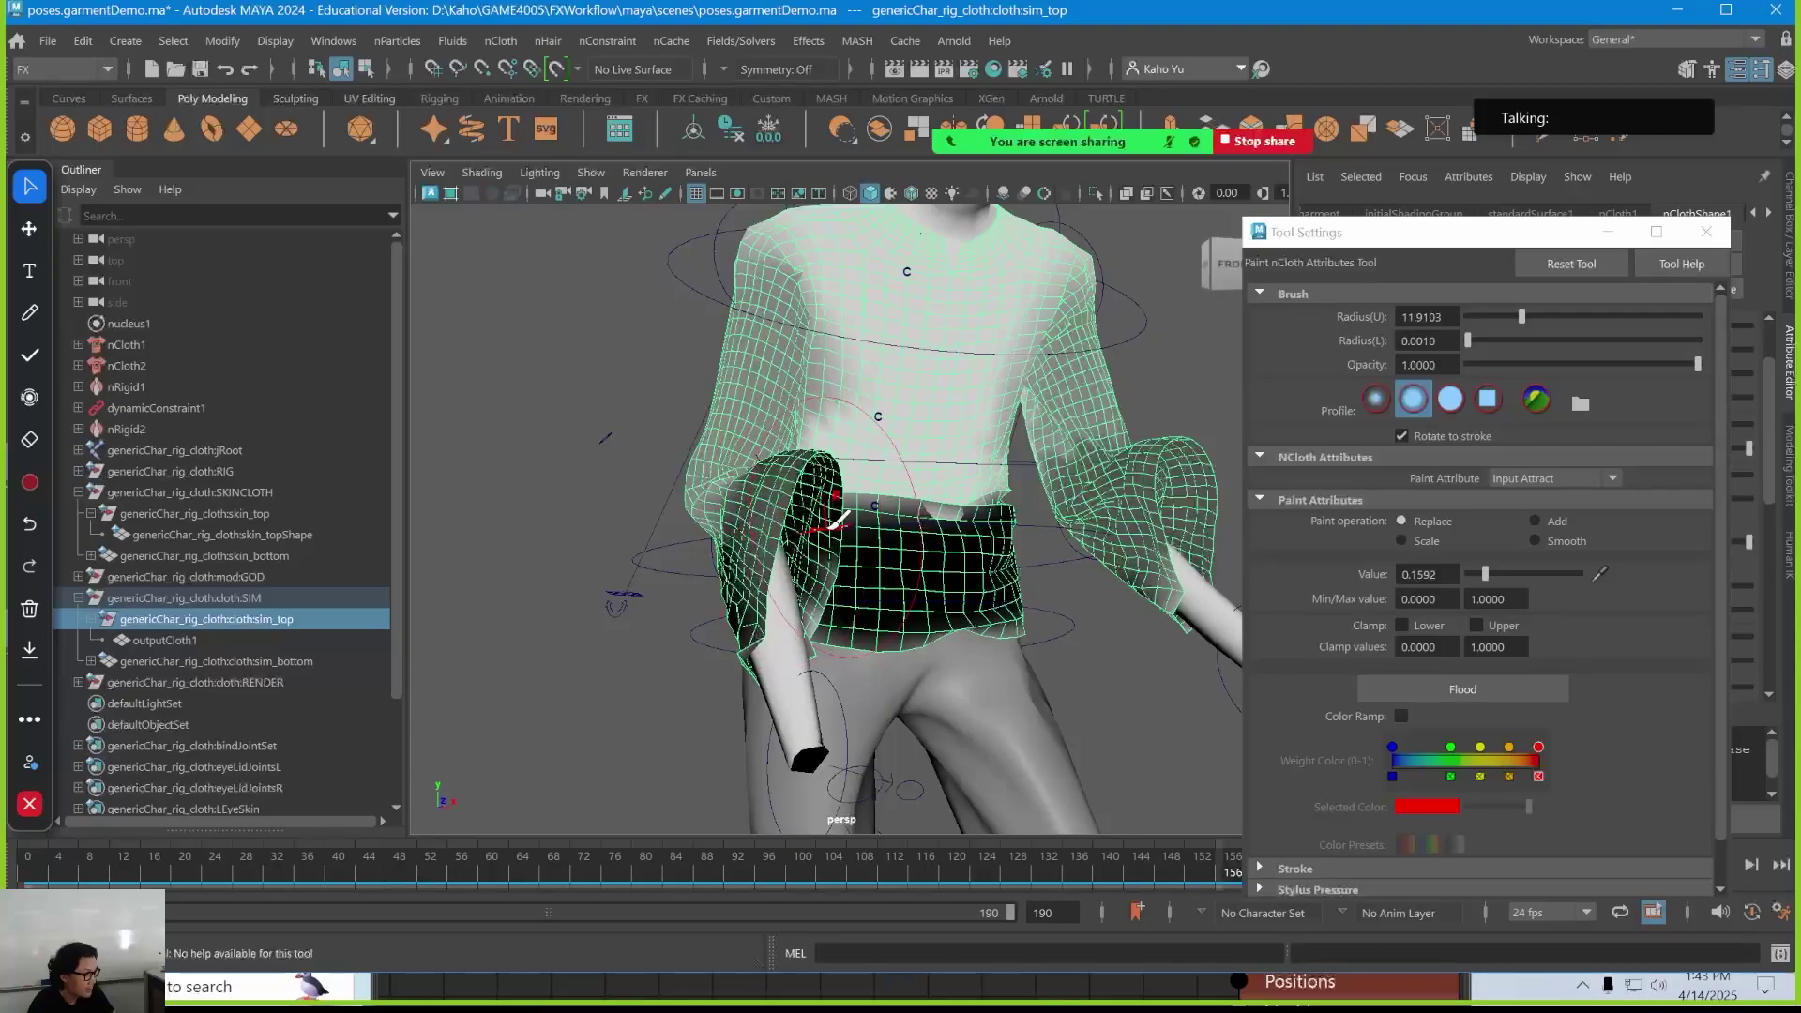
pyautogui.moveTo(826, 507)
pyautogui.keyDown('alt'); pyautogui.mouseDown()
pyautogui.moveTo(511, 523)
pyautogui.moveTo(1151, 514)
pyautogui.moveTo(1079, 563)
pyautogui.moveTo(1135, 534)
pyautogui.moveTo(949, 594)
pyautogui.moveTo(844, 563)
pyautogui.mouseUp(); pyautogui.keyUp('alt')
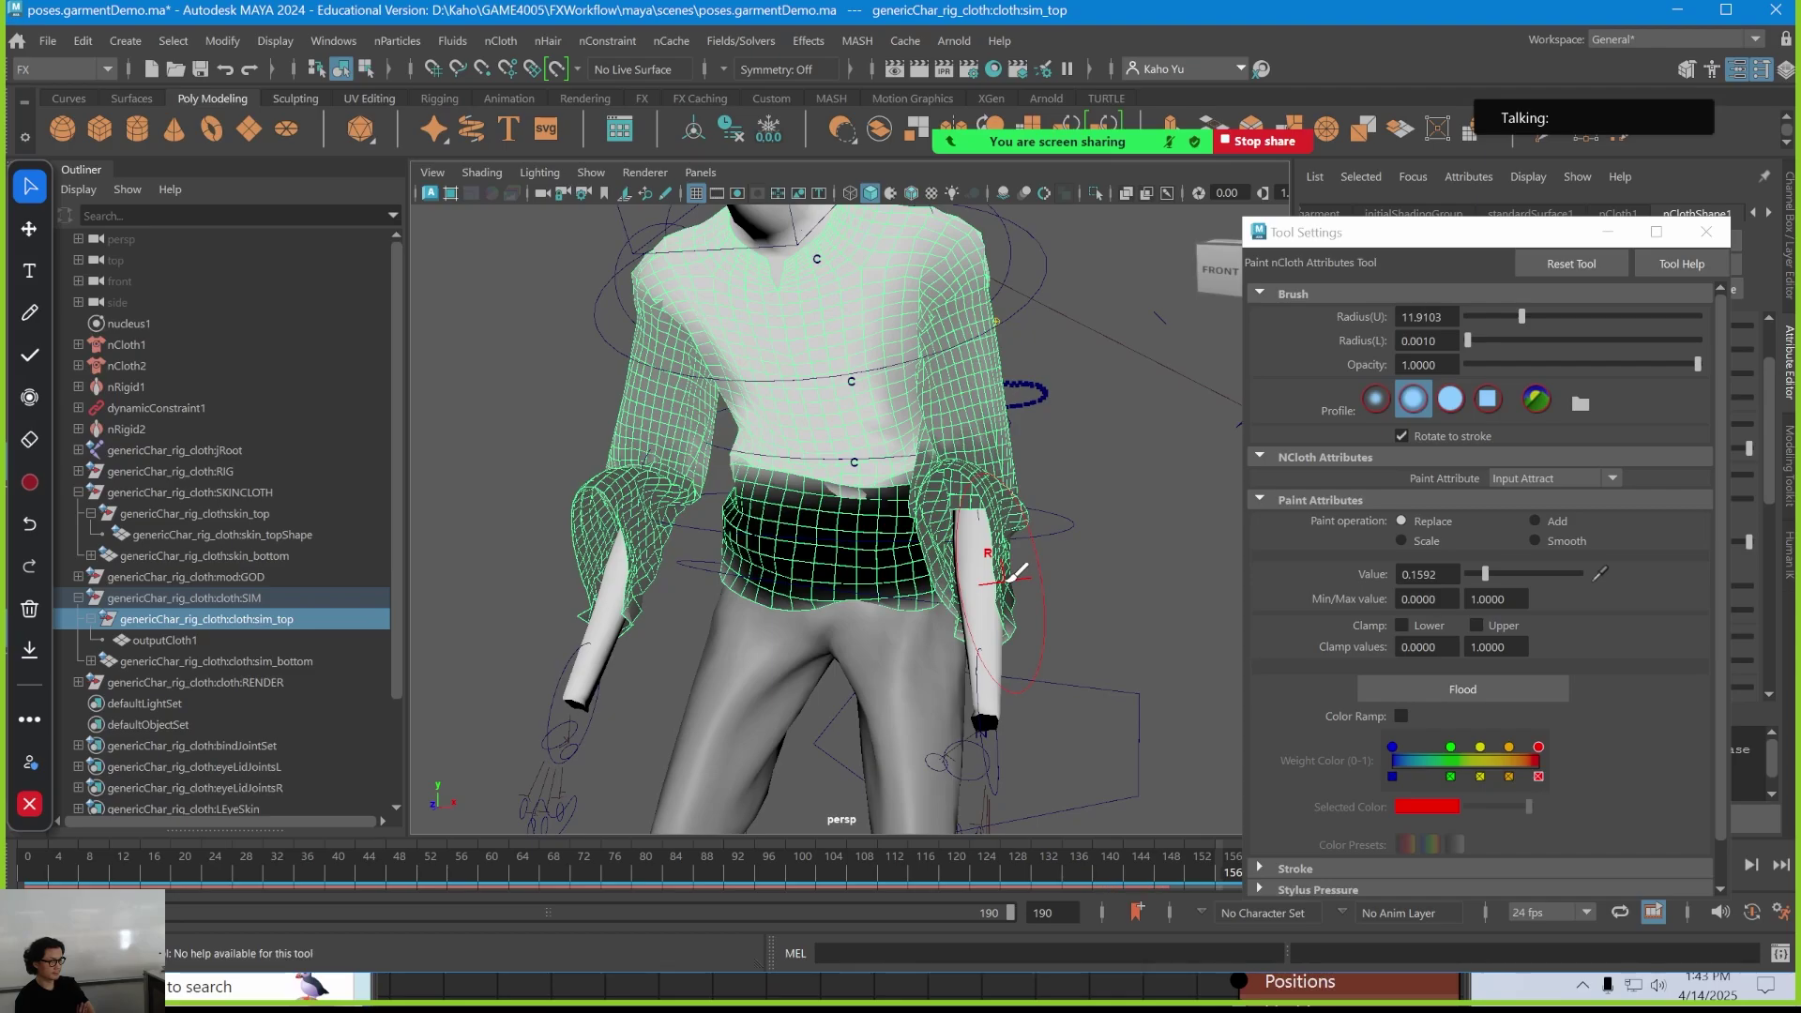
pyautogui.click(1013, 574)
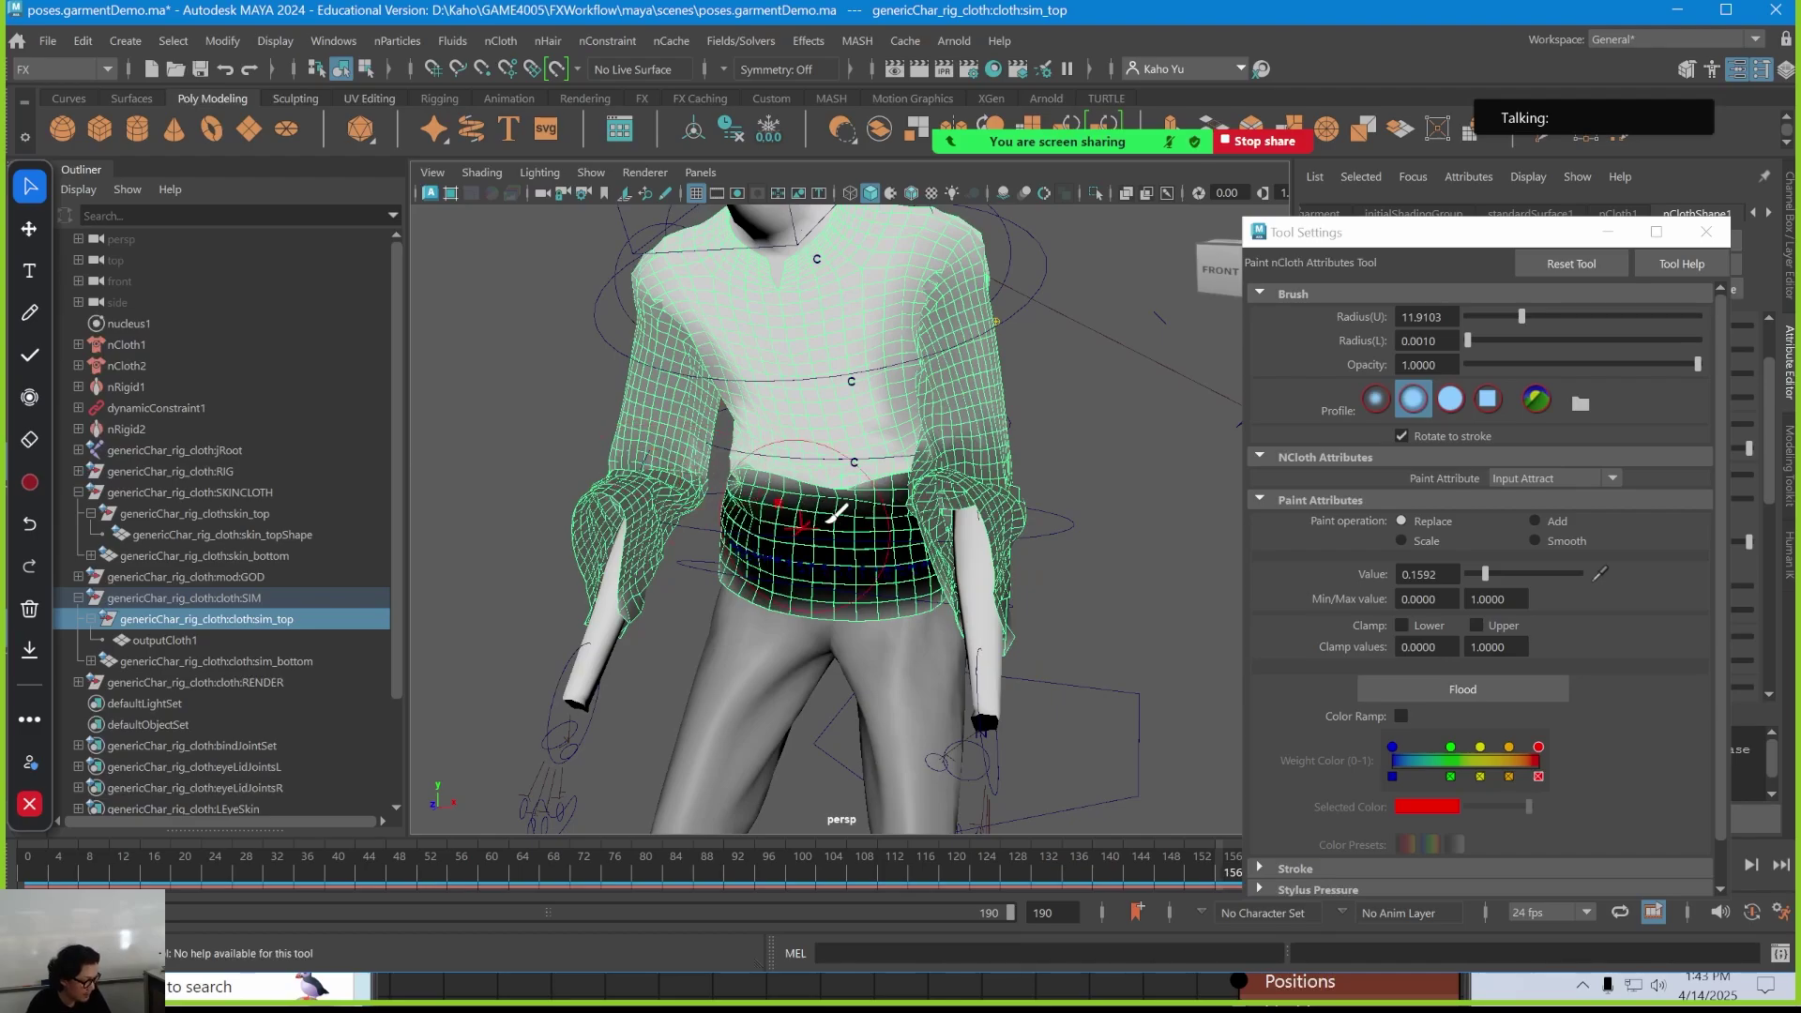
# Raise the Input Attract paint value to 0.2930 and paint along the waist edge and the lower sleeve
pyautogui.moveTo(825, 514)
pyautogui.keyDown('alt'); pyautogui.mouseDown()
pyautogui.moveTo(776, 511)
pyautogui.moveTo(826, 514)
pyautogui.mouseUp(); pyautogui.keyUp('alt')
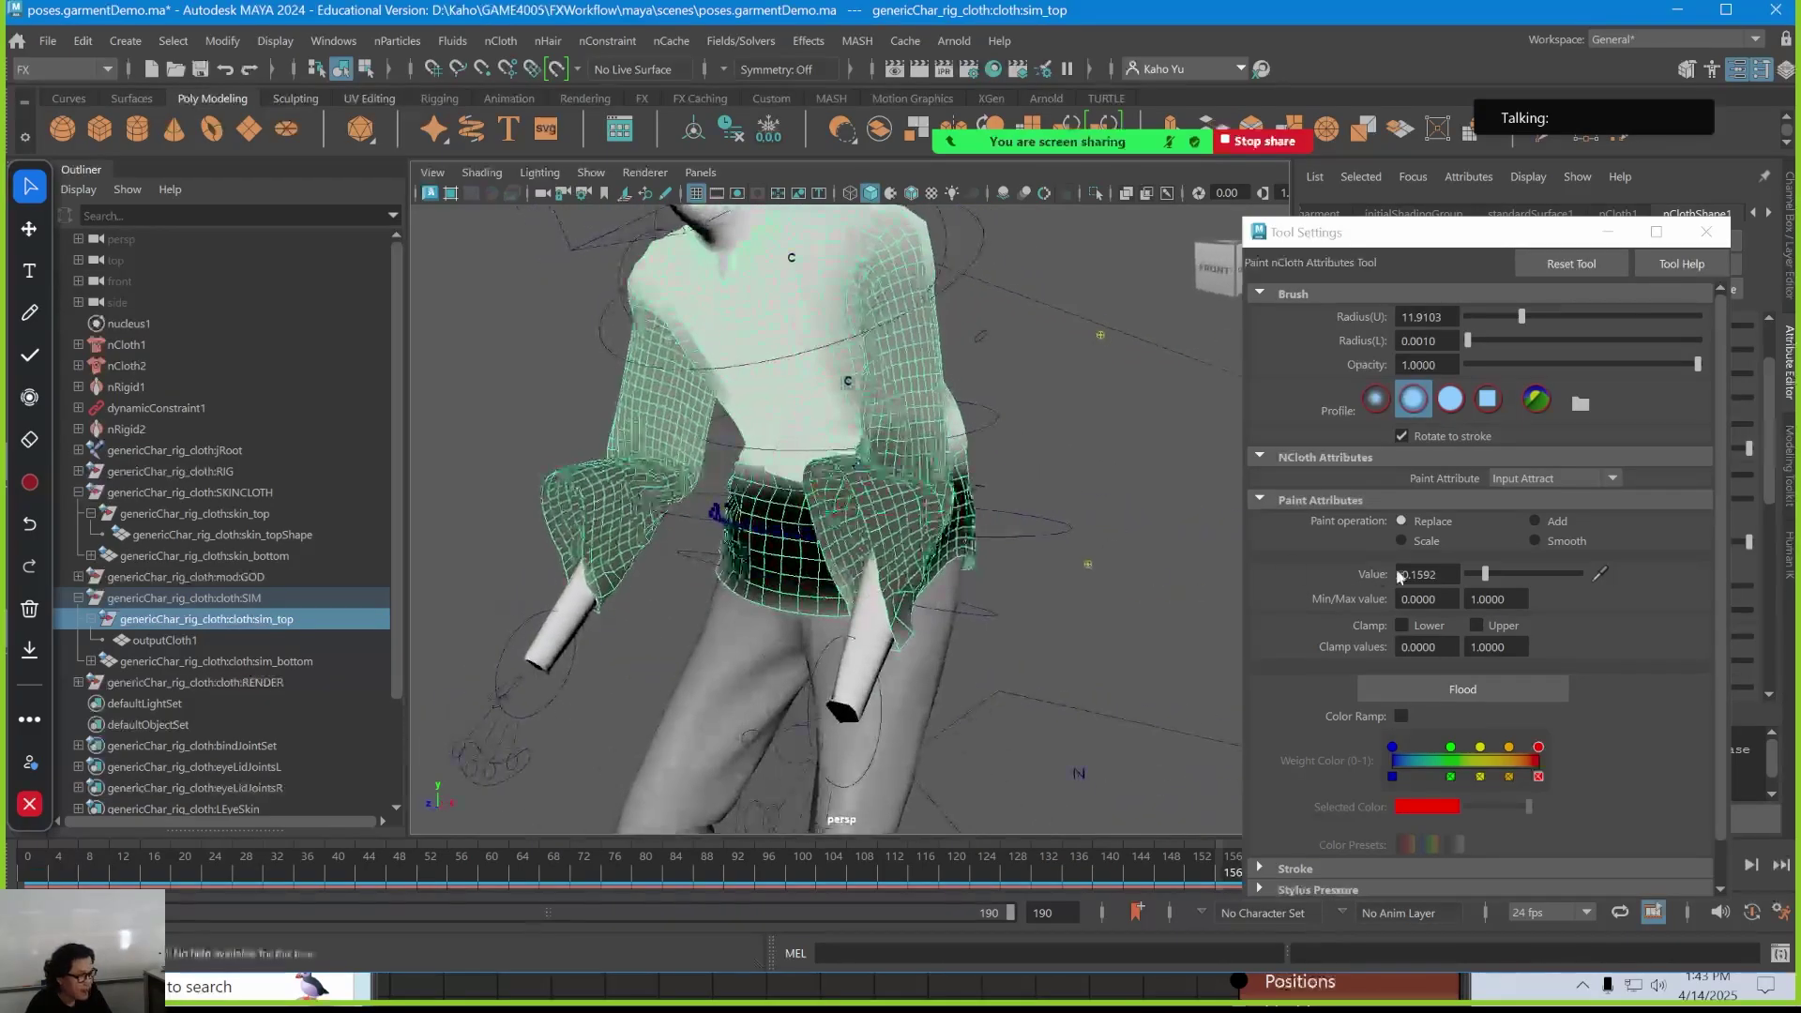
pyautogui.moveTo(1489, 573); pyautogui.dragTo(1501, 576)
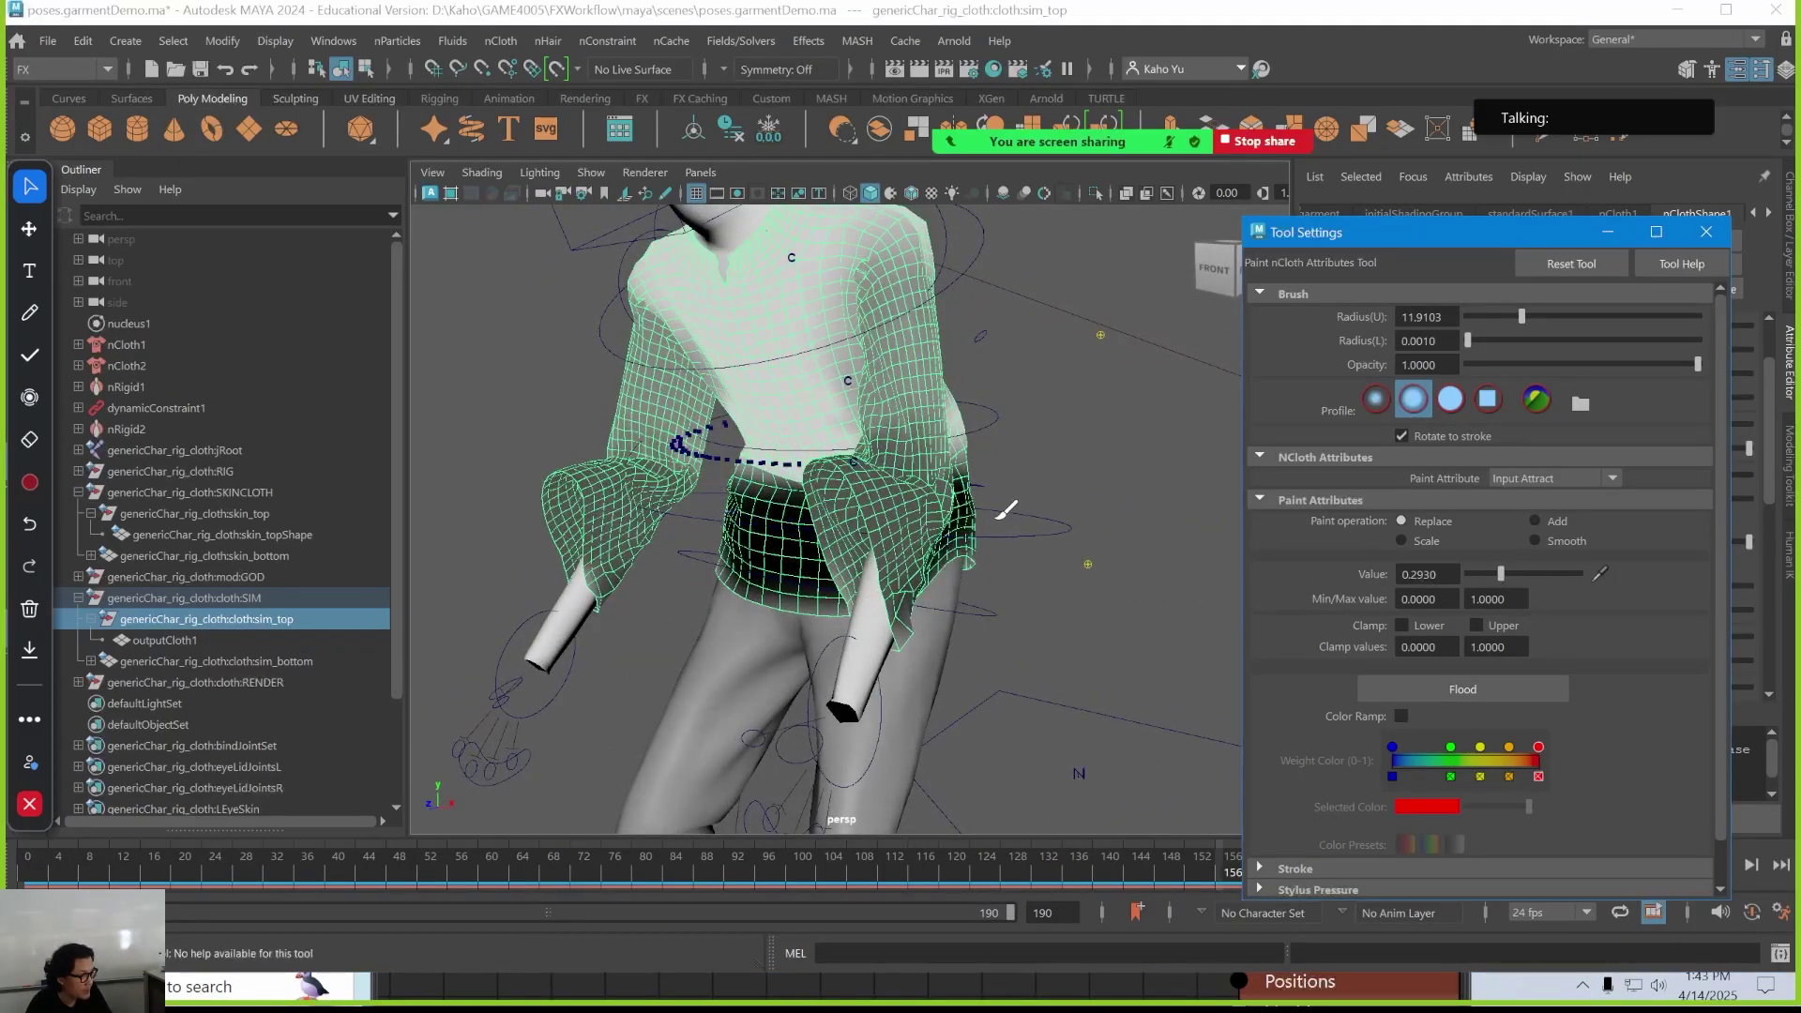
pyautogui.moveTo(907, 519)
pyautogui.mouseDown()
pyautogui.moveTo(831, 491)
pyautogui.moveTo(945, 473)
pyautogui.mouseUp()
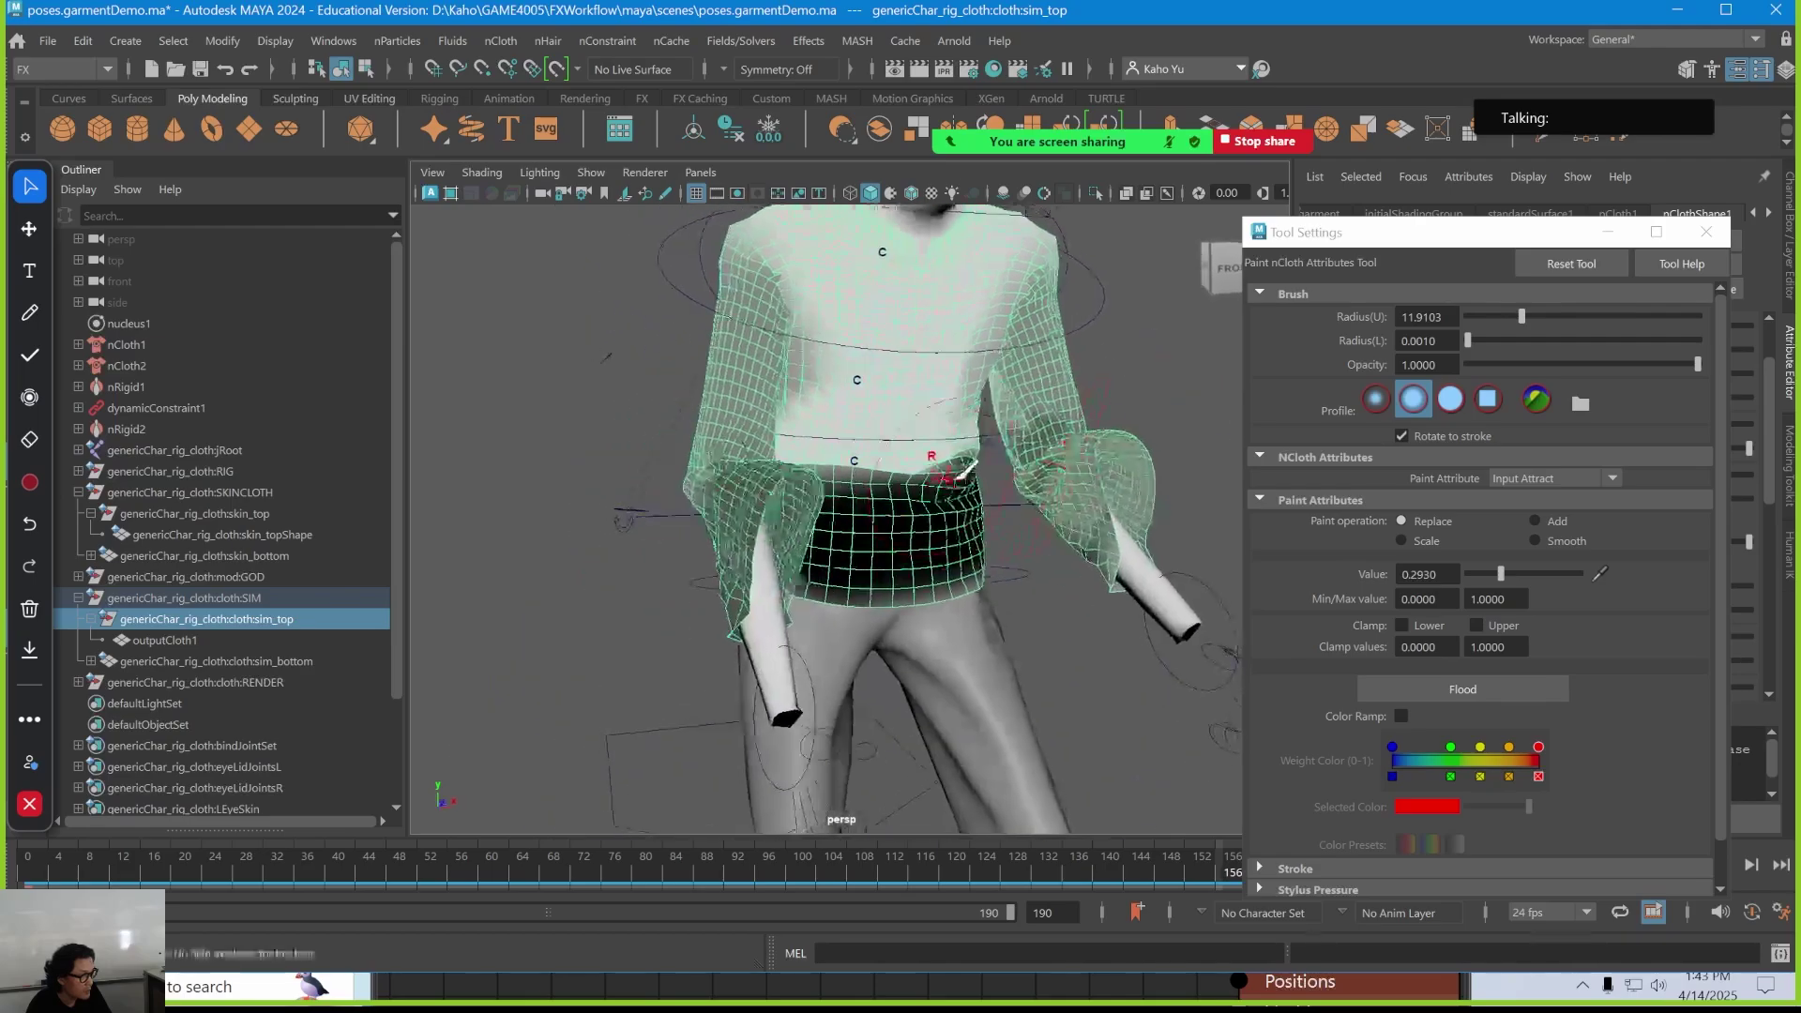
pyautogui.moveTo(1066, 450); pyautogui.dragTo(1085, 502)
pyautogui.moveTo(799, 538)
pyautogui.keyDown('alt'); pyautogui.mouseDown()
pyautogui.moveTo(666, 488)
pyautogui.moveTo(1092, 483)
pyautogui.moveTo(914, 495)
pyautogui.mouseUp(); pyautogui.keyUp('alt')
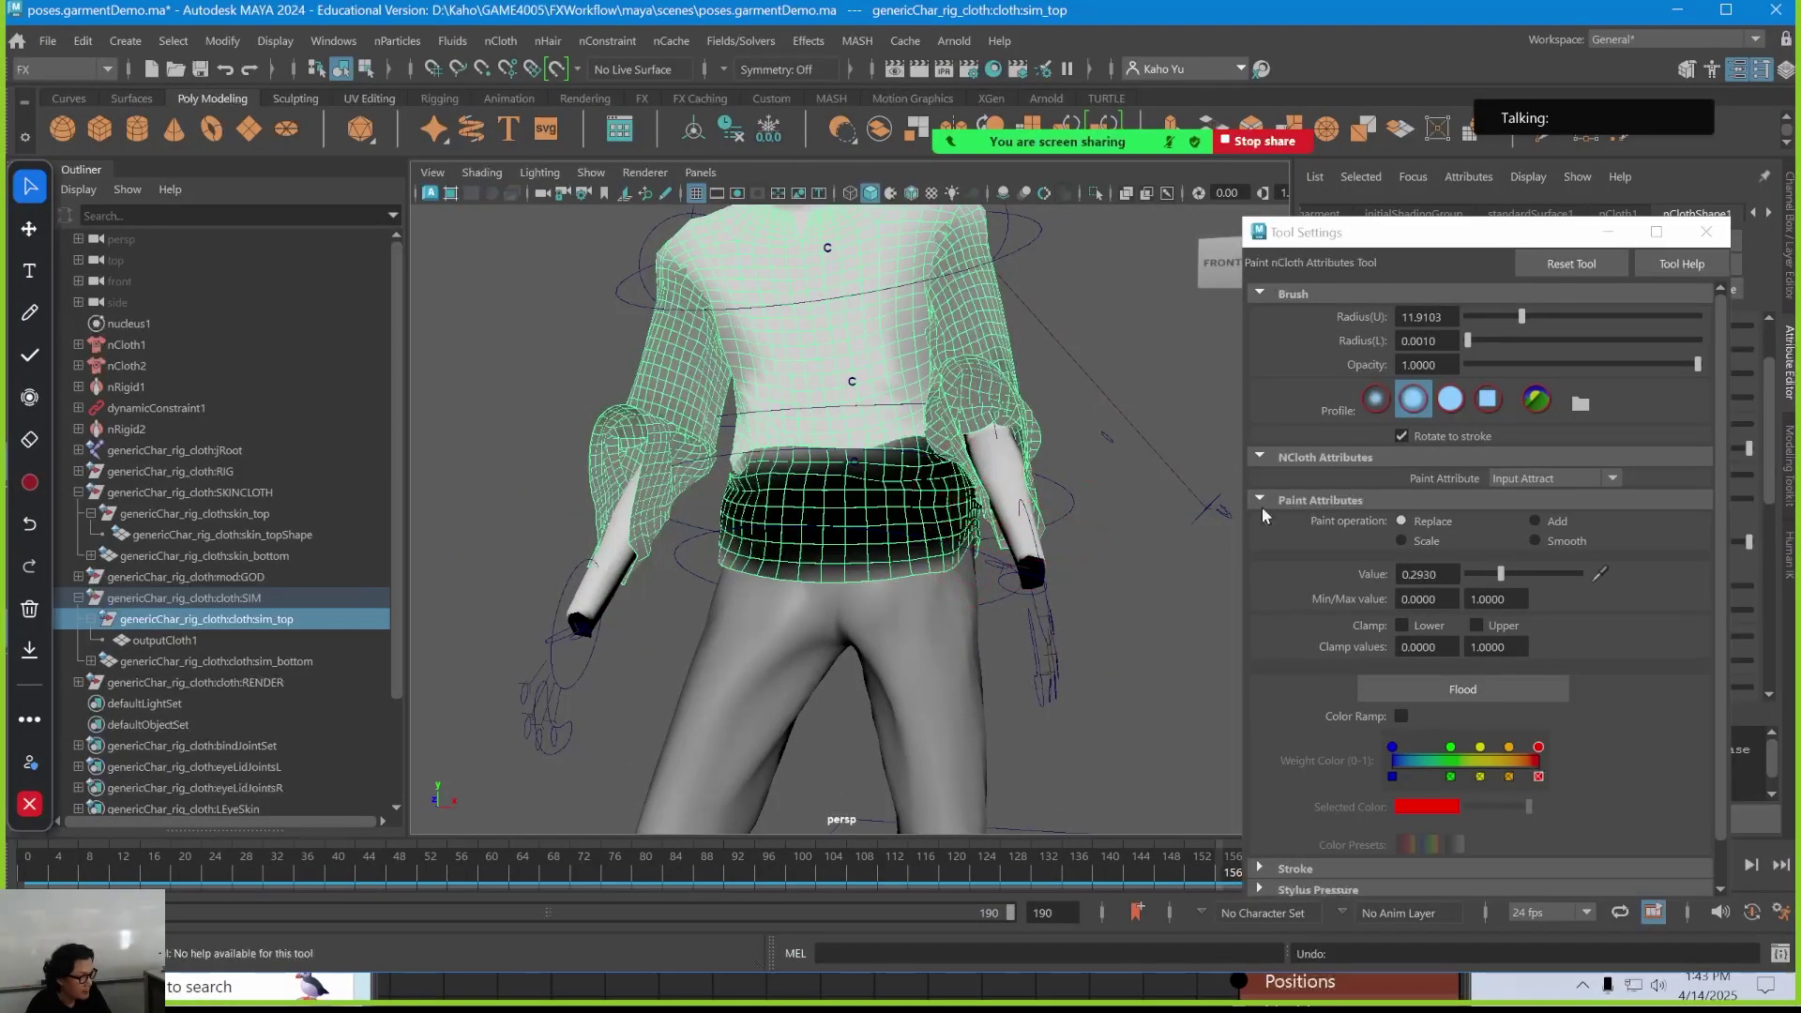
# Paint Input Attract around the lower shirt and cuffs with value 0.1847, and blend the waist and sleeves with value 0.4586
pyautogui.click(1491, 574)
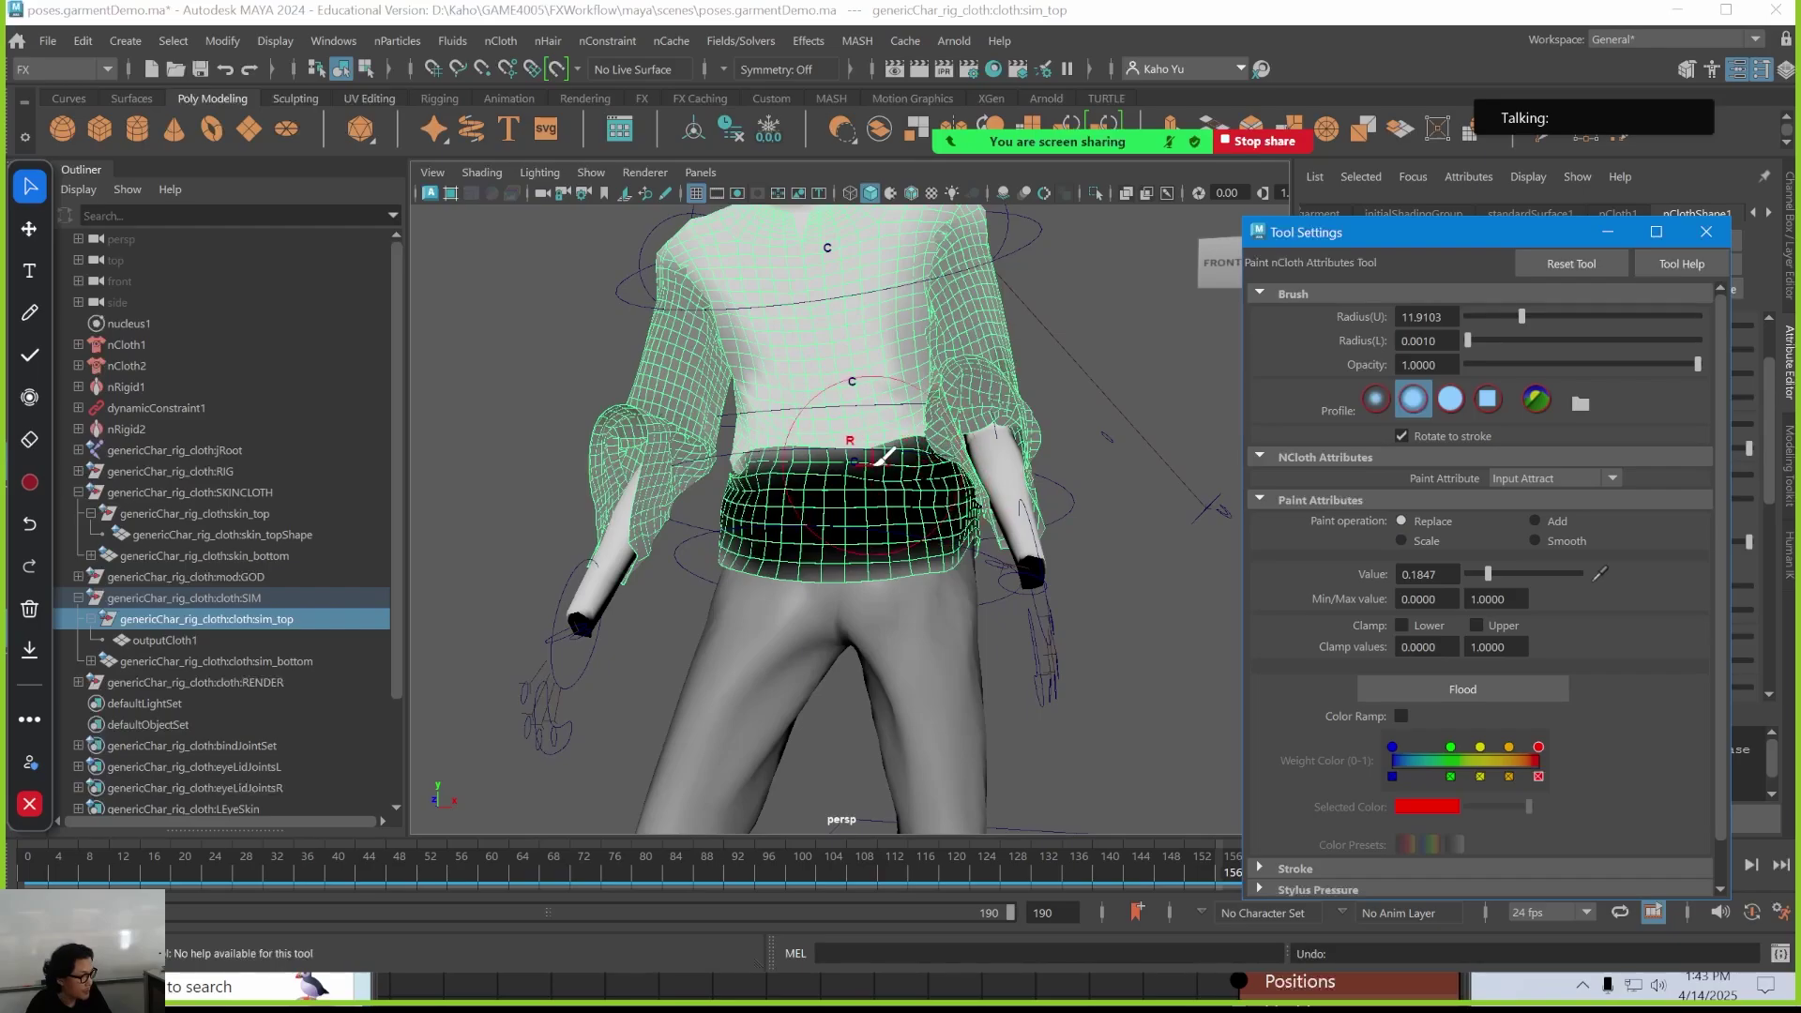
pyautogui.moveTo(874, 465)
pyautogui.mouseDown()
pyautogui.moveTo(868, 507)
pyautogui.moveTo(812, 497)
pyautogui.moveTo(812, 479)
pyautogui.moveTo(844, 471)
pyautogui.moveTo(877, 515)
pyautogui.moveTo(778, 507)
pyautogui.moveTo(662, 560)
pyautogui.mouseUp()
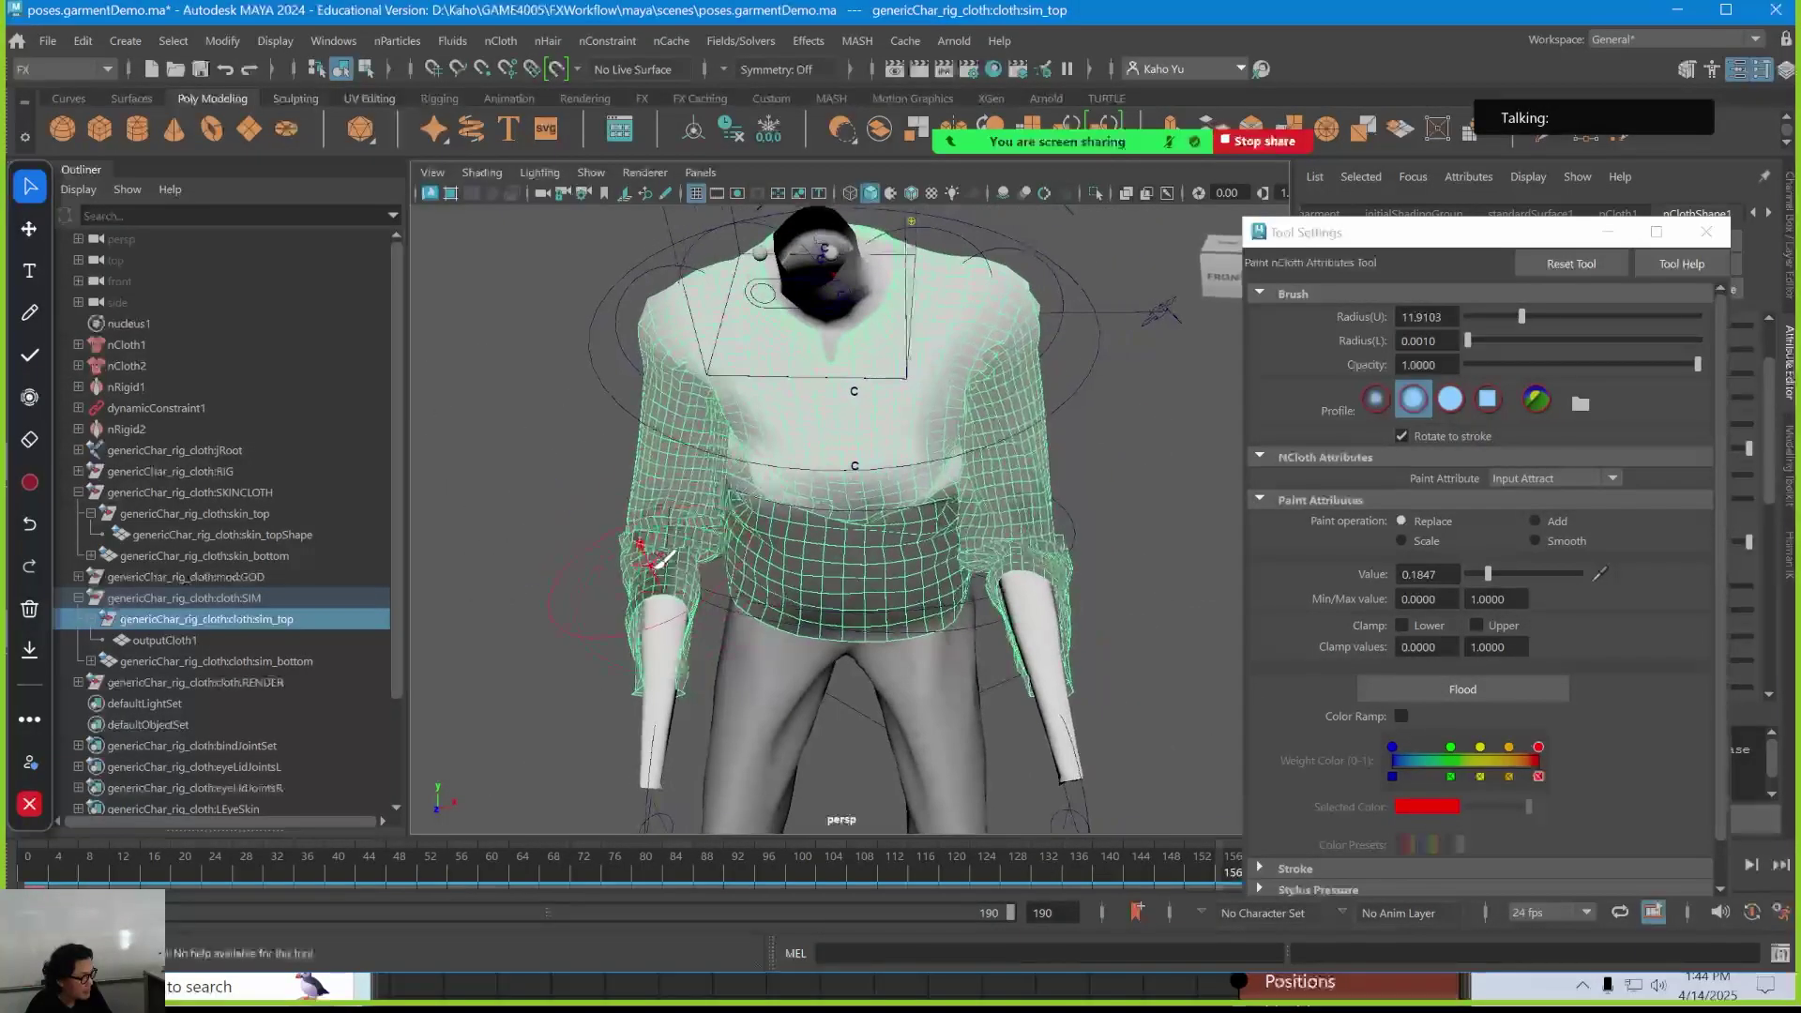
pyautogui.click(1520, 573)
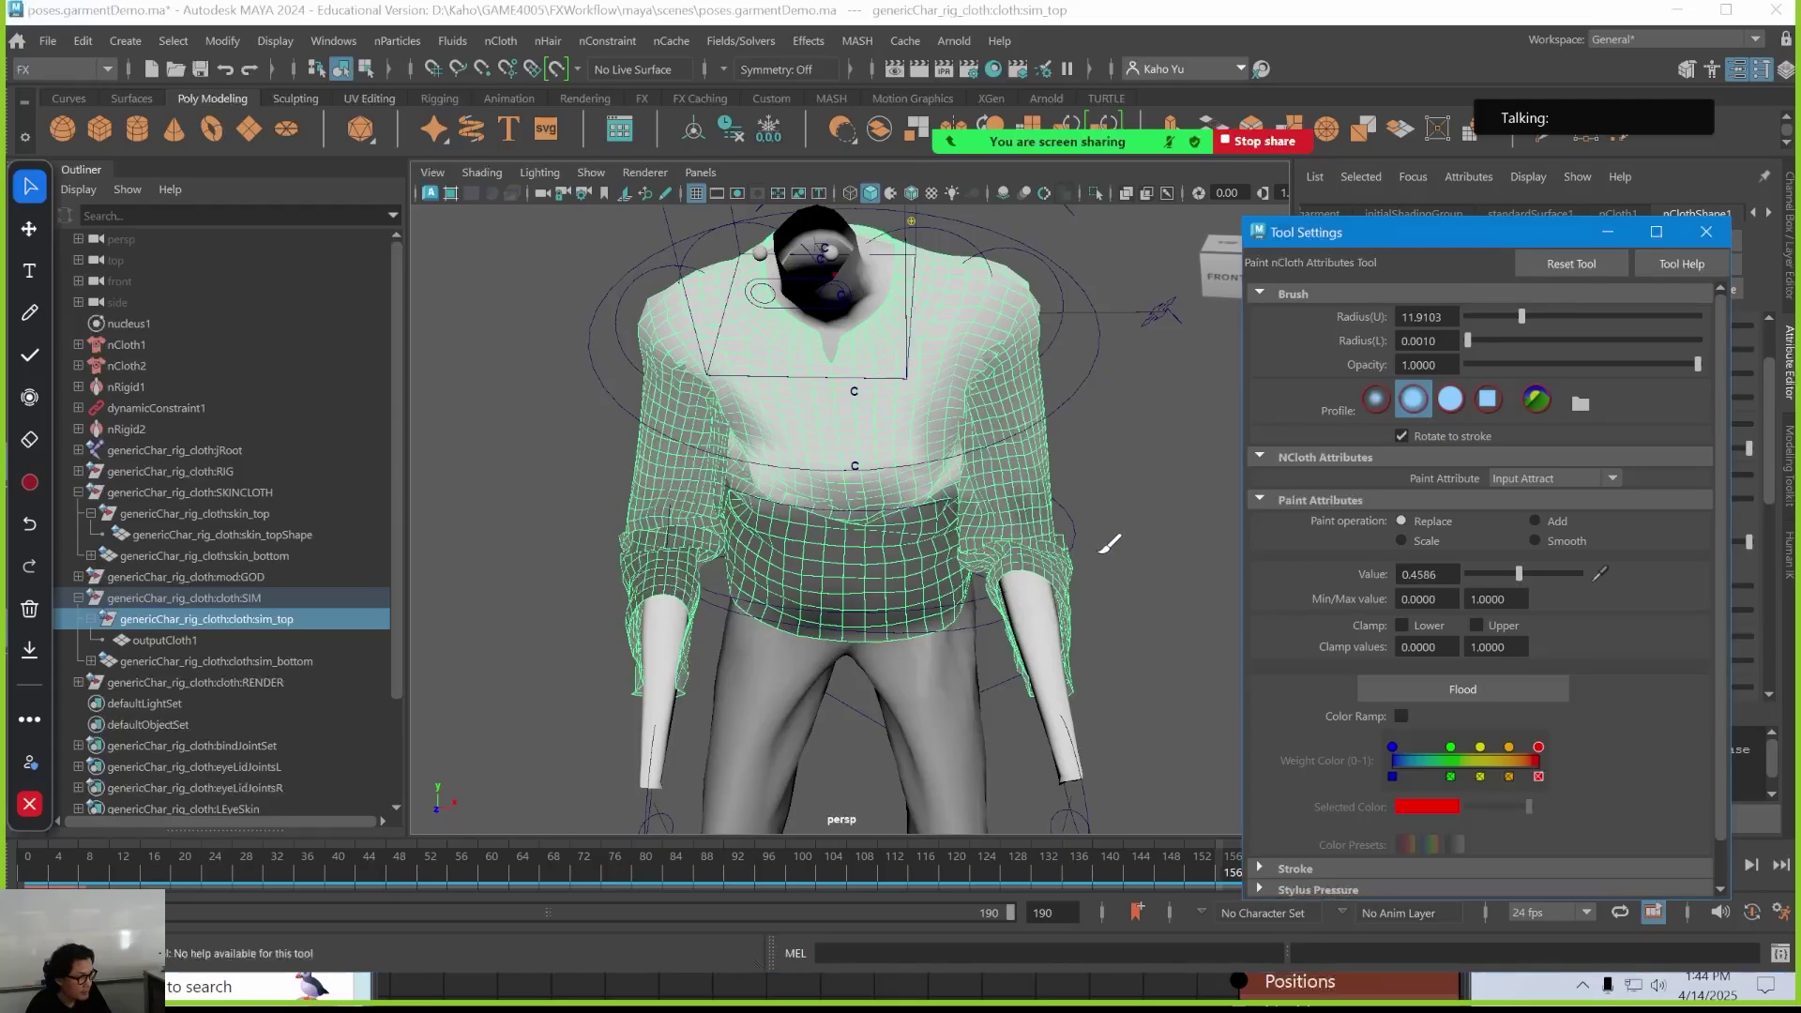
pyautogui.moveTo(668, 581)
pyautogui.keyDown('alt'); pyautogui.mouseDown()
pyautogui.moveTo(751, 559)
pyautogui.moveTo(919, 629)
pyautogui.moveTo(1088, 467)
pyautogui.moveTo(872, 463)
pyautogui.moveTo(727, 490)
pyautogui.moveTo(786, 563)
pyautogui.mouseUp(); pyautogui.keyUp('alt')
pyautogui.moveTo(803, 644)
pyautogui.keyDown('alt'); pyautogui.mouseDown()
pyautogui.moveTo(1053, 530)
pyautogui.moveTo(1106, 439)
pyautogui.moveTo(910, 474)
pyautogui.moveTo(750, 474)
pyautogui.mouseUp(); pyautogui.keyUp('alt')
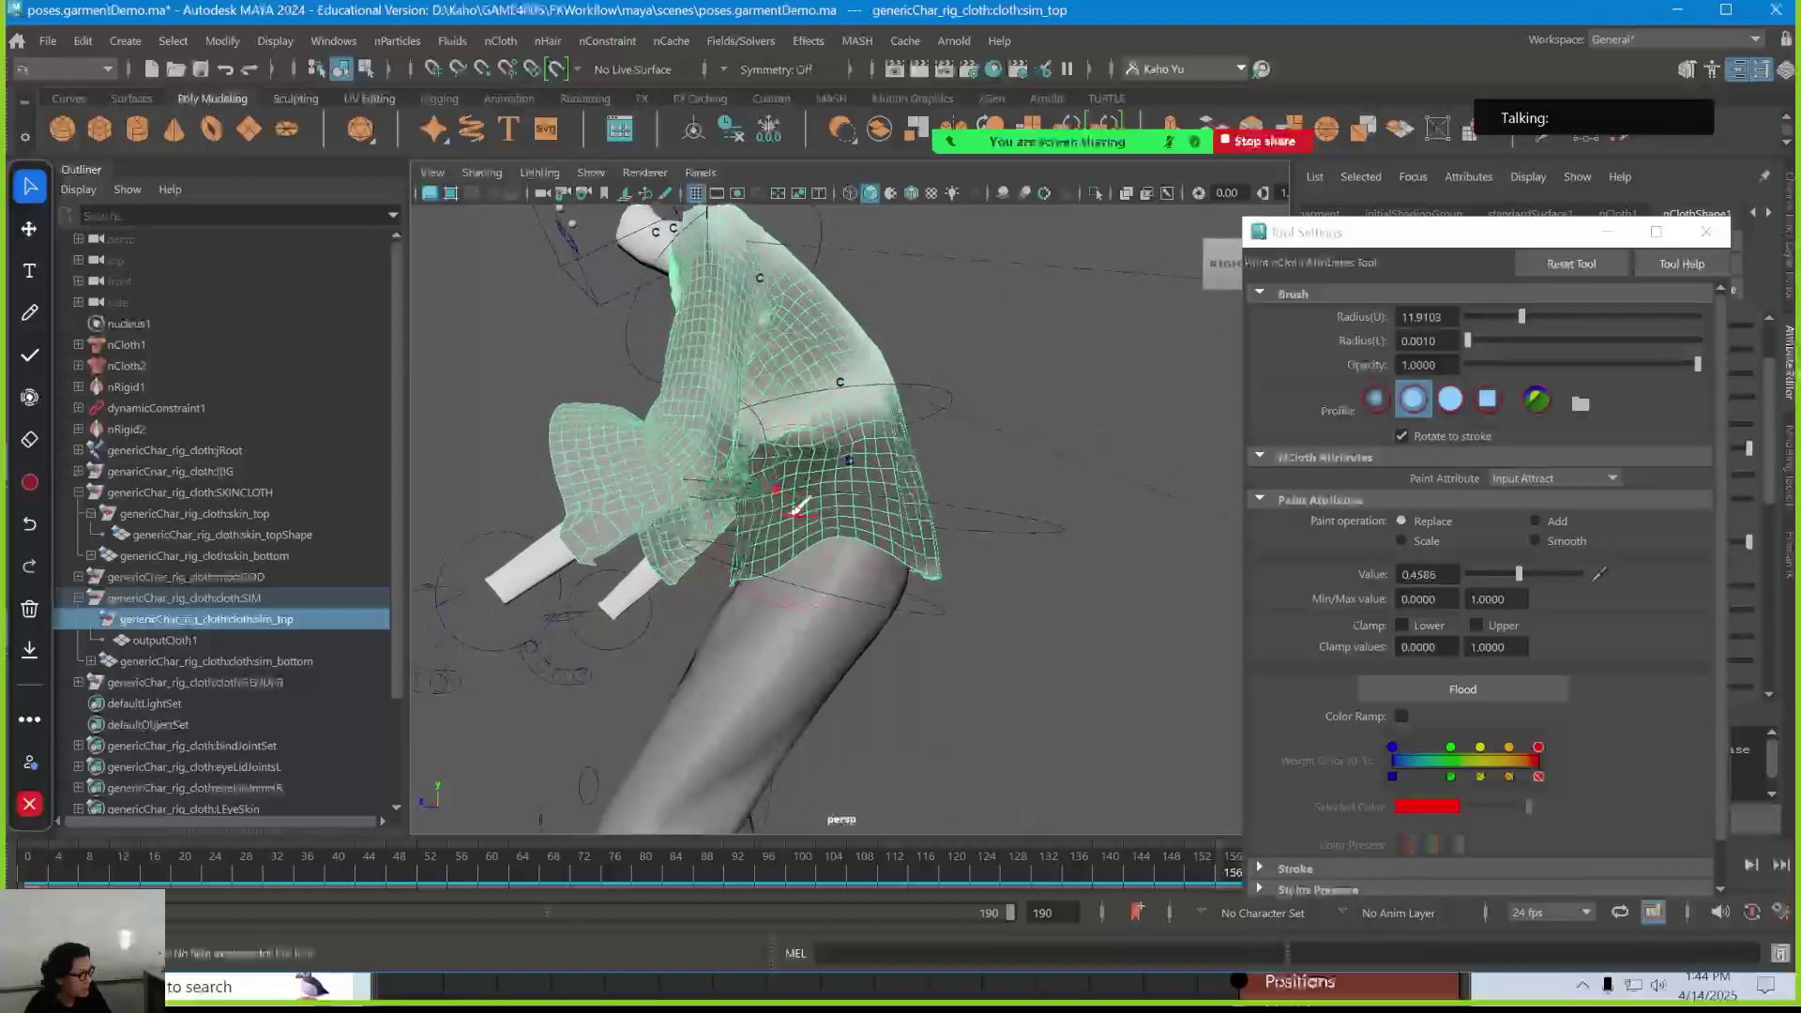
pyautogui.keyDown('alt'); pyautogui.moveTo(624, 514); pyautogui.dragTo(602, 527); pyautogui.keyUp('alt')
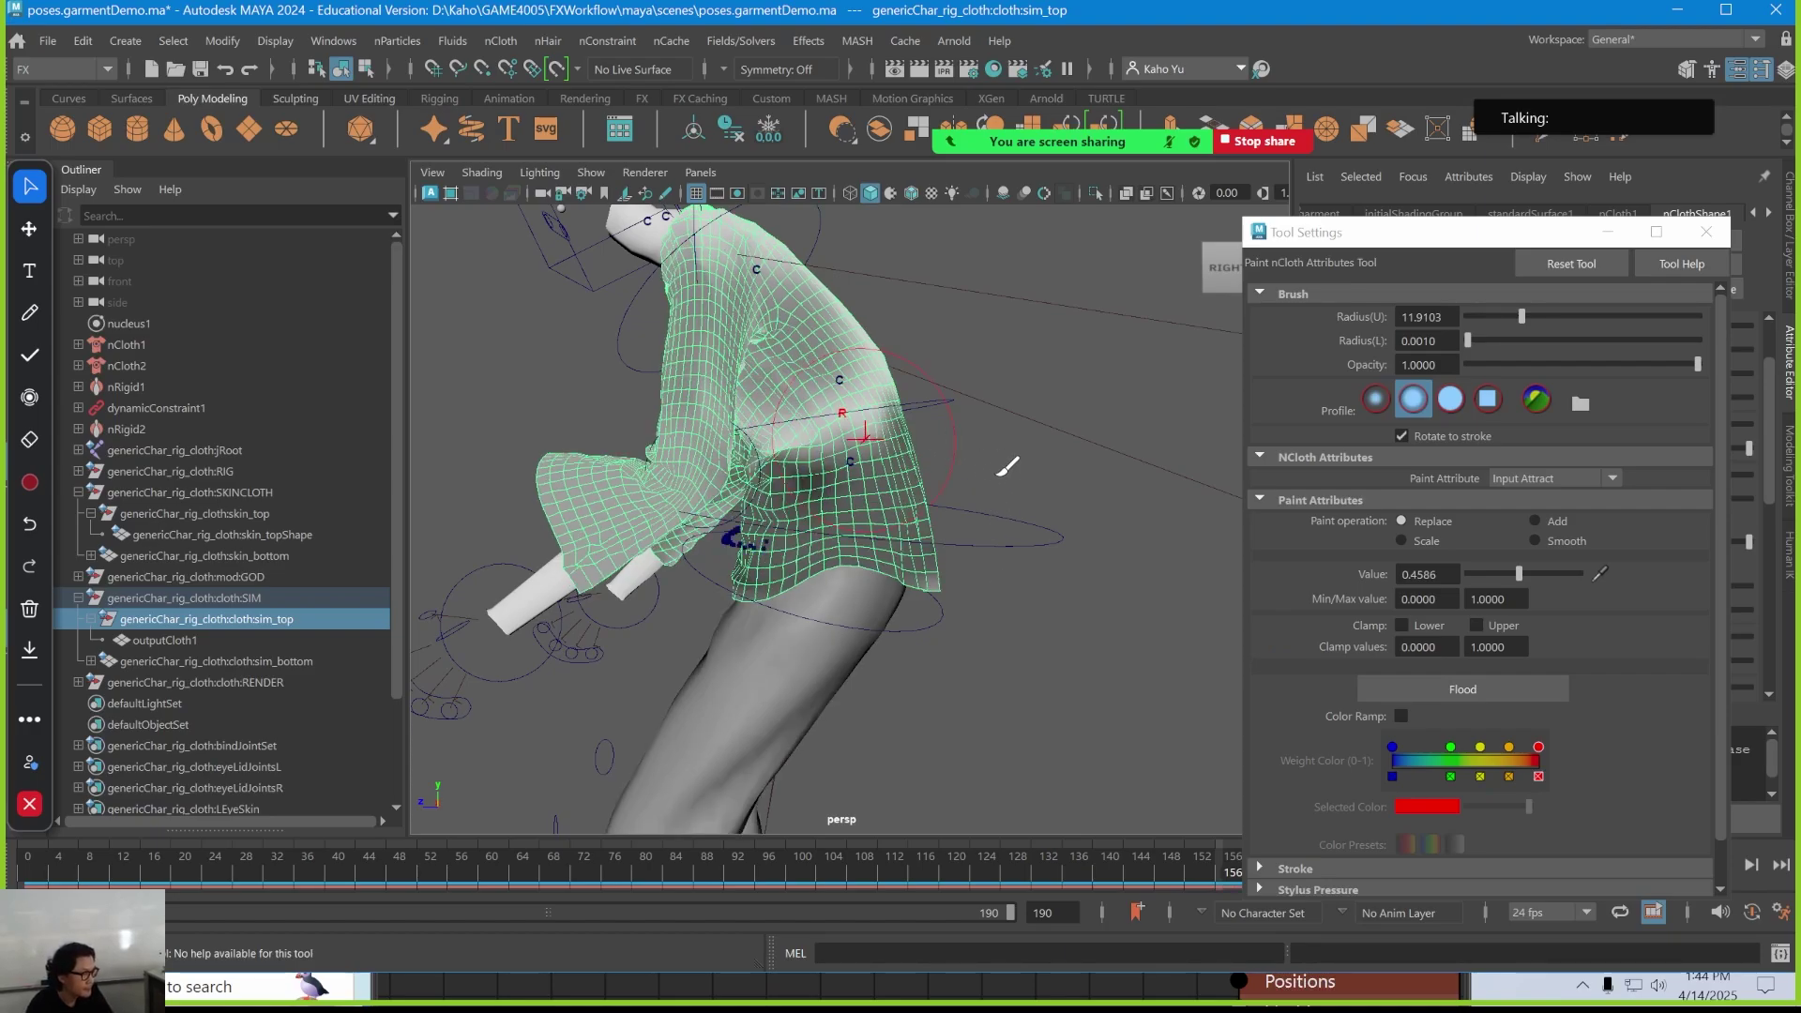
# Leave the painting tool, close the Tool Settings window, and frame the whole character with its simulated shirt
pyautogui.keyDown('alt'); pyautogui.moveTo(980, 499); pyautogui.dragTo(946, 488); pyautogui.keyUp('alt')
pyautogui.press('q')
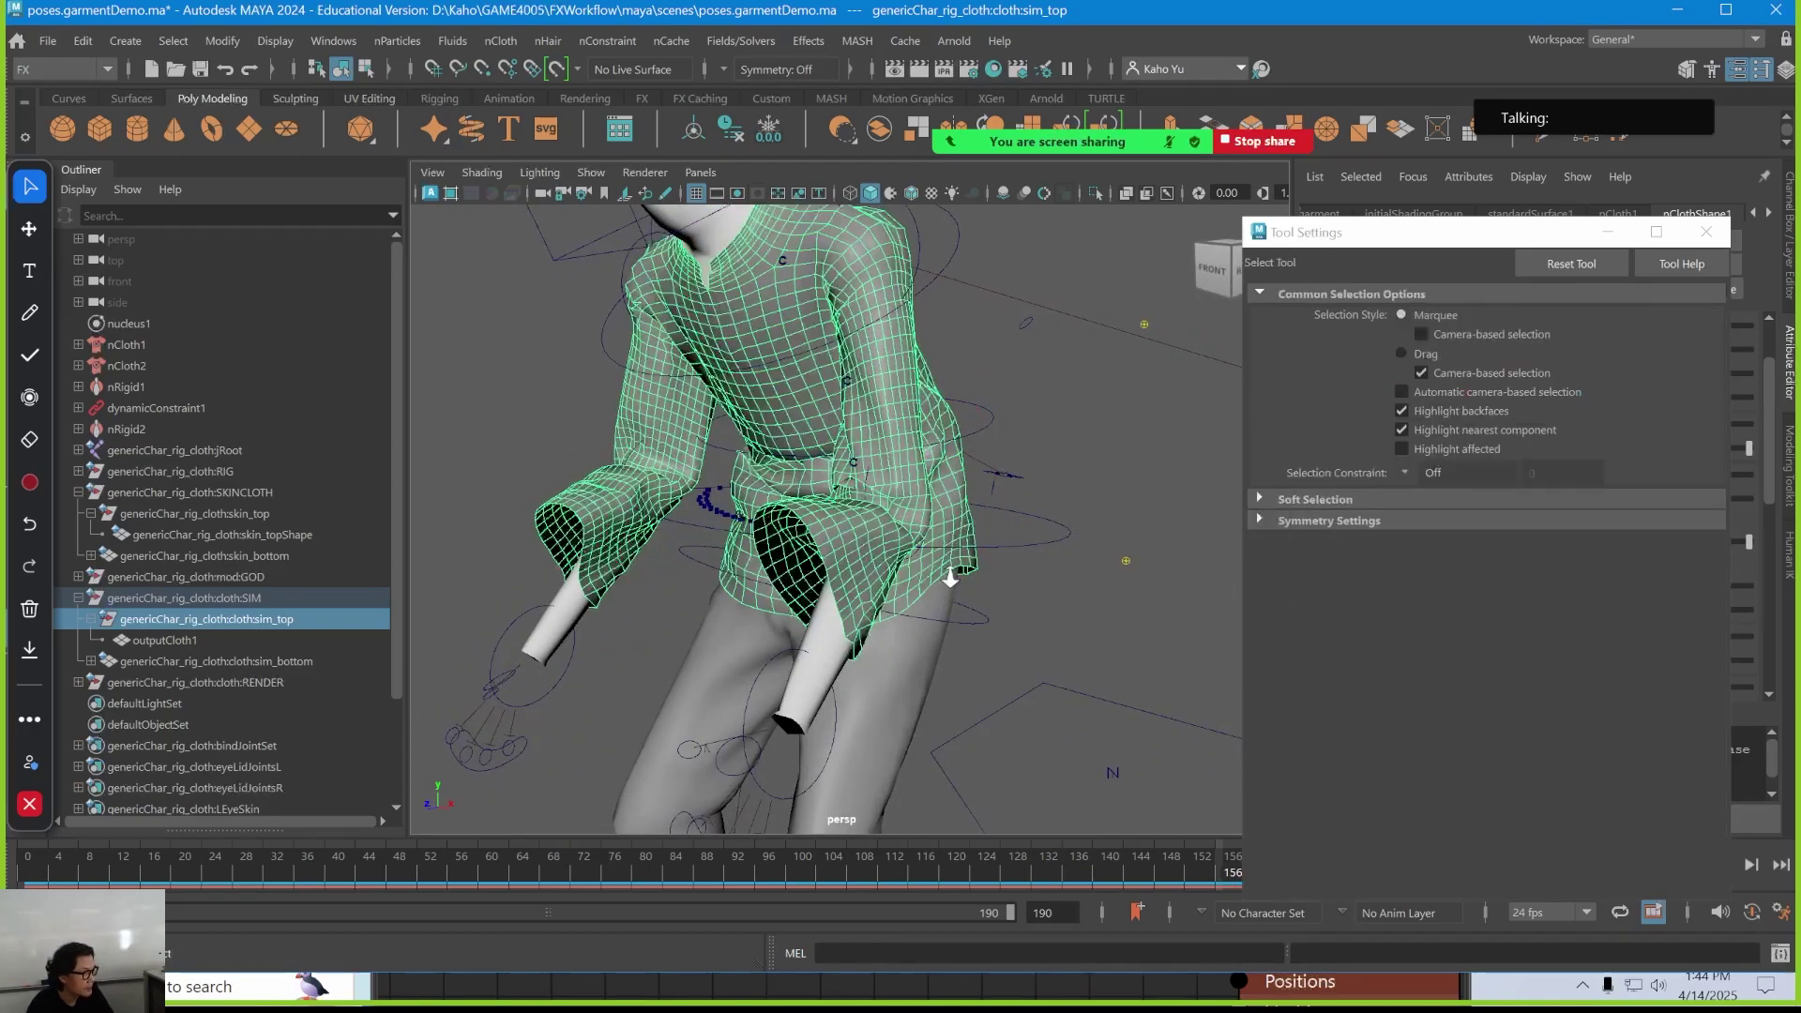
pyautogui.keyDown('alt'); pyautogui.moveTo(949, 578); pyautogui.dragTo(920, 544, button='right'); pyautogui.keyUp('alt')
pyautogui.keyDown('alt'); pyautogui.moveTo(920, 544); pyautogui.dragTo(872, 492, button='middle'); pyautogui.keyUp('alt')
pyautogui.keyDown('alt'); pyautogui.moveTo(872, 492); pyautogui.dragTo(962, 578); pyautogui.keyUp('alt')
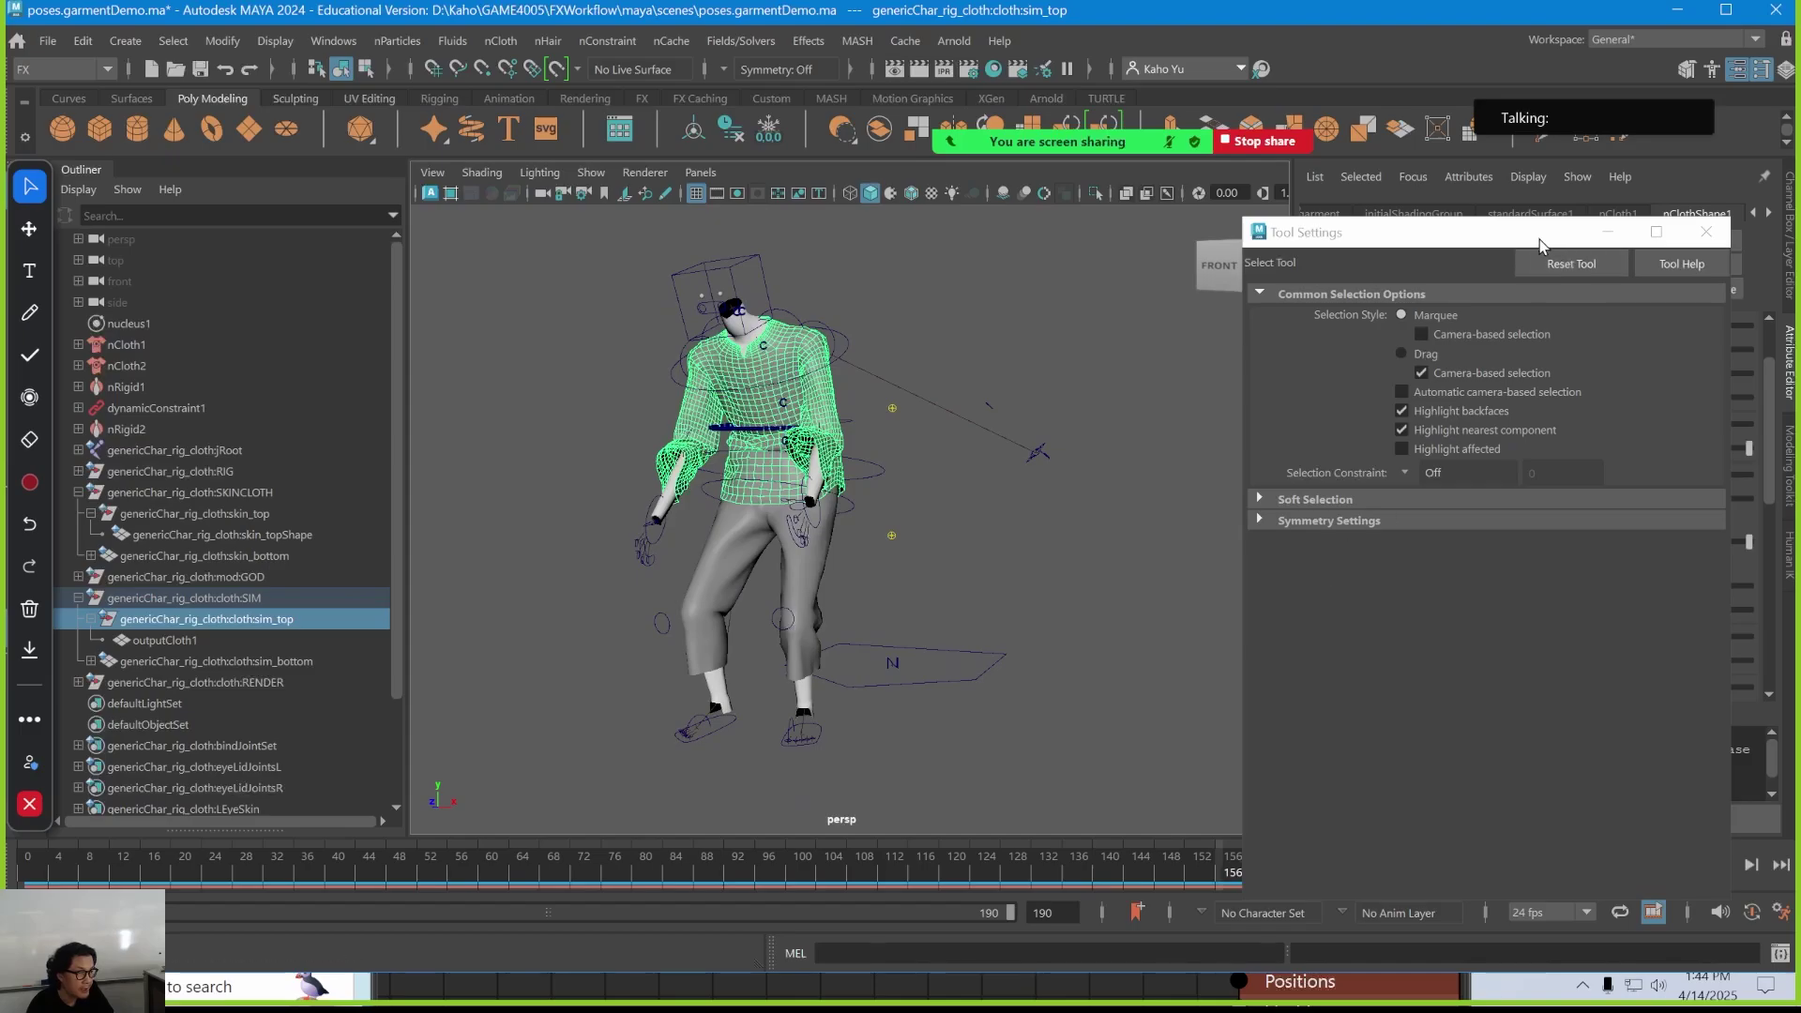
pyautogui.moveTo(1540, 239); pyautogui.dragTo(1534, 277)
pyautogui.click(1699, 272)
pyautogui.keyDown('alt'); pyautogui.moveTo(1011, 536); pyautogui.dragTo(985, 597); pyautogui.keyUp('alt')
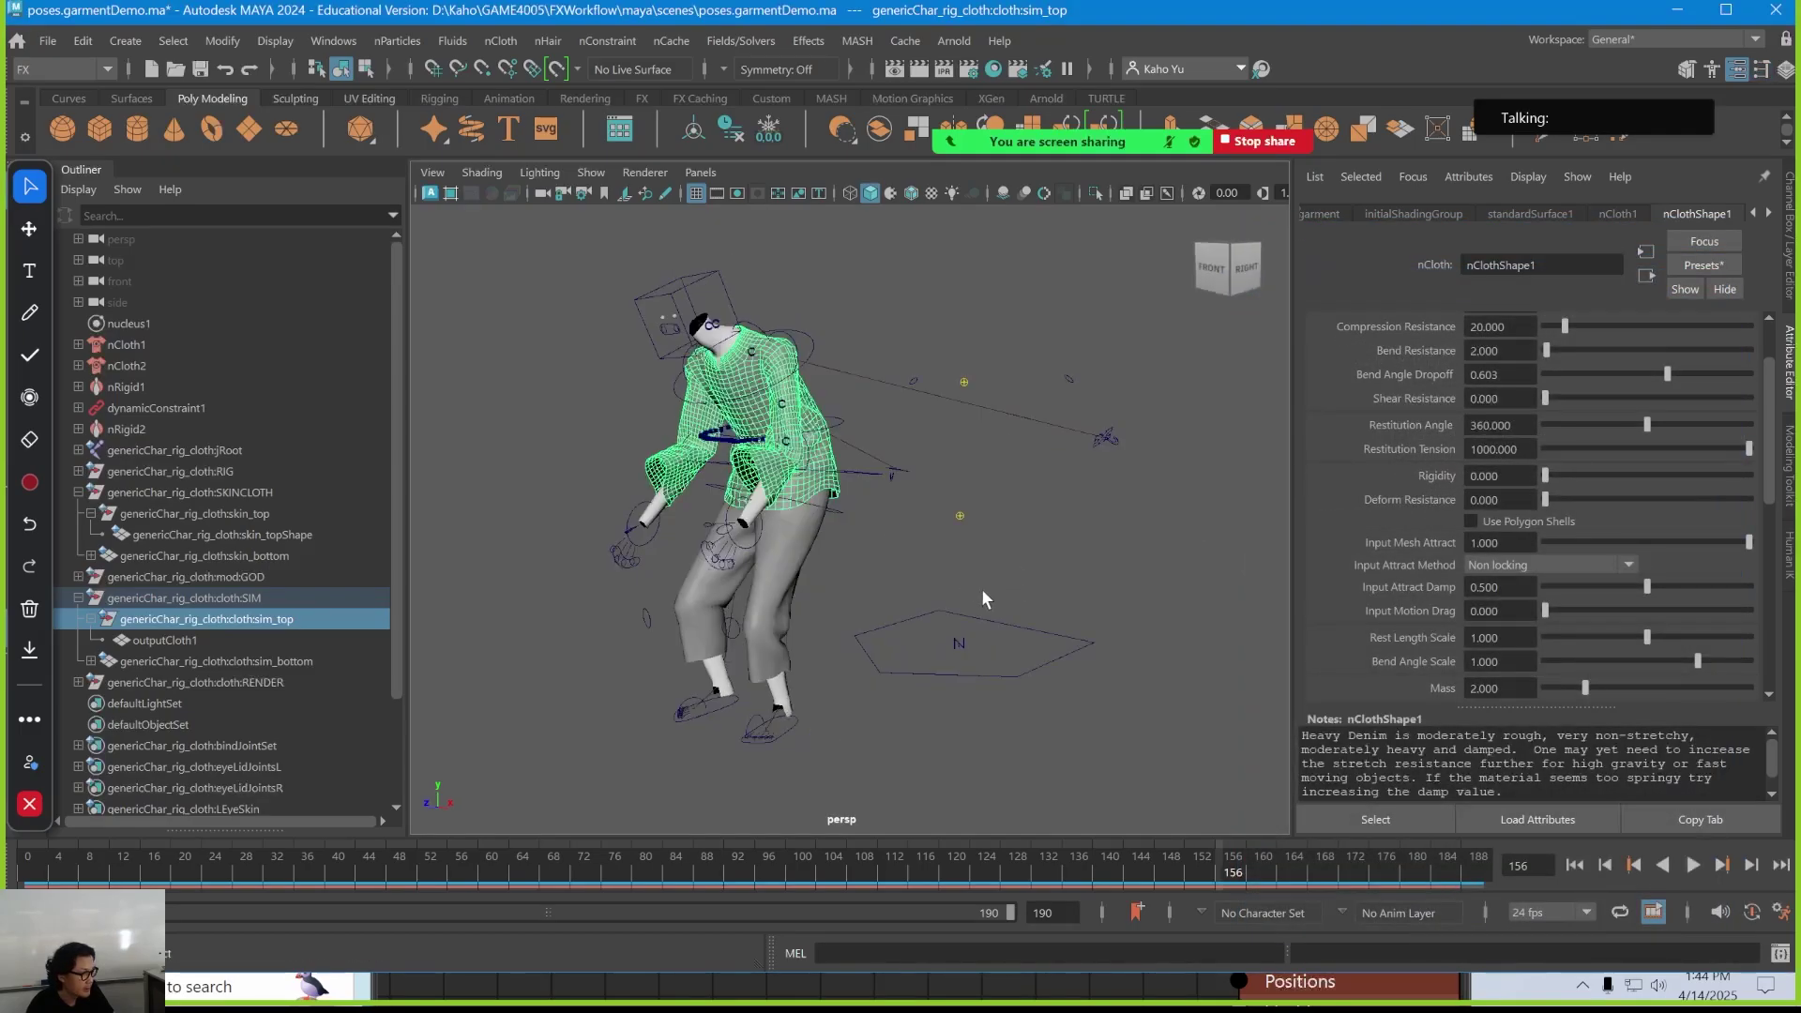
# Play the simulation to frame 160 and examine from the side how the shirt follows the bent-over body and arms
pyautogui.moveTo(1236, 877)
pyautogui.mouseDown()
pyautogui.moveTo(1332, 874)
pyautogui.moveTo(1195, 872)
pyautogui.moveTo(1213, 874)
pyautogui.mouseUp()
pyautogui.hotkey('alt', 'v')
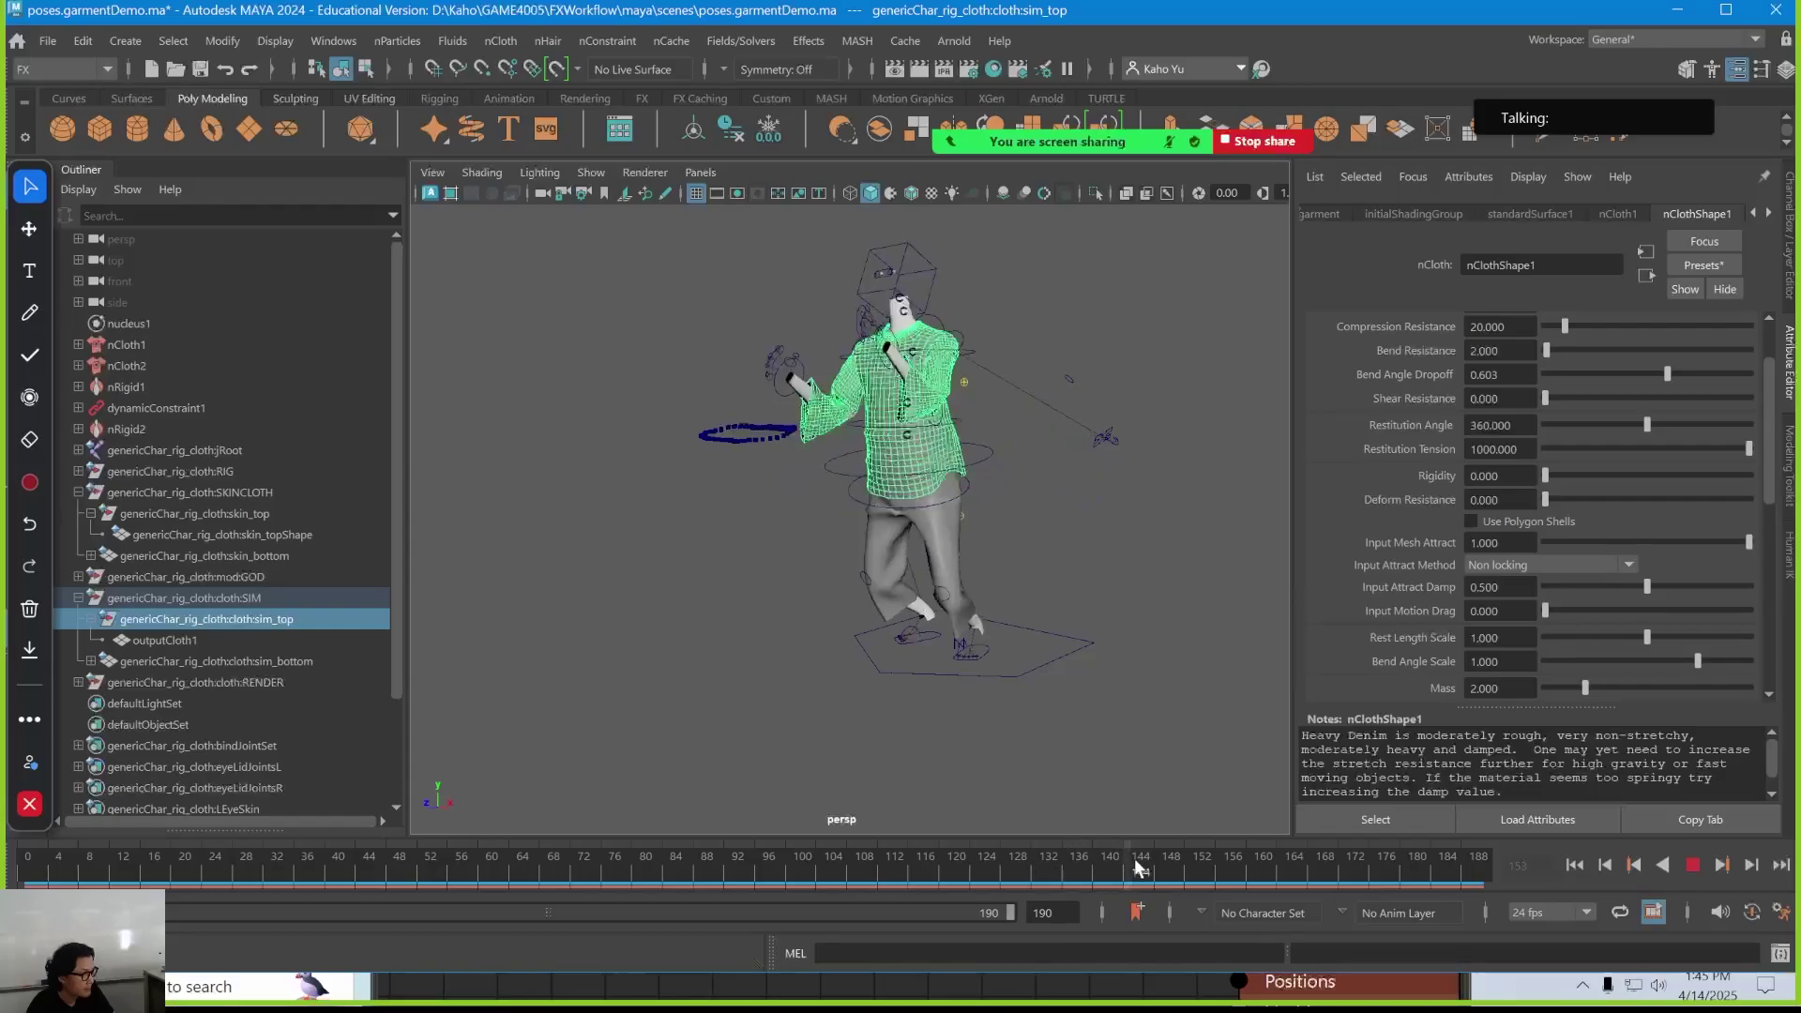
pyautogui.hotkey('alt', 'v')
pyautogui.keyDown('alt'); pyautogui.moveTo(1009, 503); pyautogui.dragTo(1193, 495); pyautogui.keyUp('alt')
pyautogui.scroll(5, 1084, 496)
pyautogui.keyDown('alt'); pyautogui.moveTo(1079, 497); pyautogui.dragTo(985, 557, button='middle'); pyautogui.keyUp('alt')
pyautogui.keyDown('alt'); pyautogui.moveTo(985, 557); pyautogui.dragTo(1008, 561); pyautogui.keyUp('alt')
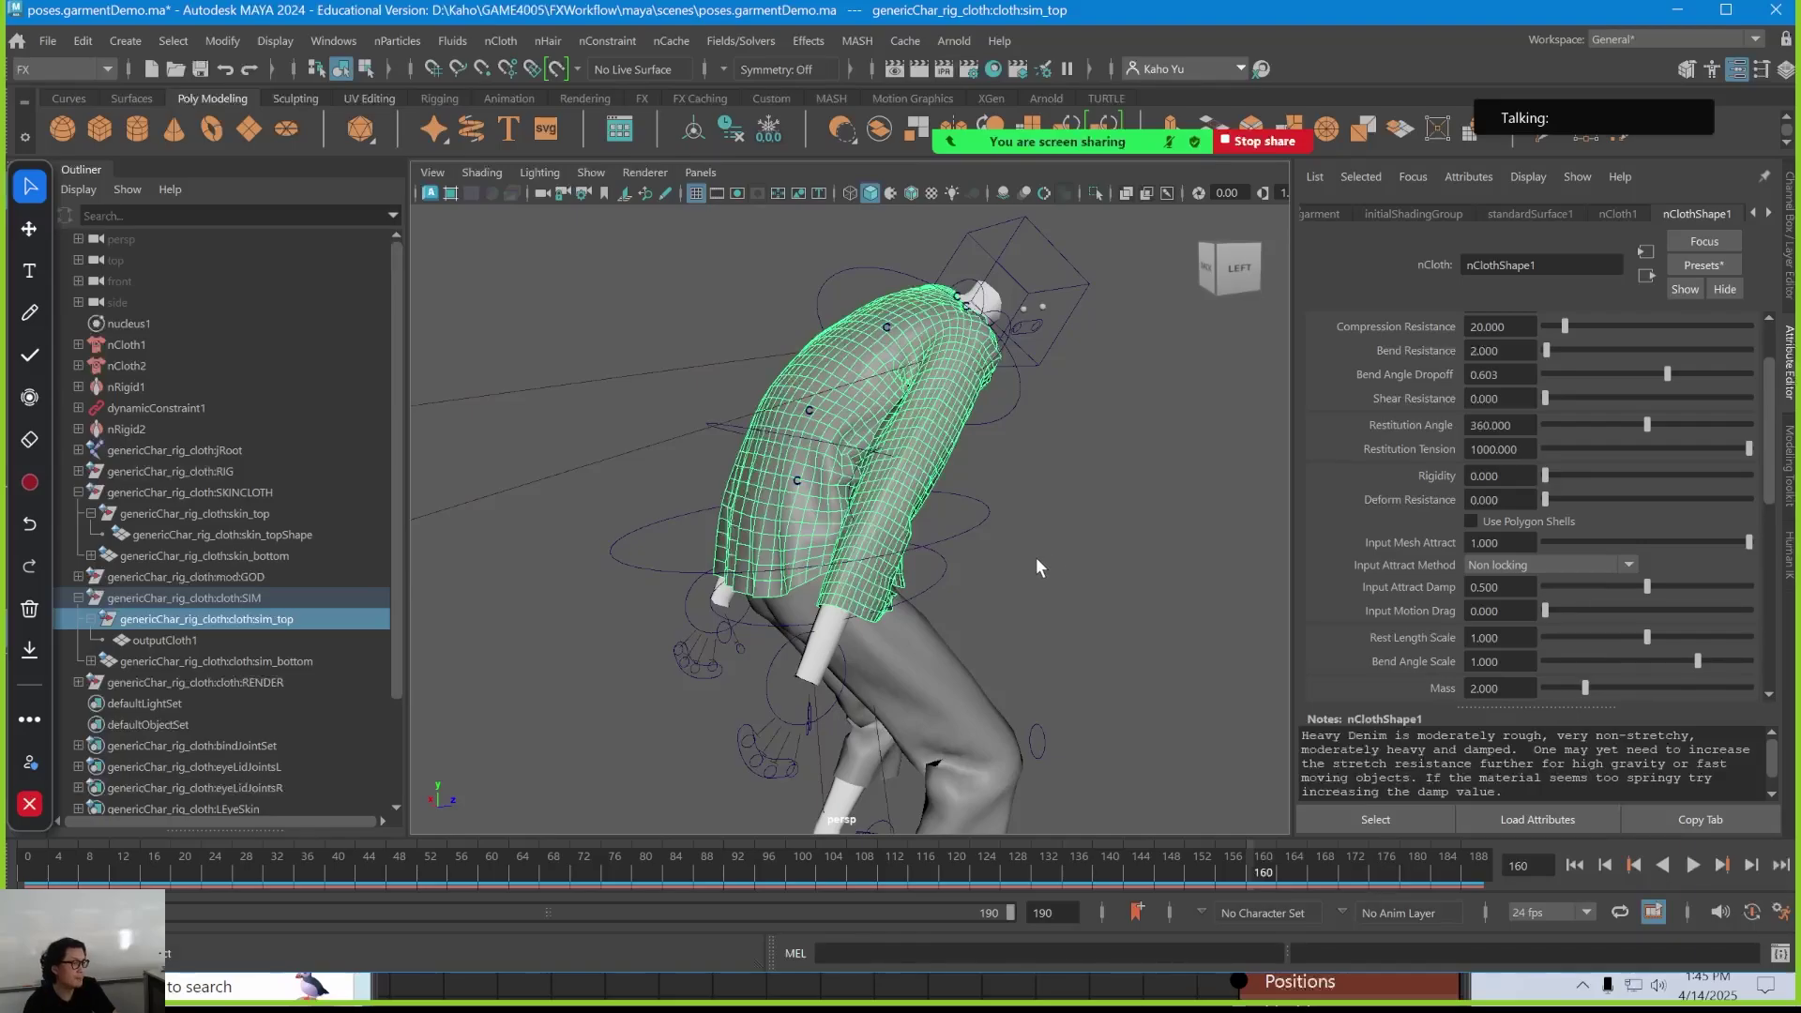
# Continue through the simulation to frame 180, examining the shirt's waist, hem and sleeves from the front and side
pyautogui.hotkey('alt', 'v')
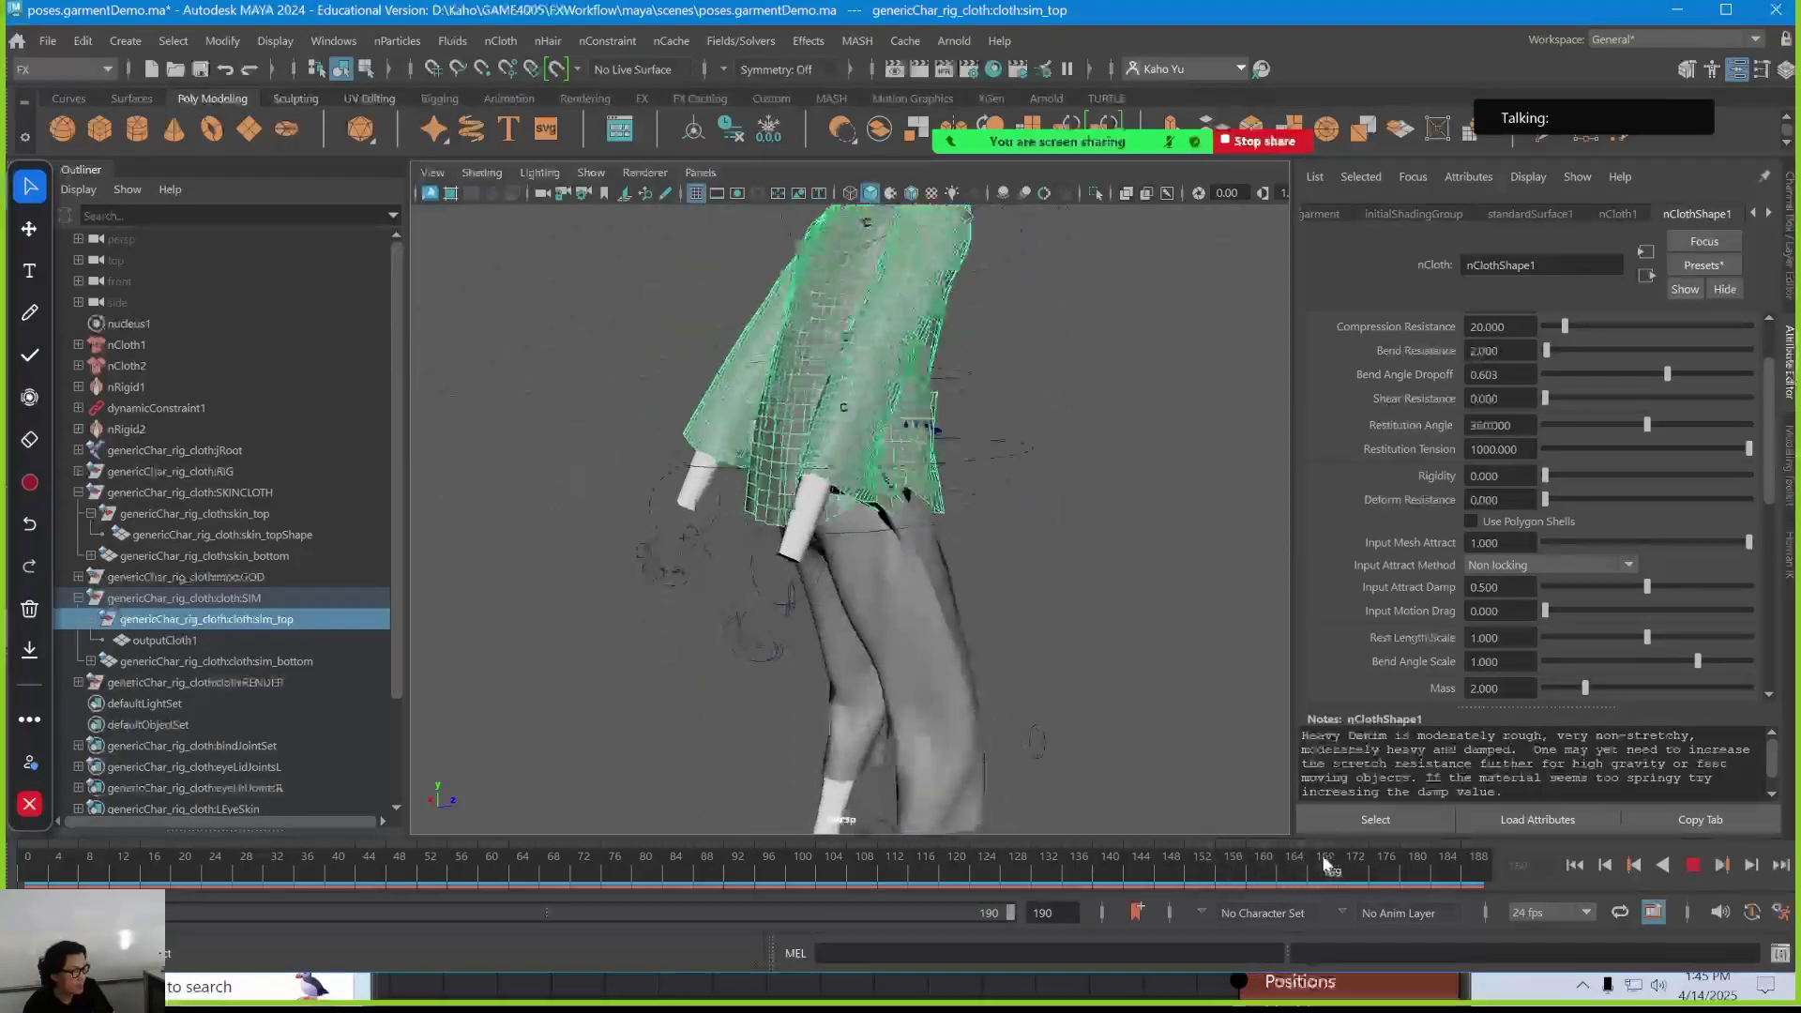
pyautogui.hotkey('alt', 'v')
pyautogui.keyDown('alt'); pyautogui.moveTo(1088, 593); pyautogui.dragTo(911, 582); pyautogui.keyUp('alt')
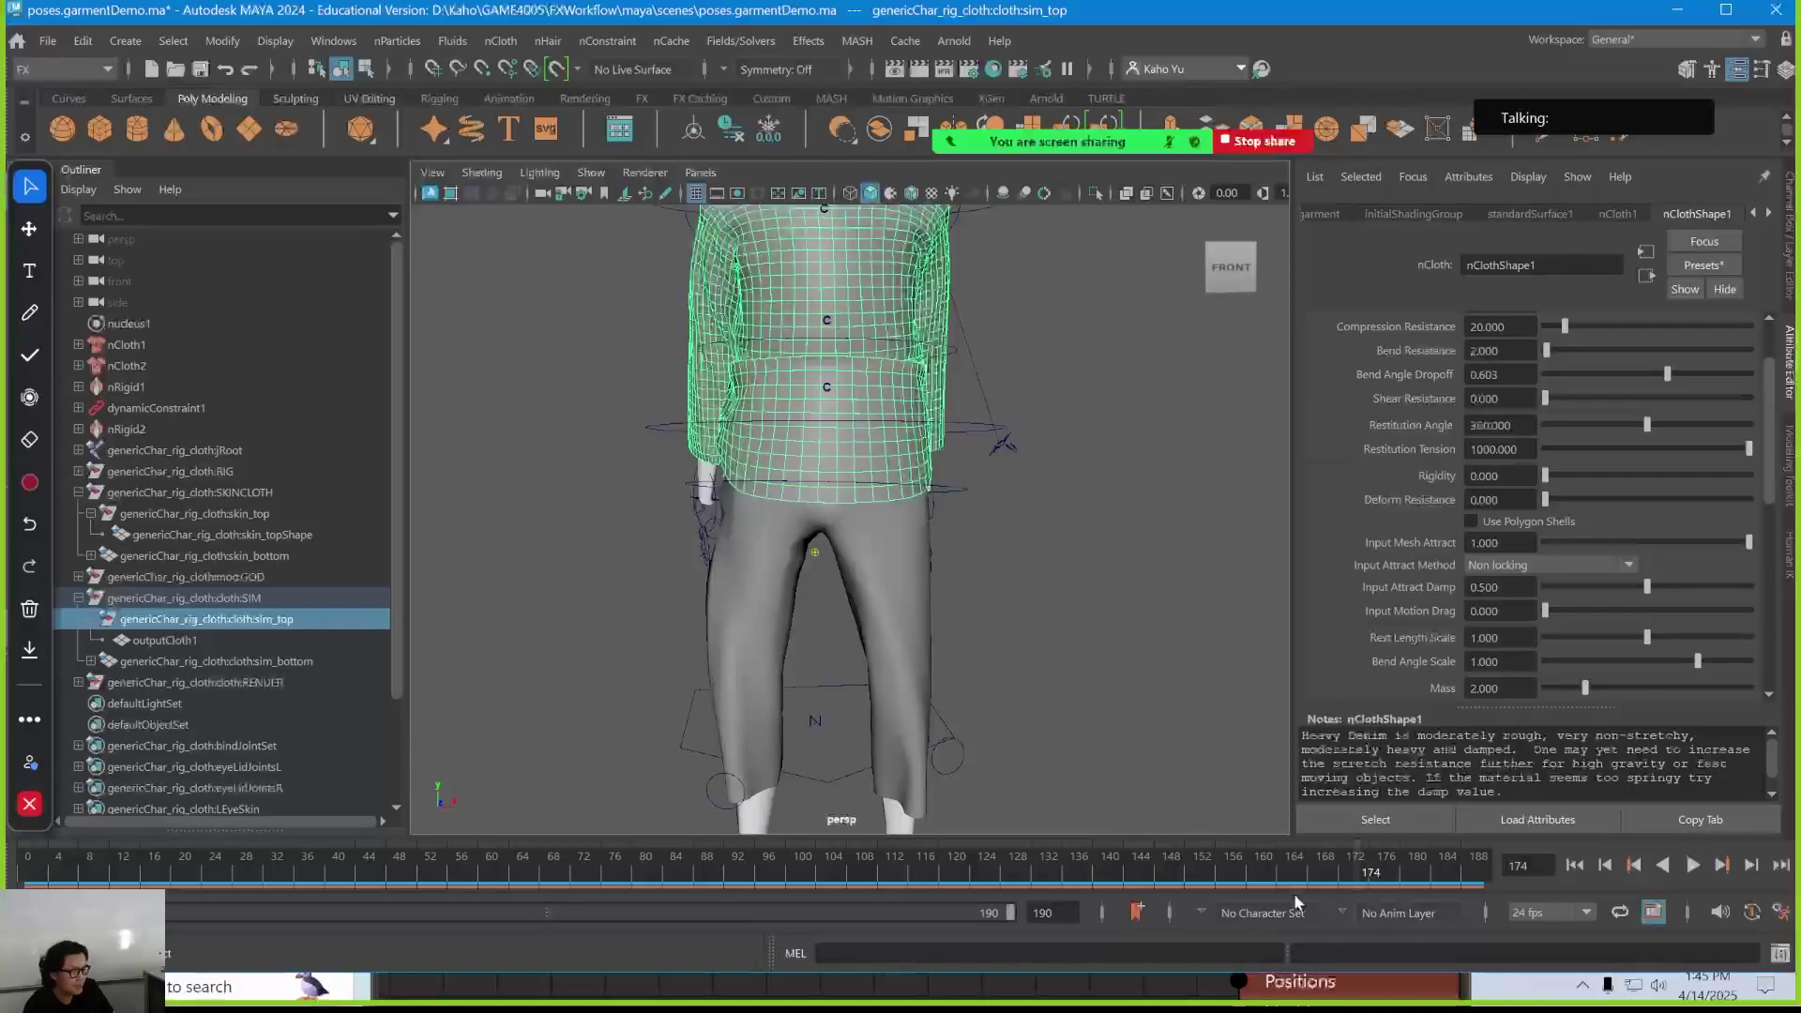
pyautogui.hotkey('alt', 'v')
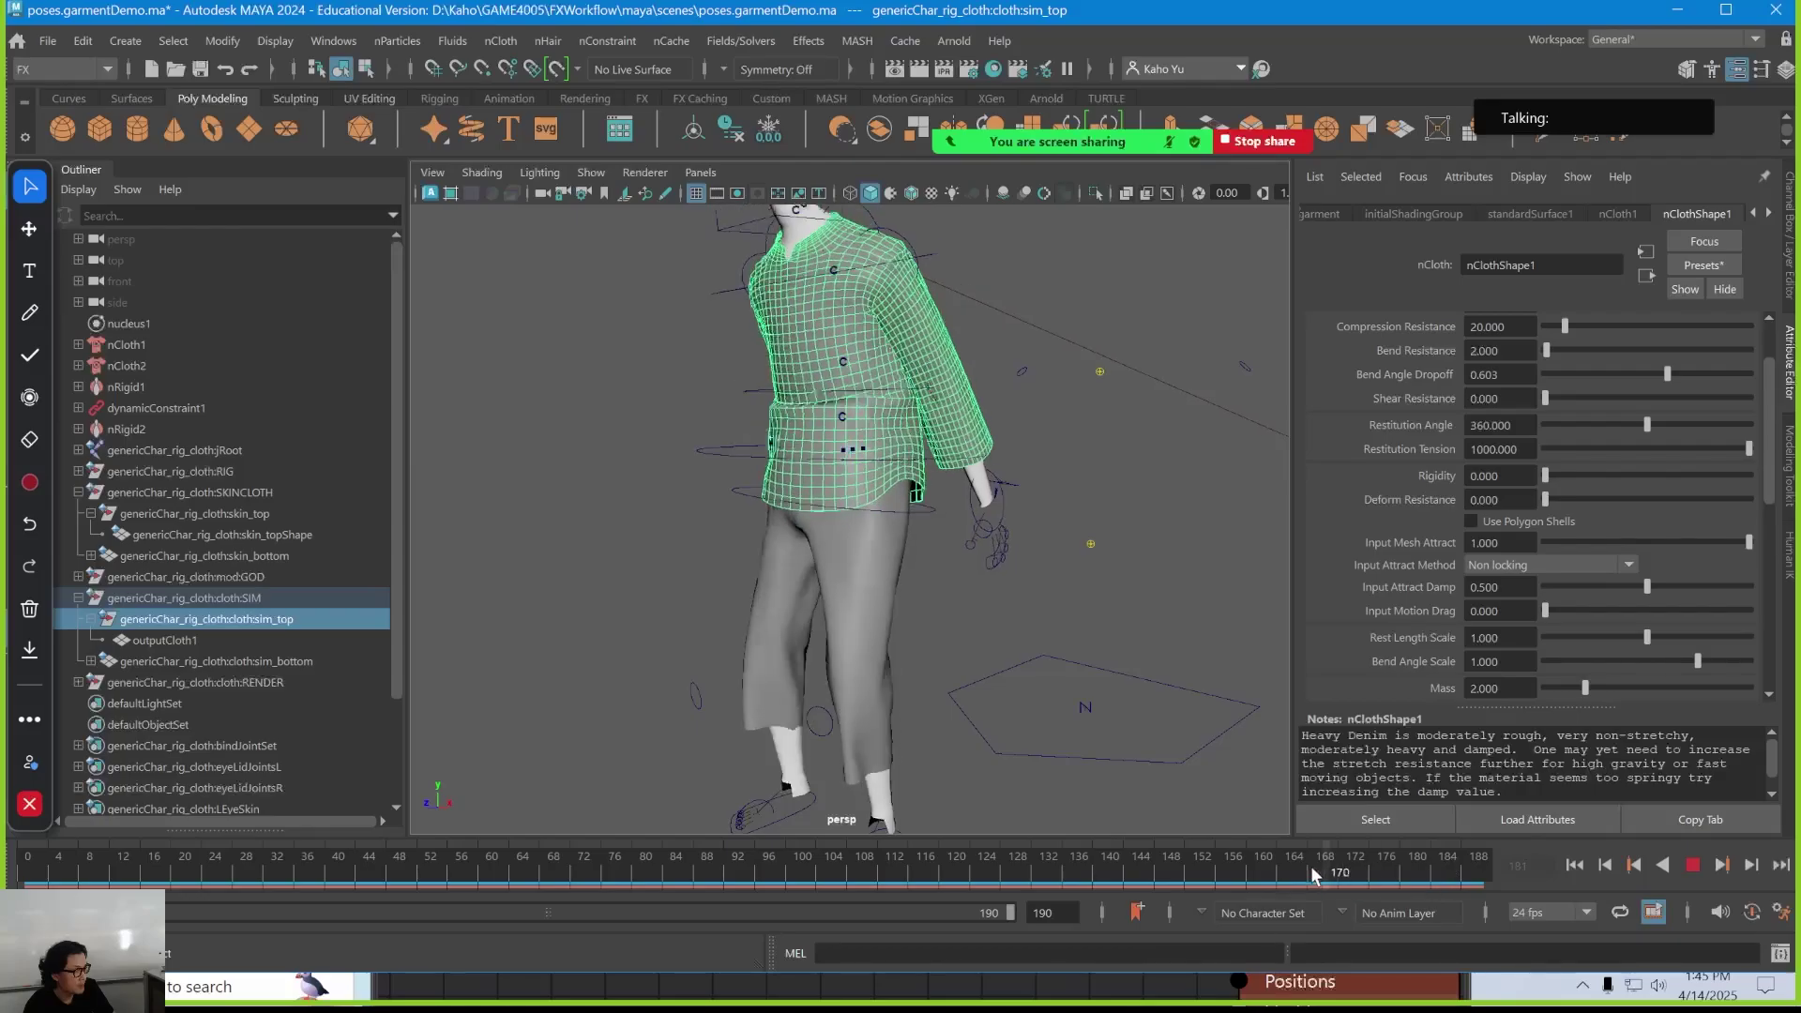
pyautogui.moveTo(1237, 861); pyautogui.dragTo(1378, 865)
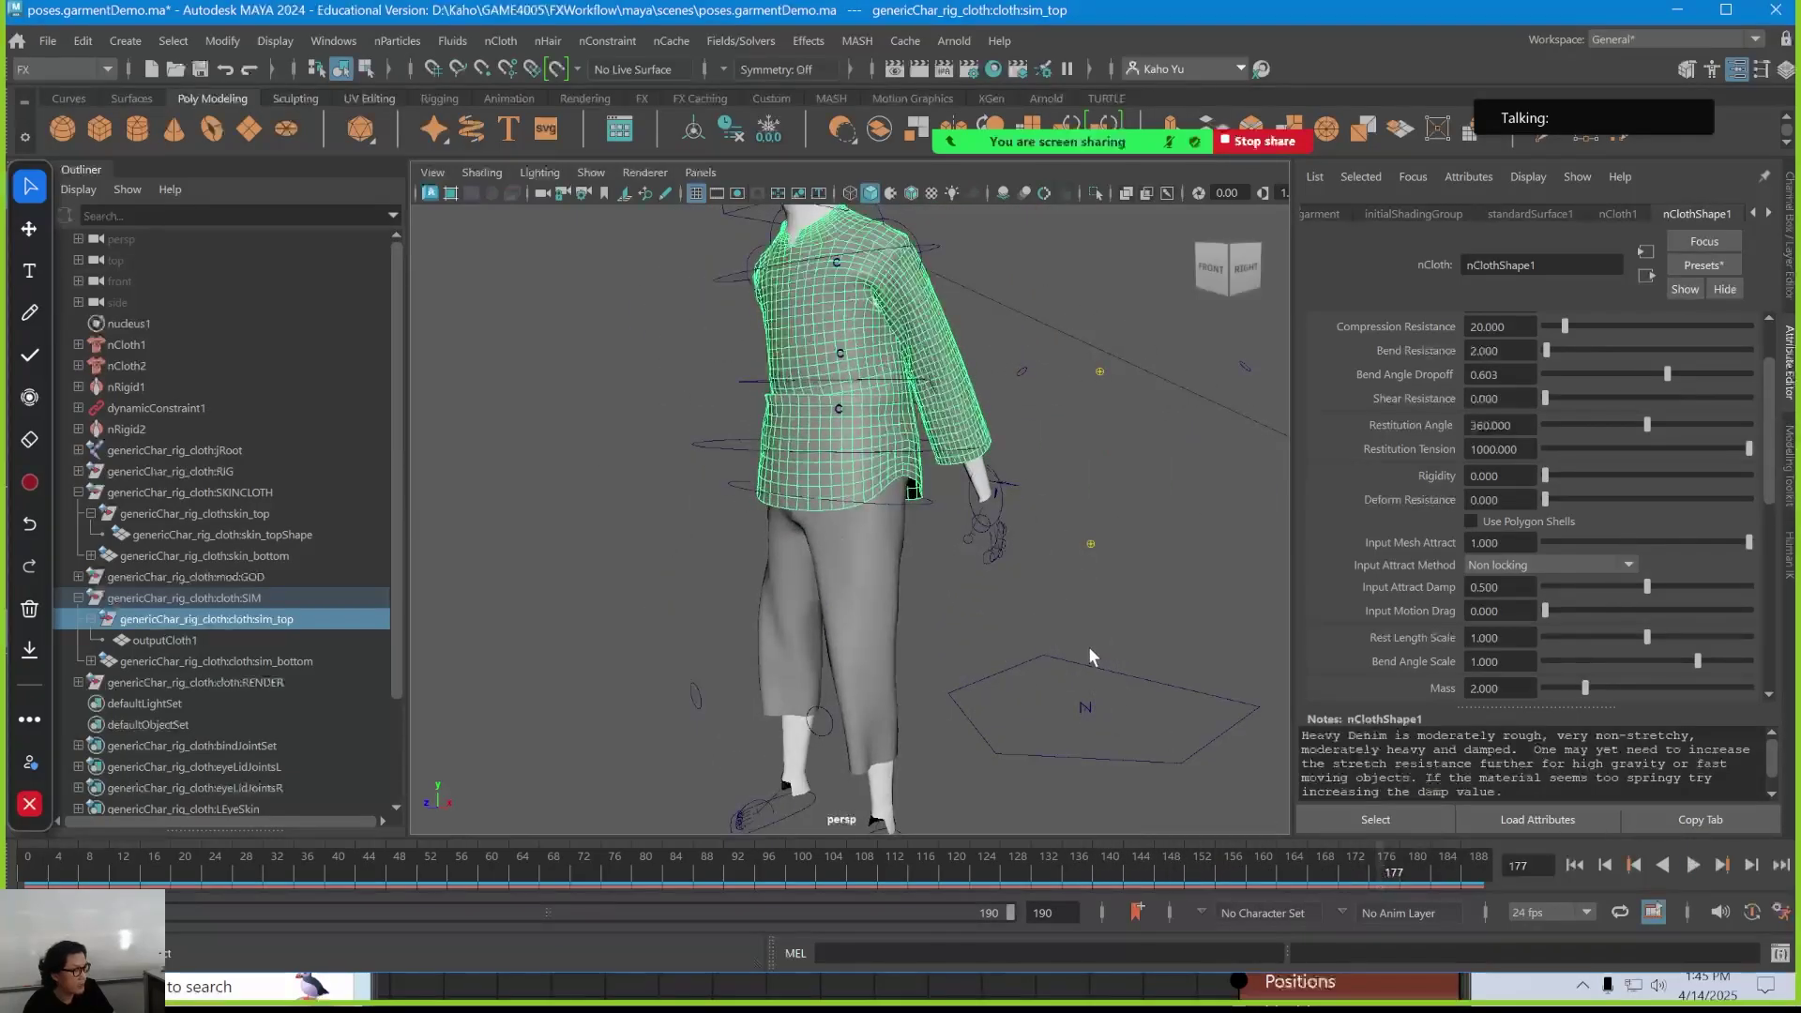
pyautogui.moveTo(1088, 645)
pyautogui.keyDown('alt'); pyautogui.mouseDown()
pyautogui.moveTo(1129, 641)
pyautogui.moveTo(1097, 642)
pyautogui.mouseUp(); pyautogui.keyUp('alt')
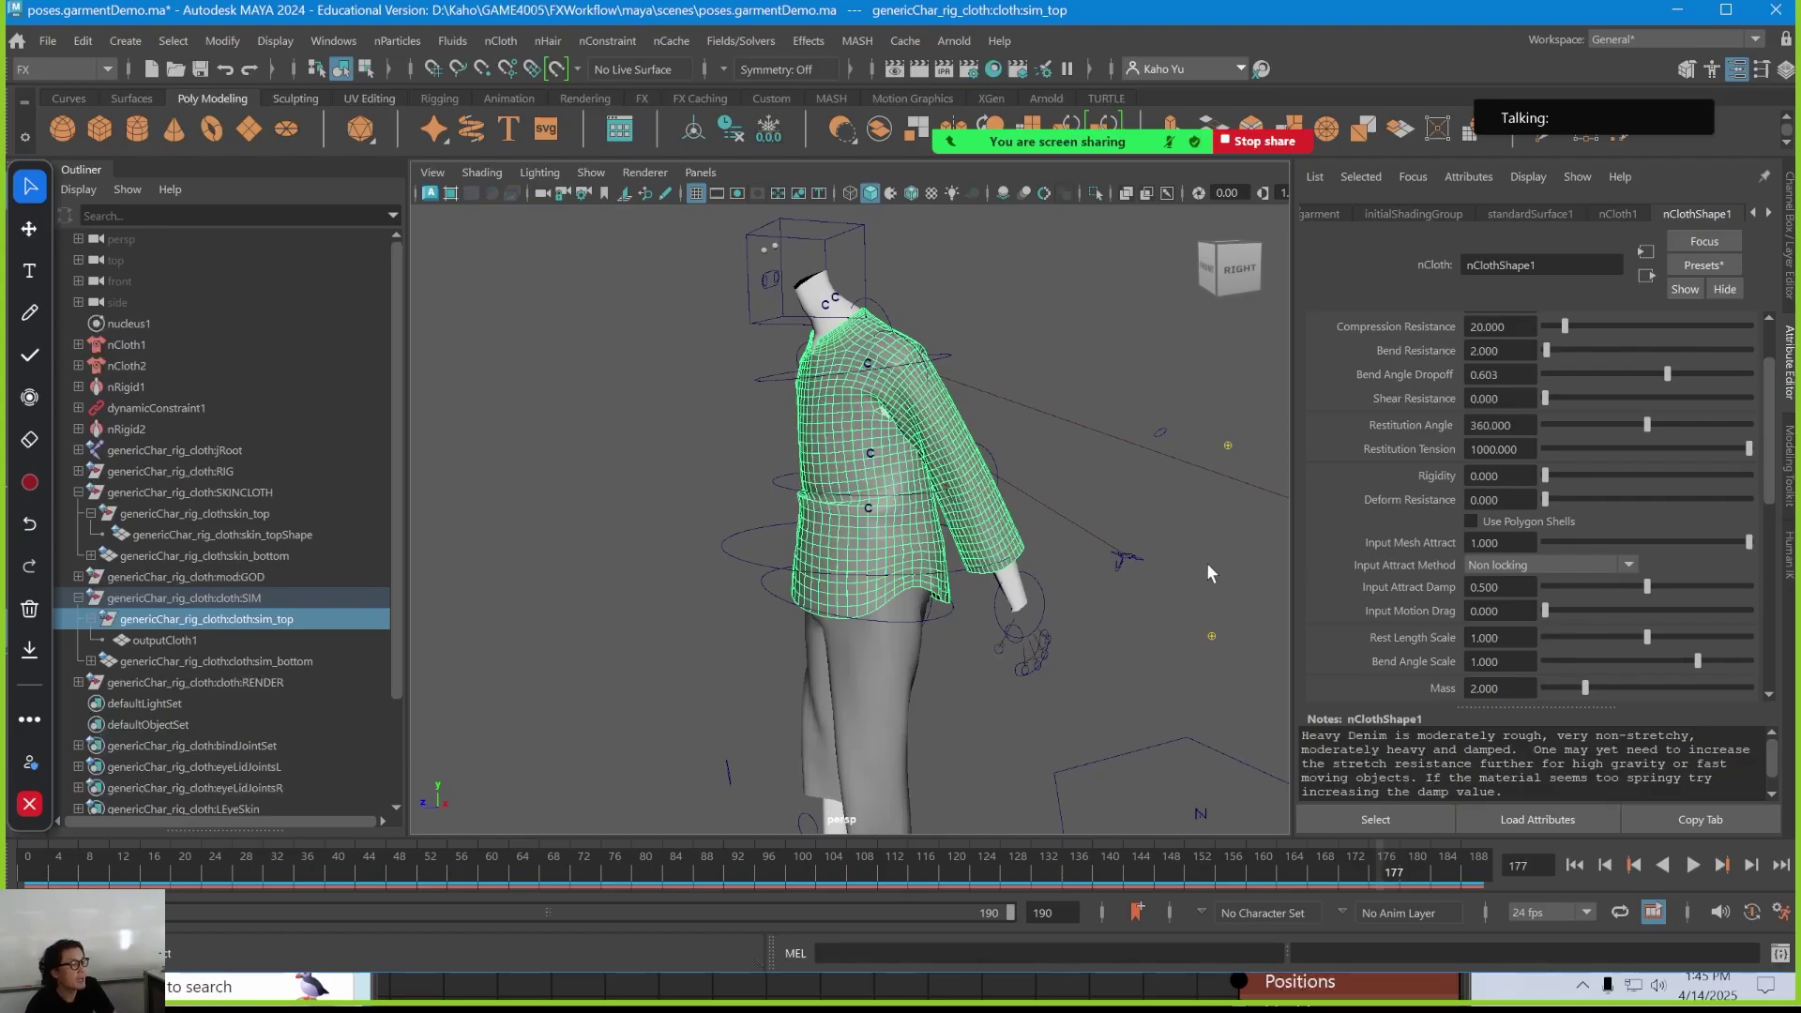
pyautogui.moveTo(1387, 877); pyautogui.dragTo(1403, 877)
pyautogui.keyDown('alt'); pyautogui.moveTo(1041, 677); pyautogui.dragTo(1038, 645); pyautogui.keyUp('alt')
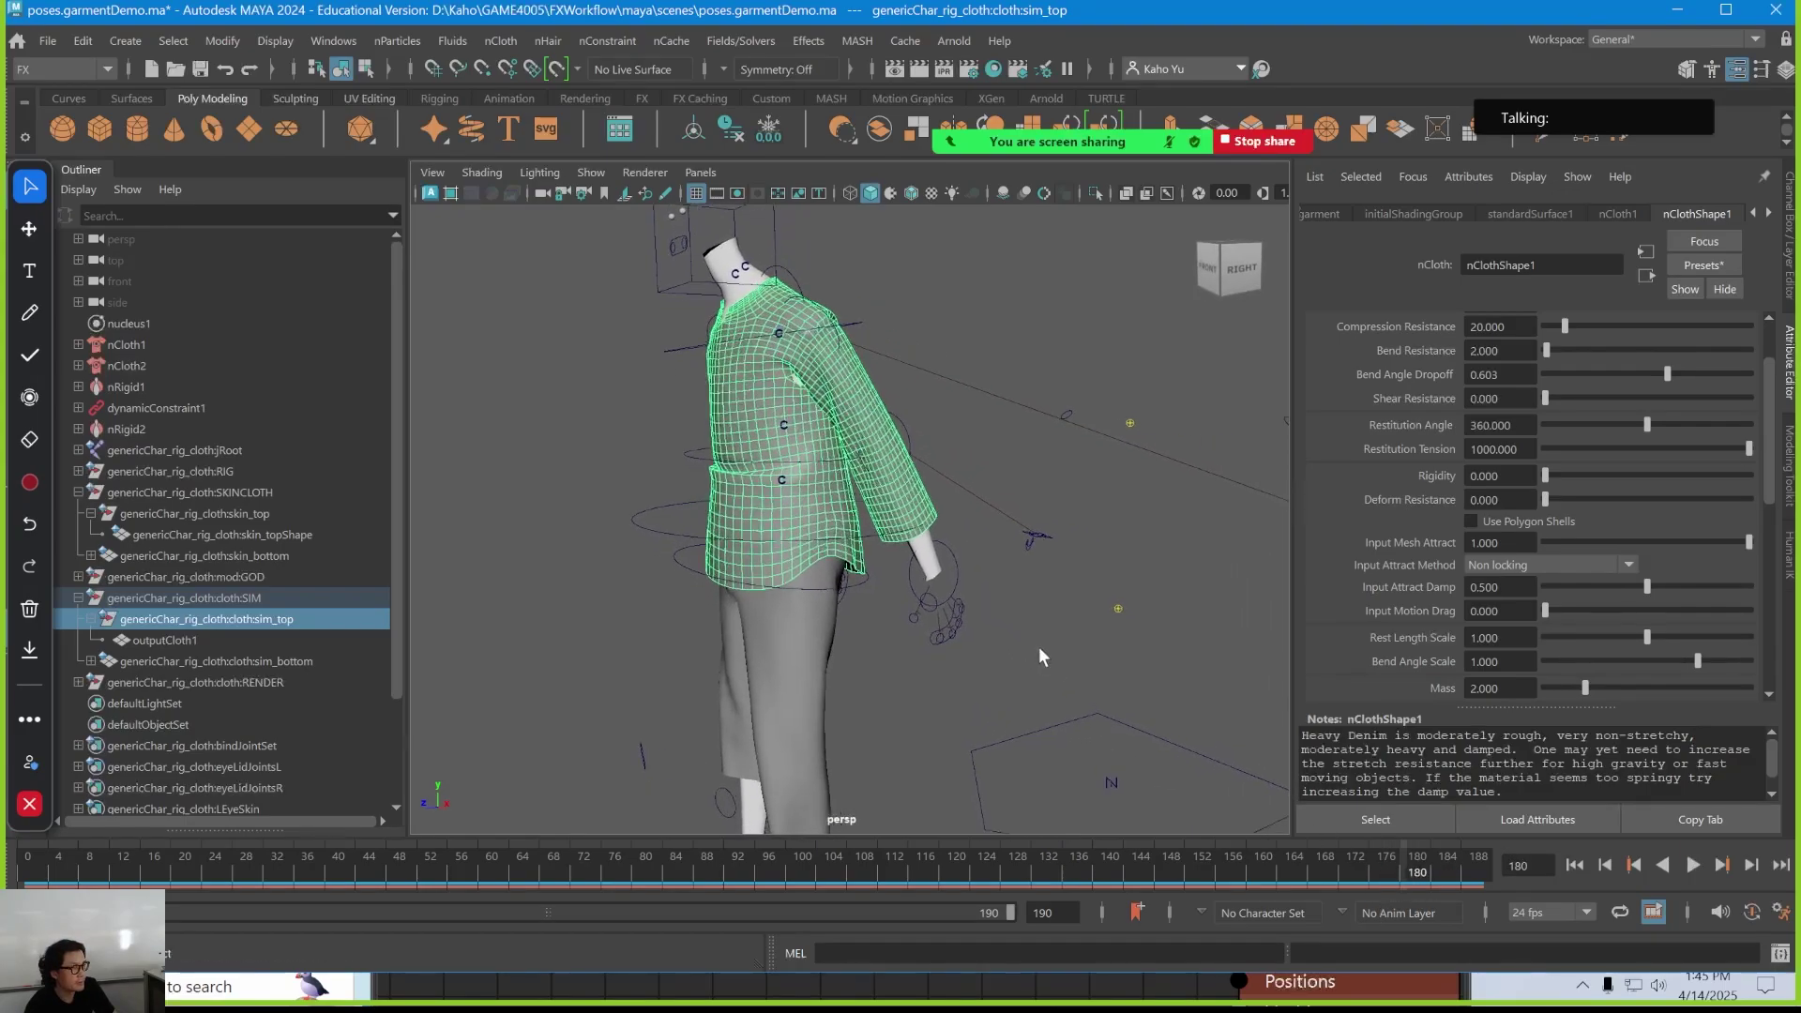